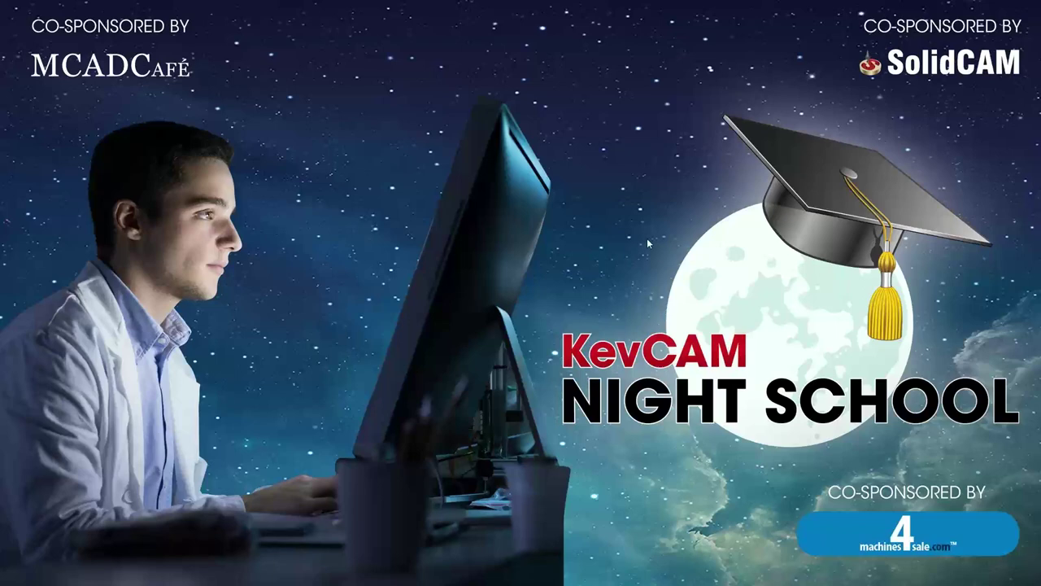
# Exit full screen and minimize the KevCAM Night School image in Windows Photos.
pyautogui.press('Escape')
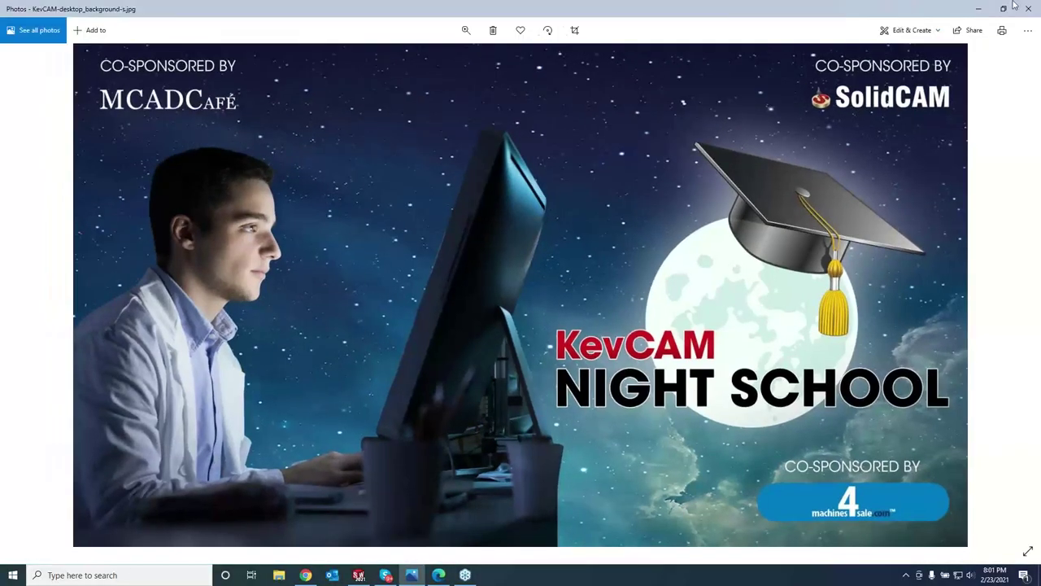
pyautogui.click(978, 10)
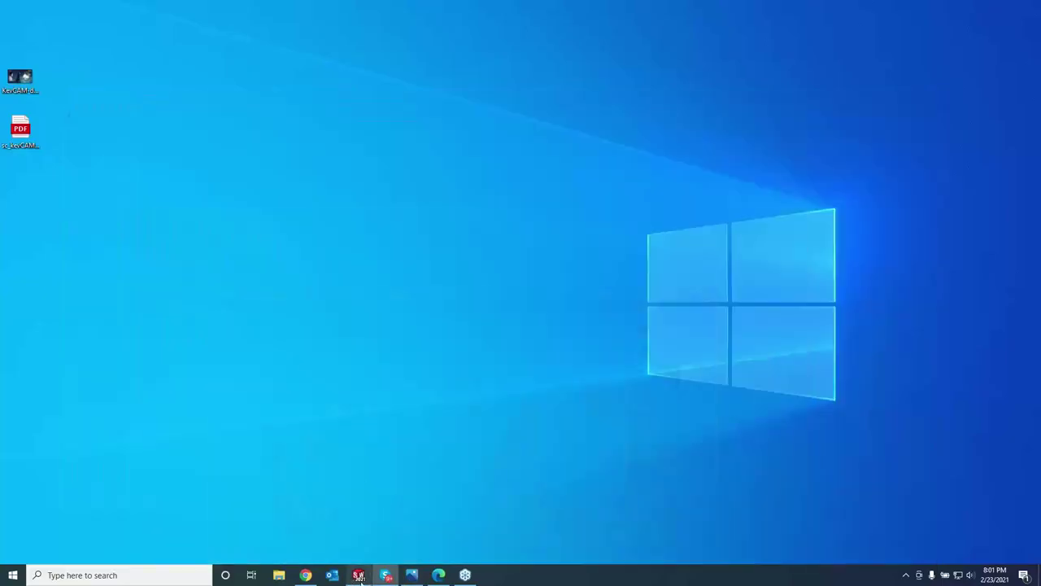
# Restore the SOLIDWORKS window showing the HSS Perpendicular to Curve operation on the rib part.
pyautogui.click(359, 575)
pyautogui.moveTo(386, 575)
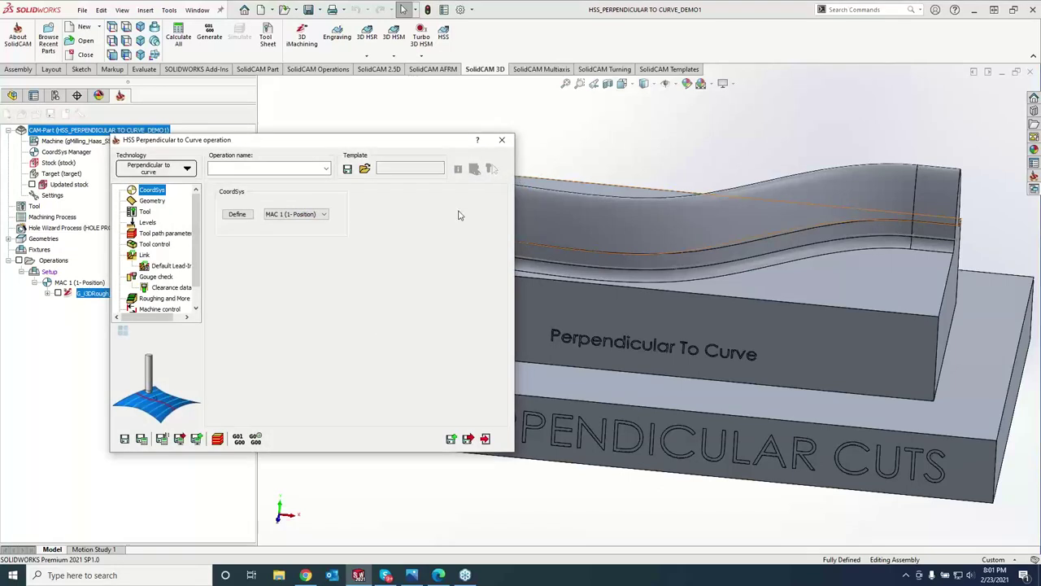
# Choose Perpendicular to Curve from the HSS strategy list.
pyautogui.click(170, 168)
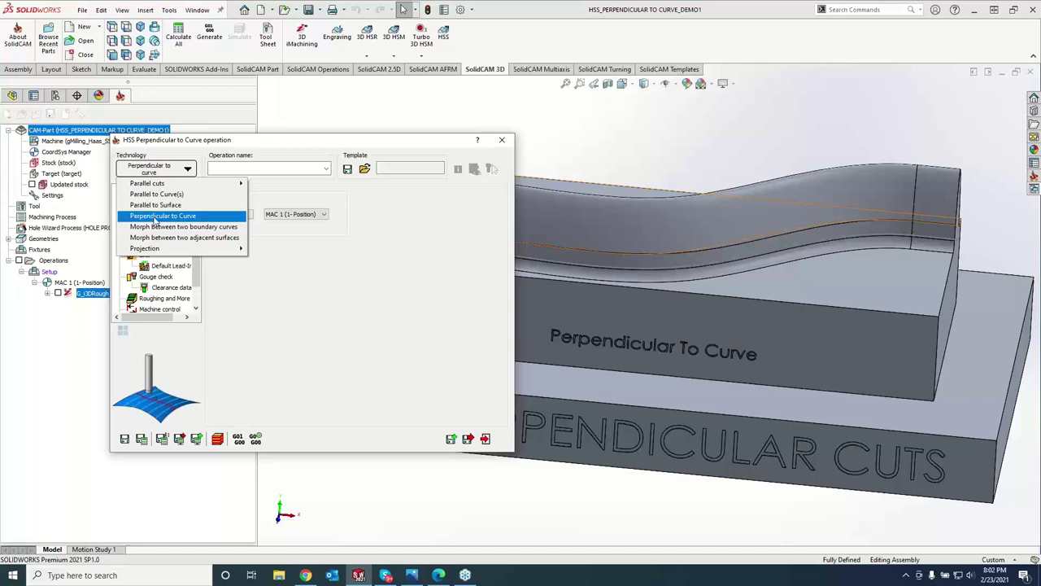
pyautogui.click(153, 217)
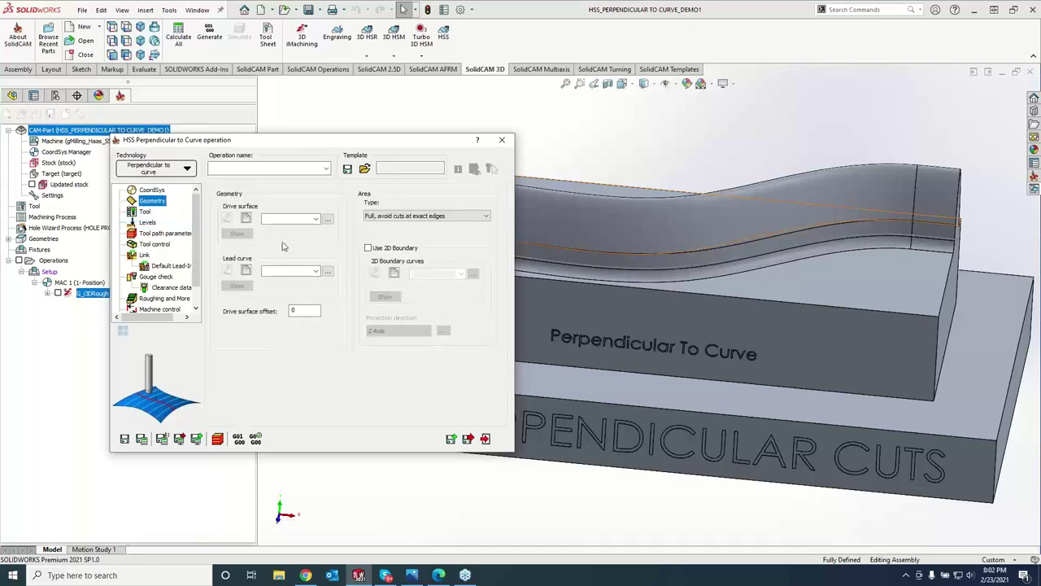
# Start a new drive surface and pick the rib's end, upper and band faces.
pyautogui.click(245, 221)
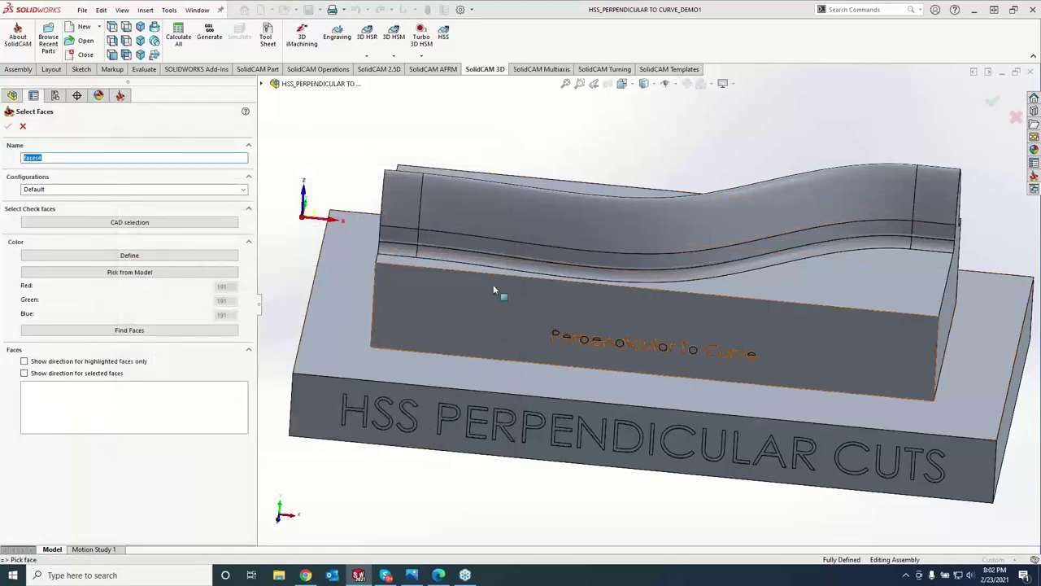
pyautogui.click(929, 243)
pyautogui.click(928, 202)
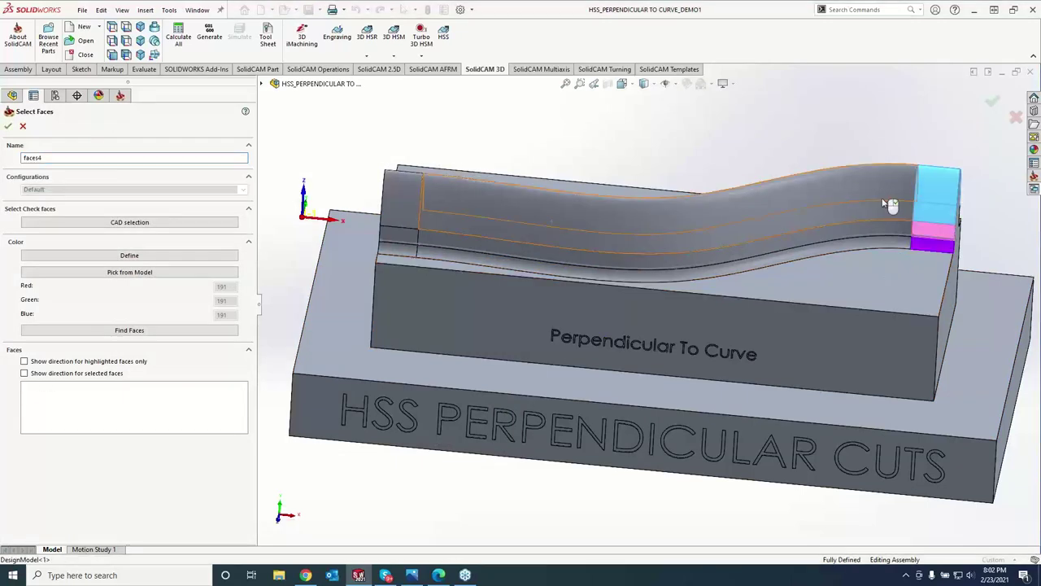
pyautogui.click(889, 230)
pyautogui.click(886, 244)
pyautogui.click(814, 252)
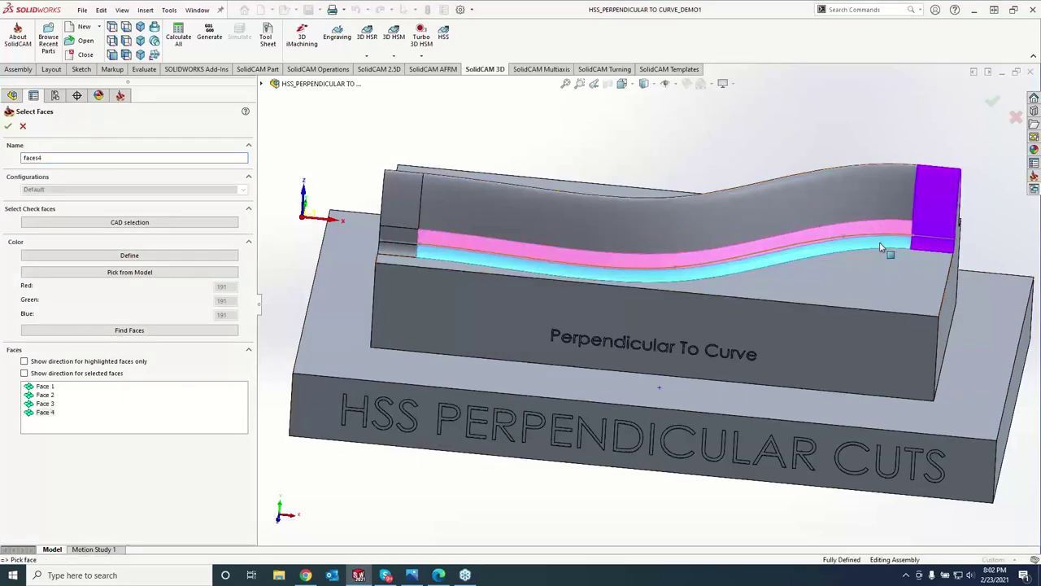
pyautogui.click(483, 221)
pyautogui.click(402, 194)
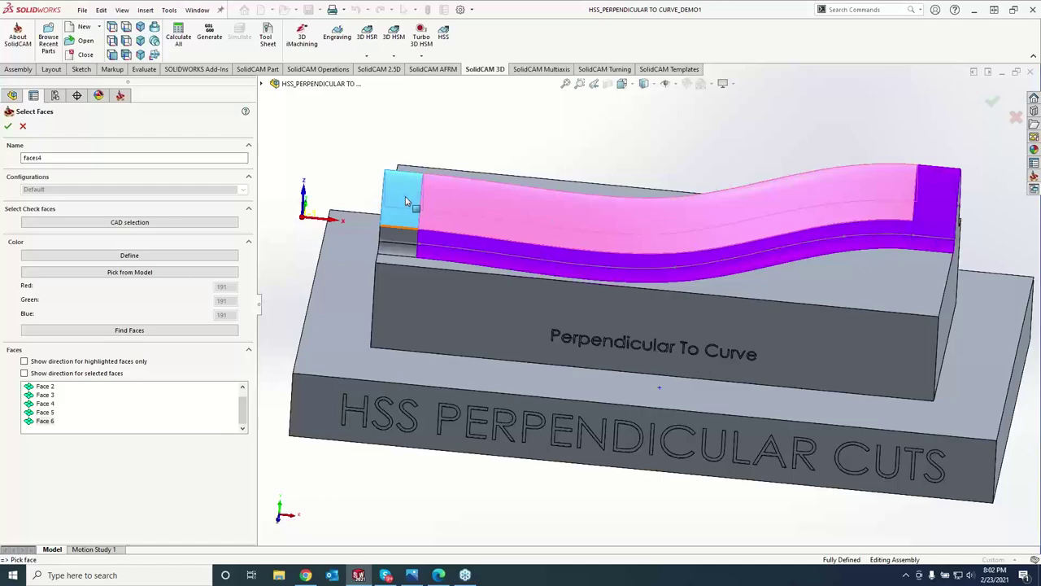
pyautogui.click(397, 237)
pyautogui.click(393, 253)
# Pick the remaining side and end faces, then accept all 15 as faces4.
pyautogui.moveTo(565, 241); pyautogui.dragTo(865, 333, button='middle')
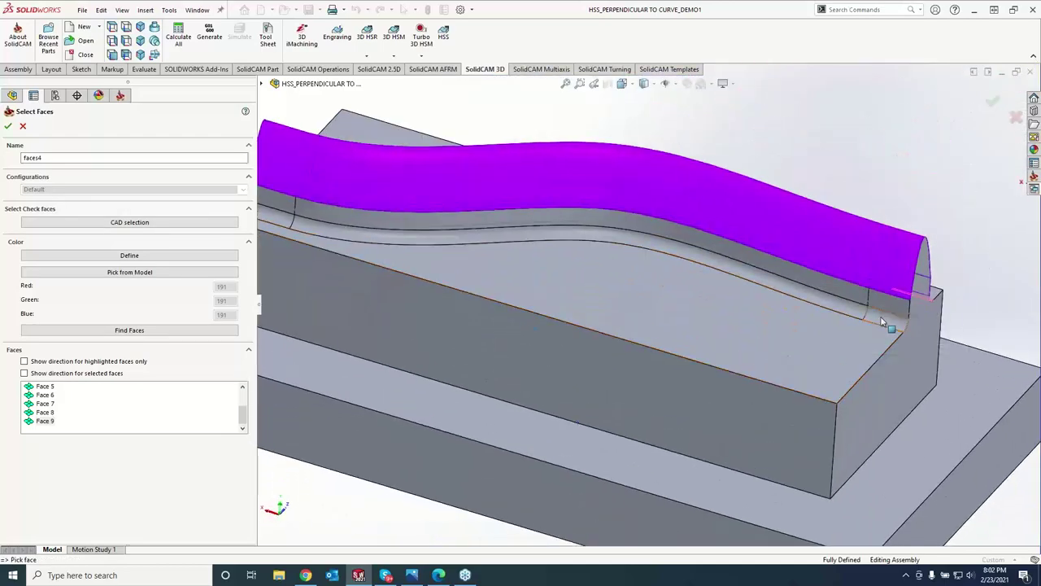
pyautogui.click(887, 311)
pyautogui.click(850, 291)
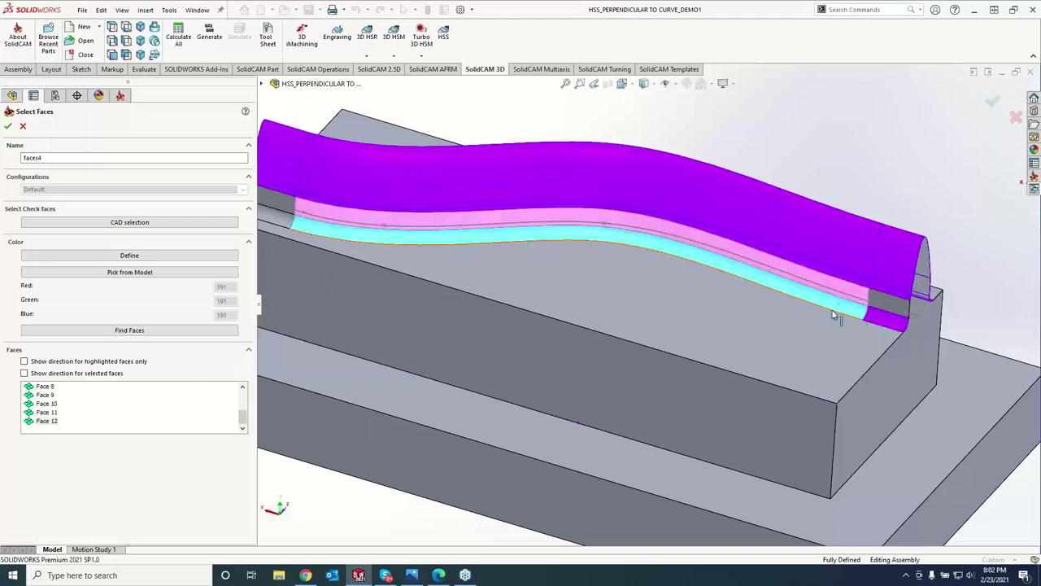
pyautogui.click(878, 304)
pyautogui.click(878, 304)
pyautogui.click(275, 214)
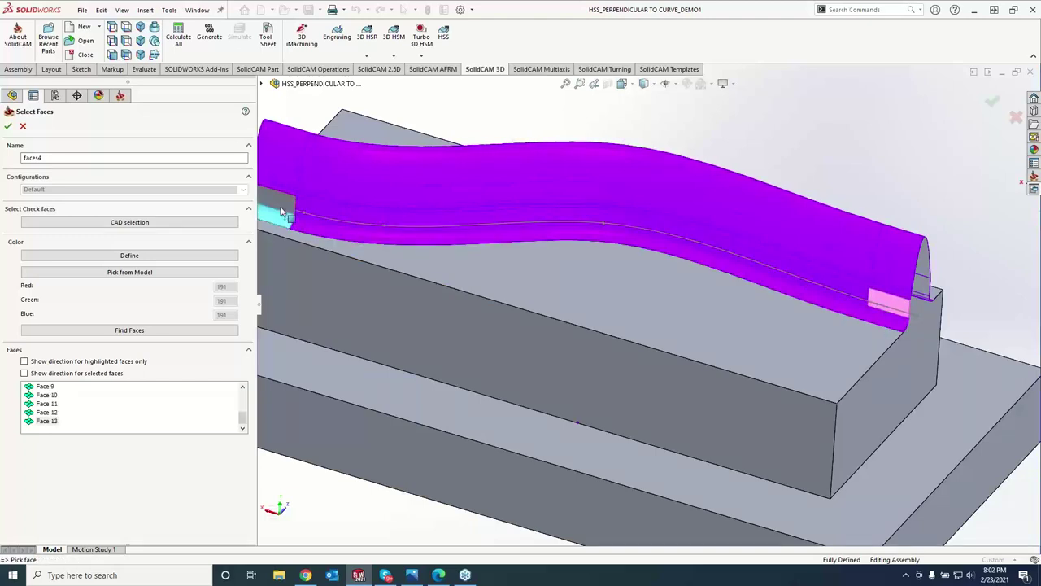
pyautogui.click(279, 205)
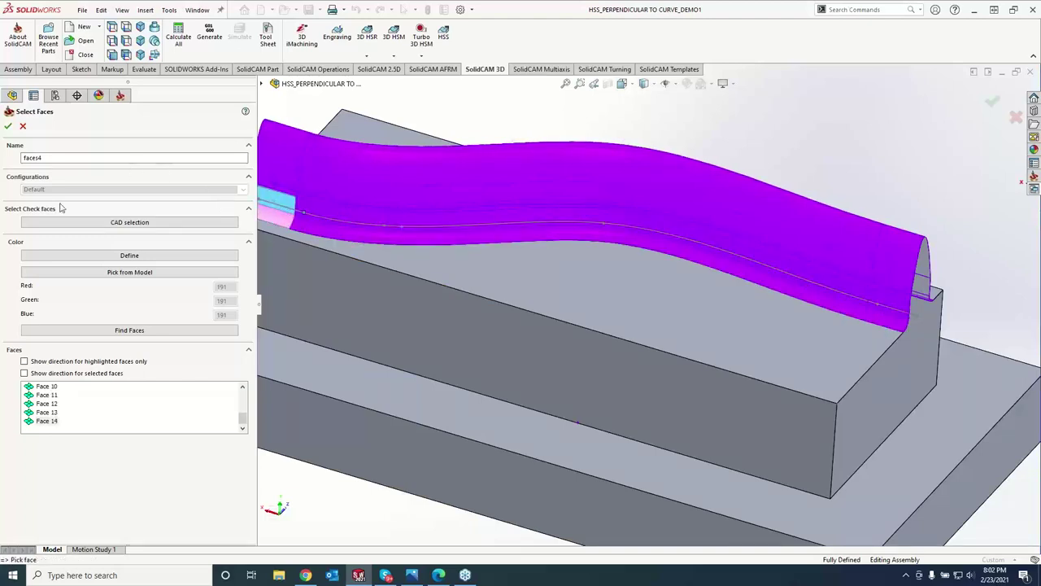
pyautogui.press('f')
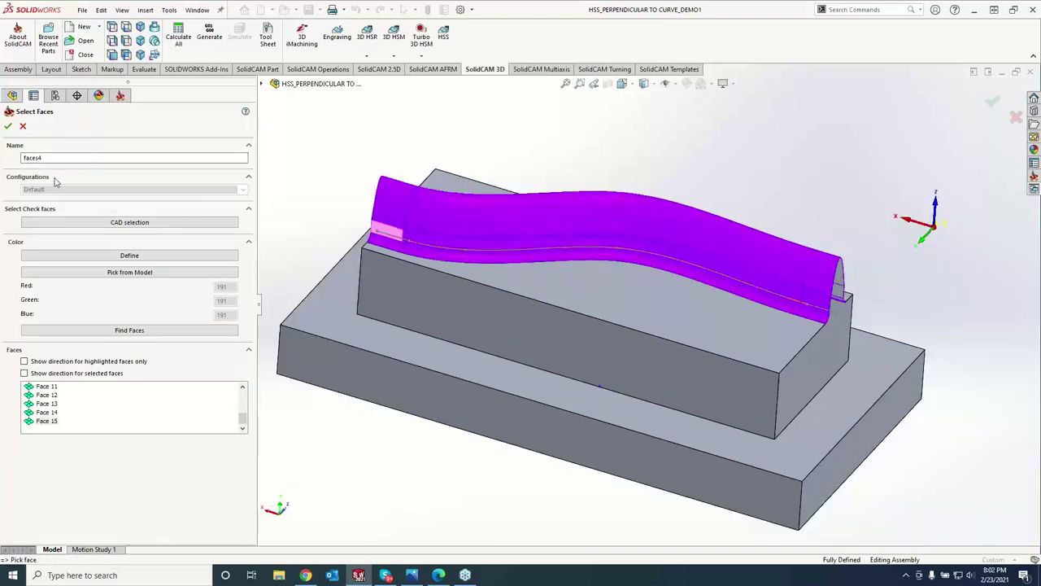
pyautogui.click(8, 126)
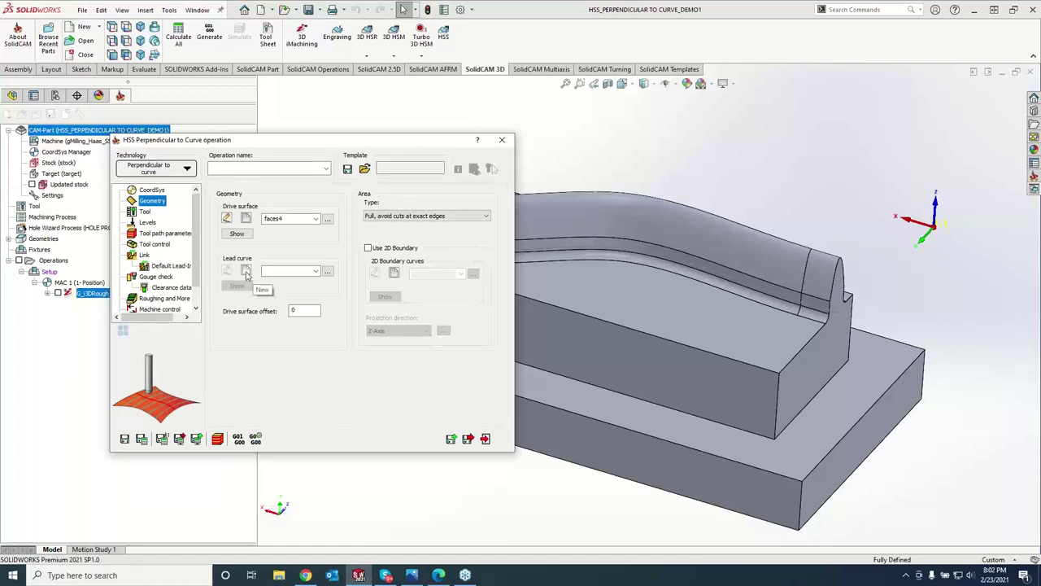
# Define lead curve contour7 from the edge chain along the rib's base.
pyautogui.click(246, 275)
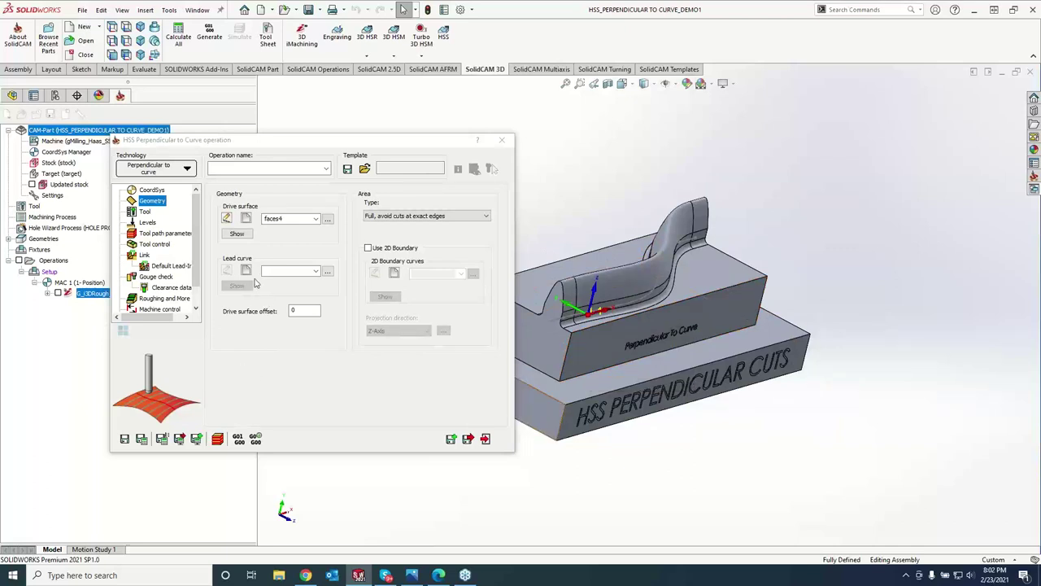
pyautogui.click(247, 271)
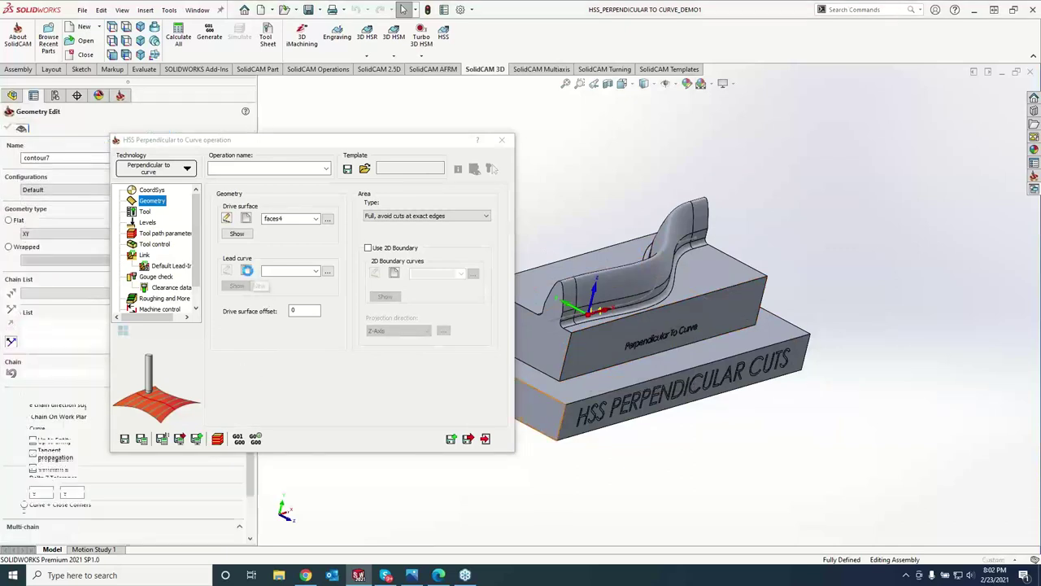
pyautogui.click(560, 325)
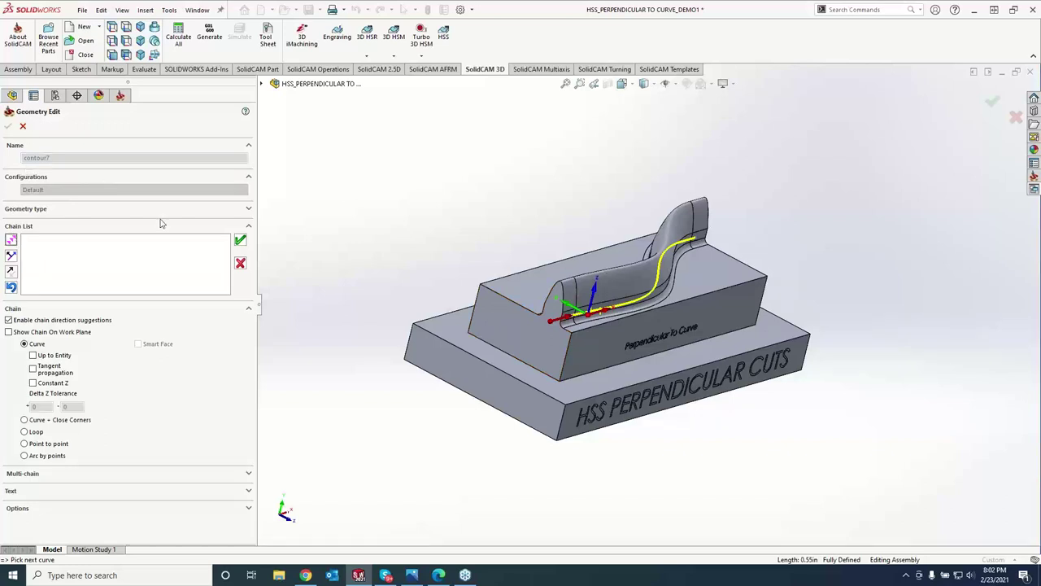
pyautogui.click(238, 240)
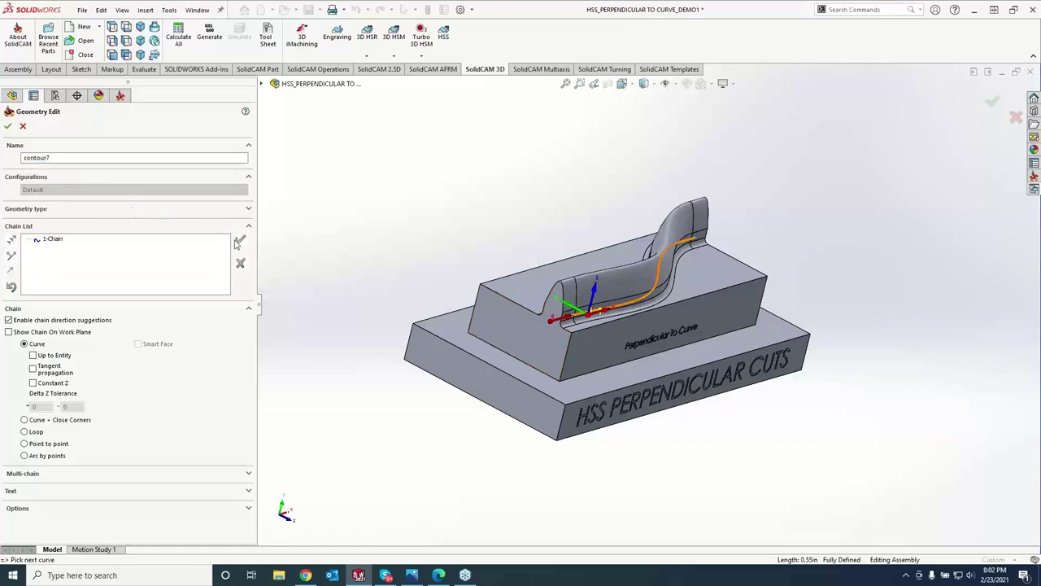
pyautogui.click(8, 126)
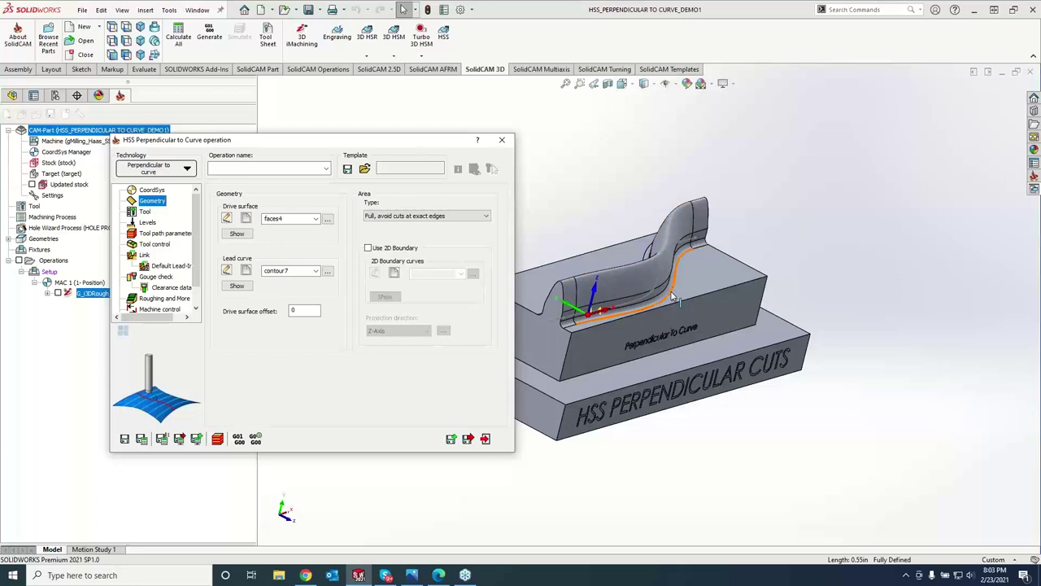
# Assign tool 2, the 0.125-inch ball nose mill with 0.0625 corner radius.
pyautogui.click(145, 211)
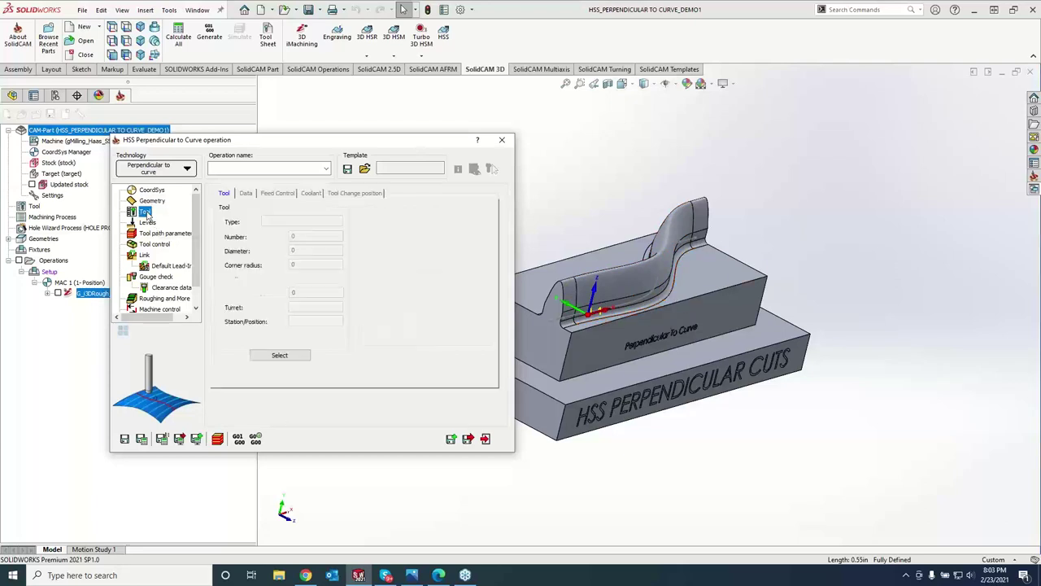
pyautogui.click(269, 355)
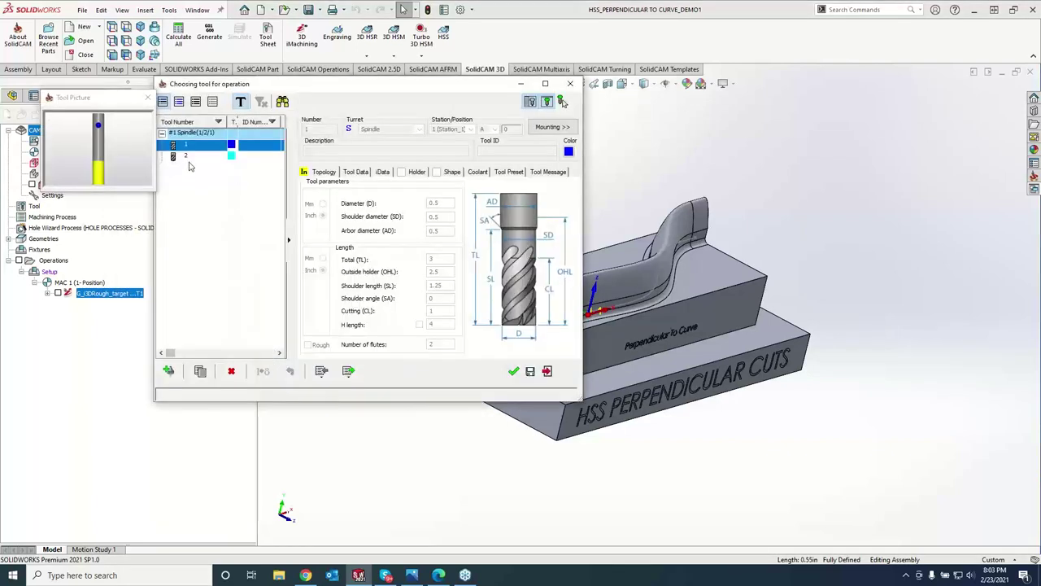
pyautogui.click(187, 156)
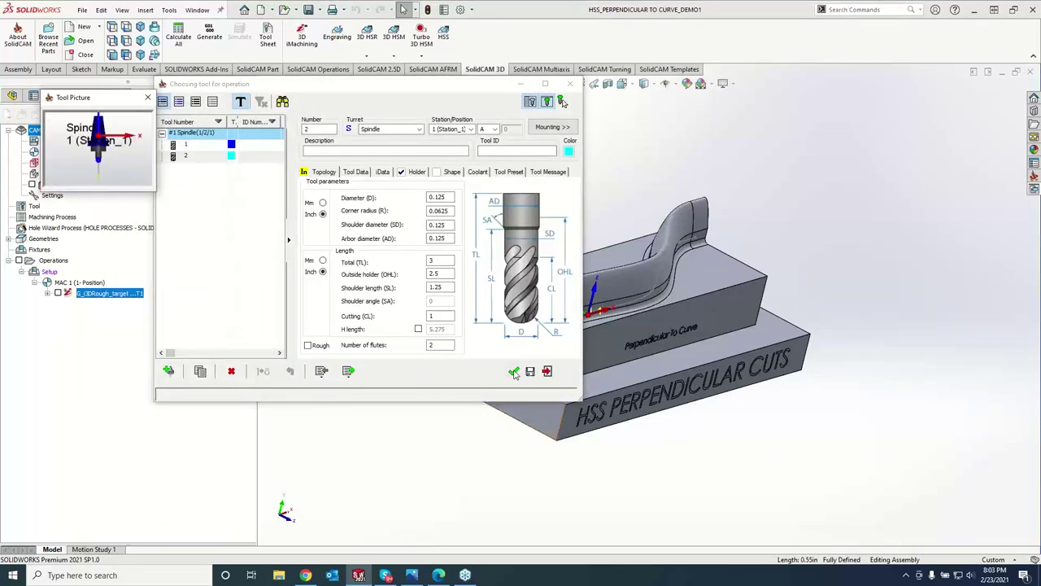
pyautogui.click(514, 371)
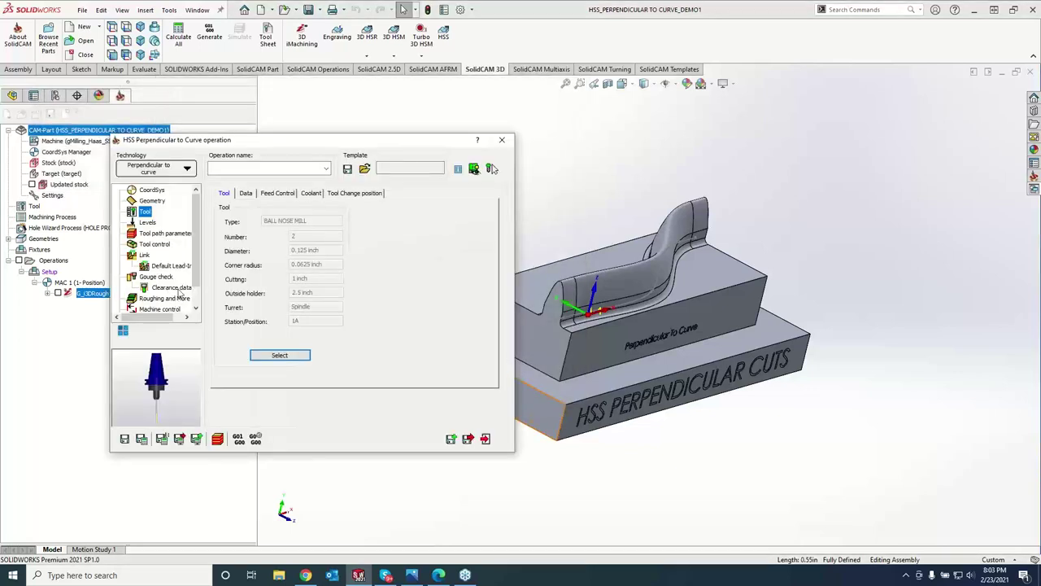
pyautogui.click(146, 222)
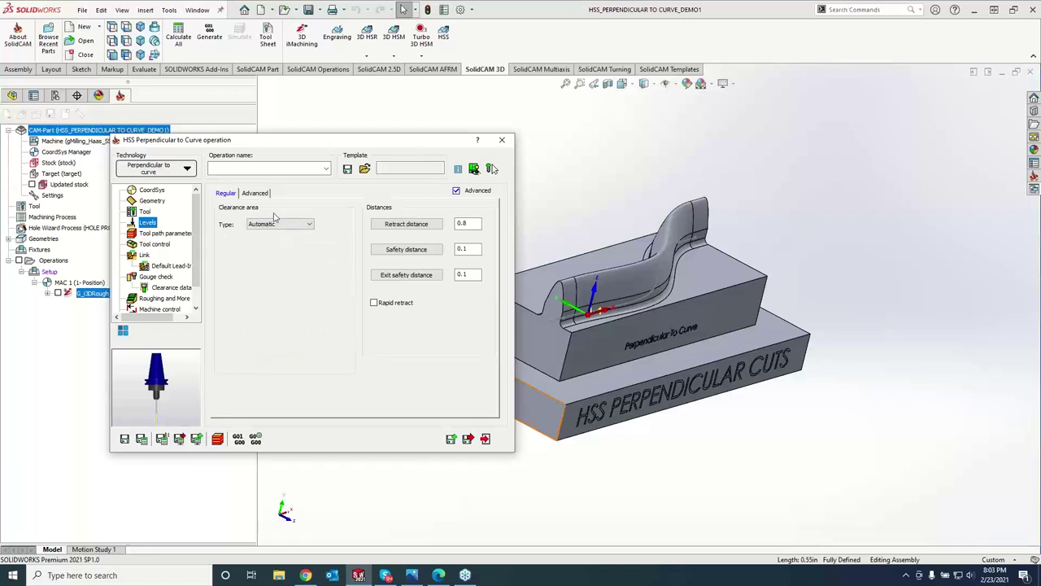
# Save and calculate the operation as HSS_PerpC_faces4, then zoom in on the toolpath.
pyautogui.click(264, 225)
pyautogui.click(234, 188)
pyautogui.click(218, 439)
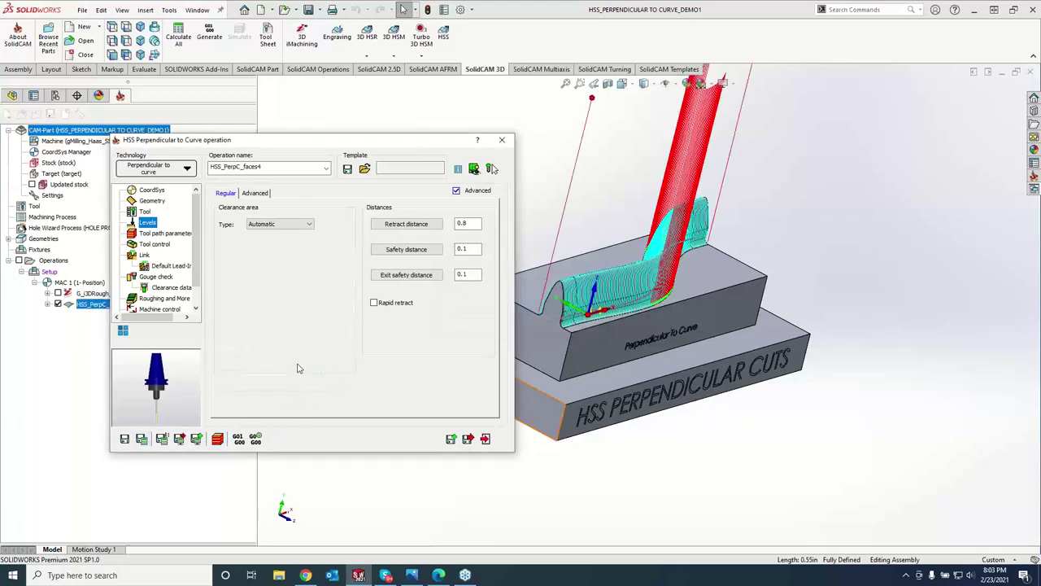
pyautogui.scroll(-5, 637, 396)
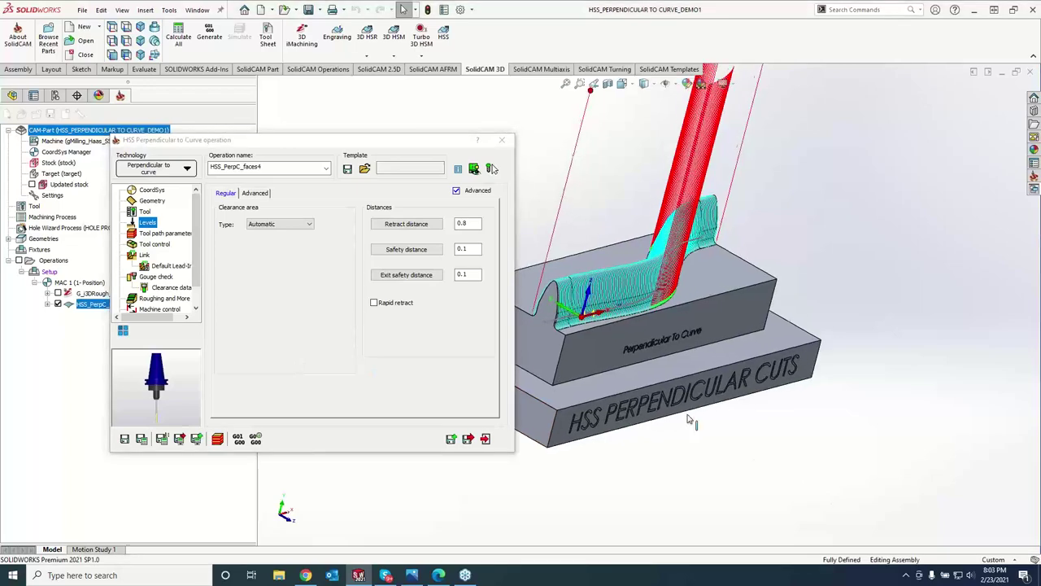
pyautogui.scroll(-4, 636, 396)
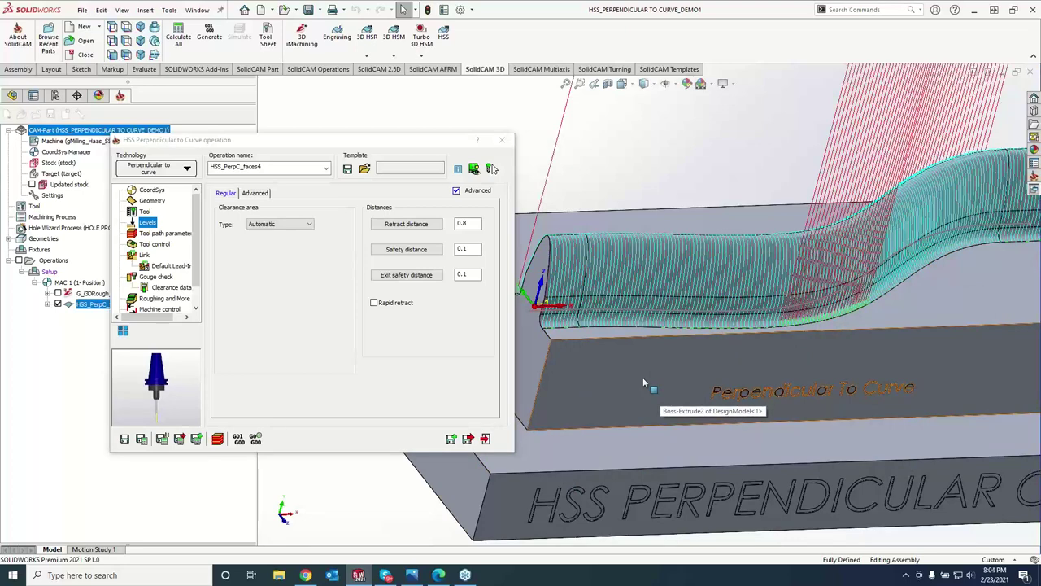
pyautogui.click(152, 201)
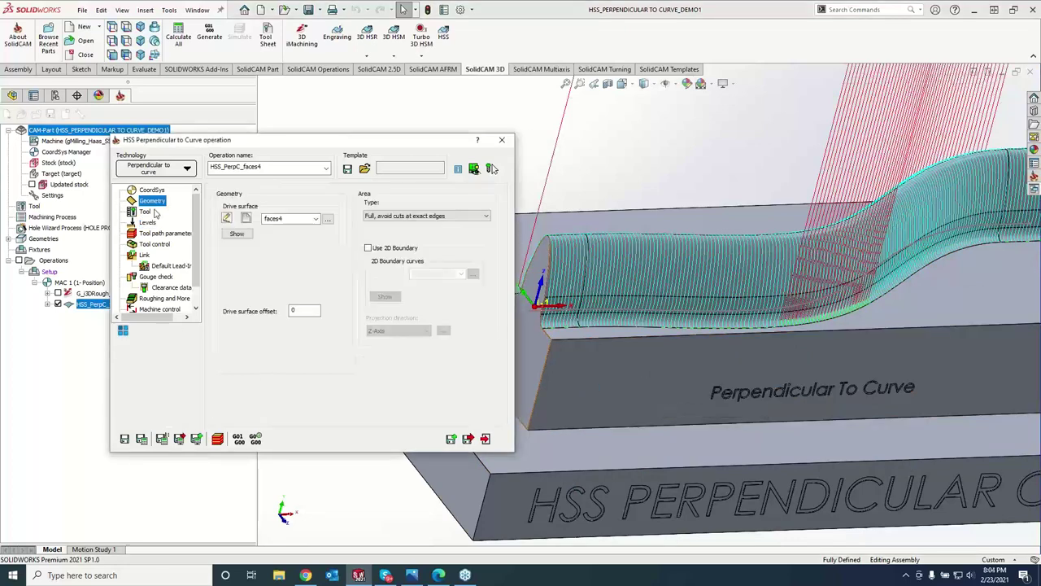
# Redefine the lead curve as edge chain contour8, keeping faces4 as drive surface.
pyautogui.click(246, 270)
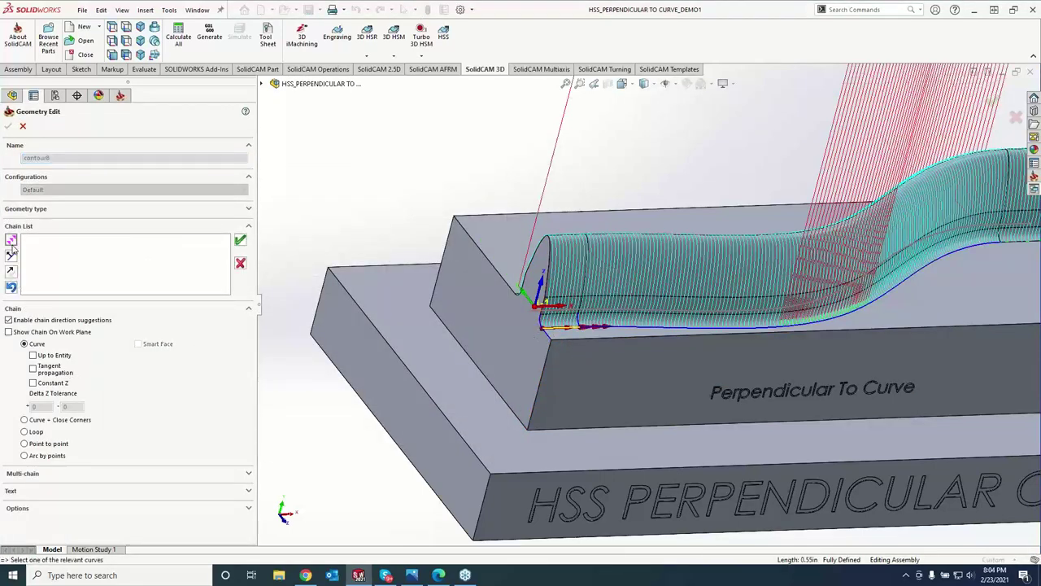
pyautogui.click(240, 240)
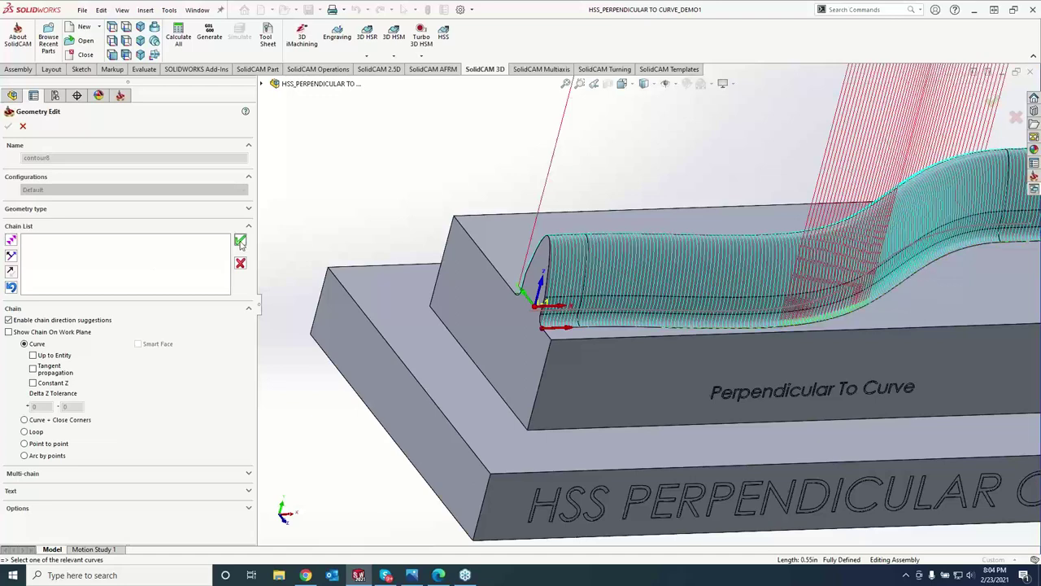
pyautogui.click(8, 126)
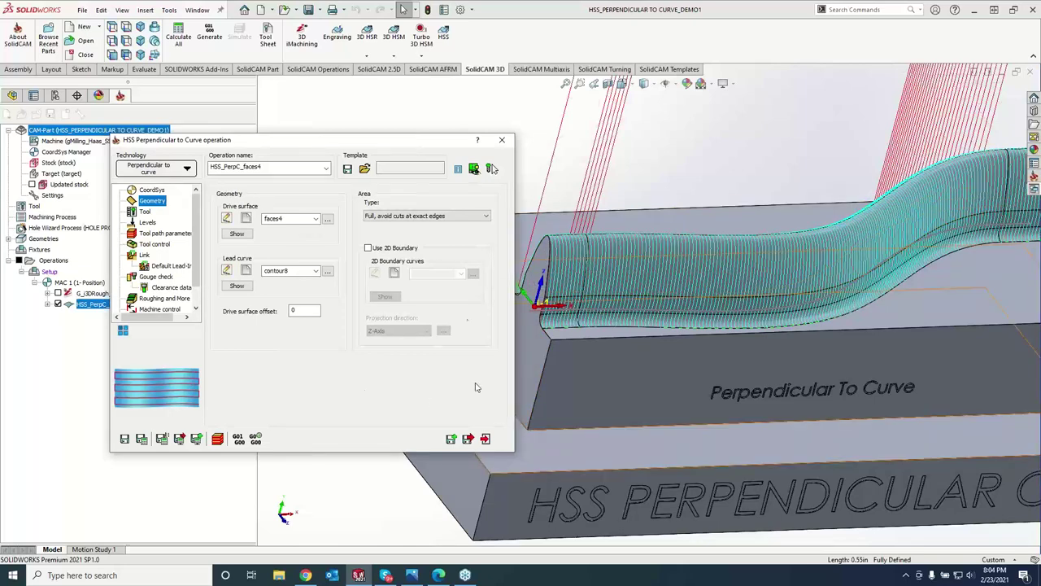
# Show the Tool path parameters: cut tolerance 0.0008, maximum step over 0.05.
pyautogui.click(150, 234)
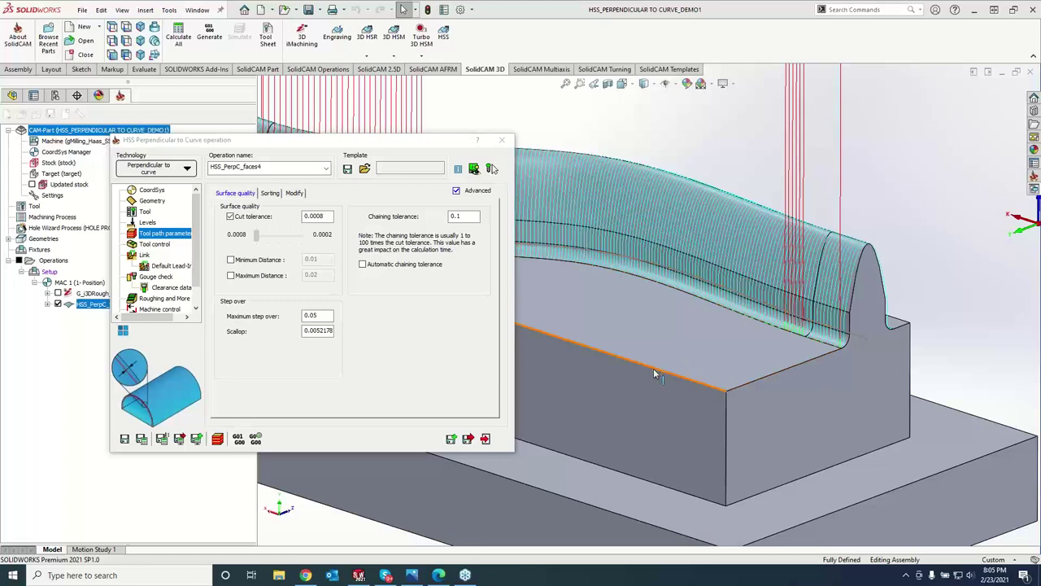
# Spin and orbit the model to inspect the toolpath at the rib's end.
pyautogui.hotkey('ctrl', '7')
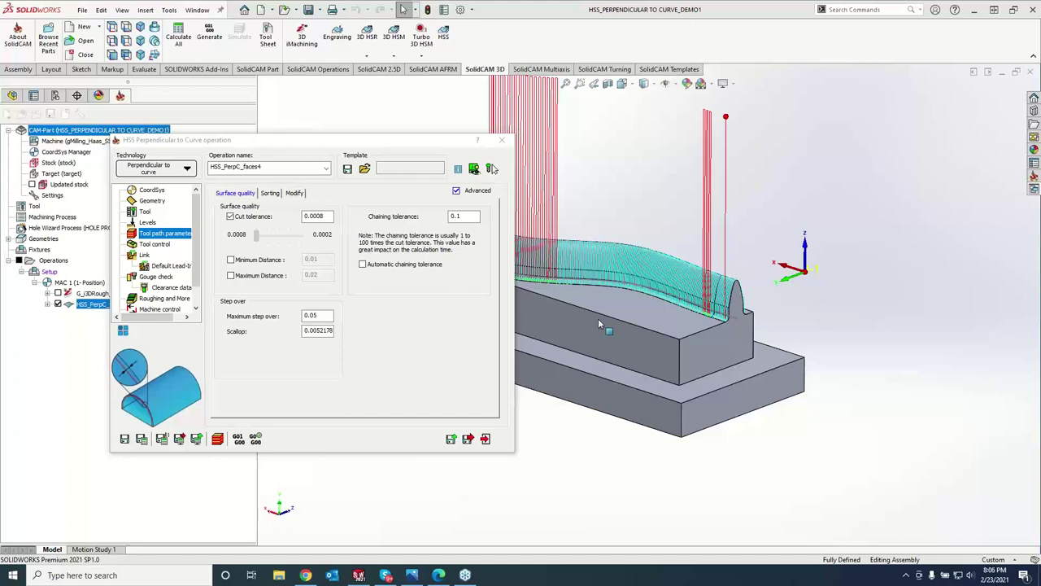
pyautogui.keyDown('ctrl'); pyautogui.moveTo(573, 411); pyautogui.dragTo(604, 417, button='middle'); pyautogui.keyUp('ctrl')
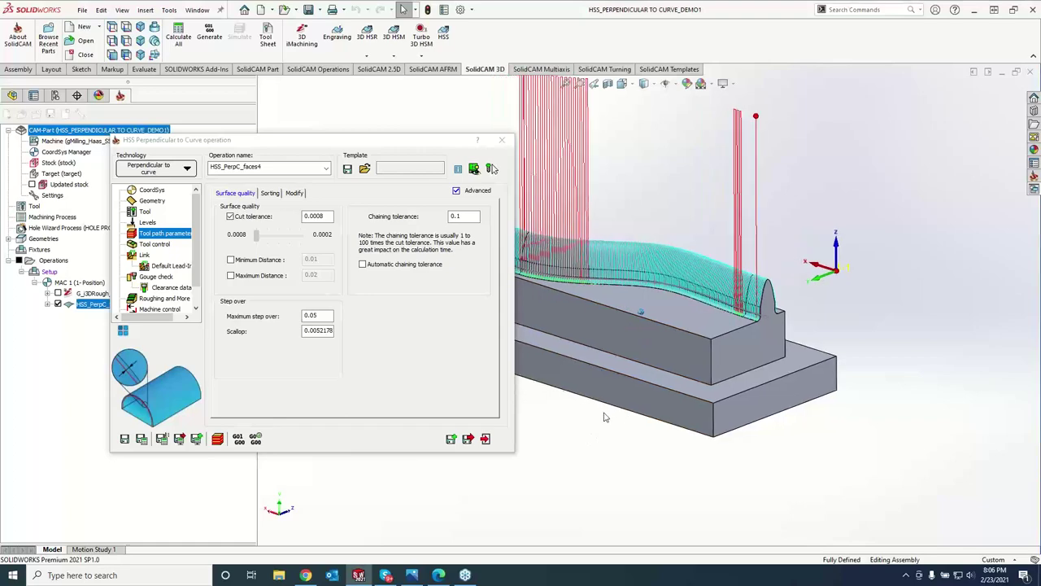
pyautogui.press('Left')
pyautogui.press('Left')
pyautogui.press('Left')
pyautogui.press('Left')
pyautogui.press('Left')
pyautogui.press('Left')
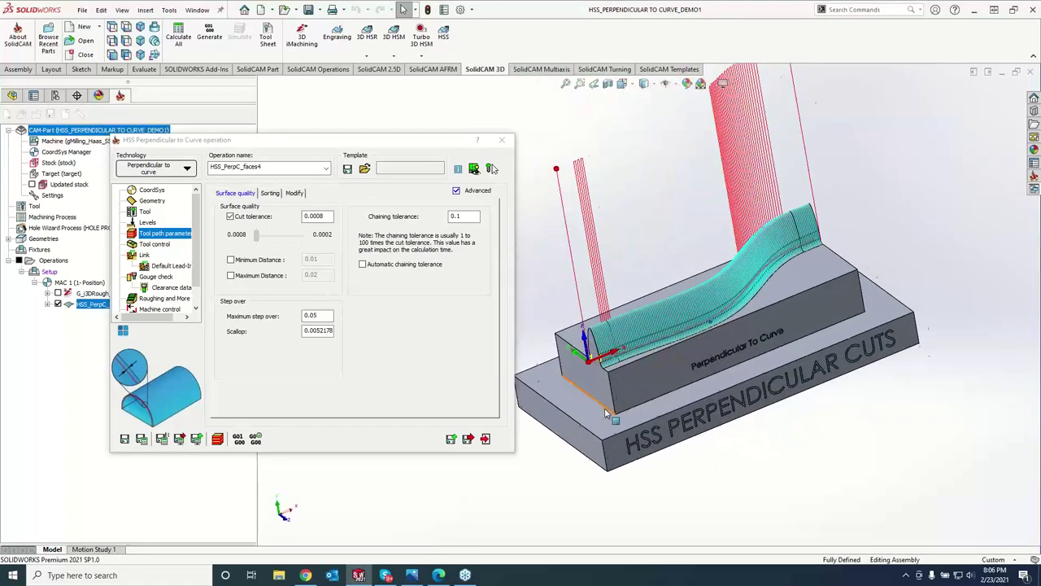
pyautogui.press('Left')
pyautogui.press('Left')
pyautogui.press('Left')
pyautogui.press('Left')
pyautogui.press('Left')
pyautogui.press('Left')
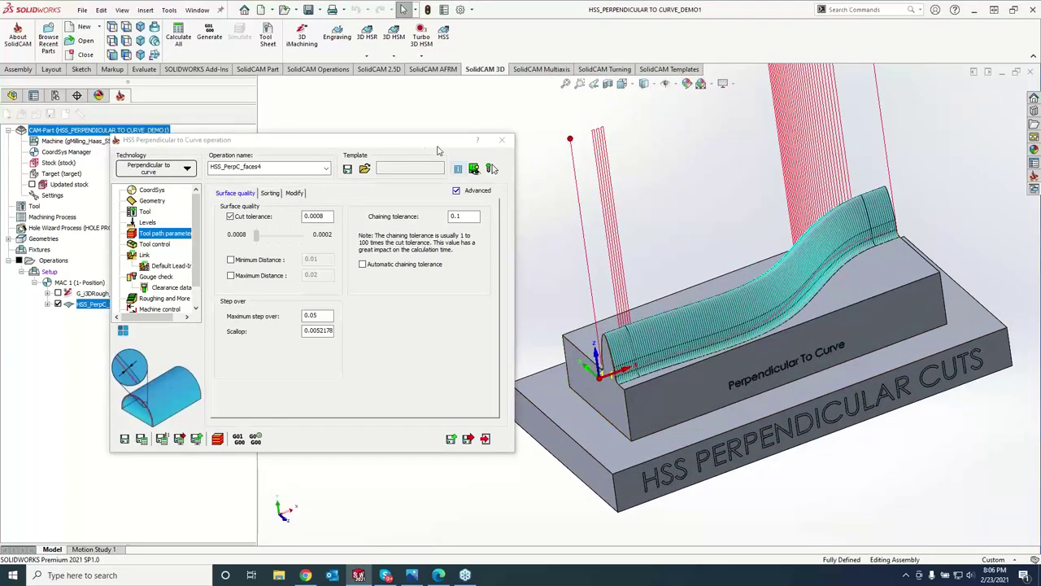
pyautogui.moveTo(426, 142); pyautogui.dragTo(375, 103)
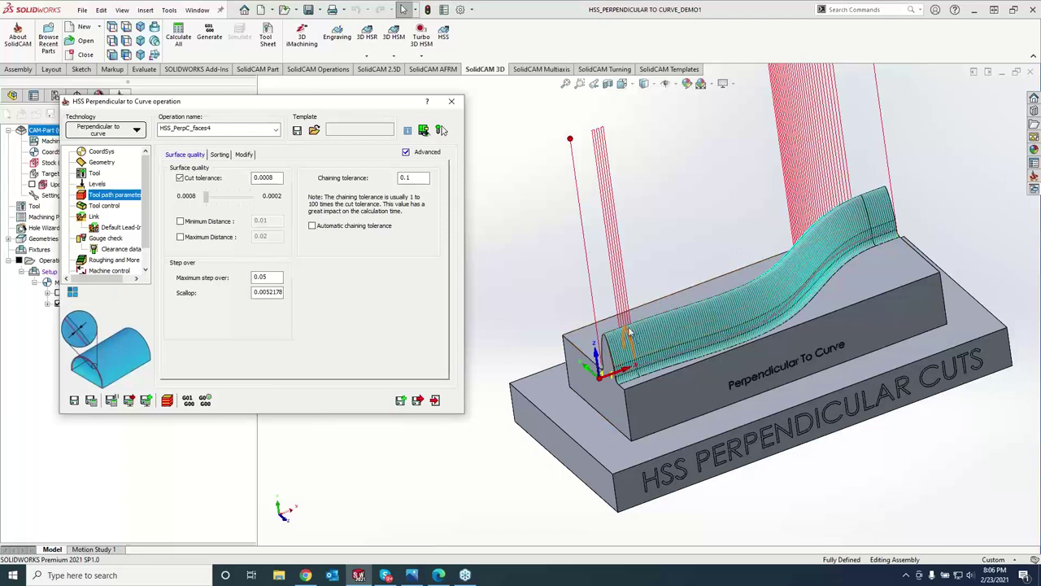
pyautogui.click(511, 269)
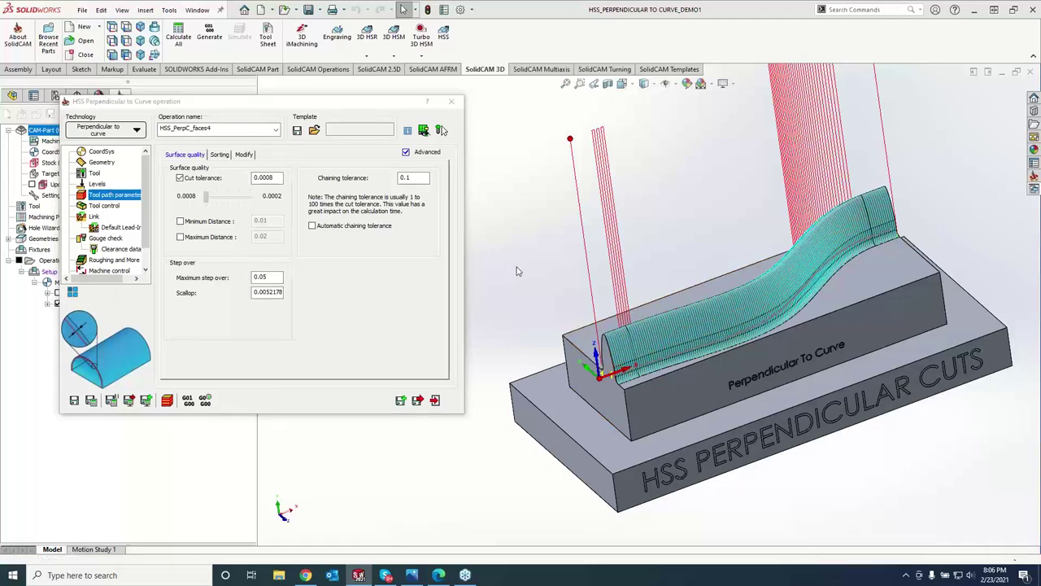
pyautogui.moveTo(830, 133); pyautogui.dragTo(799, 400, button='middle')
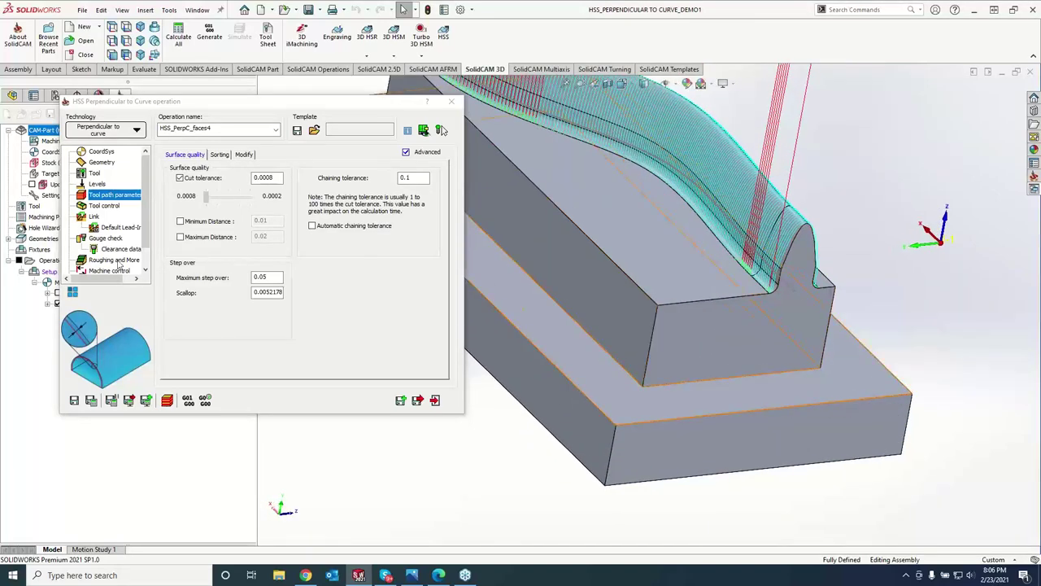
# Set large moves between slices to Blend spline and recalculate the toolpath.
pyautogui.click(93, 218)
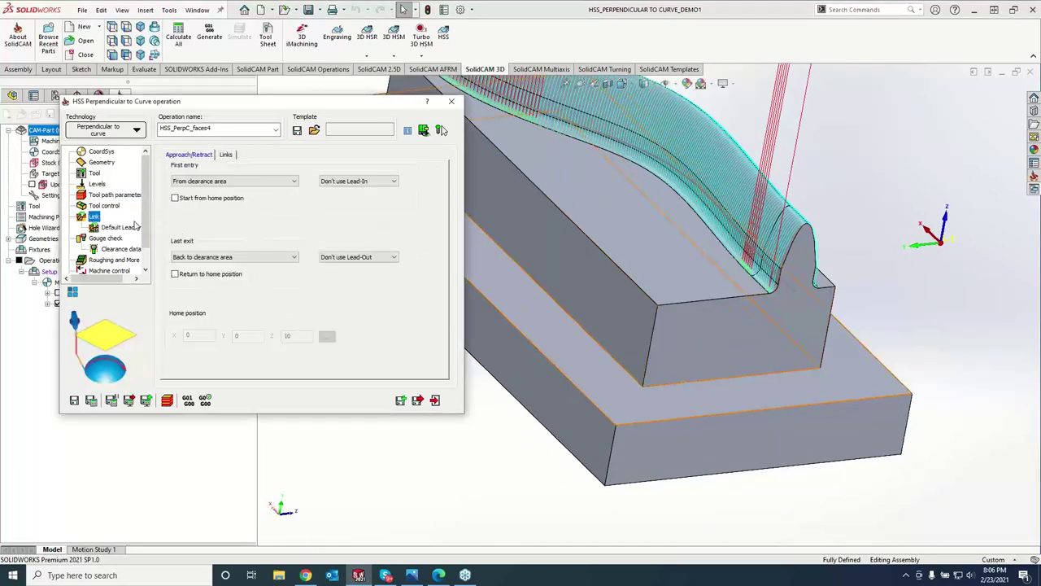
pyautogui.click(226, 155)
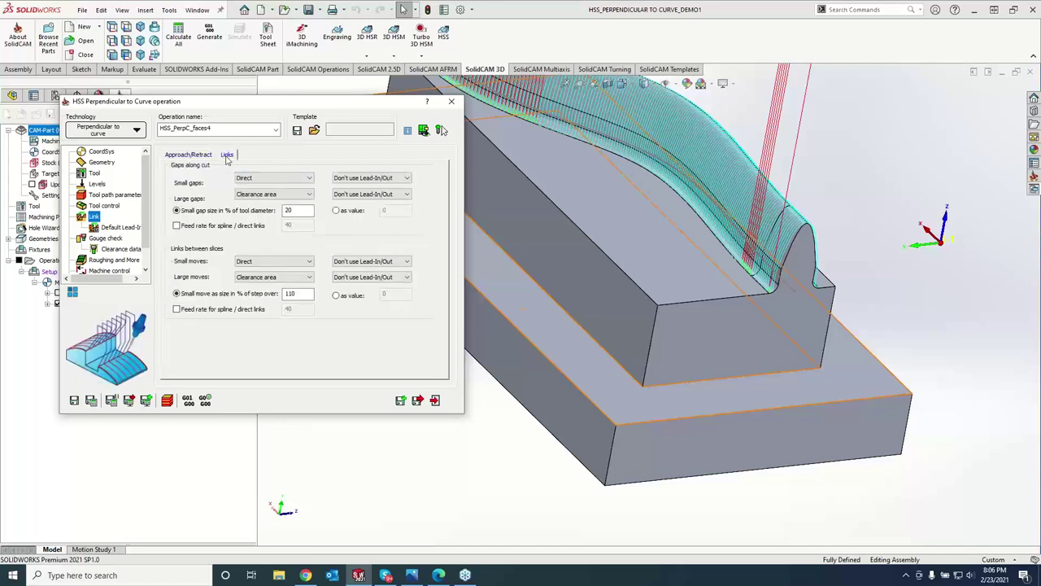
pyautogui.click(257, 278)
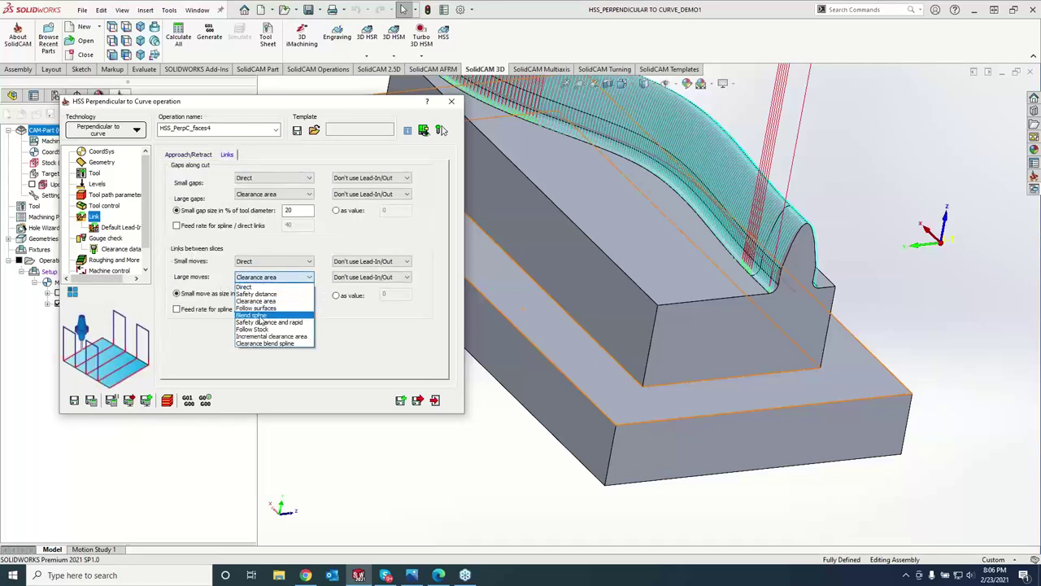
pyautogui.click(258, 317)
pyautogui.click(130, 402)
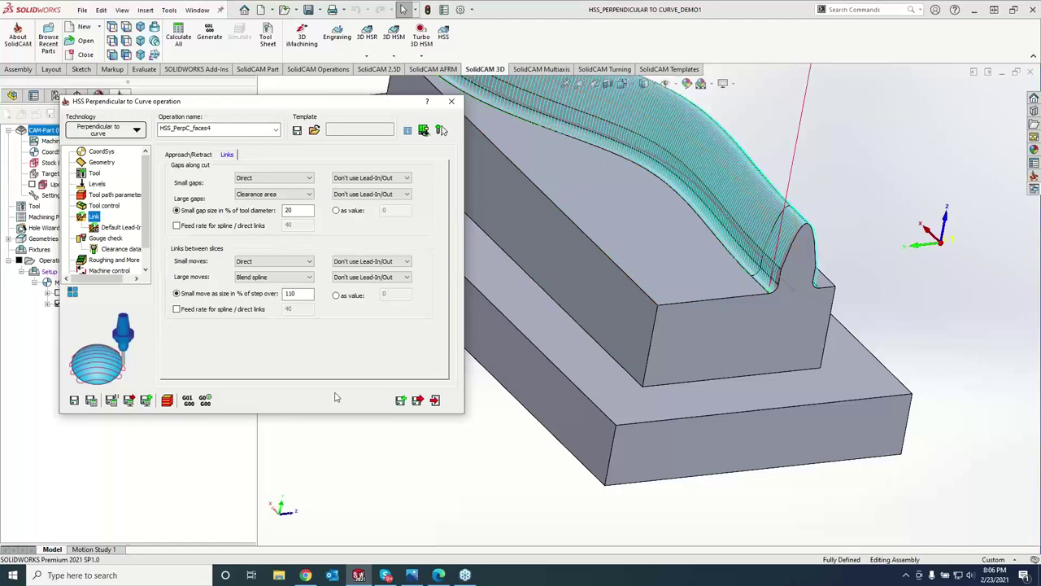
# Set small moves to Follow surfaces, recalculate, and return to the isometric view.
pyautogui.scroll(-5, 849, 295)
pyautogui.moveTo(849, 301); pyautogui.dragTo(721, 229, button='middle')
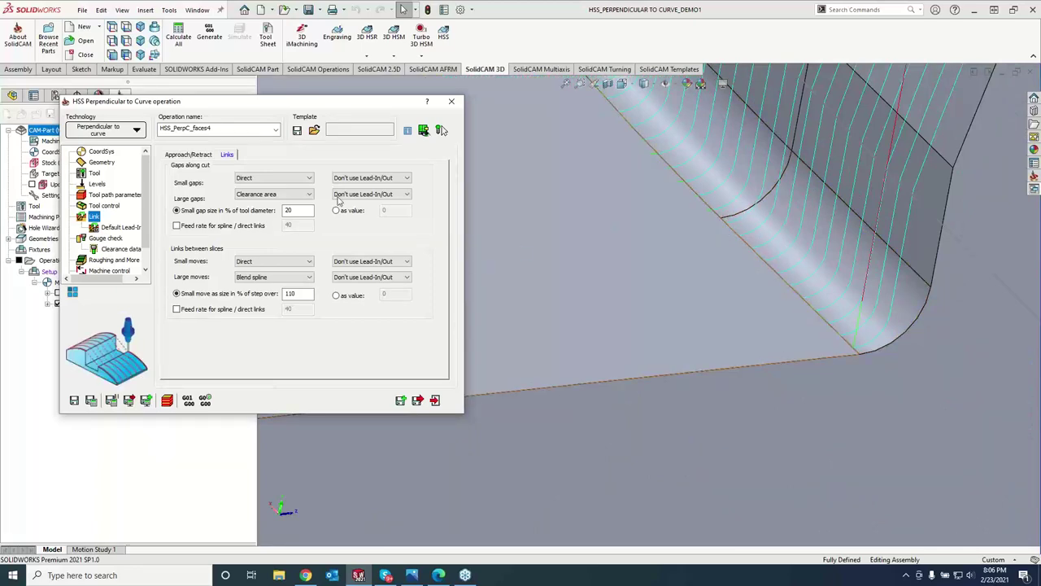
pyautogui.click(271, 262)
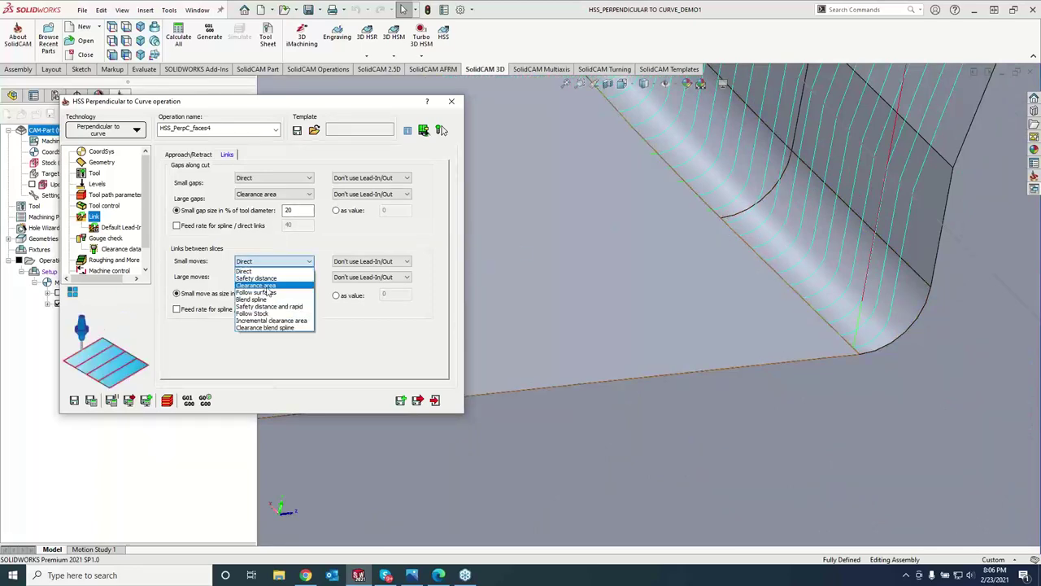
pyautogui.click(260, 288)
pyautogui.click(95, 401)
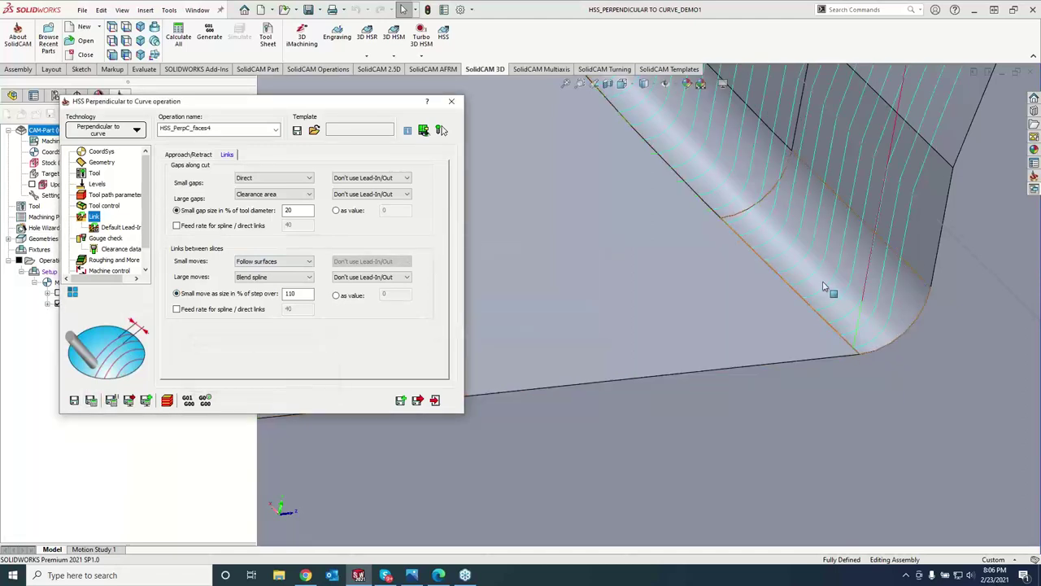
pyautogui.scroll(5, 760, 247)
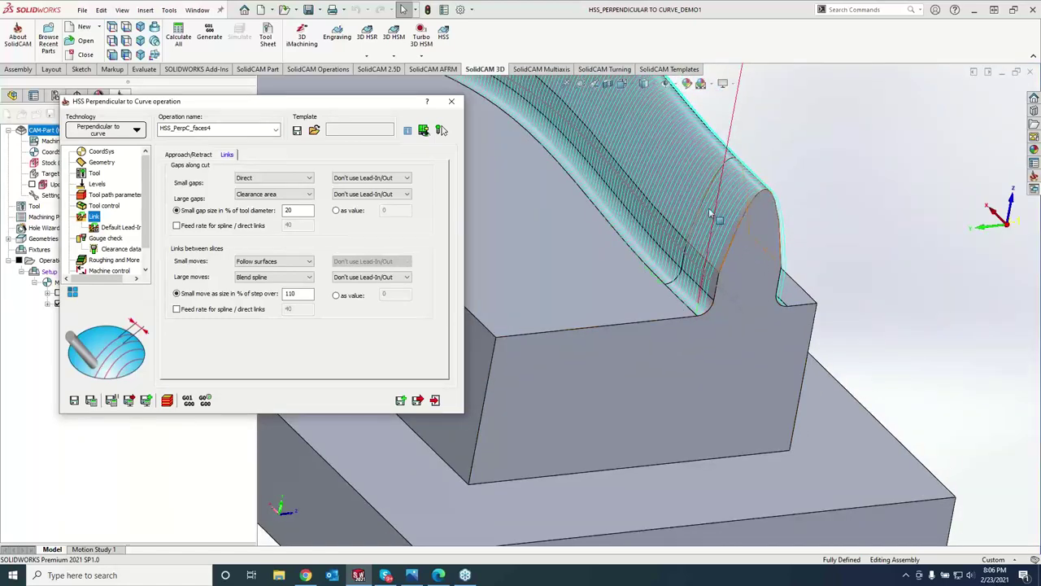
pyautogui.scroll(5, 806, 279)
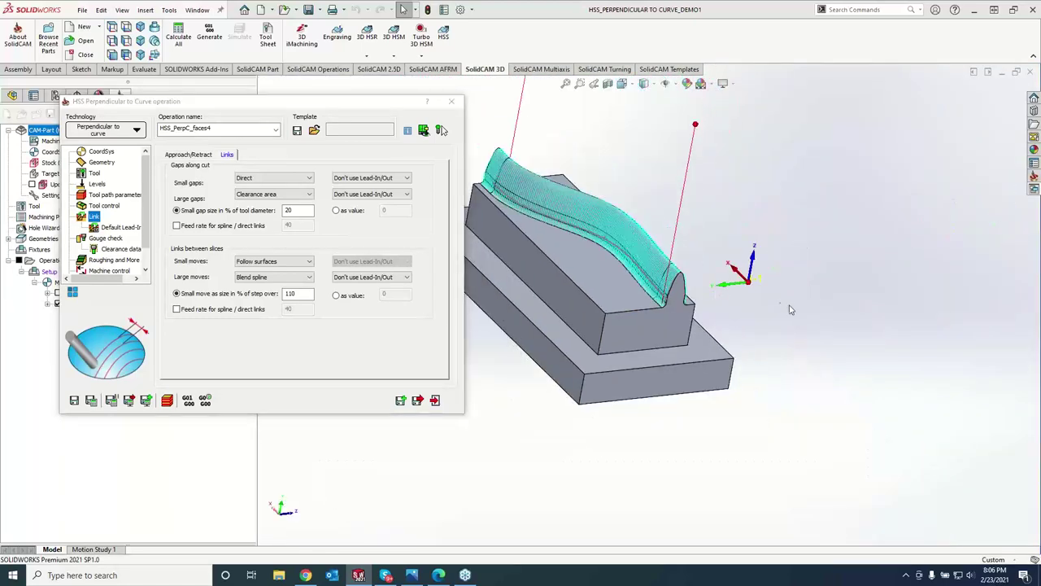
pyautogui.moveTo(757, 307); pyautogui.dragTo(769, 303, button='middle')
pyautogui.scroll(-3, 769, 302)
pyautogui.hotkey('ctrl', '7')
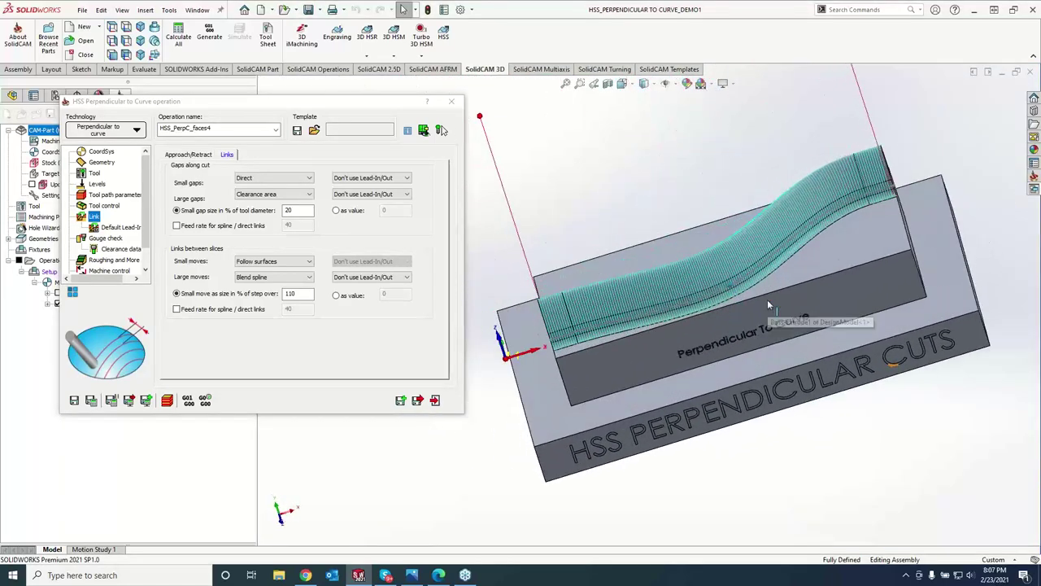
# Copy the operation as HSS_PerpC_faces4_1 and make the straight top edge (contour9) its lead curve.
pyautogui.click(401, 400)
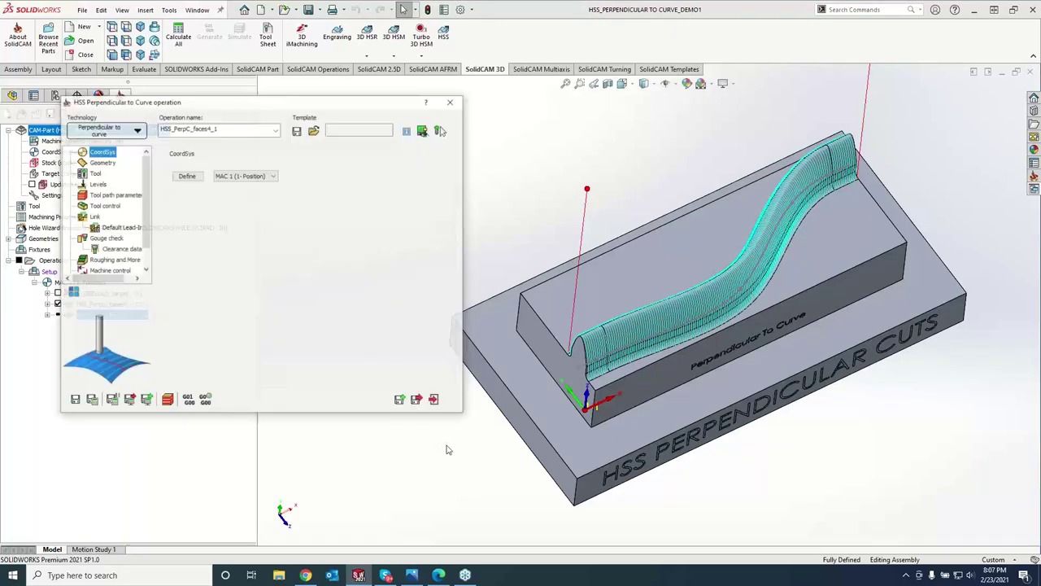
pyautogui.click(99, 168)
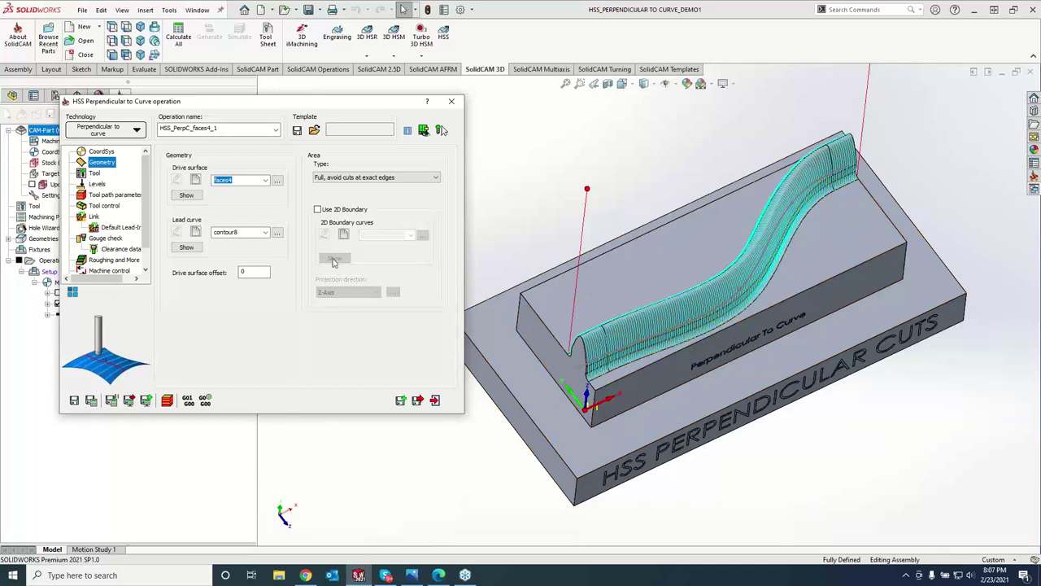
pyautogui.click(196, 232)
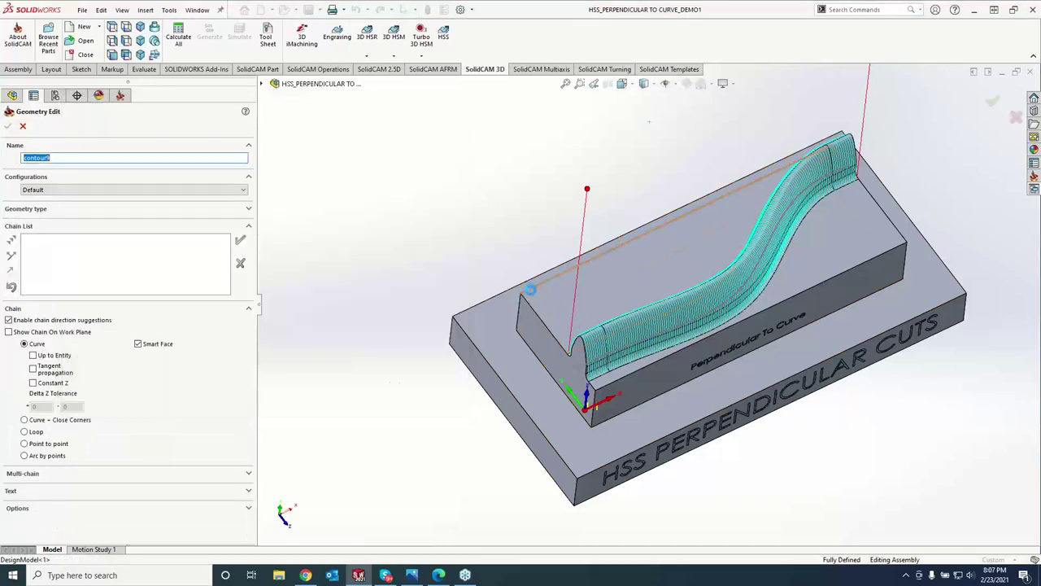
pyautogui.click(531, 295)
pyautogui.click(238, 241)
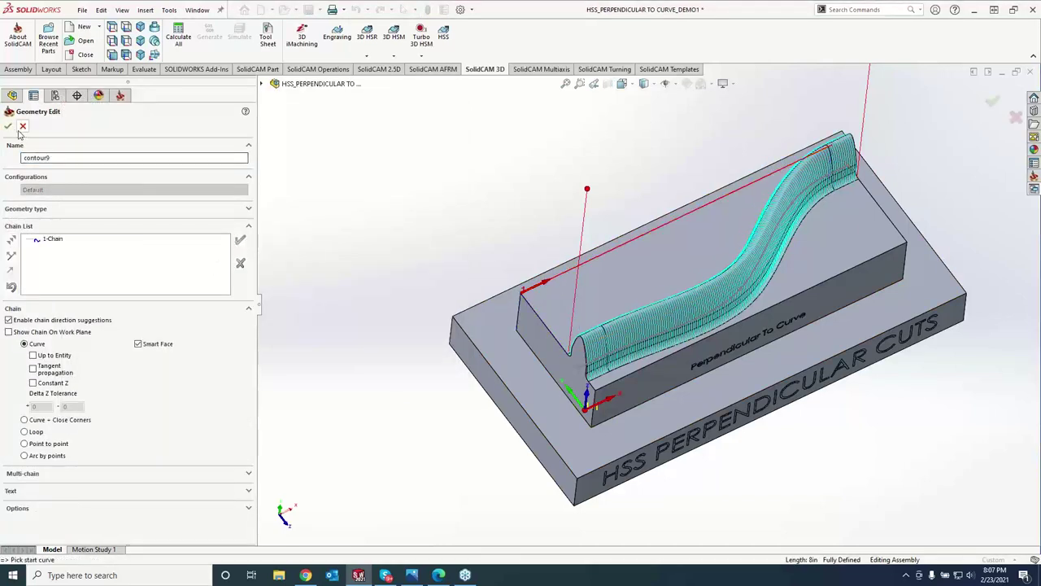
pyautogui.click(8, 126)
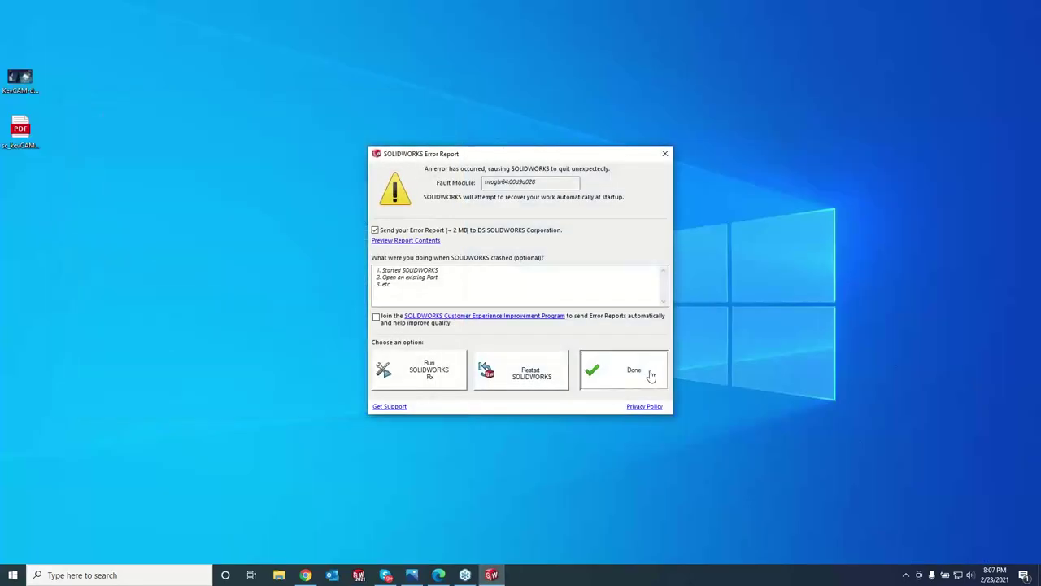
# Send and close the SOLIDWORKS error report, then relaunch SOLIDWORKS from the taskbar.
pyautogui.click(651, 376)
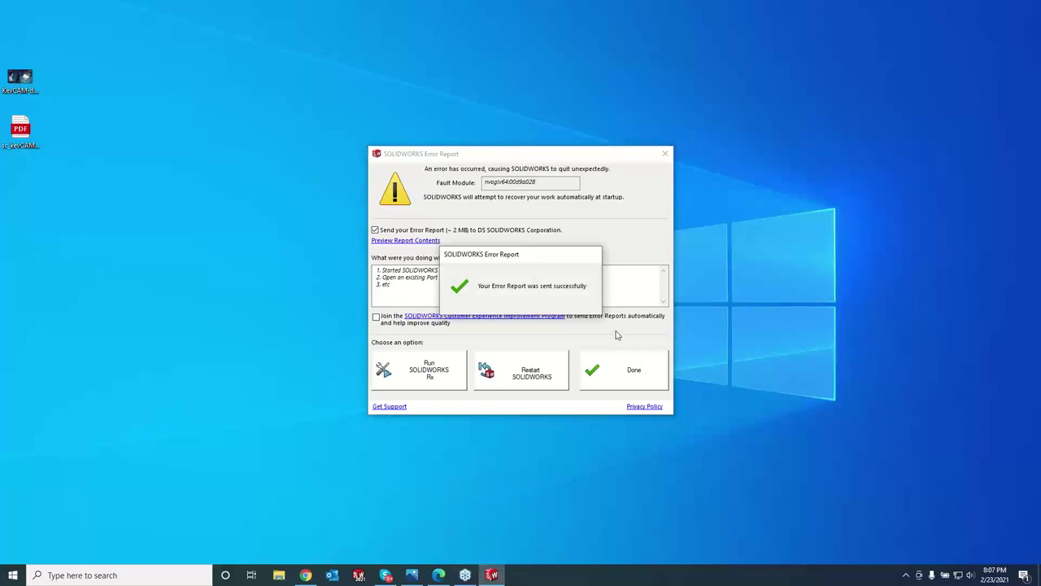
pyautogui.click(666, 153)
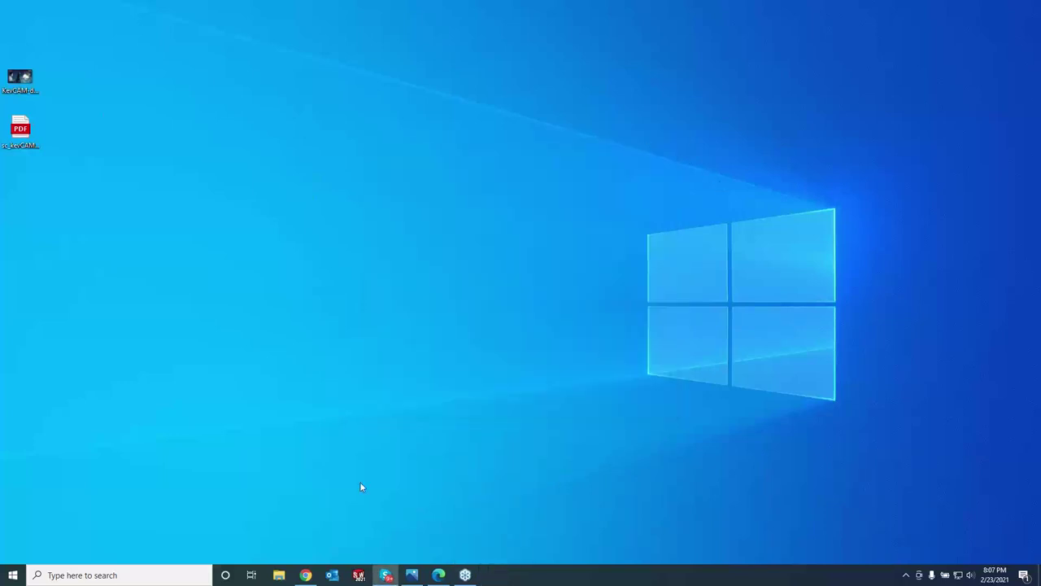
pyautogui.click(360, 575)
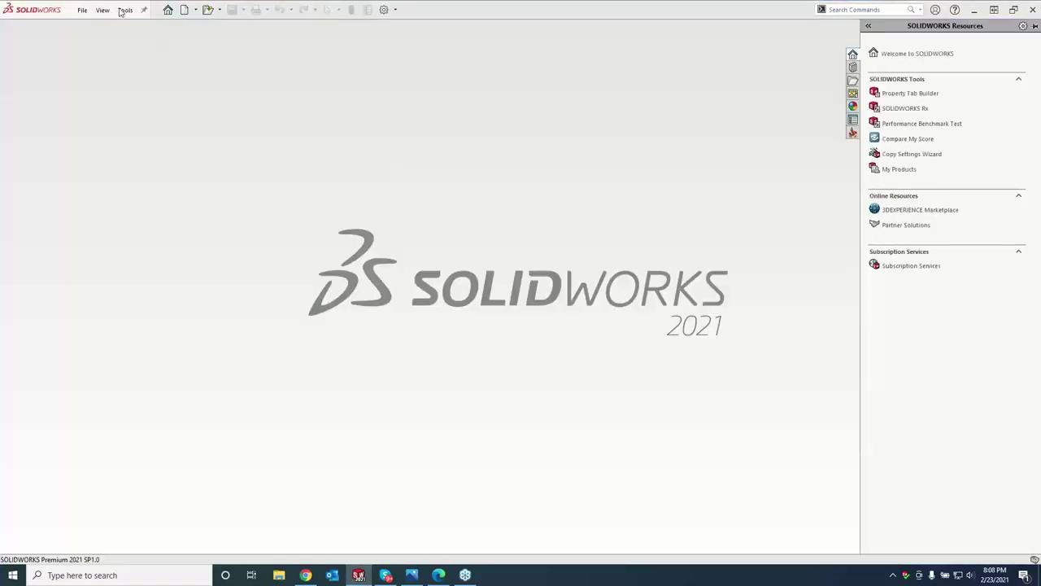
# Reopen recent CAM part HSS_PERPENDICULAR TO CURVE_DEMO1, declining to locate the original model.
pyautogui.click(122, 10)
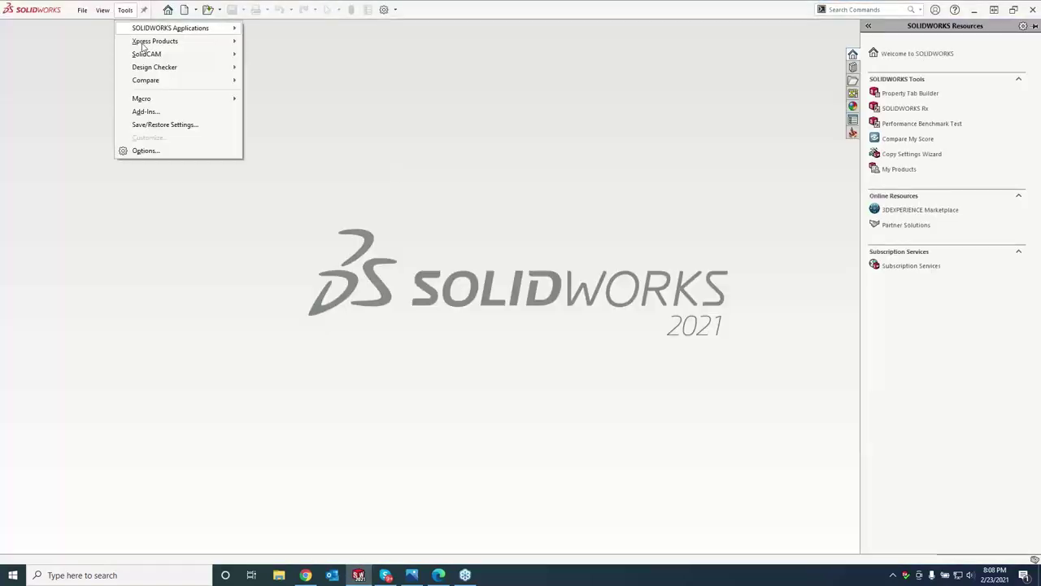
pyautogui.moveTo(142, 54)
pyautogui.moveTo(288, 285)
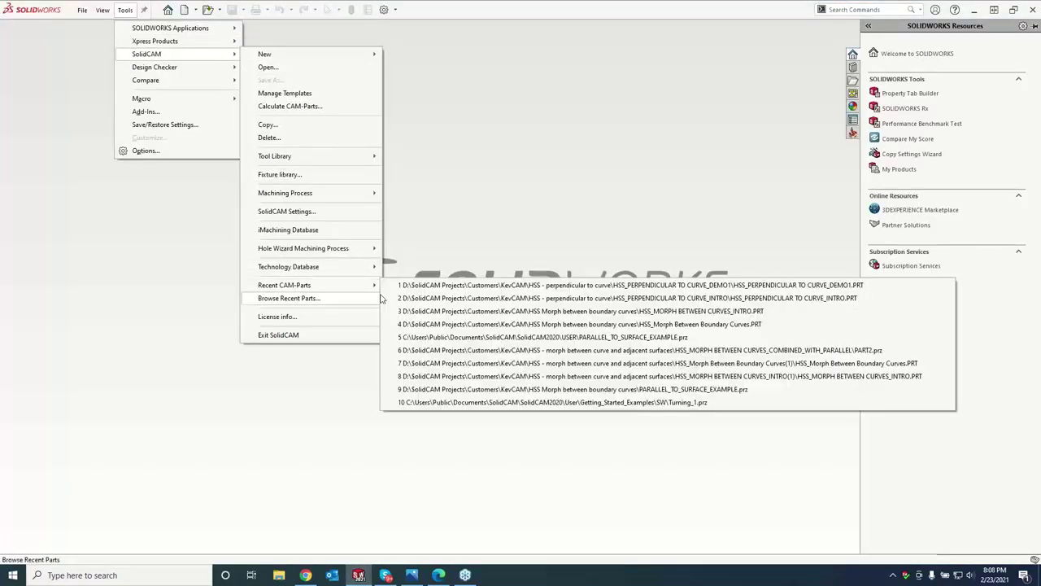
pyautogui.click(411, 295)
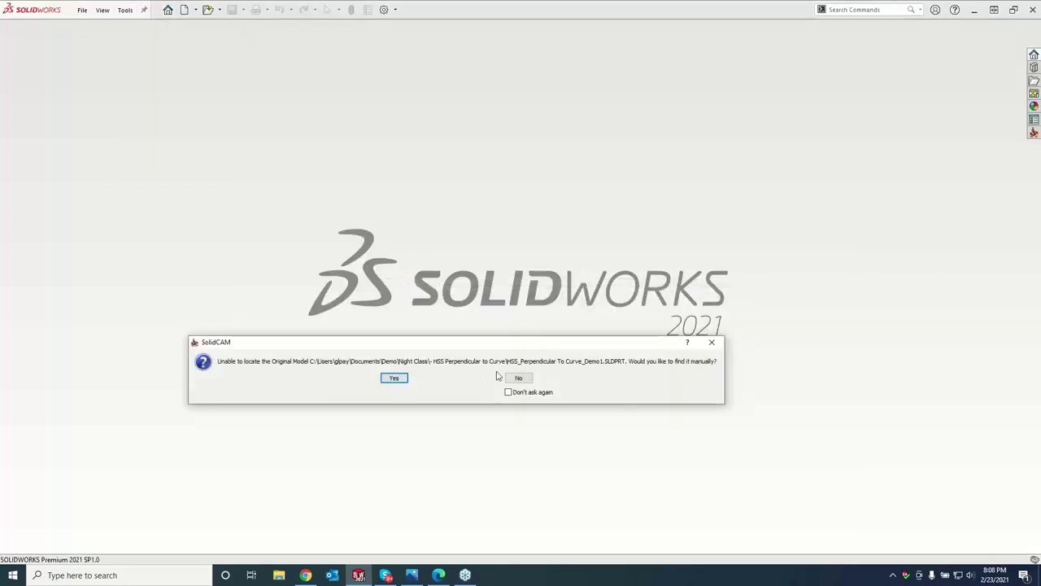
pyautogui.click(517, 379)
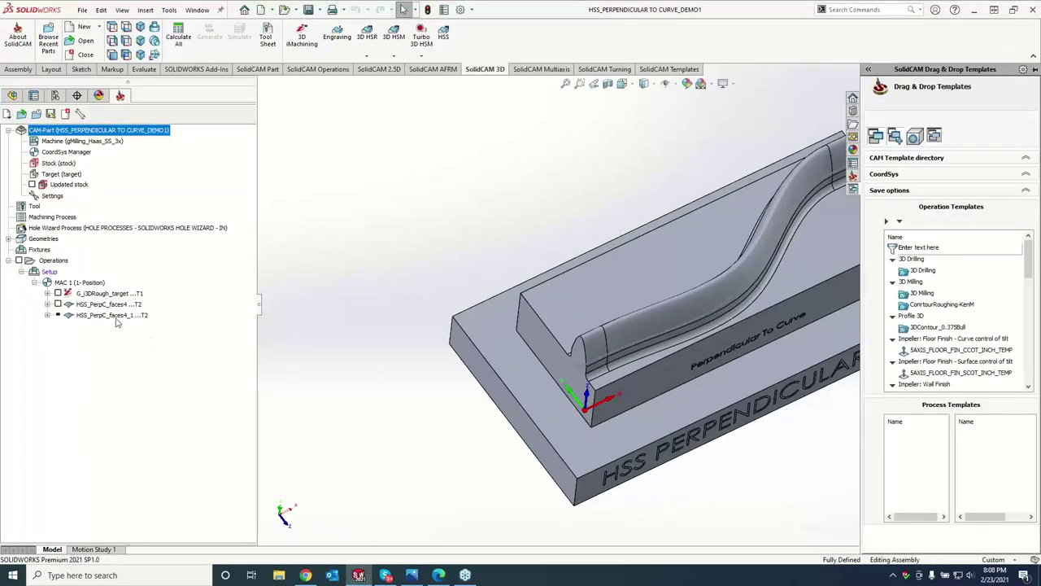
# Open HSS_PerpC_faces4_1's geometry and preview its current lead curve on the model.
pyautogui.click(114, 314)
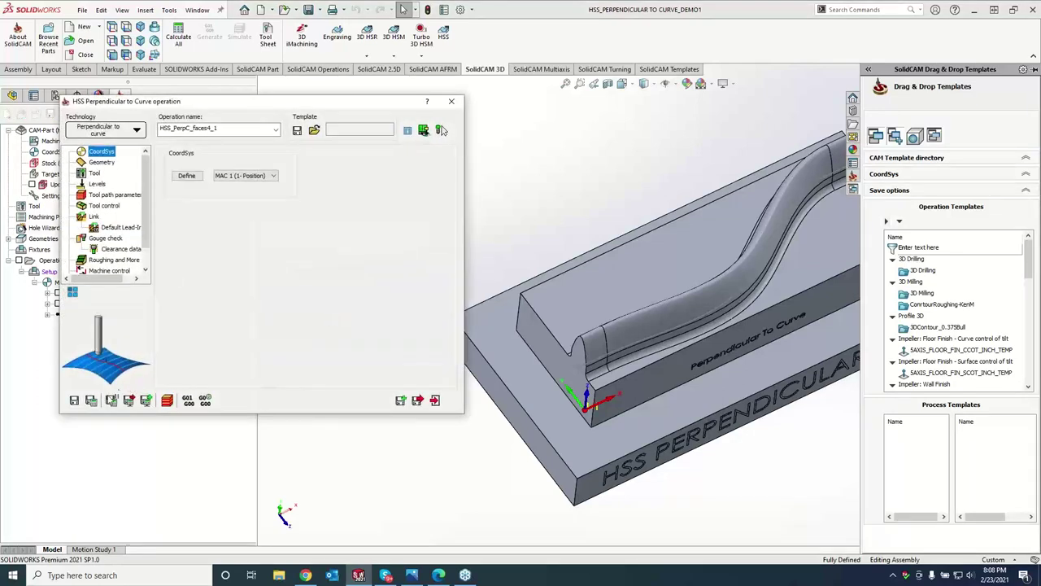
pyautogui.click(103, 163)
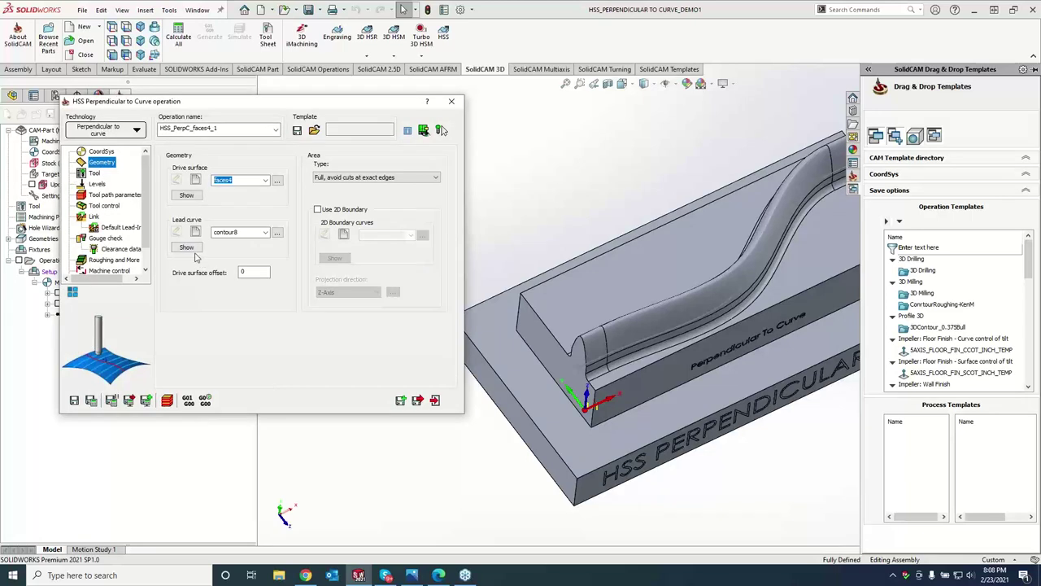
pyautogui.click(192, 248)
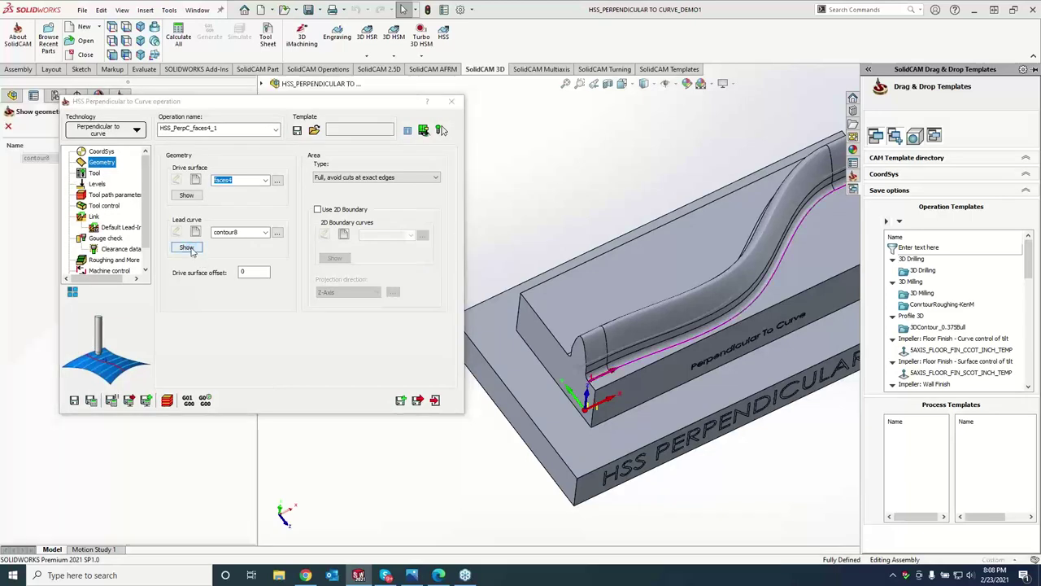
pyautogui.click(9, 127)
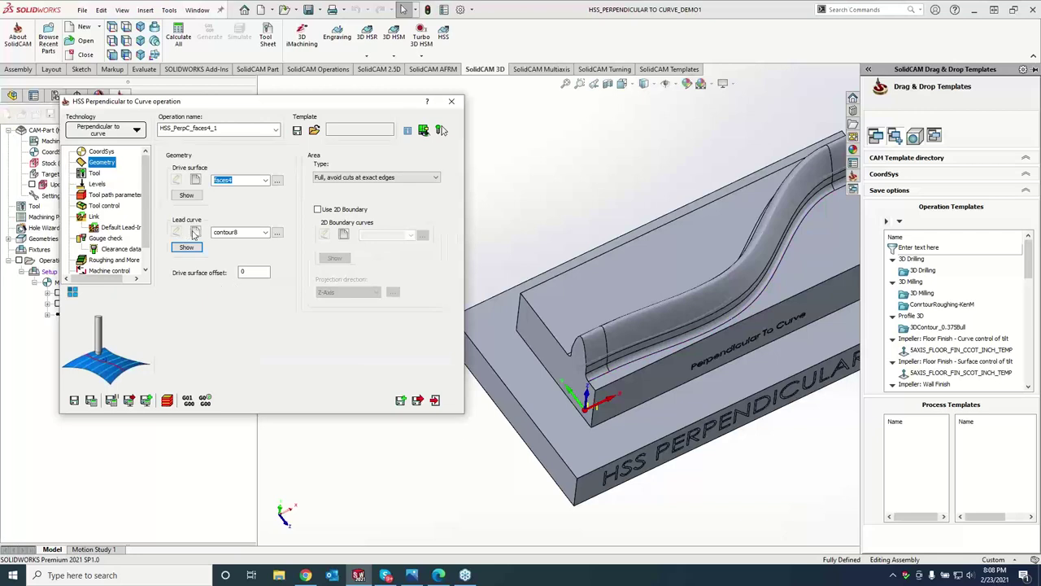
# Set the straight top edge as the new lead curve contour10, then save and calculate.
pyautogui.click(194, 233)
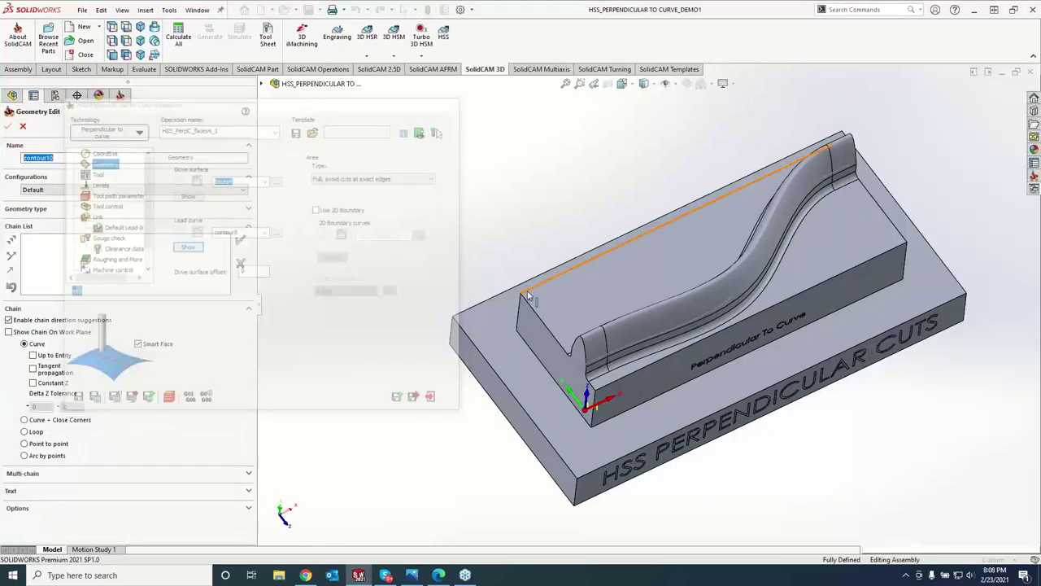
pyautogui.click(527, 295)
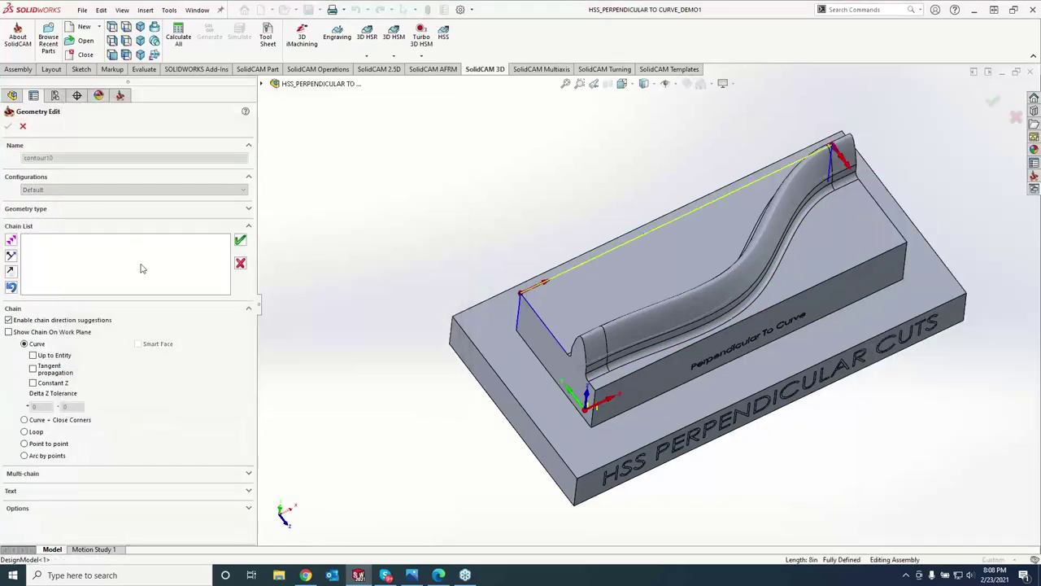
pyautogui.click(240, 240)
pyautogui.click(7, 126)
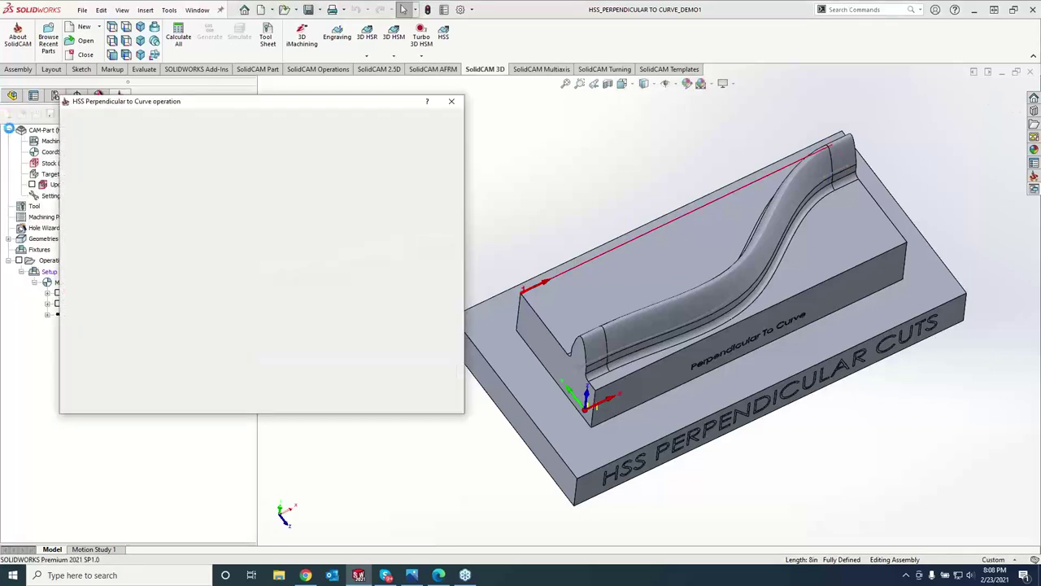
pyautogui.click(90, 400)
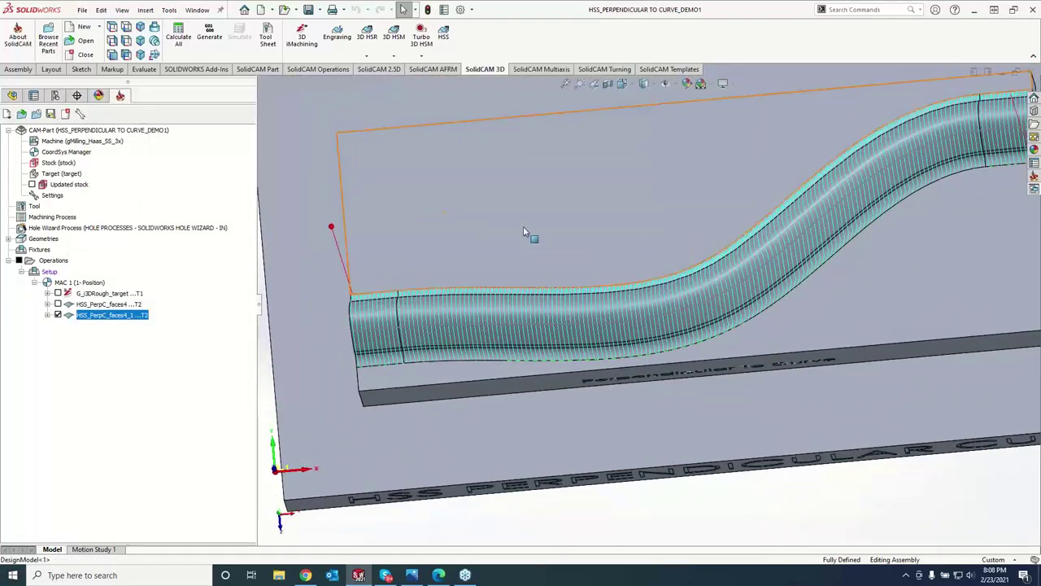
# View the top face Normal To, zoom in, and show the original HSS_PerpC_faces4 toolpath.
pyautogui.click(523, 242)
pyautogui.press('space')
pyautogui.click(588, 393)
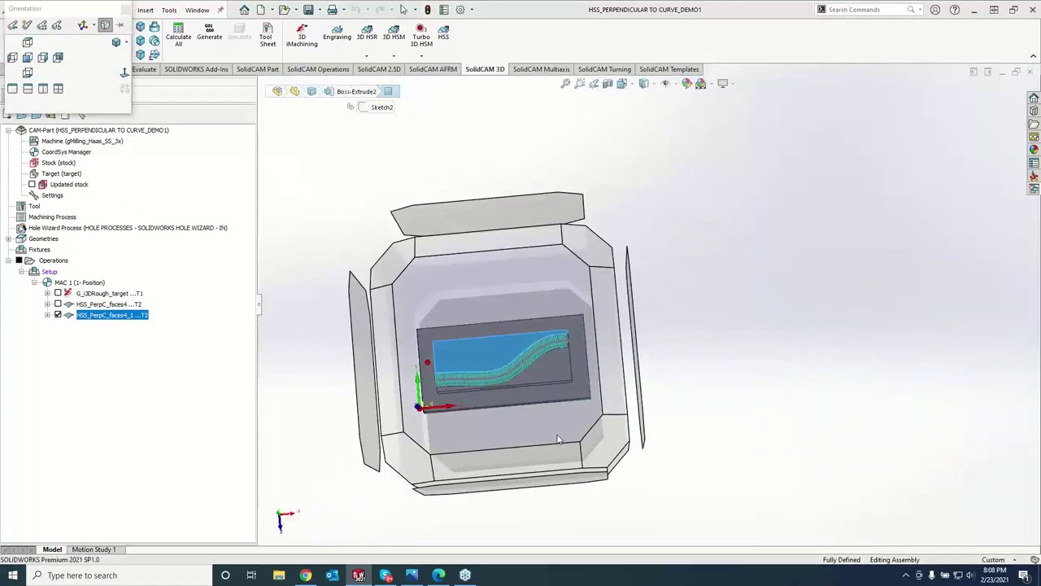
pyautogui.scroll(-3, 686, 366)
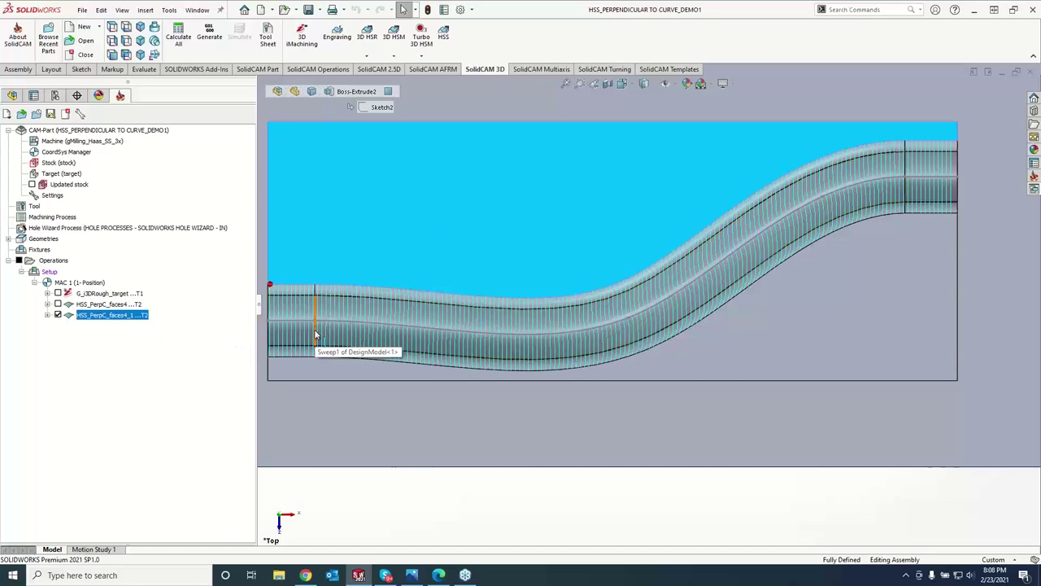
pyautogui.click(57, 305)
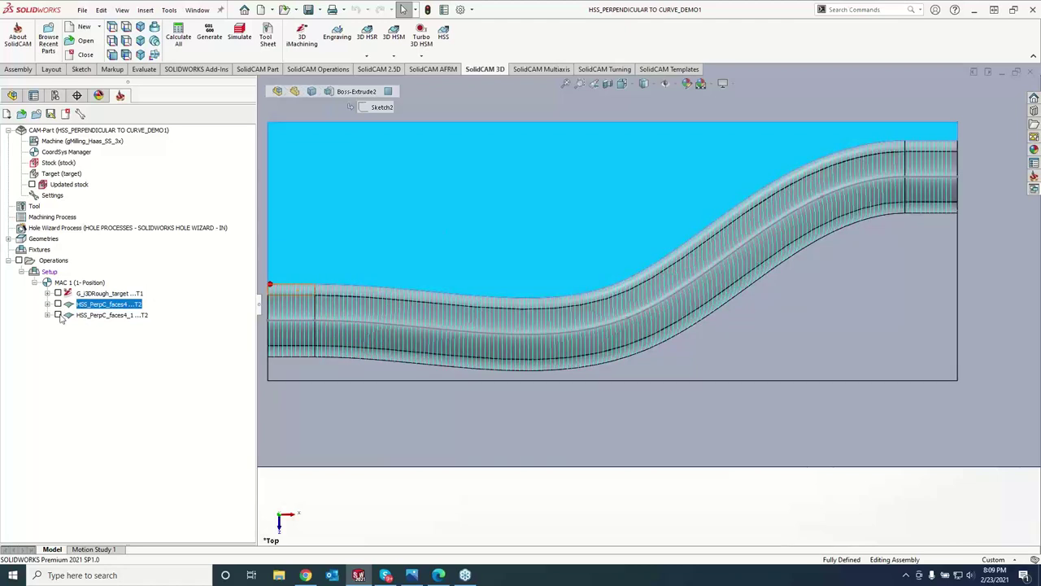
# Show the HSS_PerpC_faces4_1 toolpath, then switch back to the original HSS_PerpC_faces4 toolpath.
pyautogui.click(101, 315)
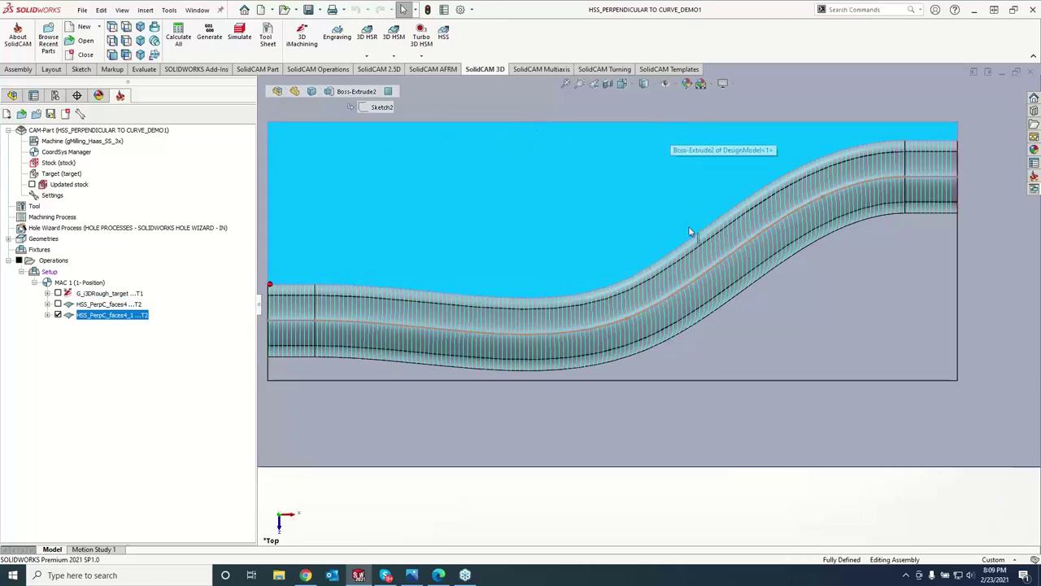
pyautogui.click(697, 329)
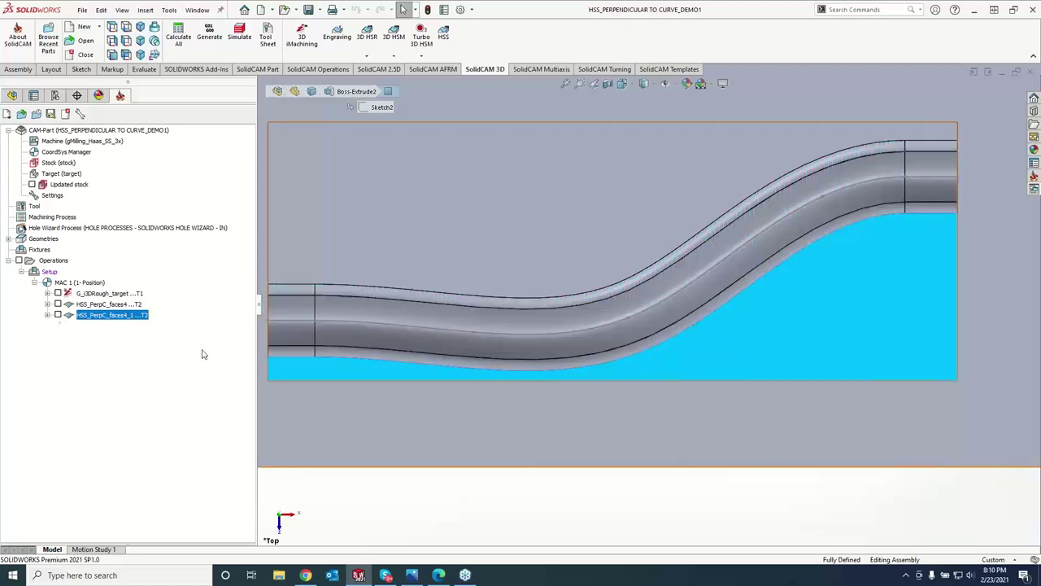
pyautogui.click(57, 303)
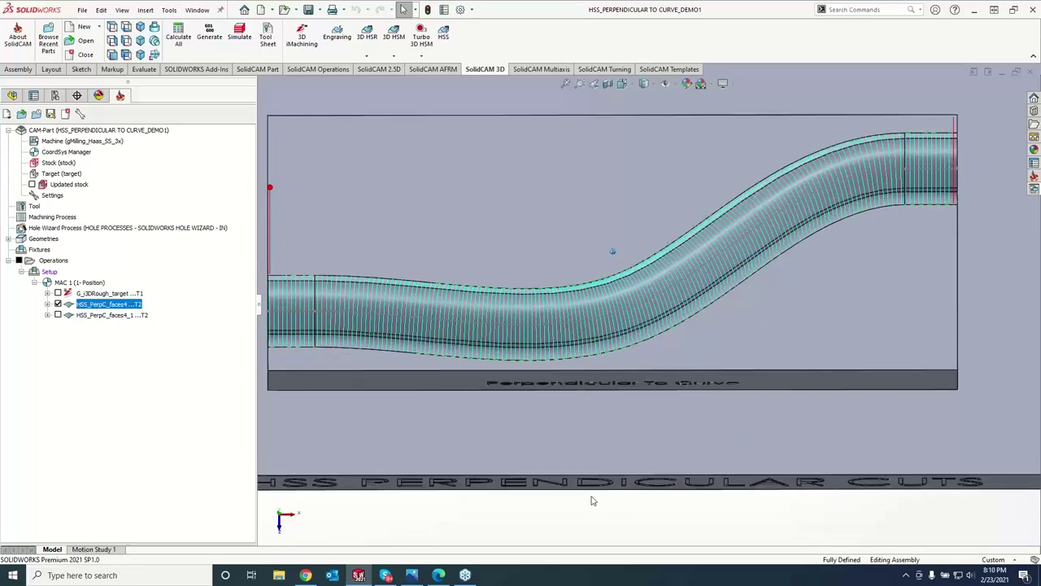
# Return to the isometric view, hide the toolpath, and start a new HSS operation.
pyautogui.hotkey('ctrl', '7')
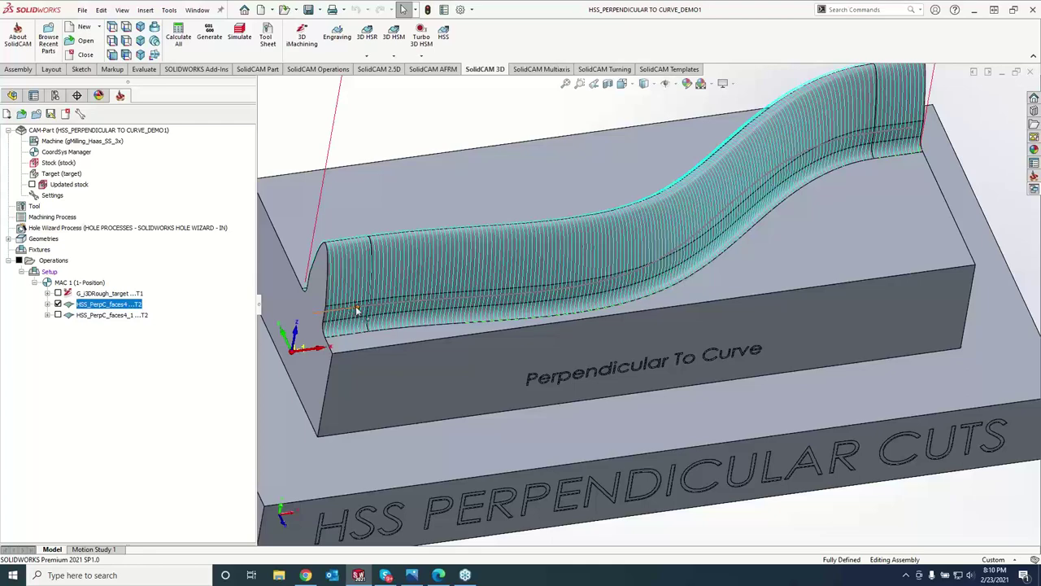
pyautogui.click(57, 304)
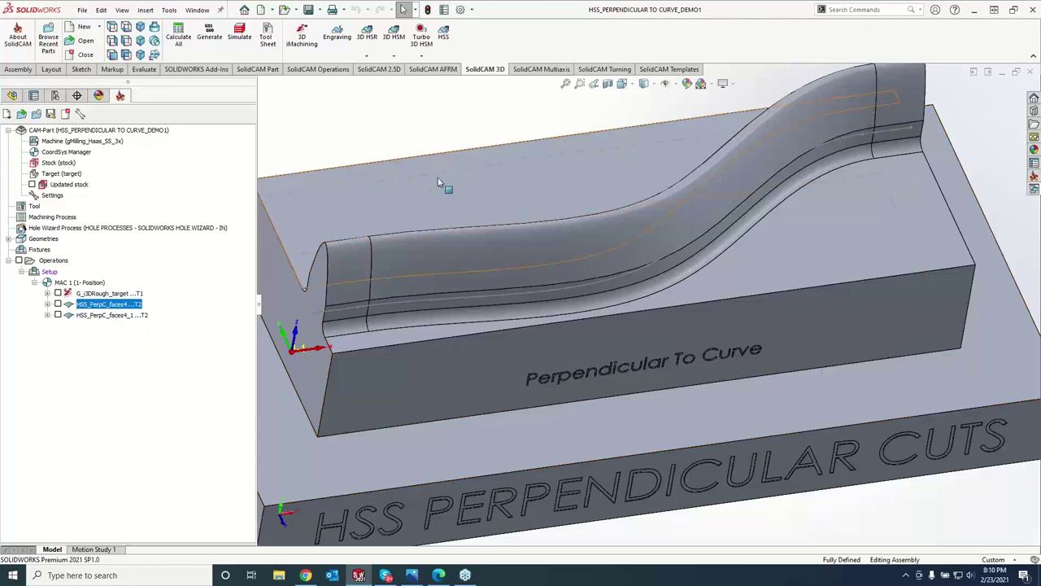
pyautogui.click(450, 36)
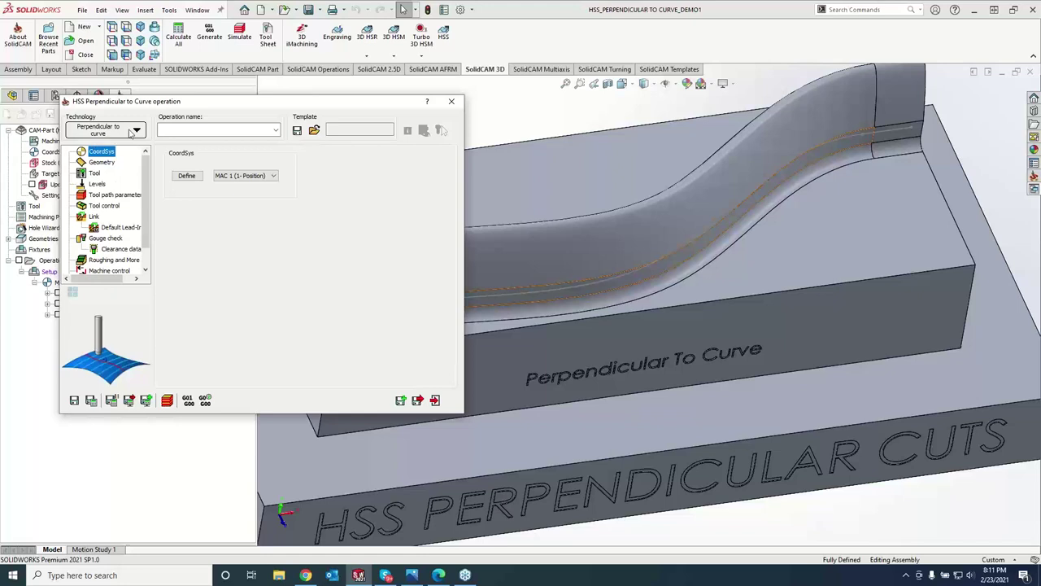
# Choose the Morph technology and set faces4 as the drive surface.
pyautogui.click(130, 133)
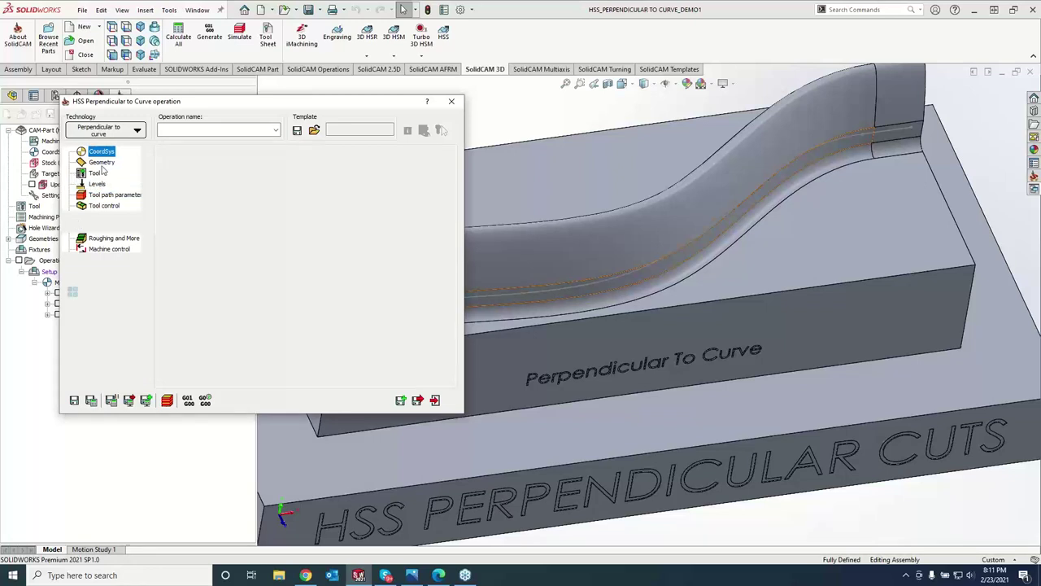
pyautogui.click(101, 163)
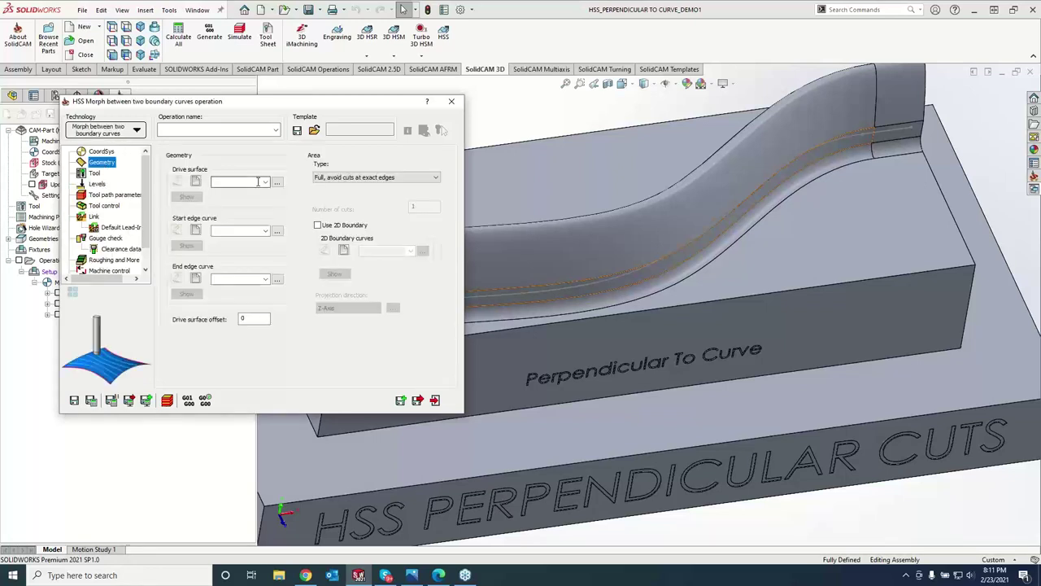
pyautogui.click(277, 182)
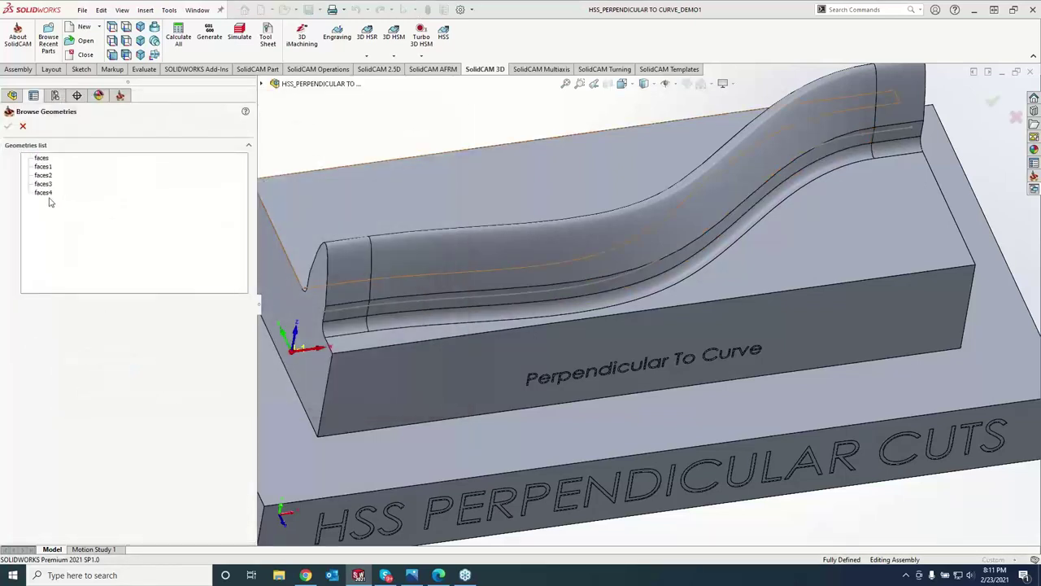
pyautogui.click(43, 192)
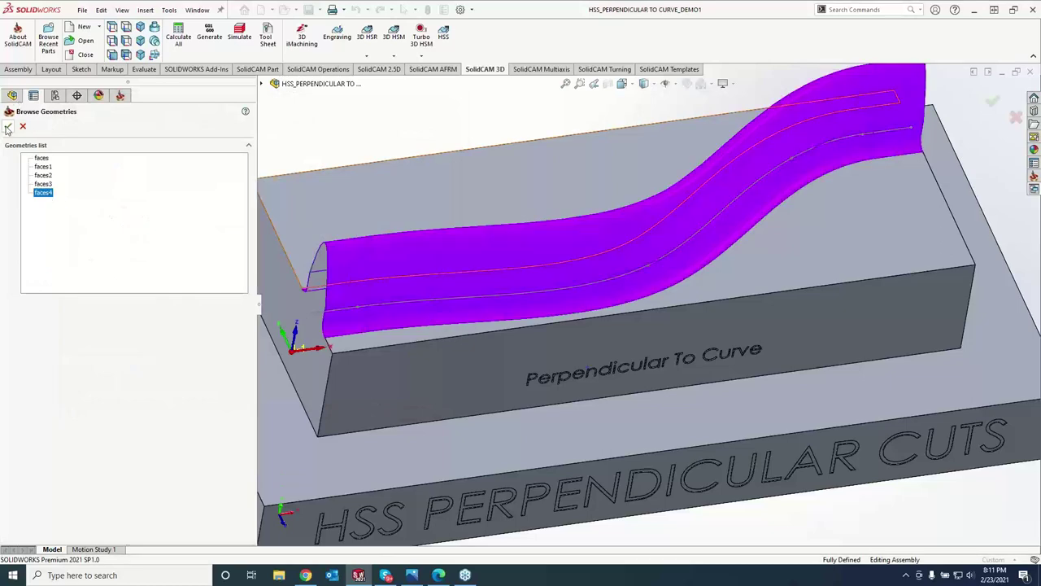
pyautogui.click(7, 126)
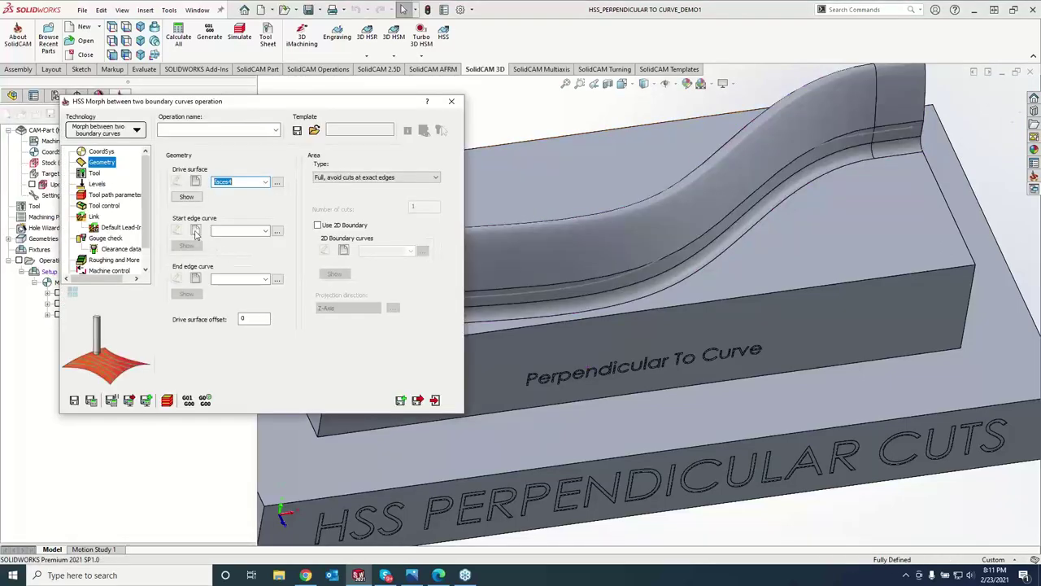
# Define the start edge curve contour11 from the fillet's bottom edge along the rib.
pyautogui.click(196, 231)
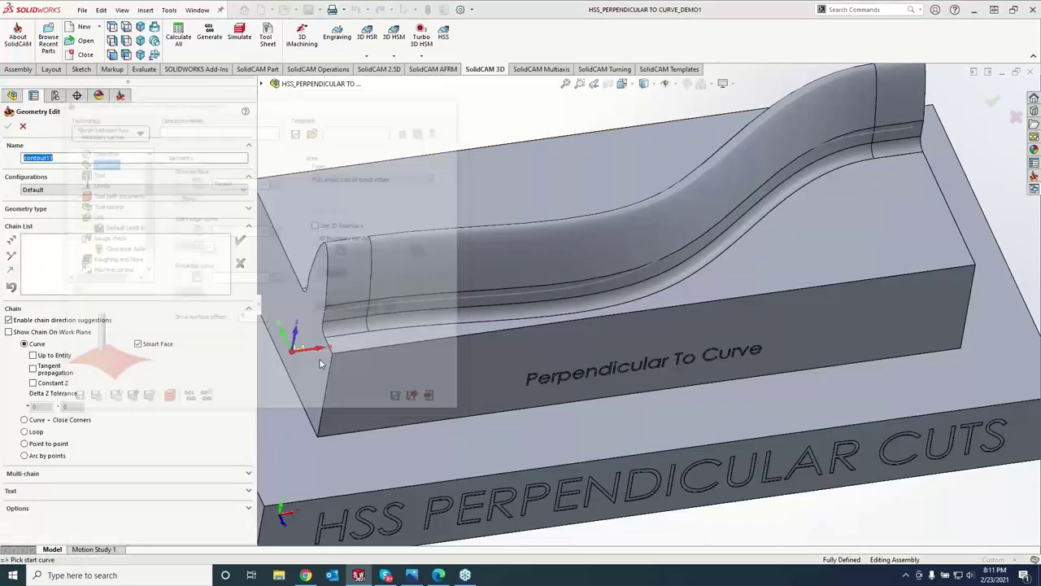
pyautogui.click(332, 340)
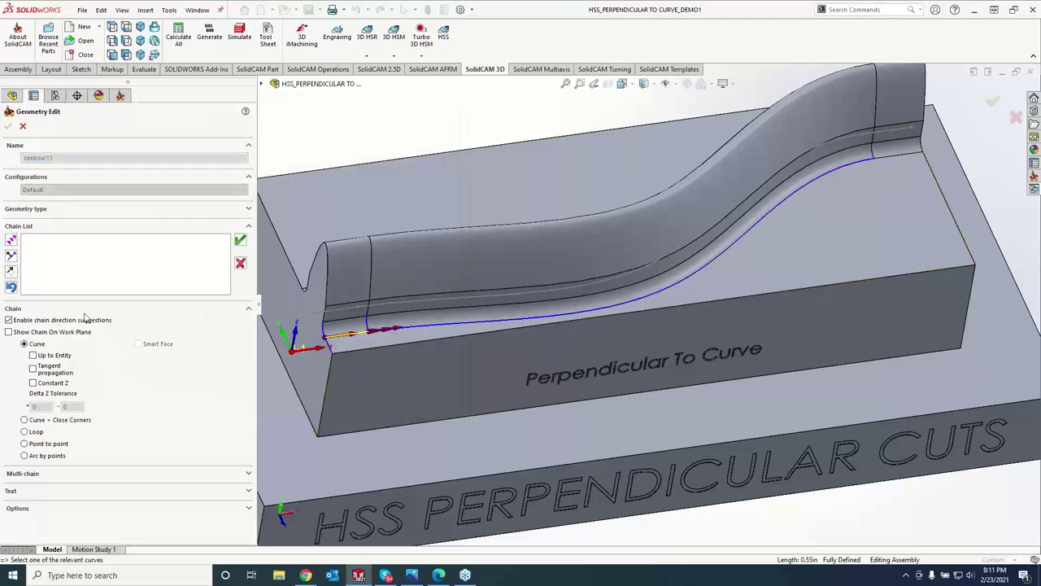
pyautogui.click(13, 244)
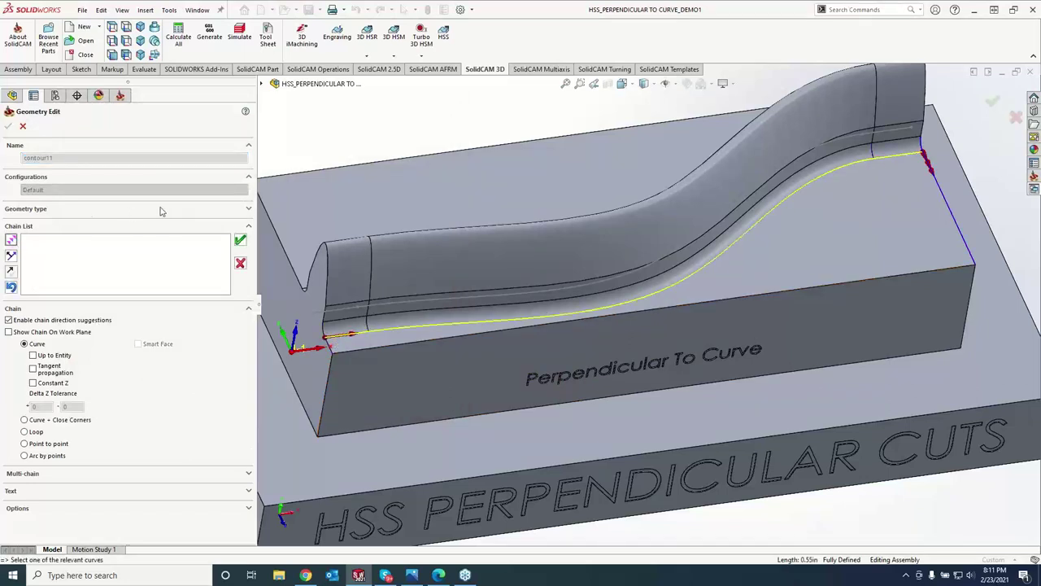
pyautogui.click(241, 241)
pyautogui.click(9, 126)
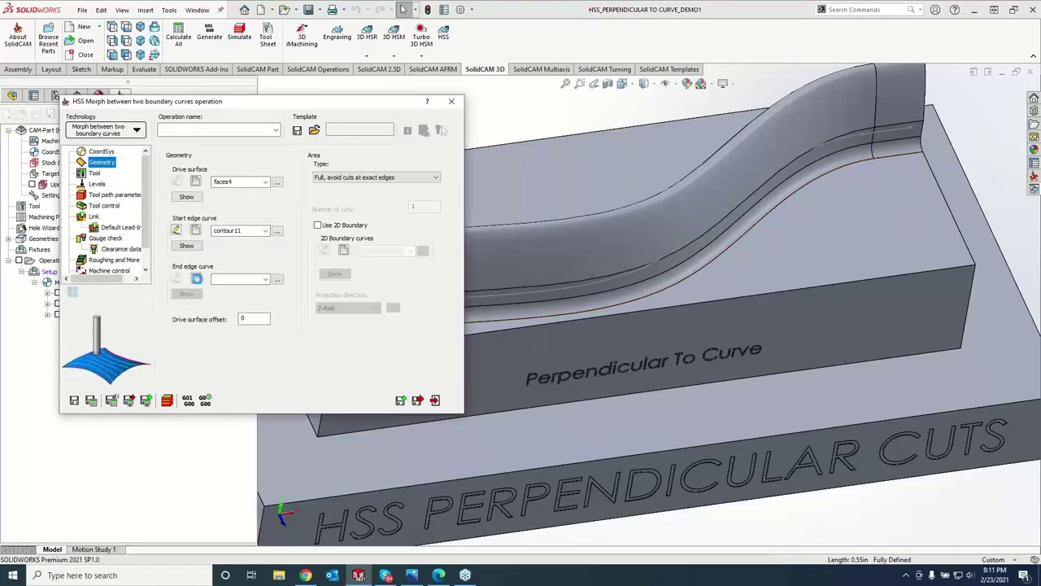
# Define the end edge curve from the bottom edge on the rib's far side.
pyautogui.click(197, 278)
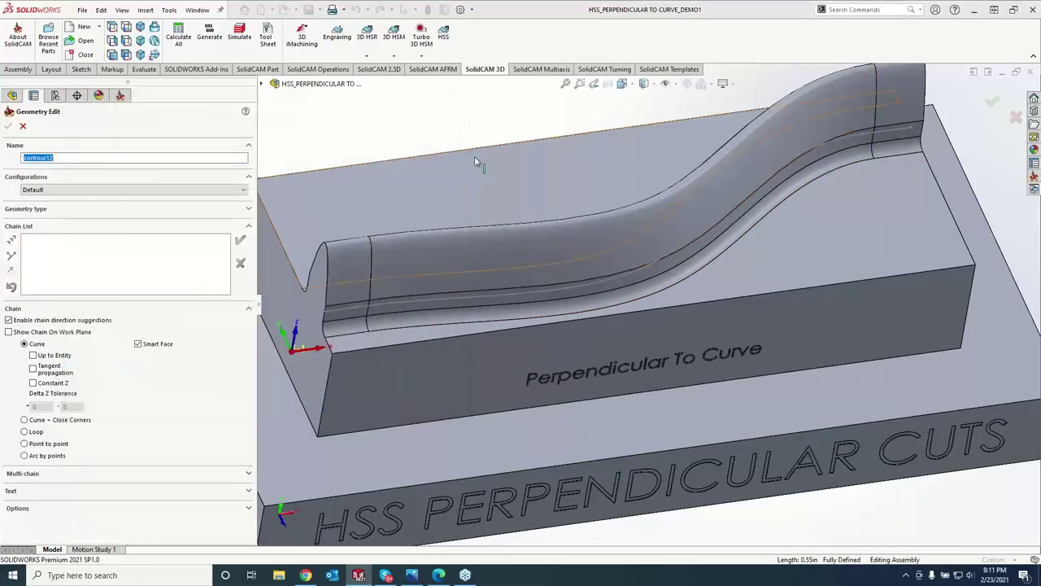
pyautogui.moveTo(476, 161); pyautogui.dragTo(718, 473, button='middle')
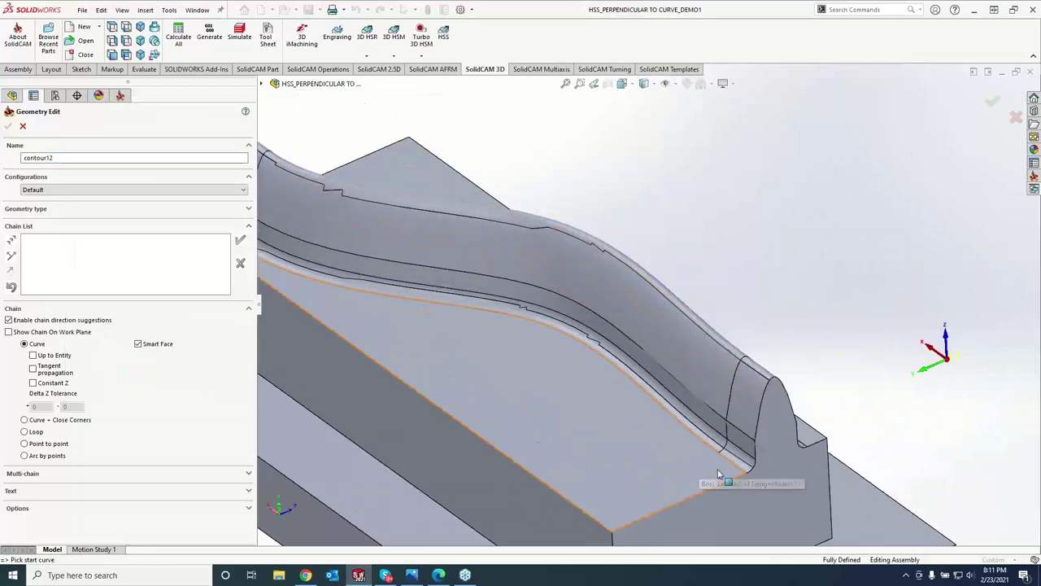
pyautogui.click(731, 464)
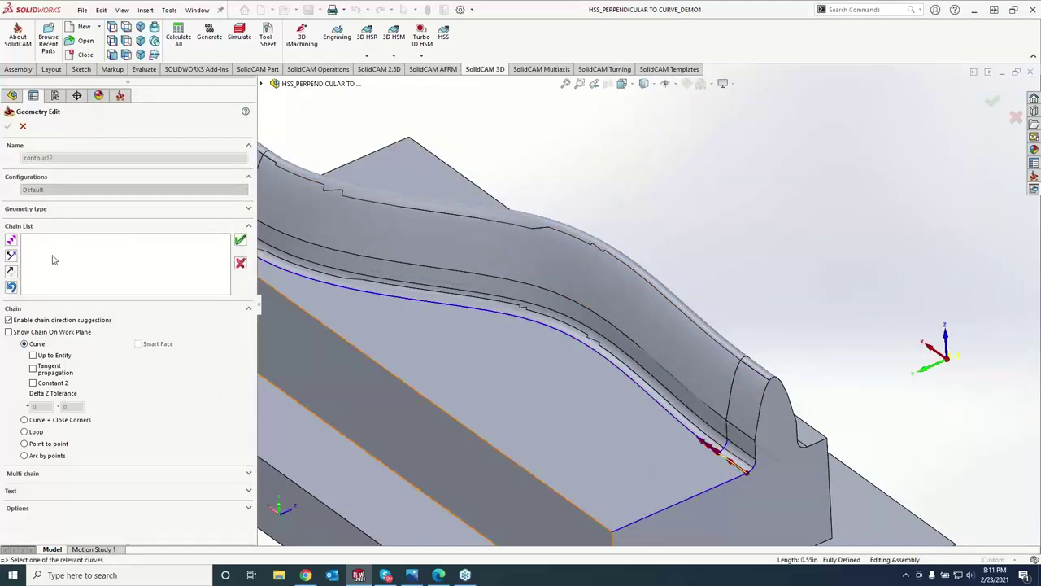
pyautogui.click(12, 242)
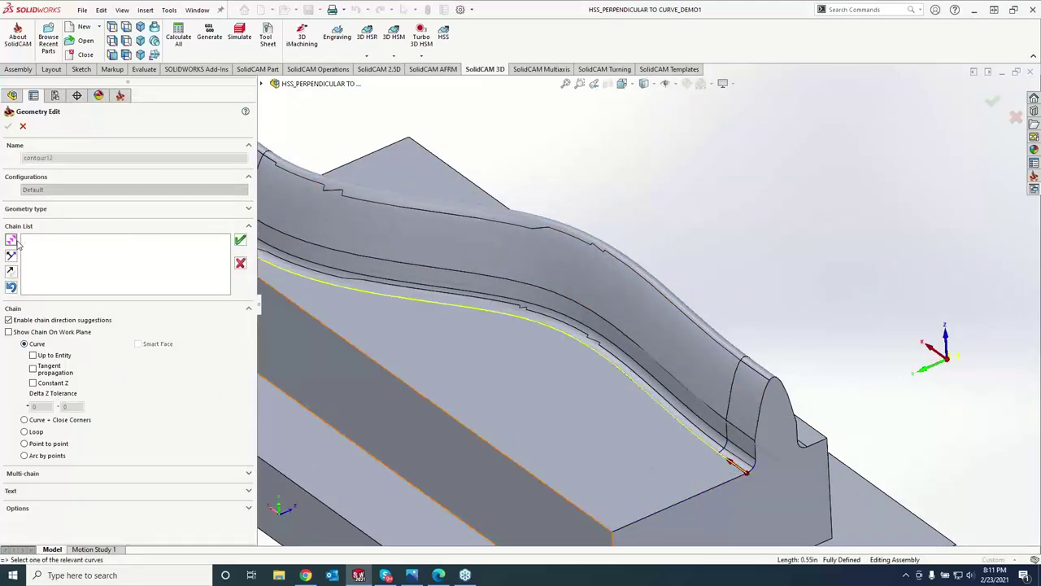
pyautogui.click(240, 240)
pyautogui.click(8, 126)
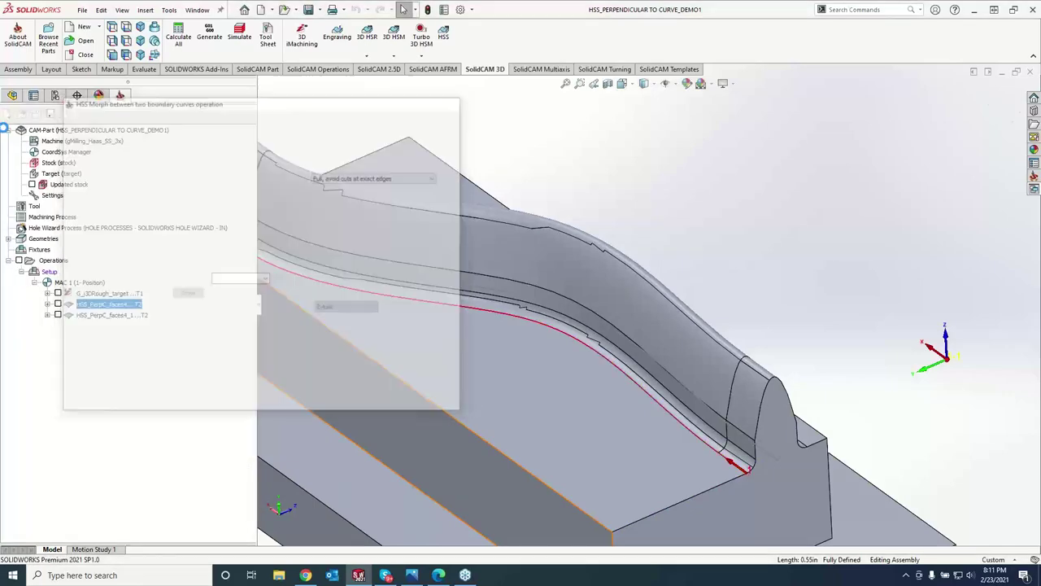
pyautogui.click(96, 174)
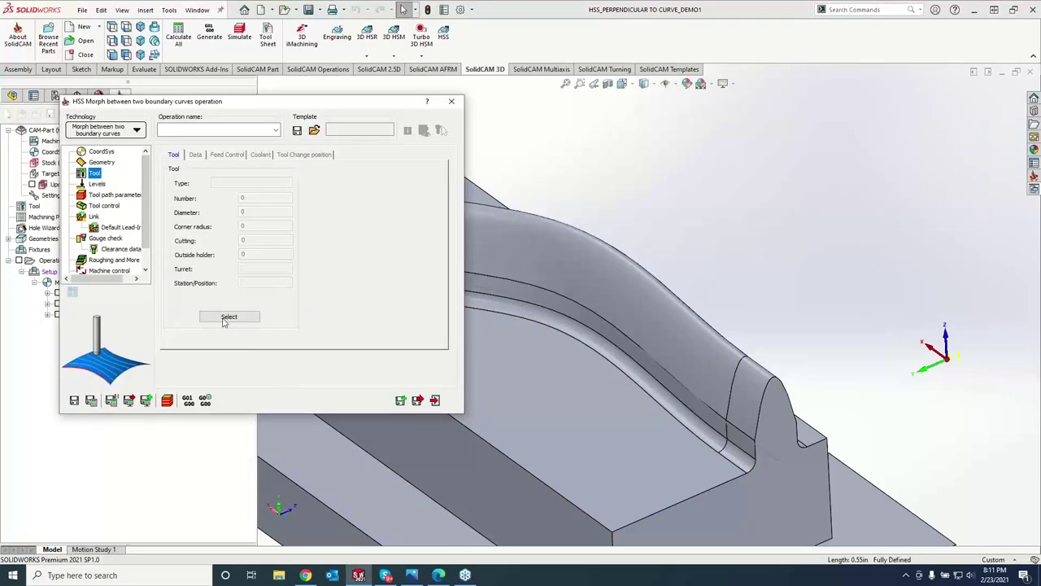
# Assign tool 2, the 0.125-inch ball nose mill, to HSS_MC_faces4 and inspect its toolpath.
pyautogui.click(226, 318)
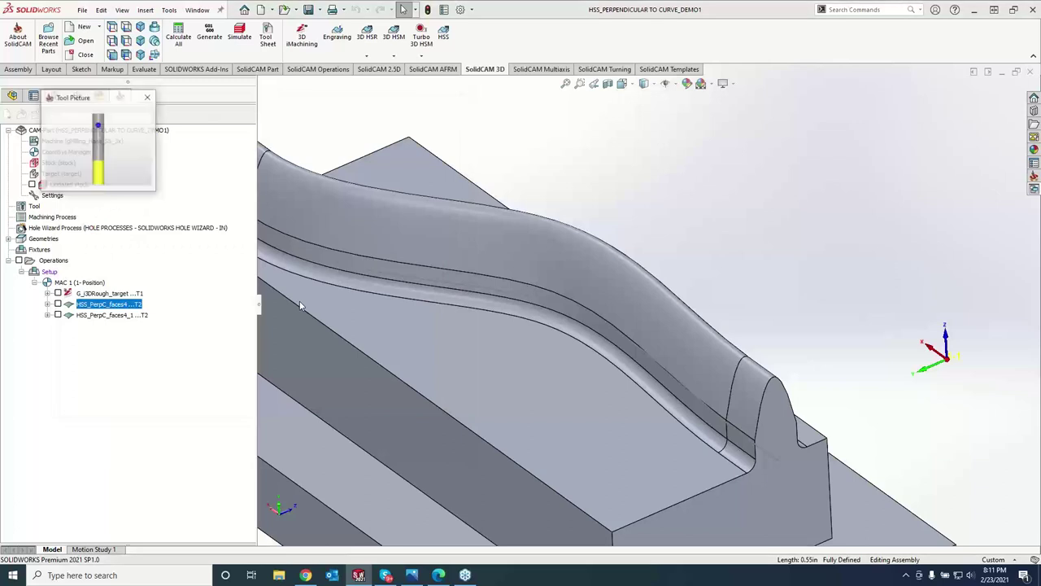
pyautogui.click(185, 157)
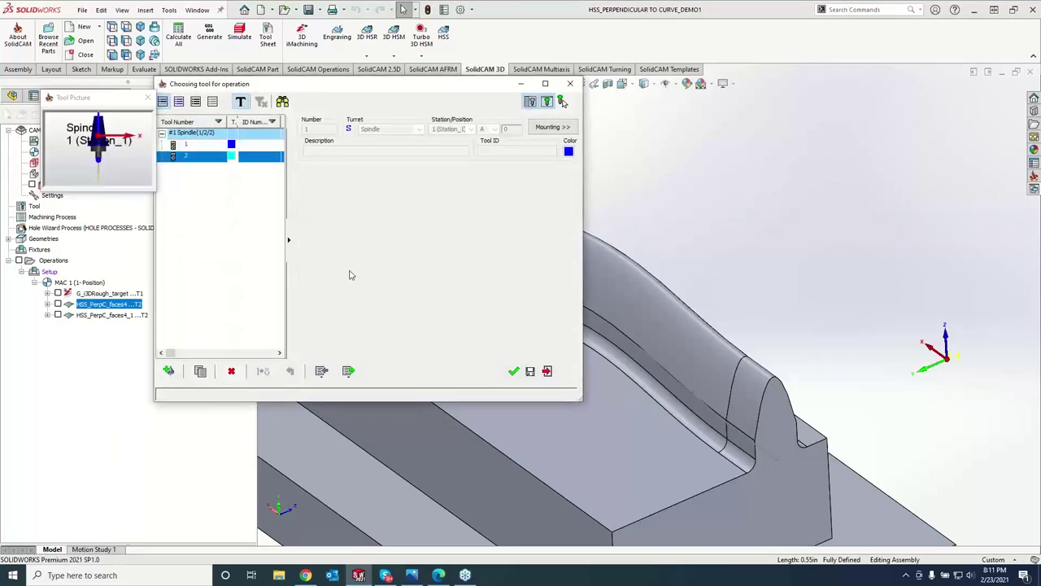
pyautogui.click(514, 371)
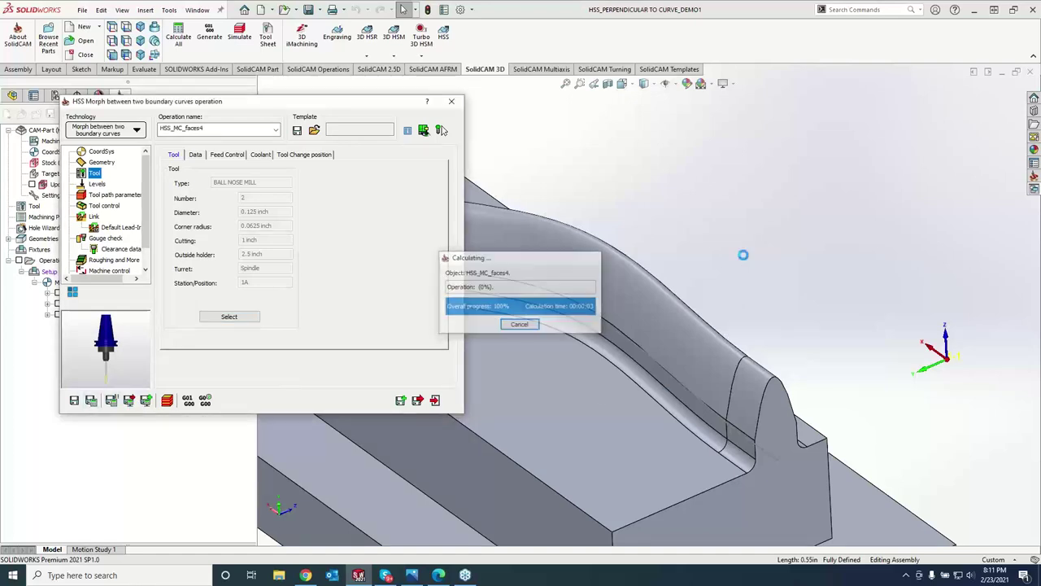
pyautogui.press('f')
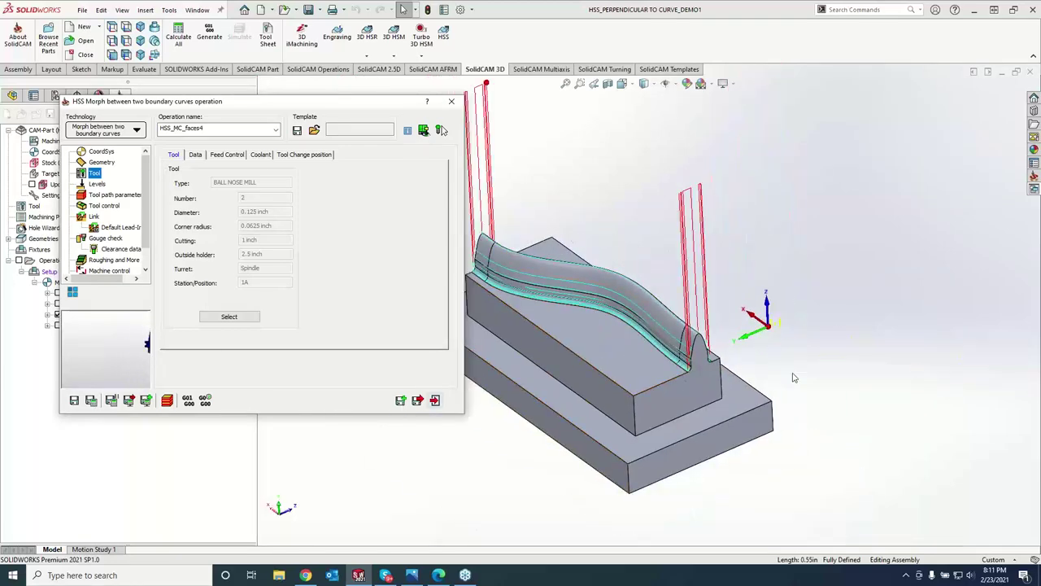
pyautogui.moveTo(813, 361); pyautogui.dragTo(637, 369, button='middle')
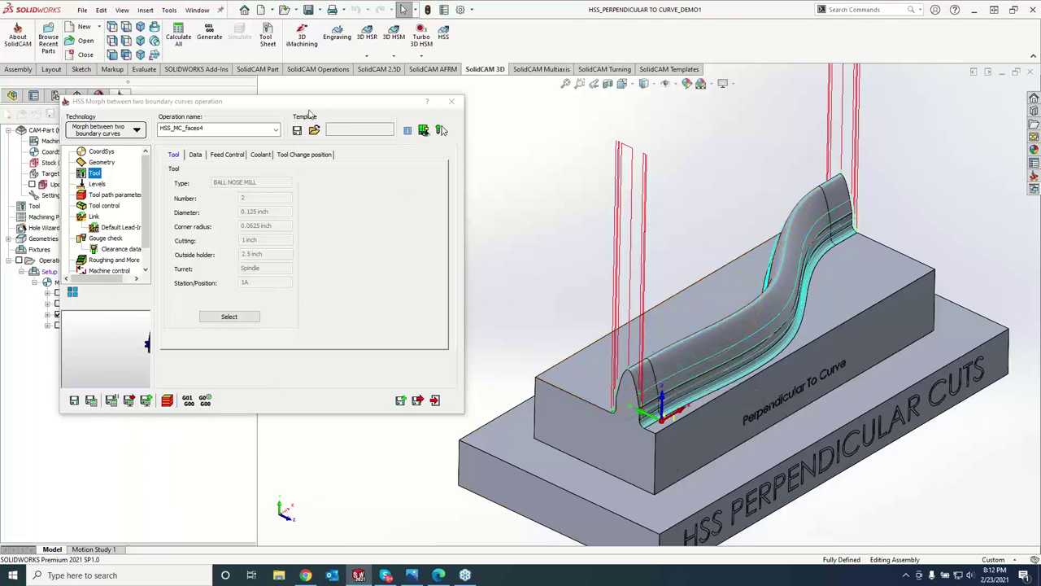
# Compare the HSS_PerpC_faces4_1 and HSS_MC_faces4 toolpaths by toggling their display.
pyautogui.click(58, 325)
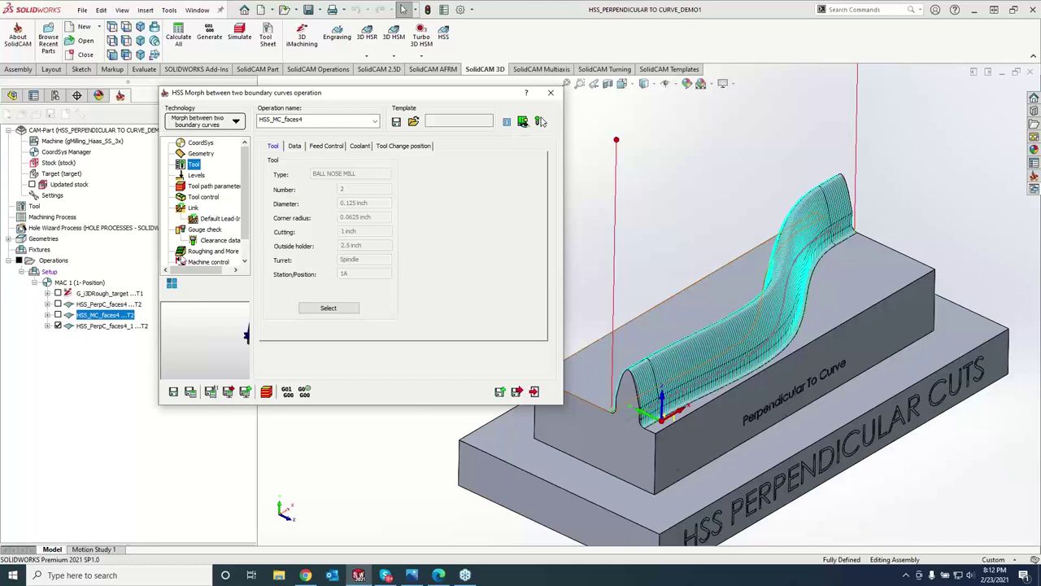
pyautogui.click(213, 186)
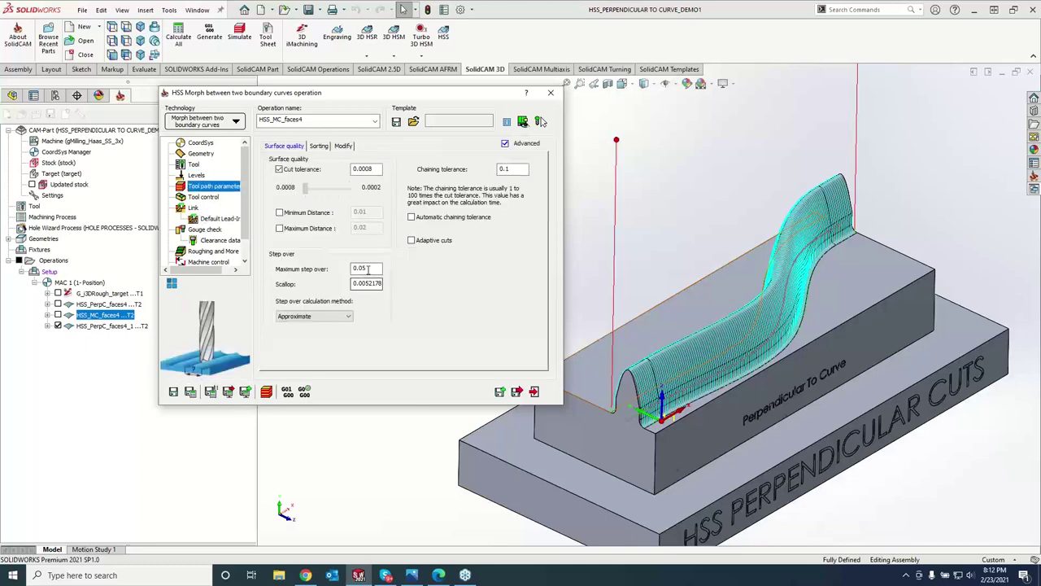
pyautogui.click(107, 330)
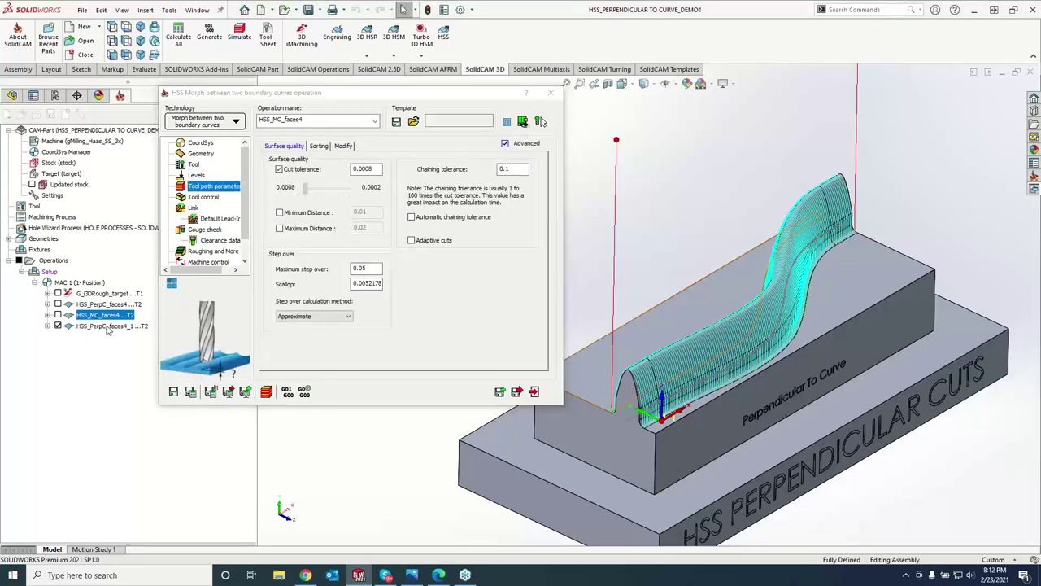
pyautogui.doubleClick(107, 330)
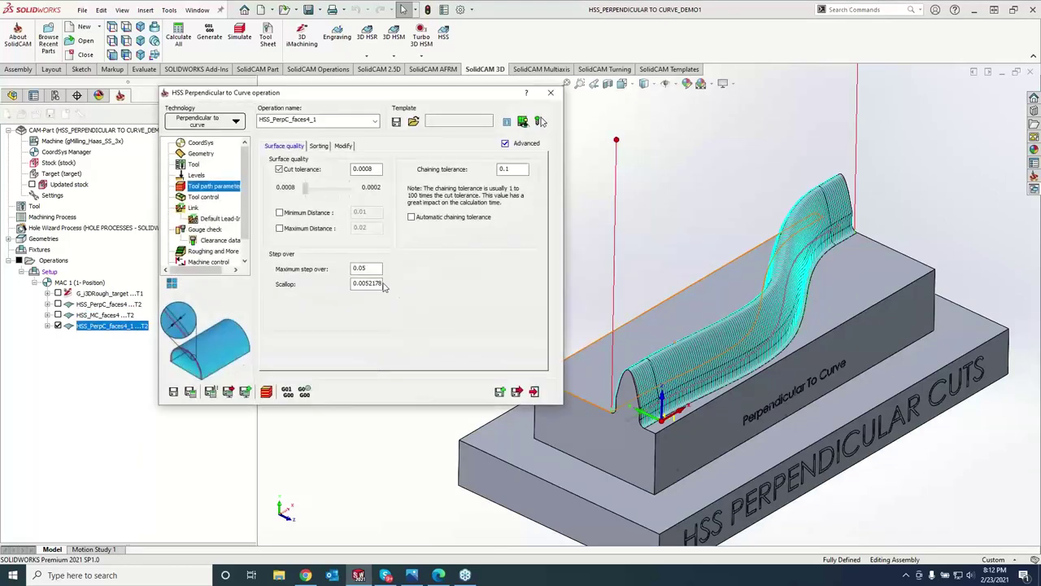
pyautogui.click(57, 326)
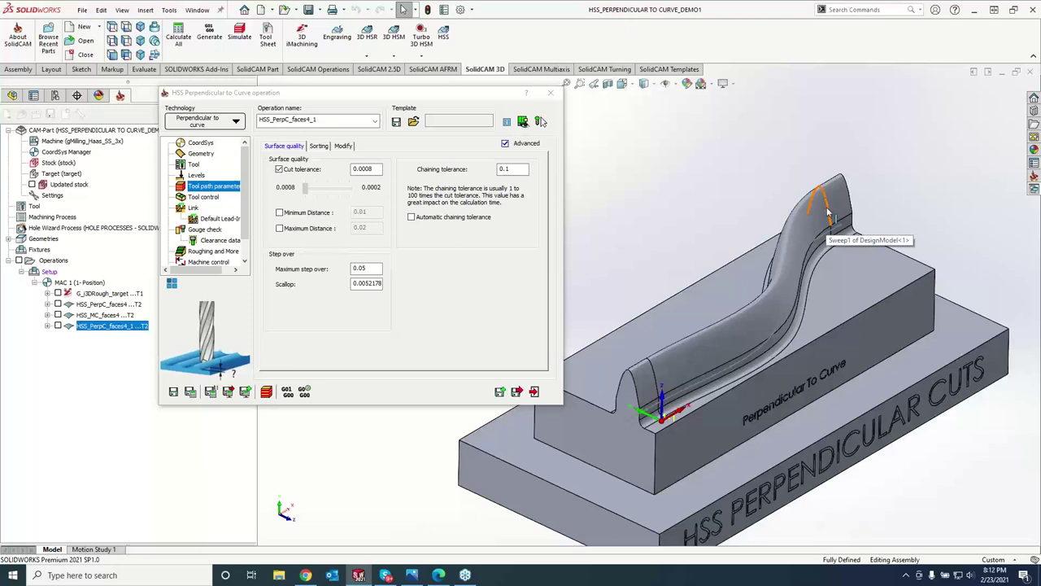
pyautogui.click(58, 326)
pyautogui.click(57, 325)
pyautogui.click(58, 315)
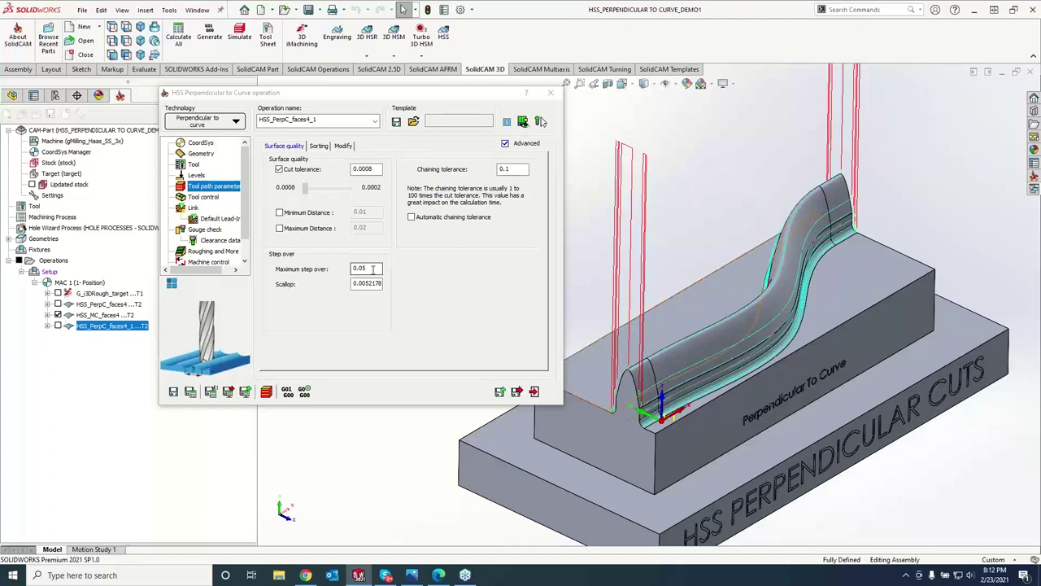
# Set HSS_MC_faces4's maximum step over to 0.01, recalculate, and close the dialog.
pyautogui.click(101, 316)
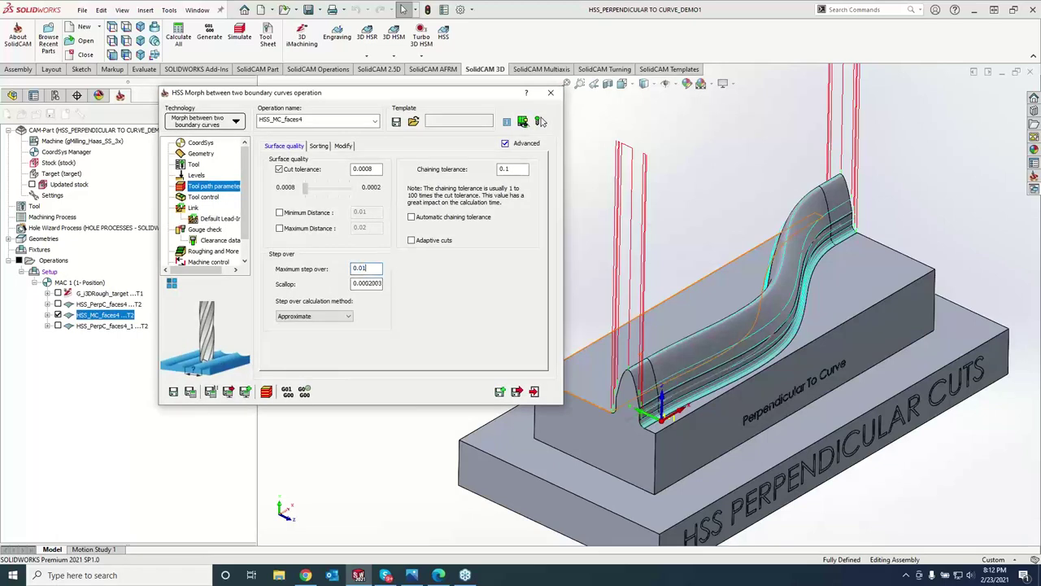
pyautogui.click(190, 391)
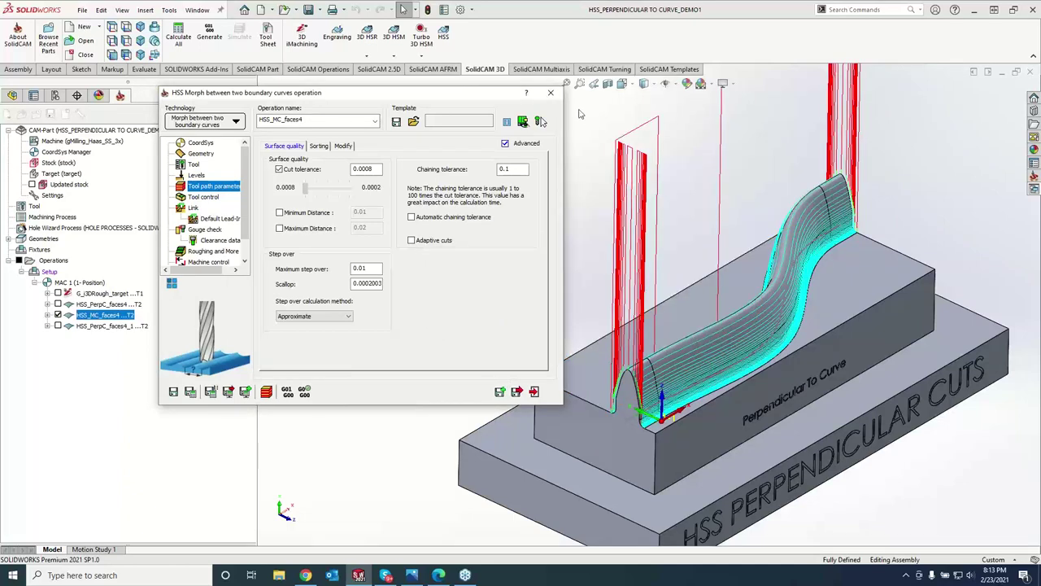
pyautogui.click(550, 92)
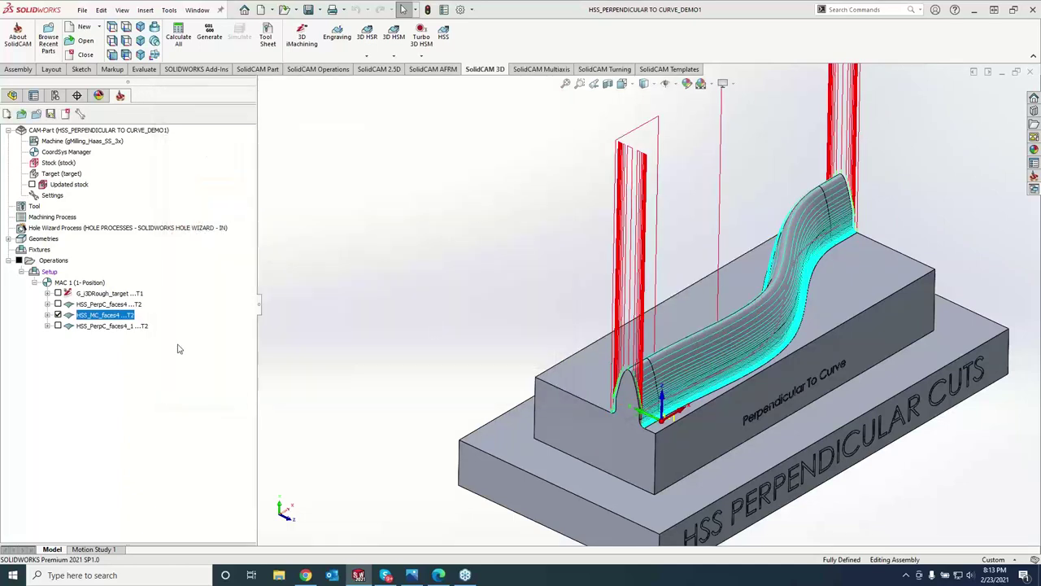
# Swap the displayed toolpath from HSS_MC_faces4 to HSS_PerpC_faces4 and bring up that operation's actions menu.
pyautogui.click(111, 306)
pyautogui.click(49, 315)
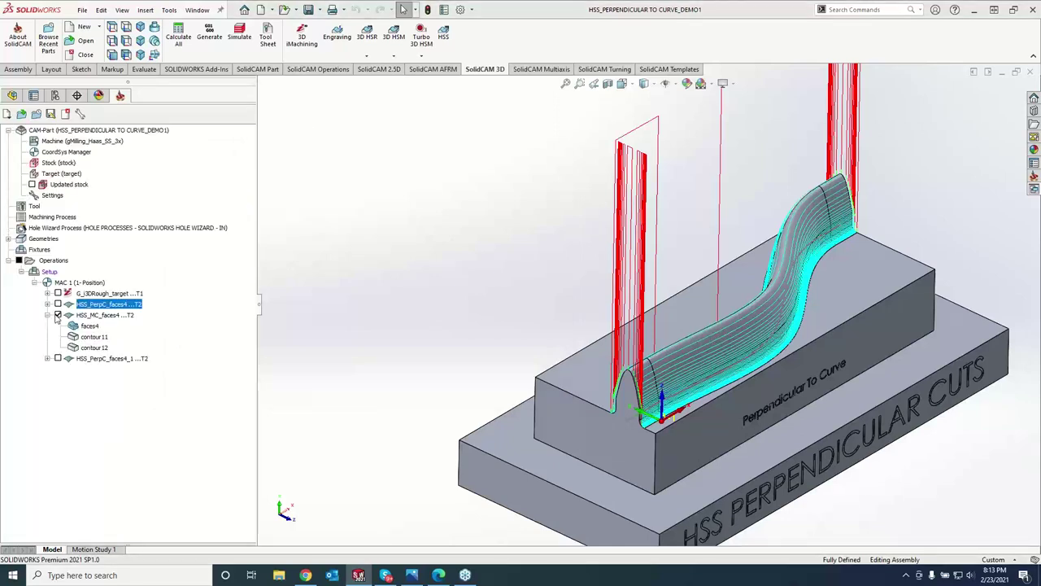
pyautogui.click(58, 315)
pyautogui.click(58, 304)
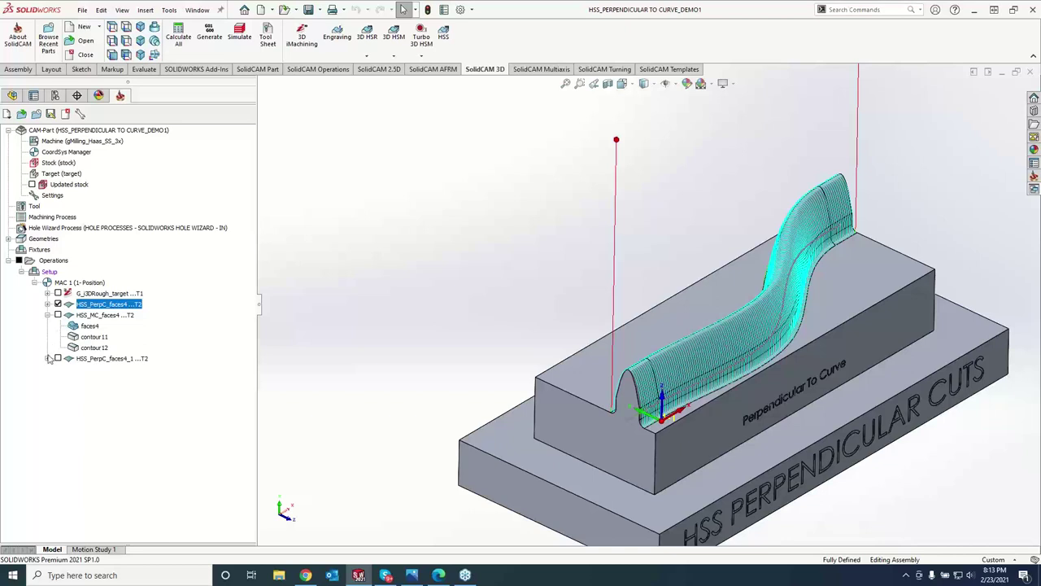
pyautogui.click(47, 314)
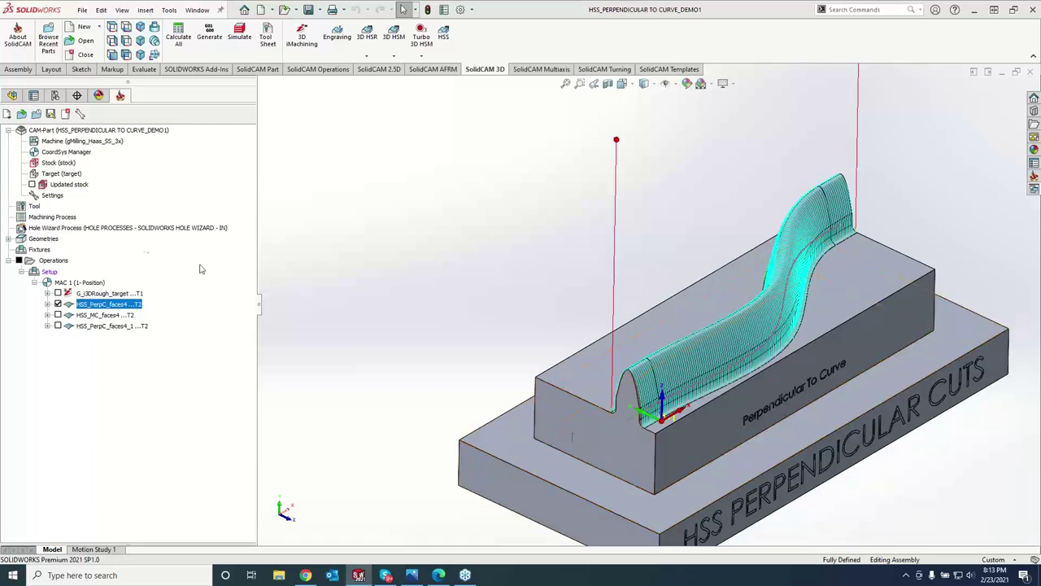
pyautogui.rightClick(122, 304)
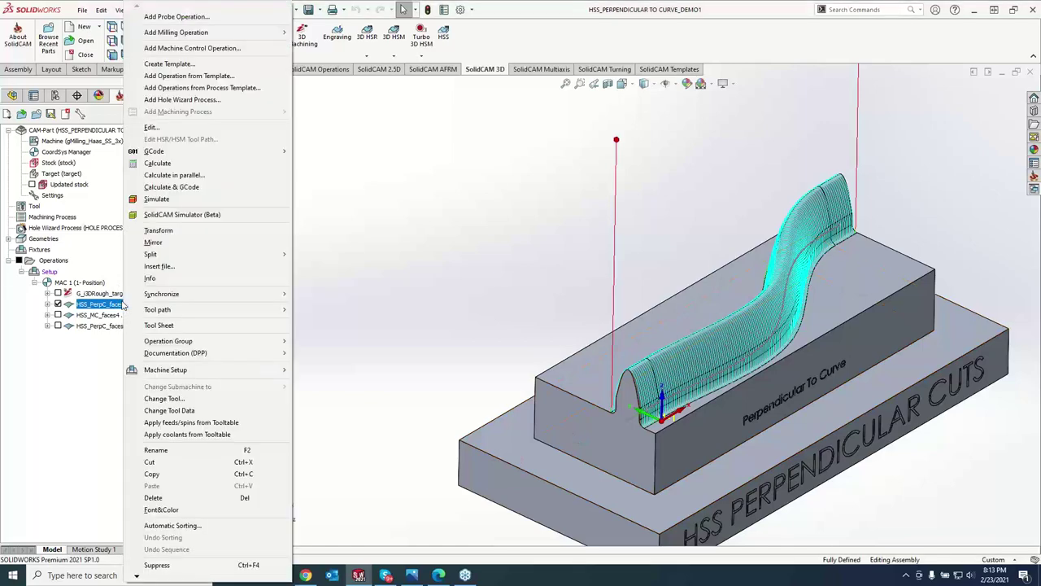
pyautogui.click(156, 216)
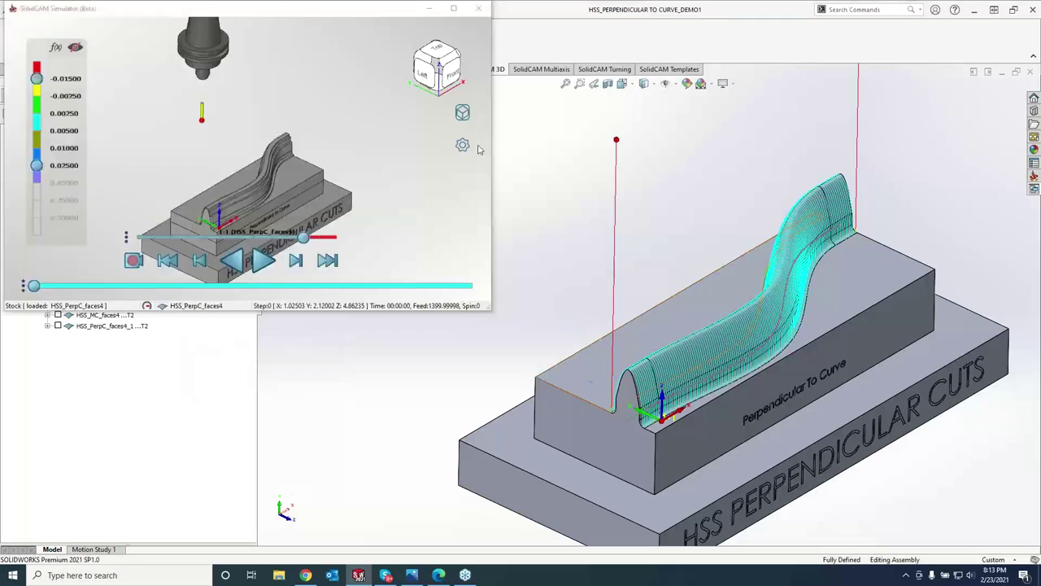
pyautogui.moveTo(318, 15); pyautogui.dragTo(779, 198)
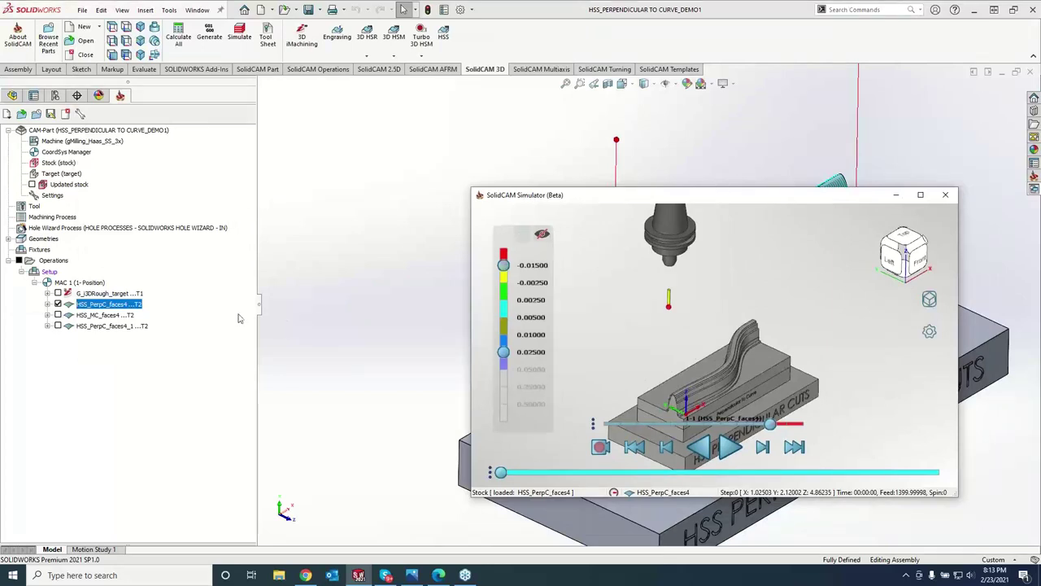
pyautogui.doubleClick(103, 304)
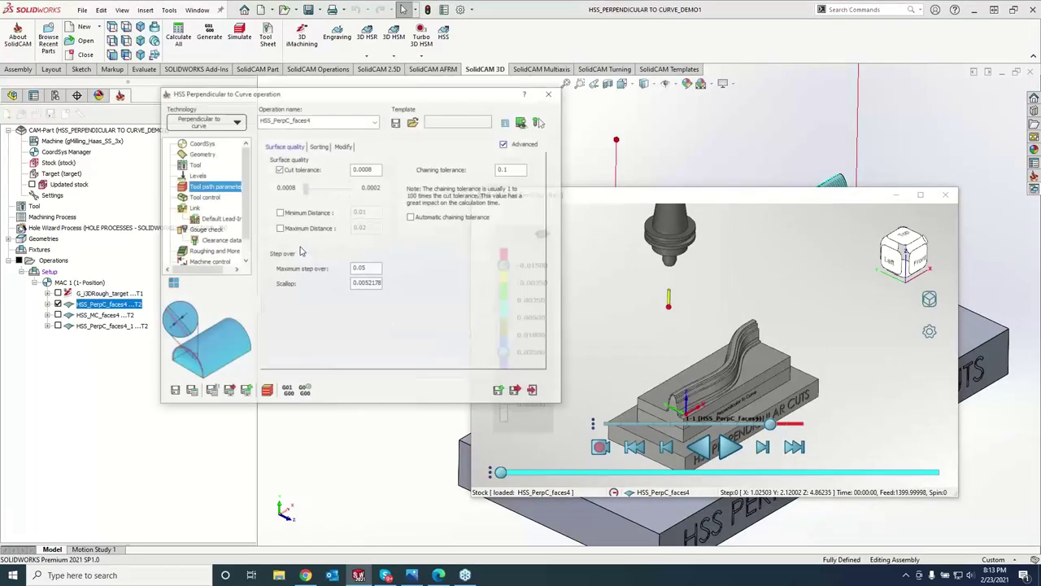
pyautogui.click(195, 155)
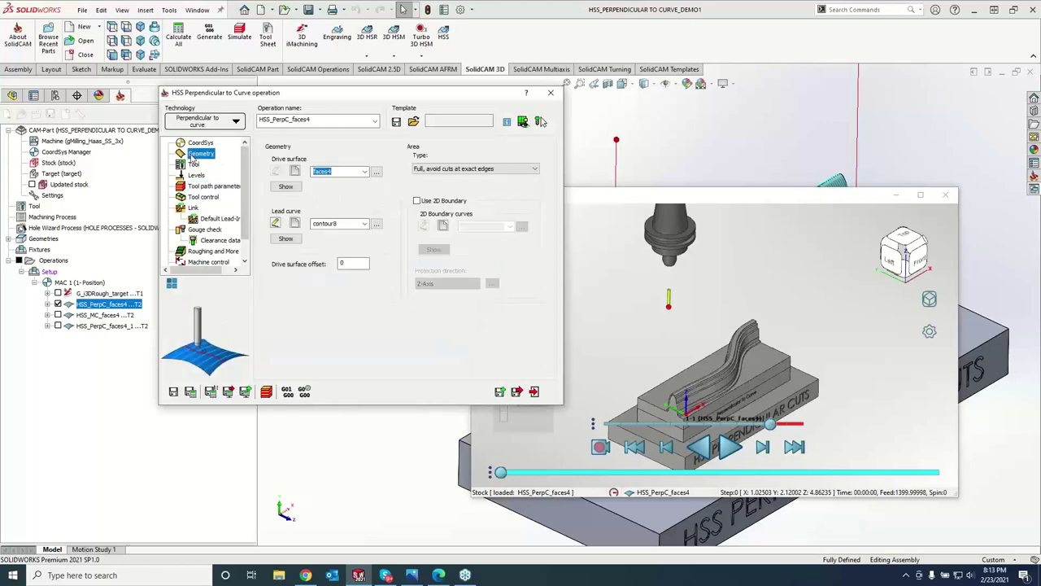
pyautogui.click(285, 239)
pyautogui.moveTo(756, 214); pyautogui.dragTo(452, 160)
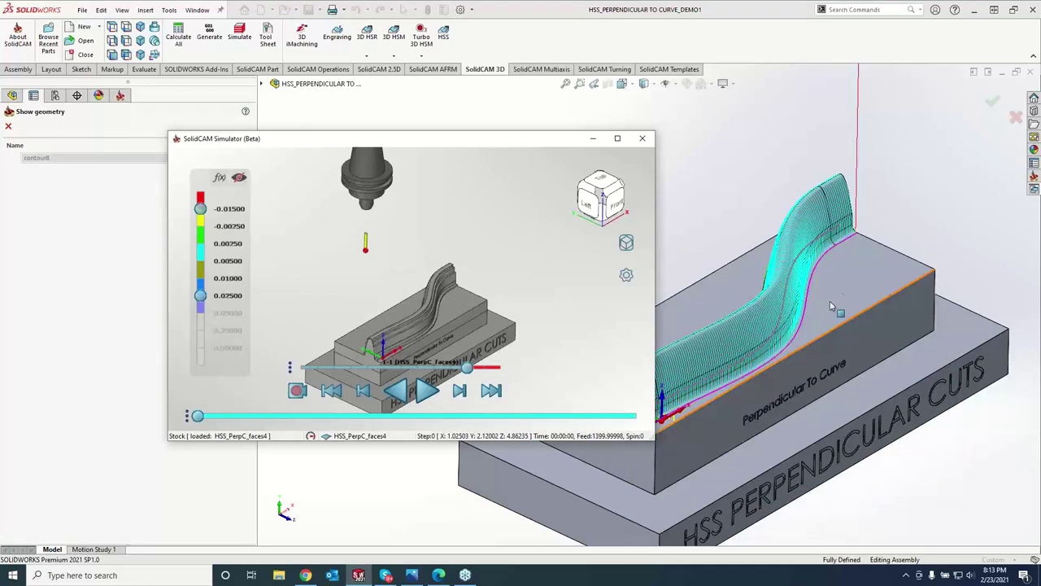
pyautogui.click(422, 391)
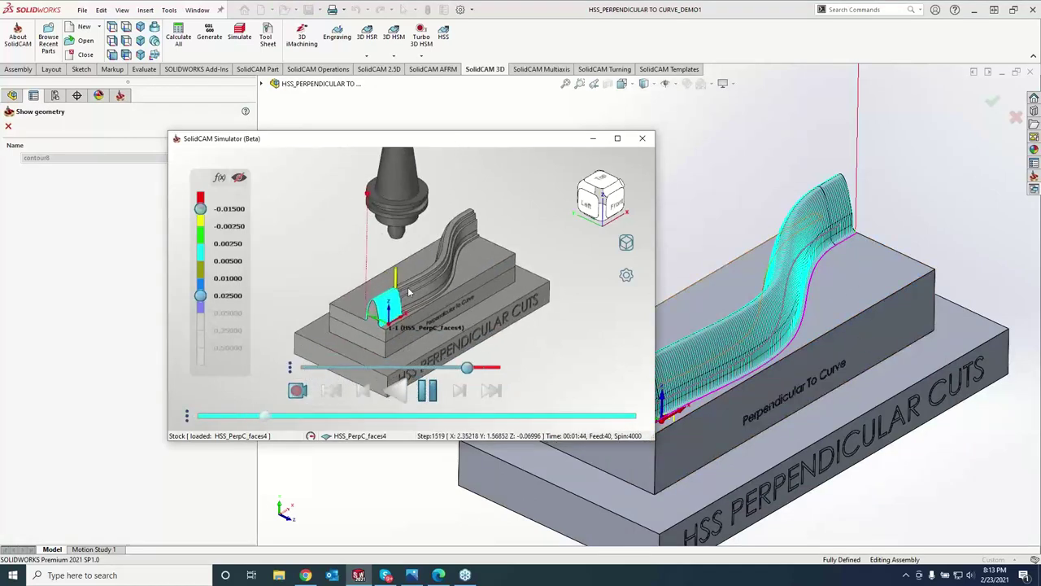
pyautogui.scroll(5, 409, 291)
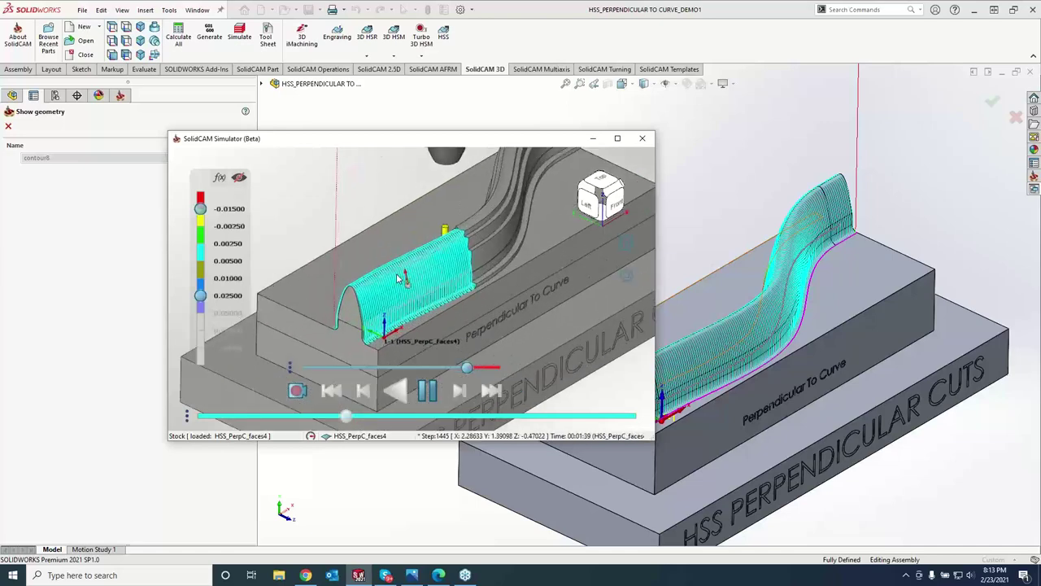
pyautogui.scroll(3, 468, 267)
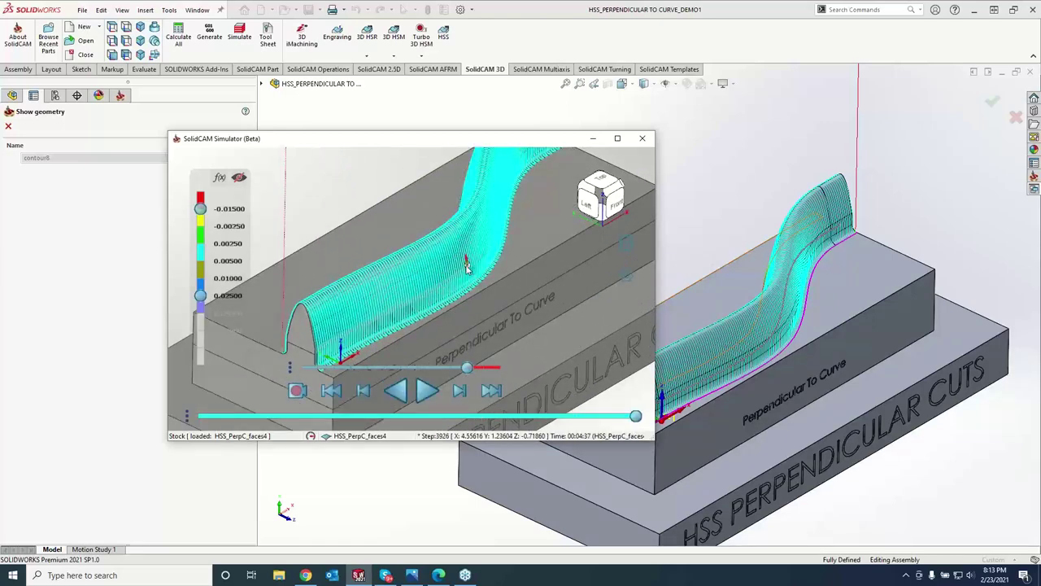
pyautogui.scroll(4, 354, 313)
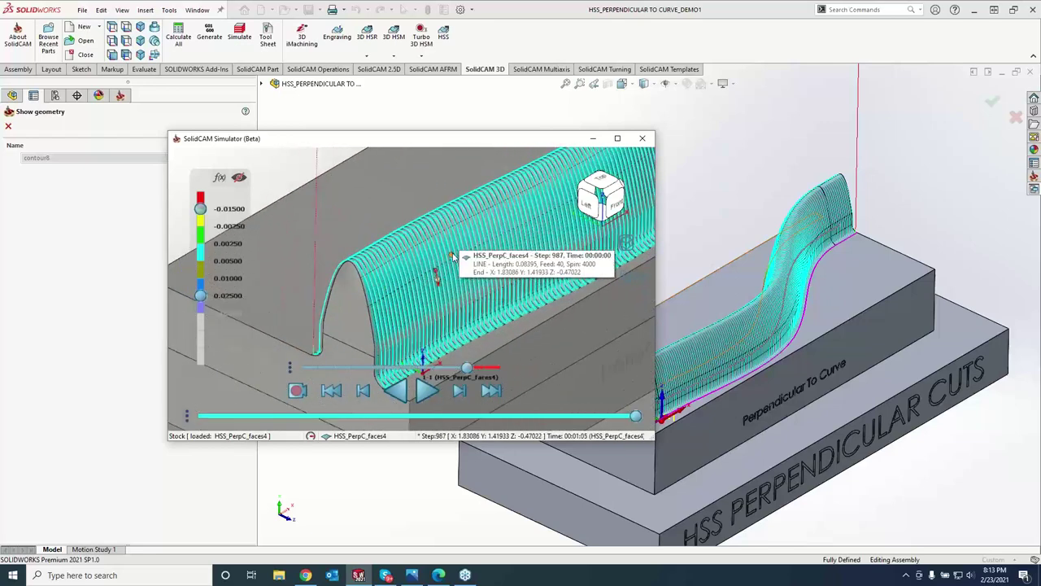
pyautogui.scroll(2, 453, 257)
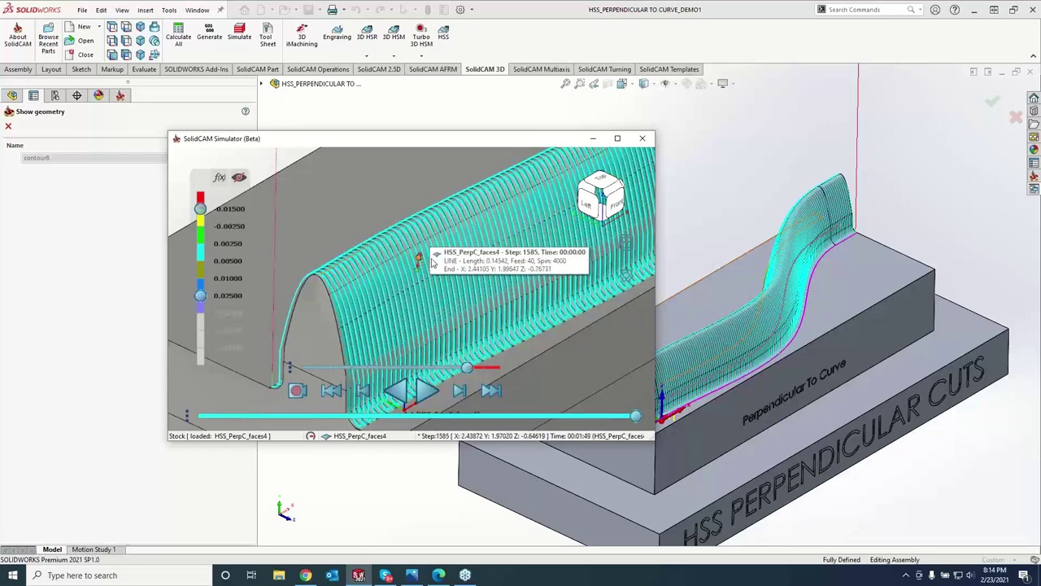
pyautogui.click(642, 138)
# Open the simulation and run HSS_PerpC_faces4 in SolidVerify mode.
pyautogui.click(8, 127)
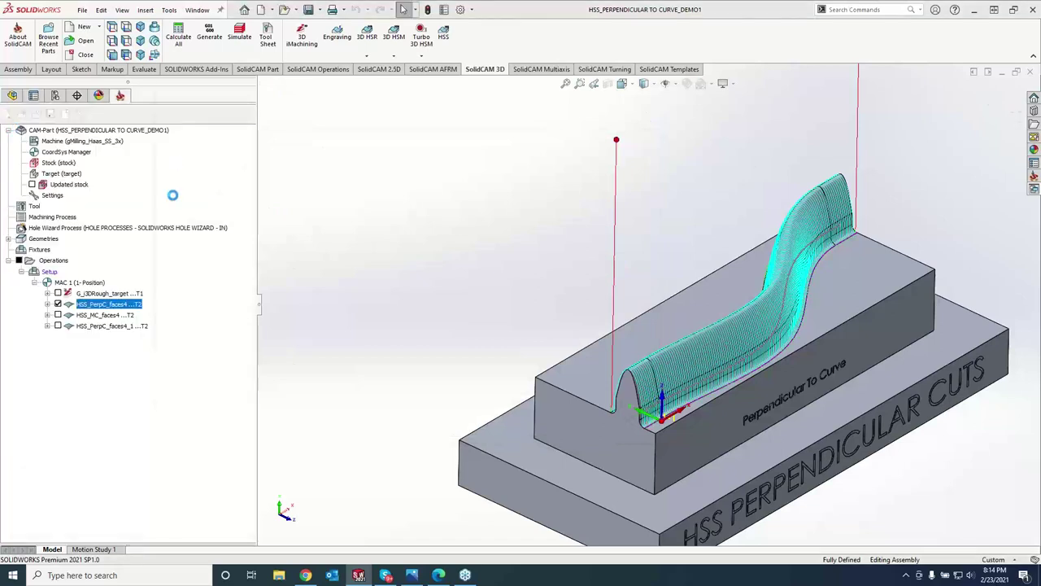
pyautogui.click(267, 391)
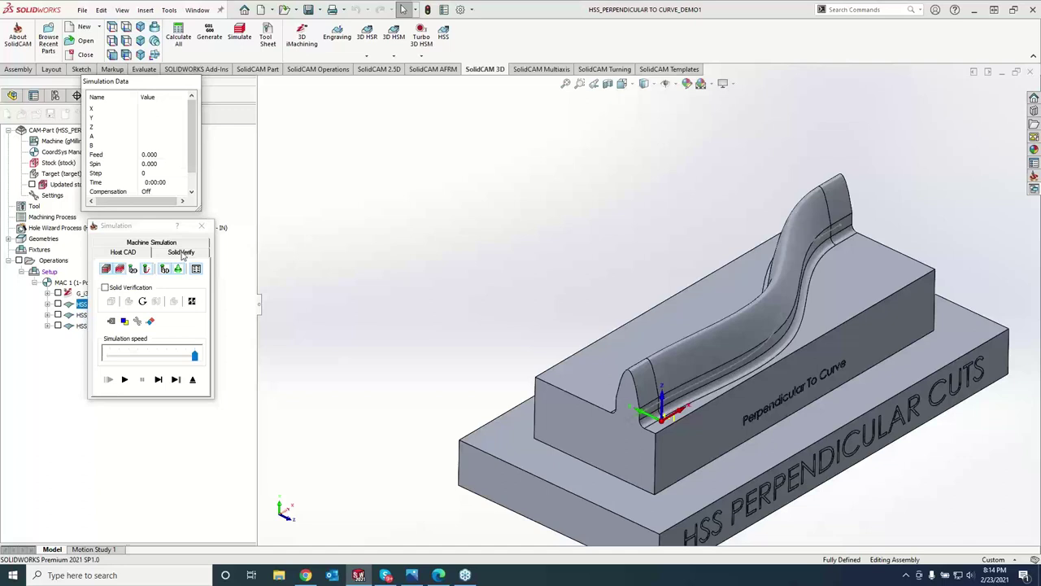
pyautogui.click(182, 254)
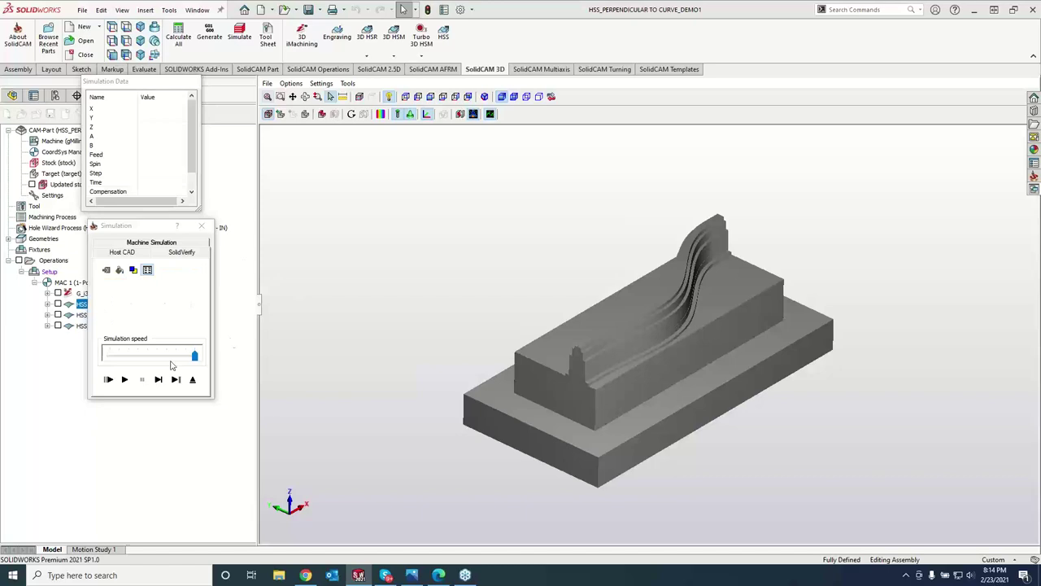
pyautogui.click(124, 380)
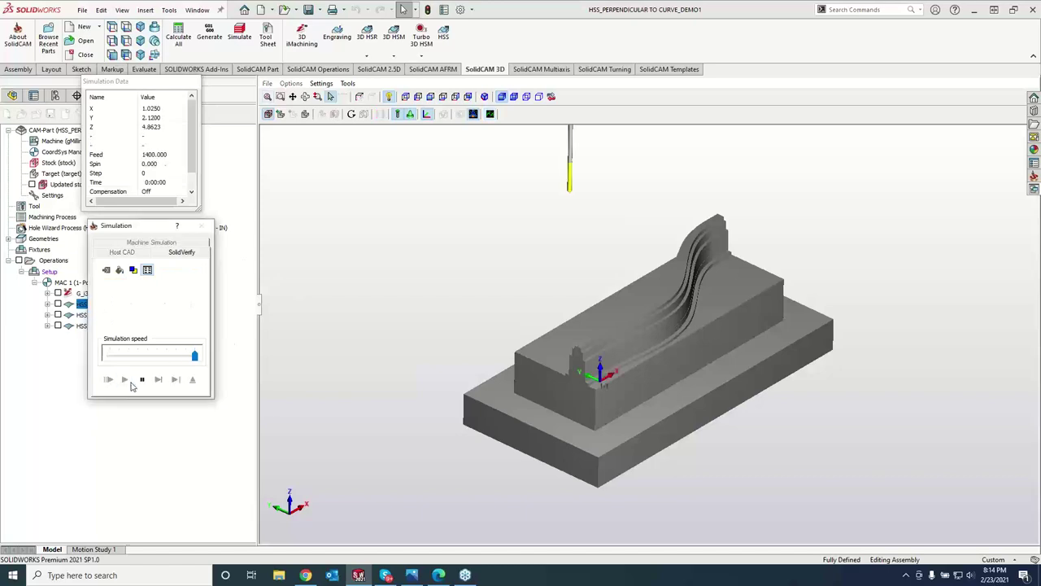
# Zoom and rotate the view to inspect the cut rib from several sides.
pyautogui.scroll(8, 659, 366)
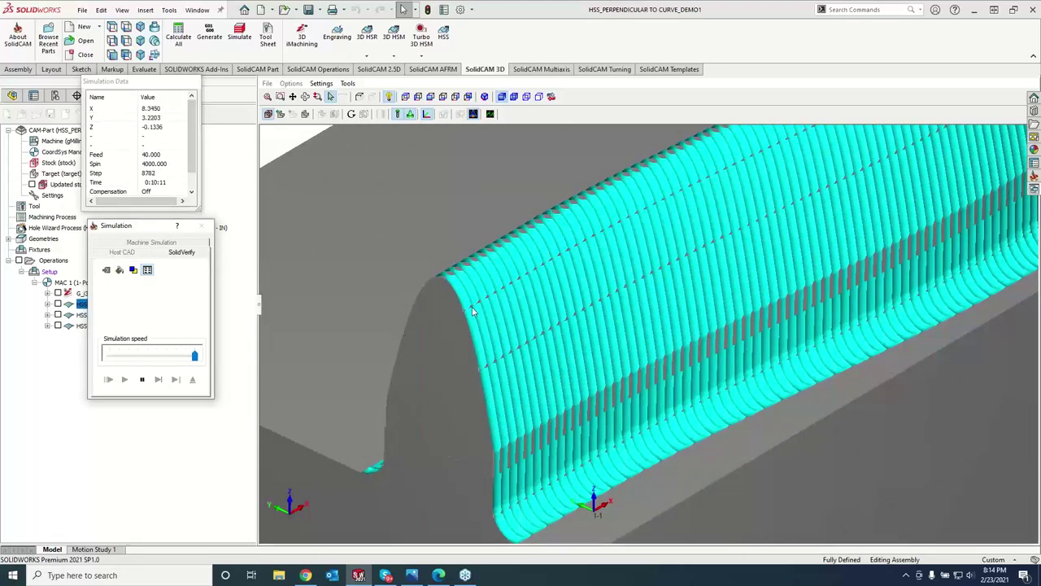
pyautogui.scroll(-2, 757, 355)
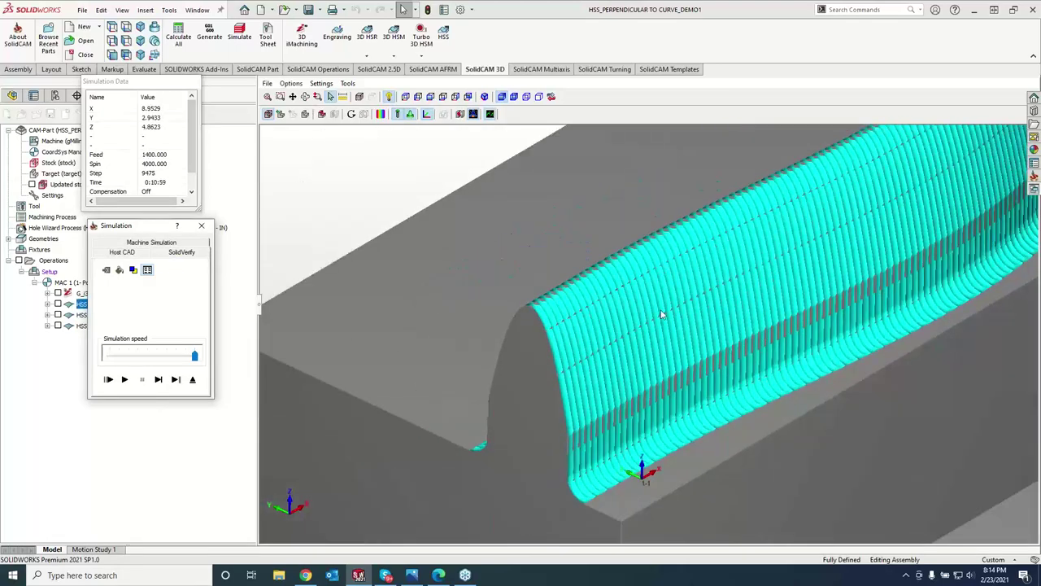
pyautogui.press('Left')
pyautogui.press('Left')
pyautogui.press('Left')
pyautogui.press('Left')
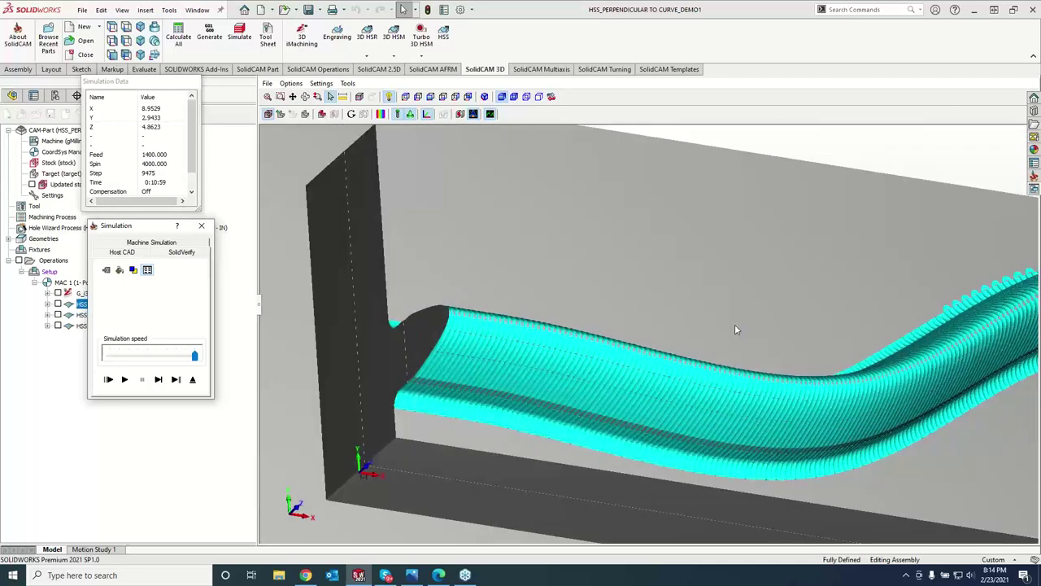
pyautogui.press('Left')
pyautogui.press('Left')
pyautogui.press('Left')
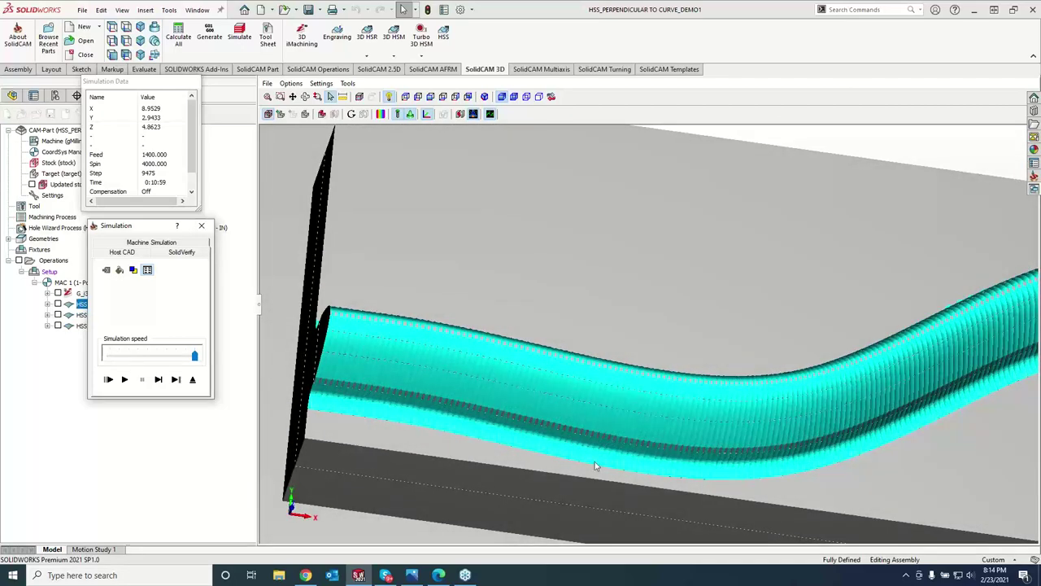
pyautogui.press('Left')
pyautogui.press('Left')
pyautogui.press('Left')
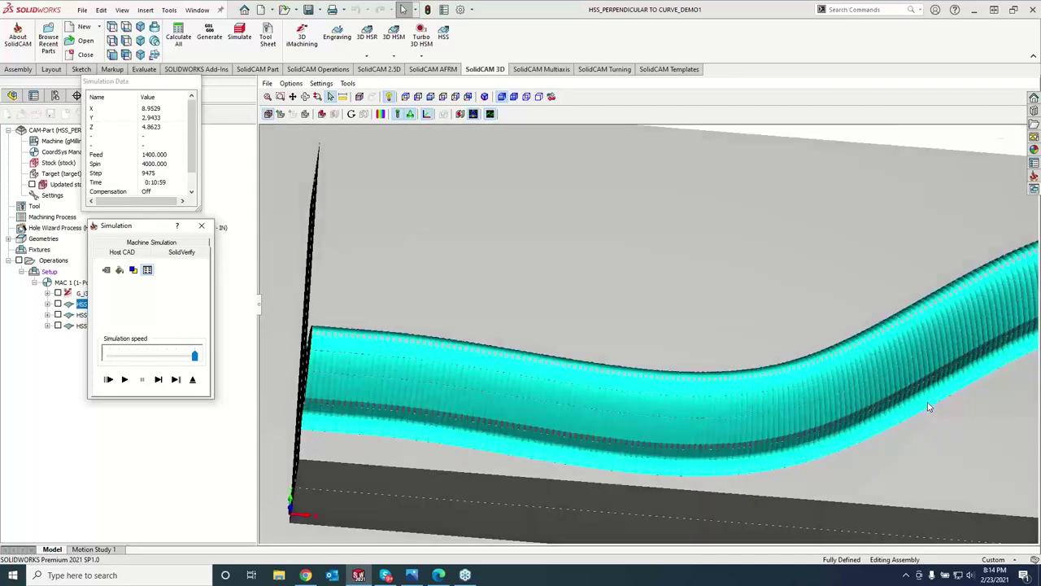
pyautogui.press('Left')
pyautogui.press('Left')
pyautogui.press('Left')
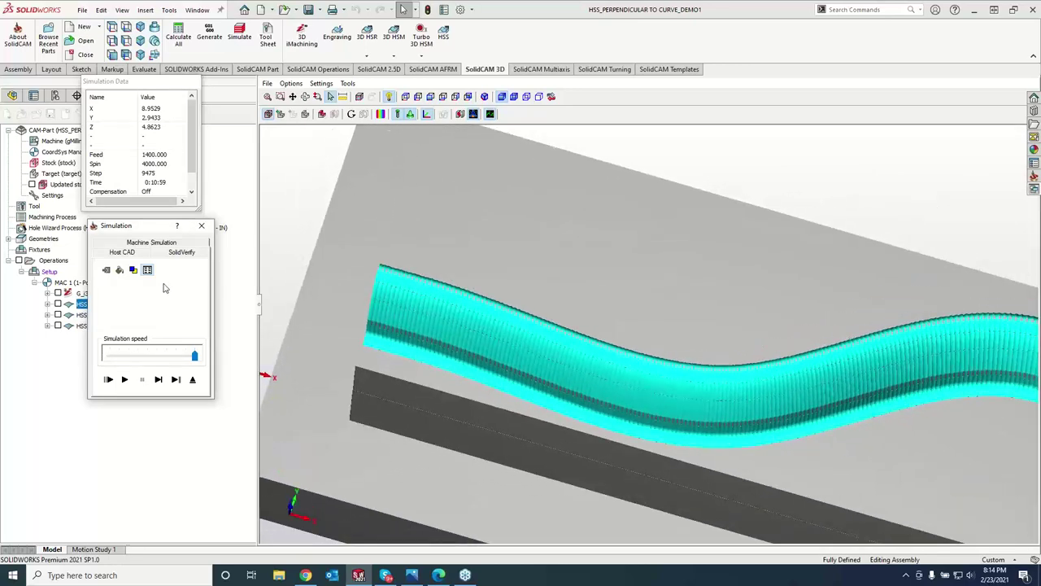
# Close the simulation and move HSS_PerpC_faces4_1 above HSS_MC_faces4 in the operation list.
pyautogui.click(201, 226)
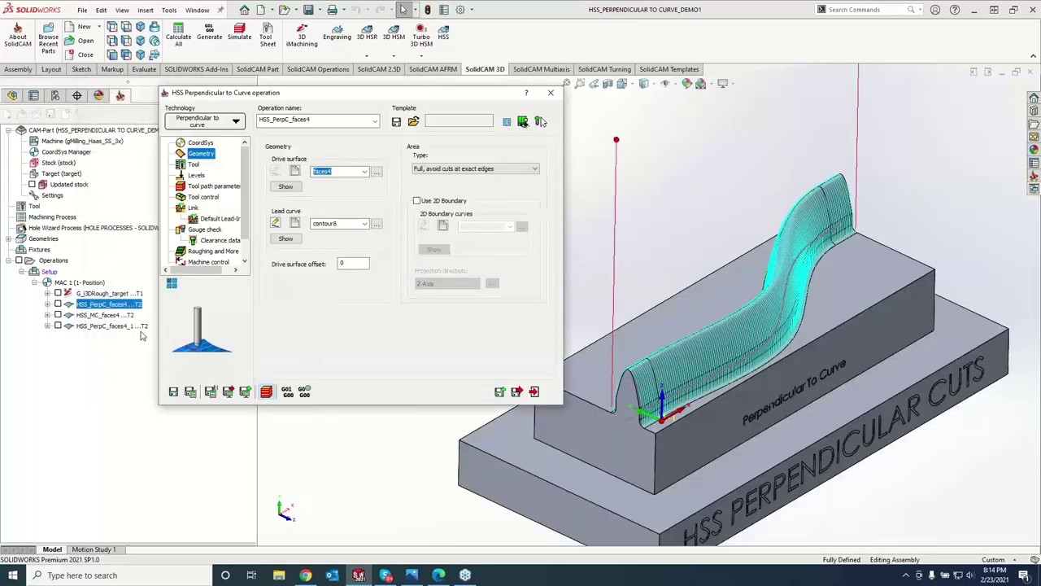
pyautogui.press('Escape')
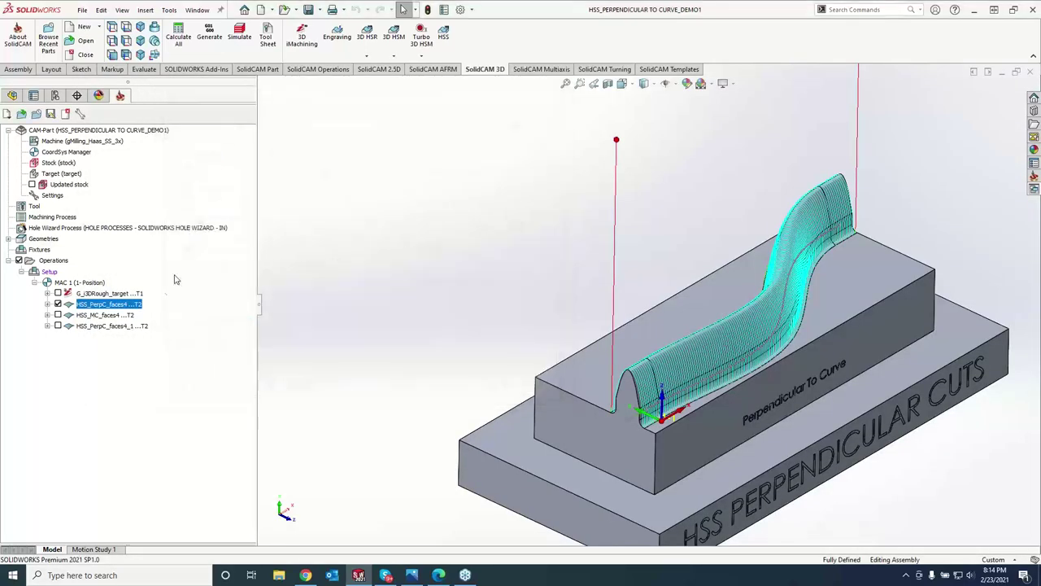
pyautogui.click(119, 326)
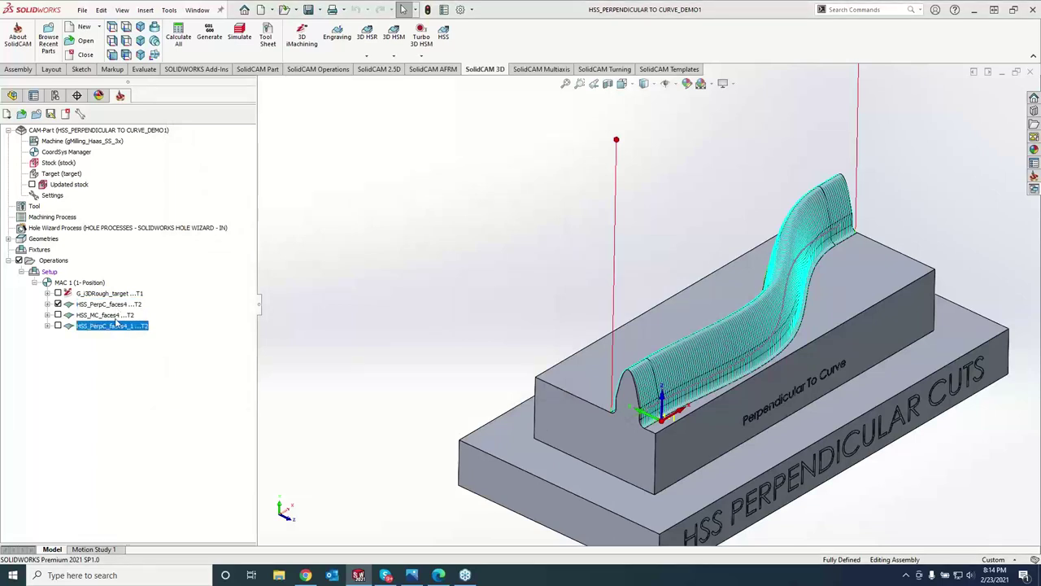
pyautogui.keyDown('ctrl'); pyautogui.click(118, 305); pyautogui.keyUp('ctrl')
pyautogui.moveTo(116, 308); pyautogui.dragTo(112, 315)
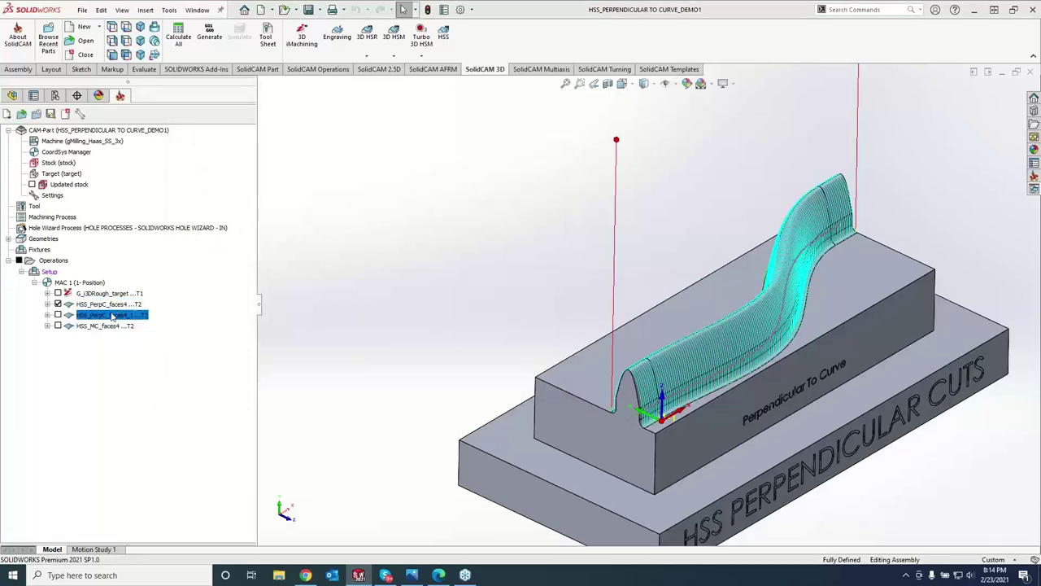
# Suppress HSS_PerpC_faces4 and start a simulation of HSS_PerpC_faces4_1.
pyautogui.rightClick(111, 306)
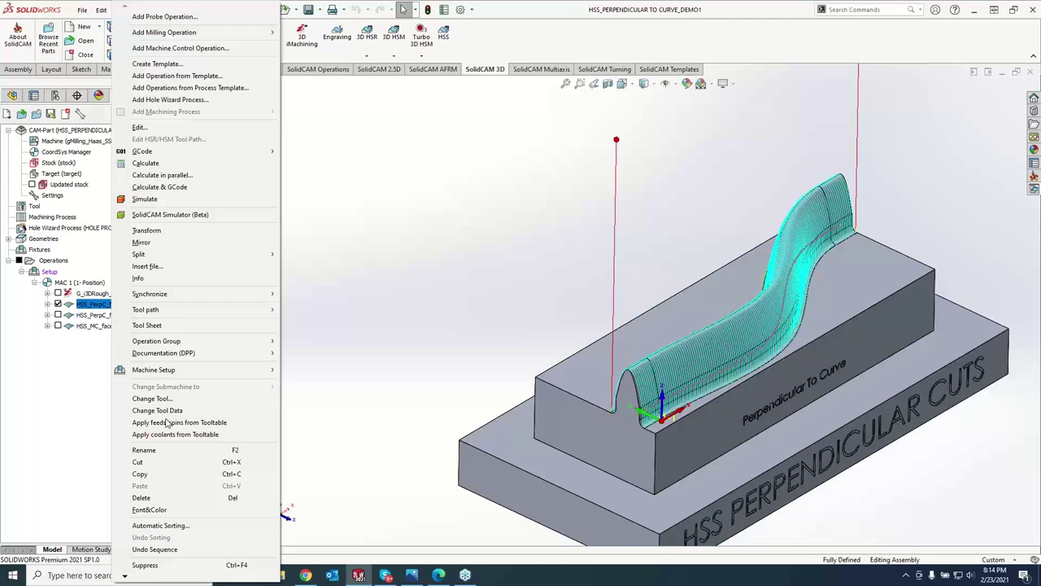
pyautogui.click(143, 565)
pyautogui.rightClick(112, 316)
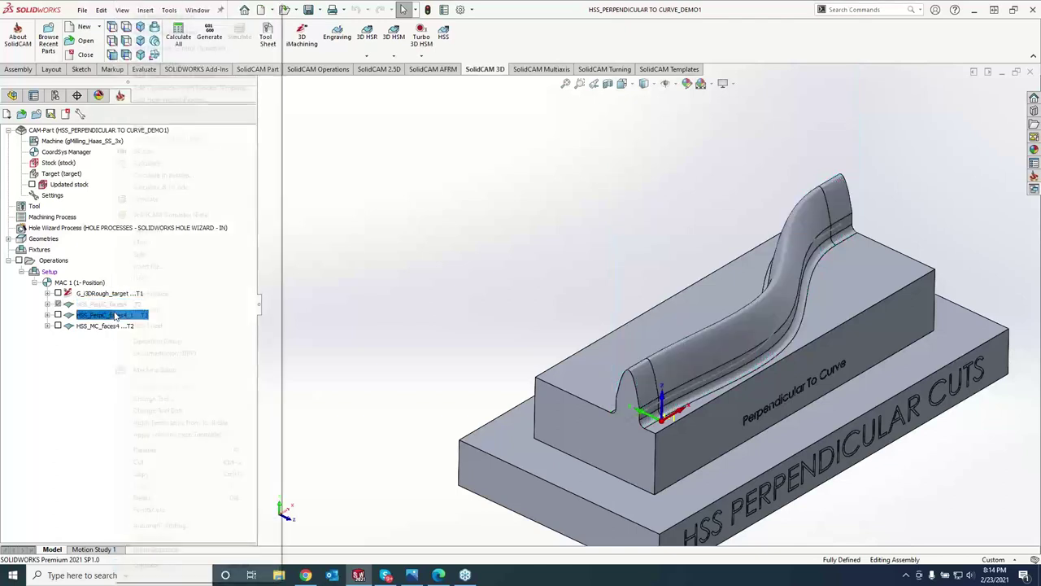
pyautogui.click(154, 201)
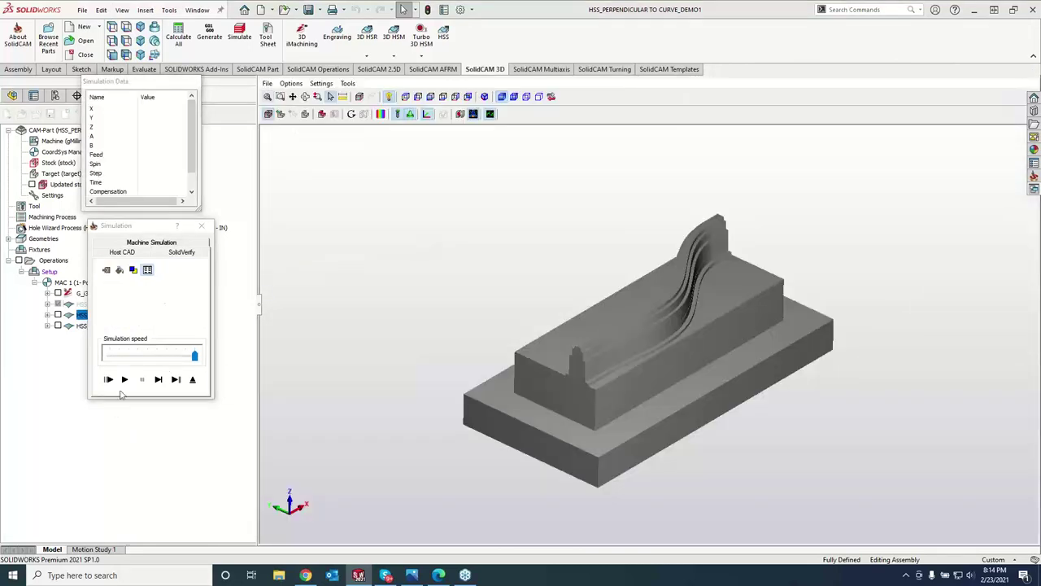
# Run the HSS_PerpC_faces4_1 SolidVerify simulation and check the wall in front, back and isometric views.
pyautogui.click(124, 379)
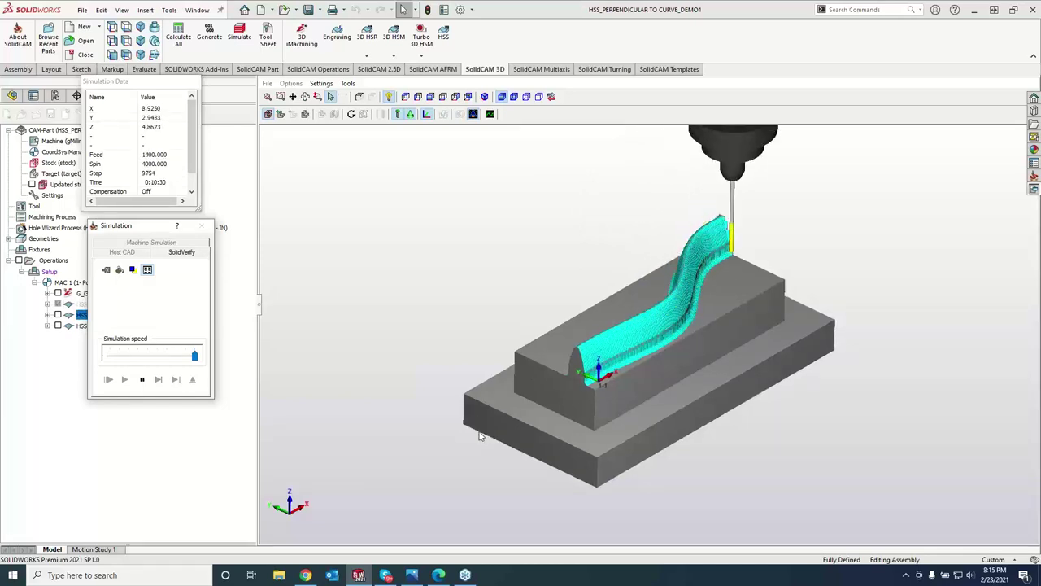
pyautogui.moveTo(480, 437); pyautogui.dragTo(558, 321, button='middle')
pyautogui.scroll(-5, 558, 320)
pyautogui.hotkey('ctrl', '1')
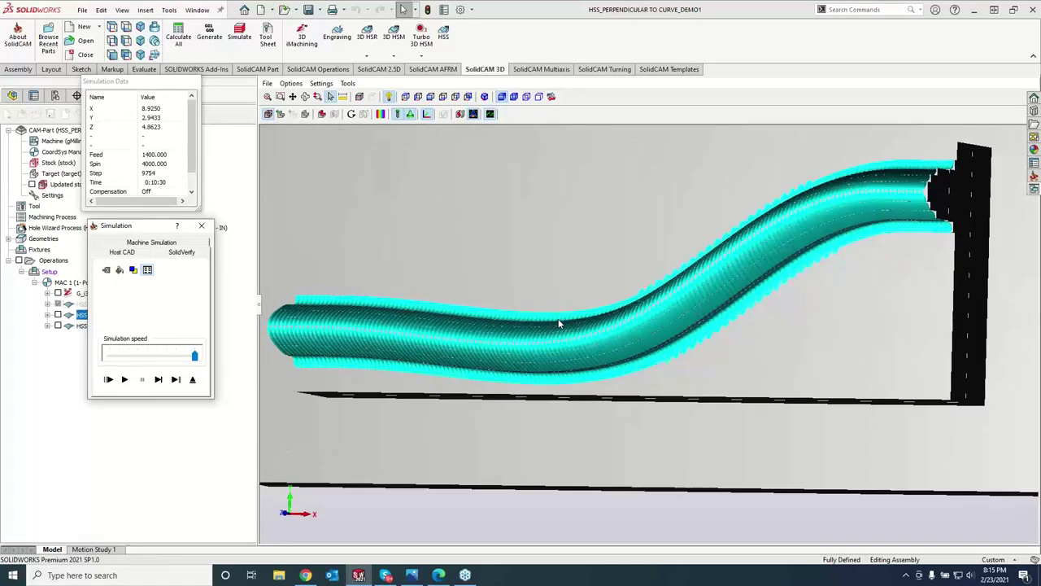
pyautogui.hotkey('ctrl', '2')
pyautogui.hotkey('ctrl', '7')
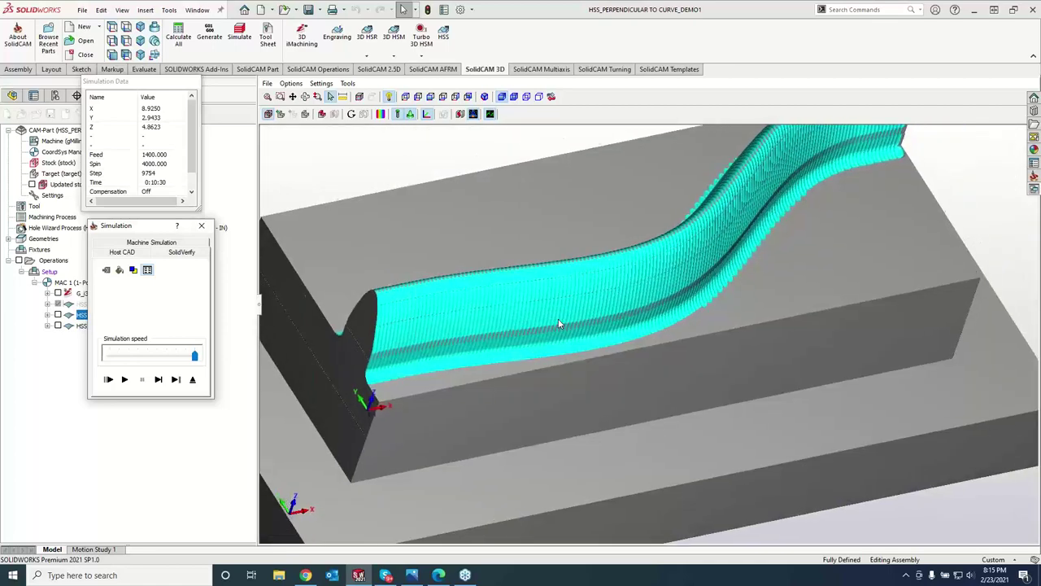
pyautogui.scroll(-4, 558, 324)
# Rotate all around the machined rib wall, then close the simulation.
pyautogui.press('Left')
pyautogui.press('Left')
pyautogui.press('Left')
pyautogui.press('Left')
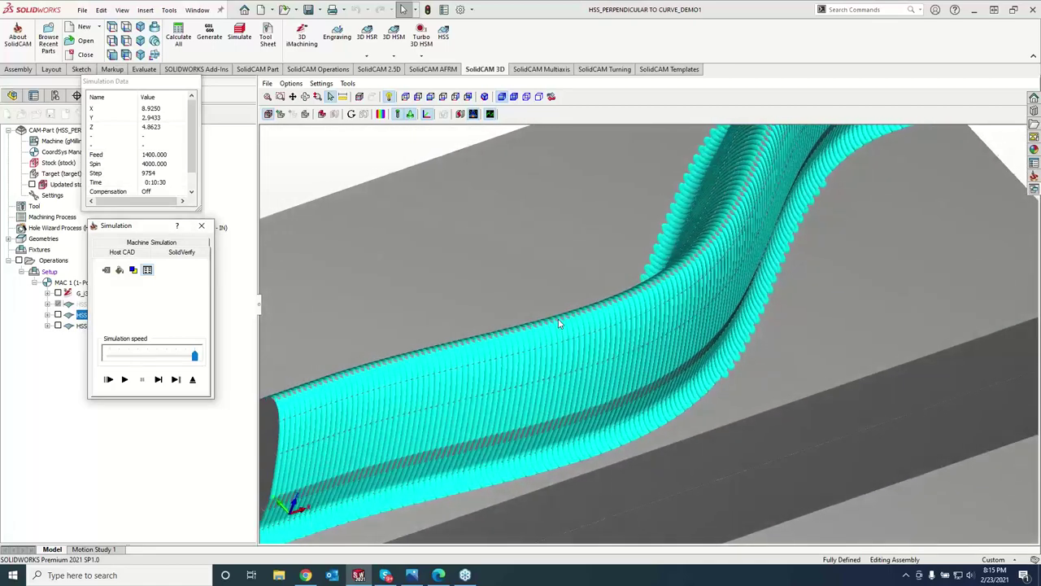
pyautogui.press('Left')
pyautogui.press('Left')
pyautogui.press('Left')
pyautogui.press('Left')
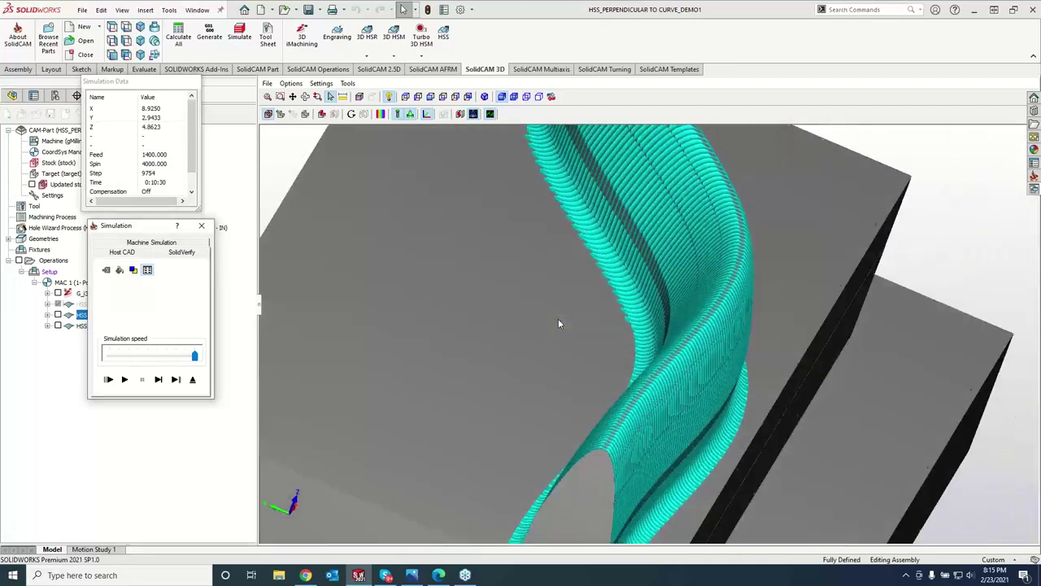
pyautogui.press('Left')
pyautogui.press('Left')
pyautogui.press('Left')
pyautogui.press('Left')
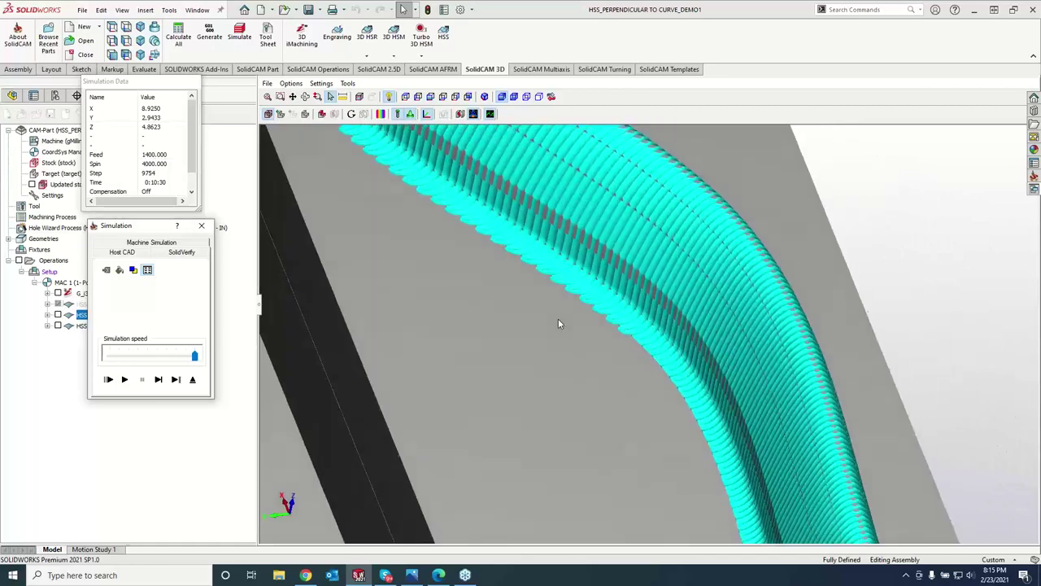
pyautogui.scroll(-2, 559, 324)
pyautogui.press('Left')
pyautogui.press('Left')
pyautogui.press('Left')
pyautogui.press('Left')
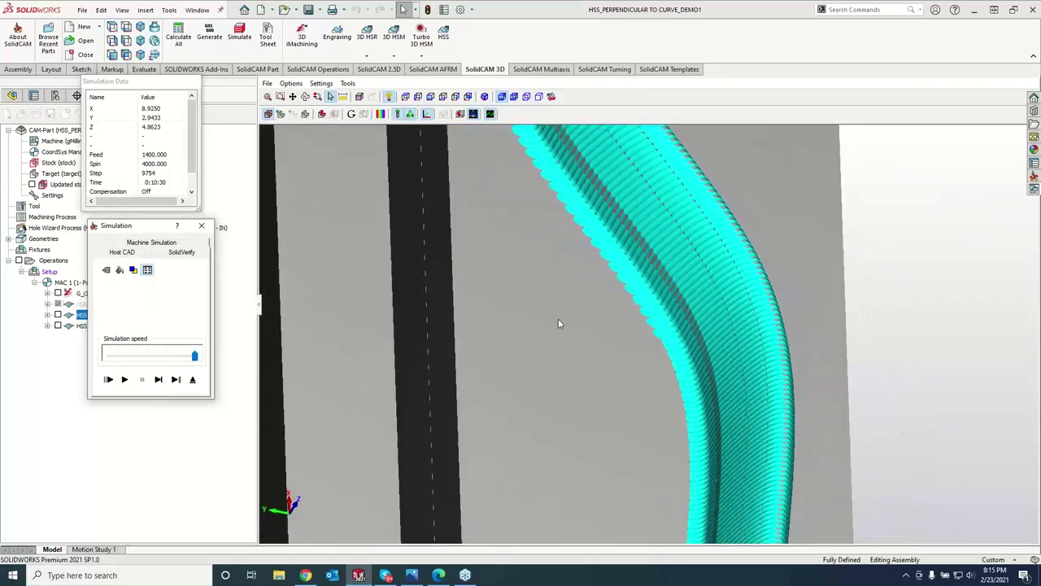
pyautogui.press('Left')
pyautogui.press('Left')
pyautogui.press('Left')
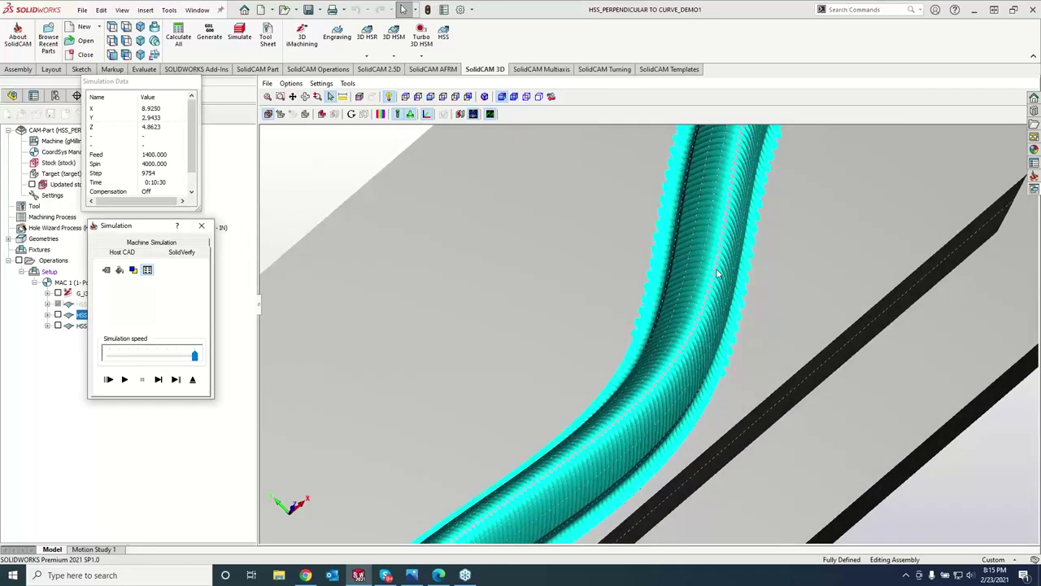
pyautogui.press('Left')
pyautogui.press('Left')
pyautogui.press('Left')
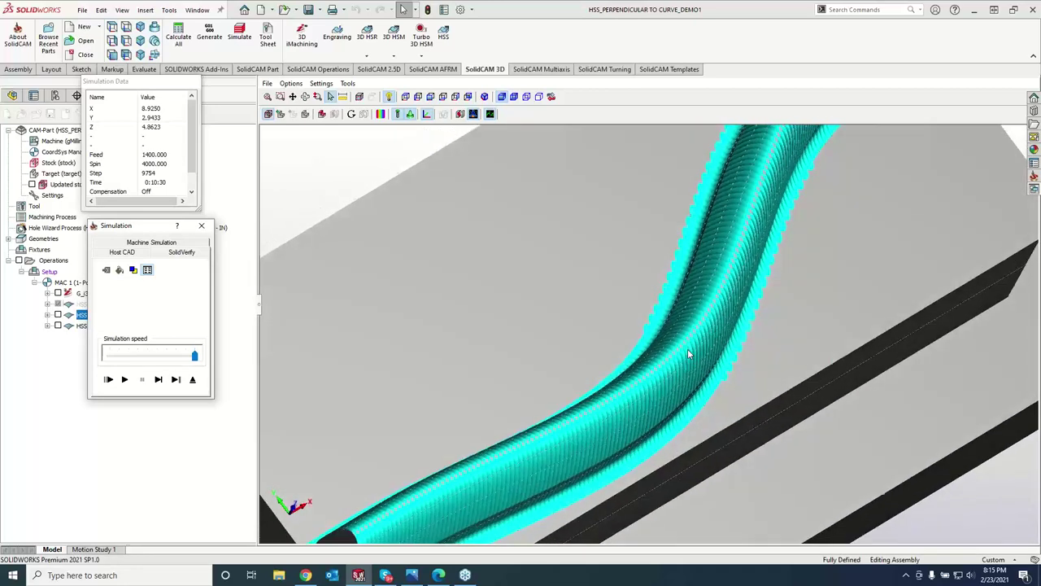
pyautogui.press('Left')
pyautogui.press('Left')
pyautogui.press('Left')
pyautogui.press('Left')
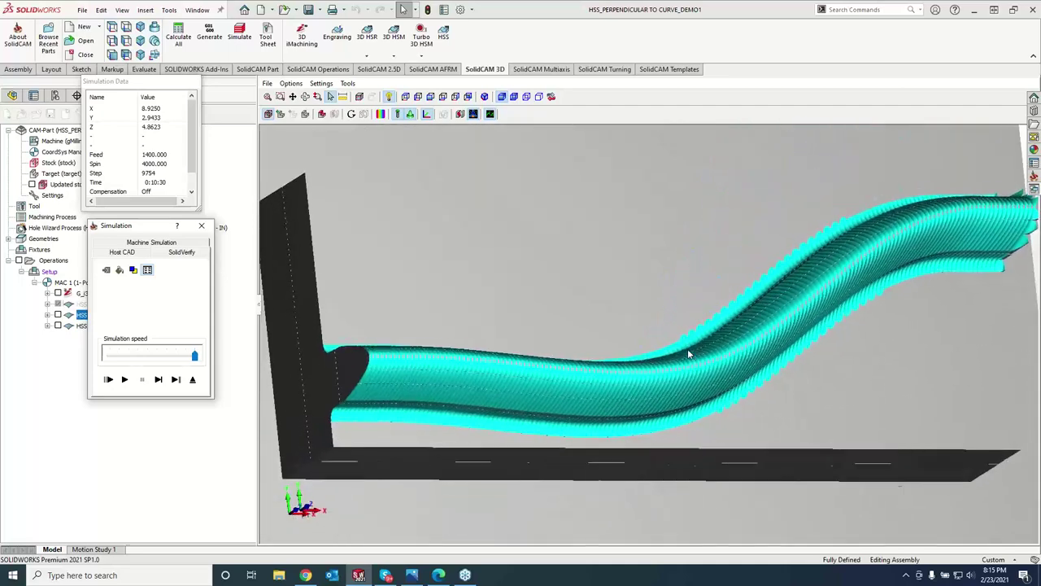
pyautogui.press('Left')
pyautogui.press('Left')
pyautogui.press('Left')
pyautogui.press('Left')
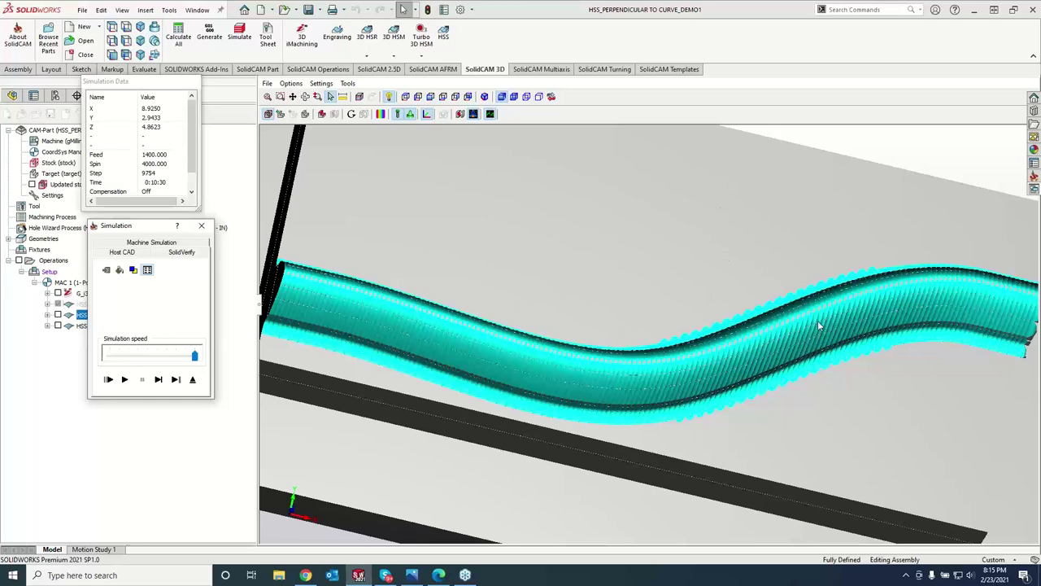
pyautogui.click(205, 227)
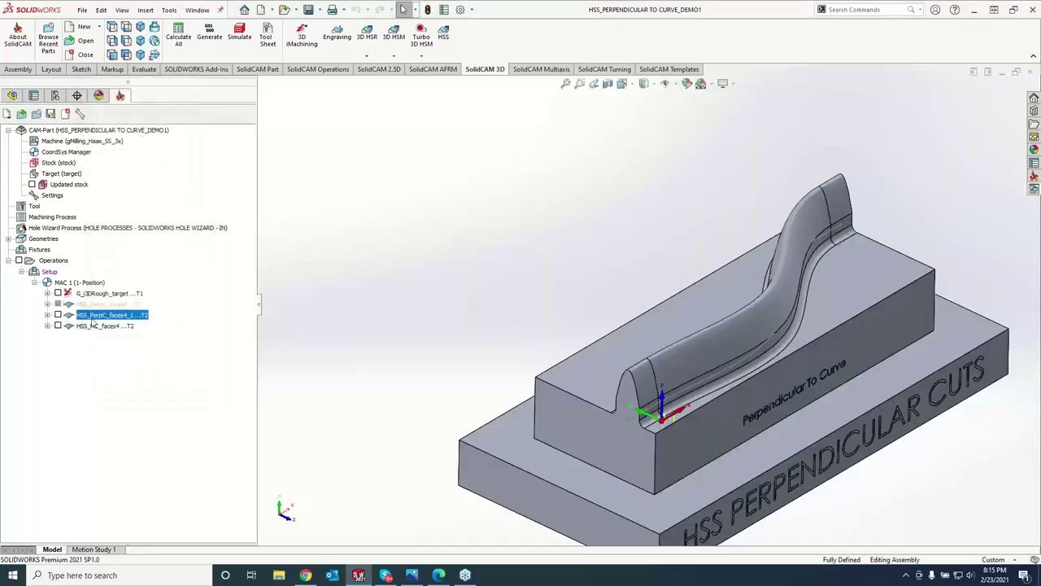
# Suppress HSS_PerpC_faces4_1 and run, then close, a simulation of HSS_MC_faces4.
pyautogui.rightClick(92, 322)
pyautogui.click(129, 564)
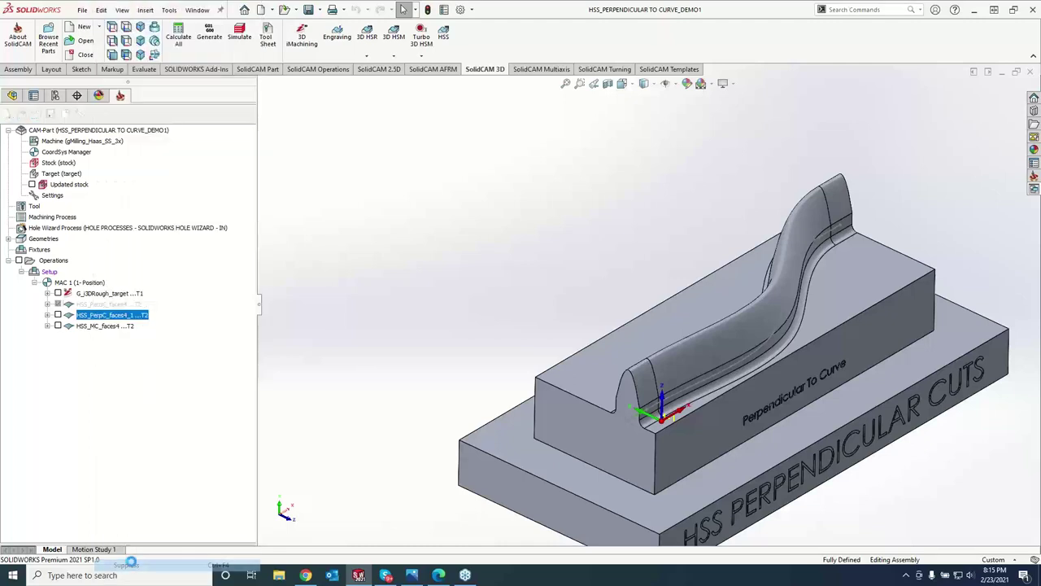
pyautogui.rightClick(98, 327)
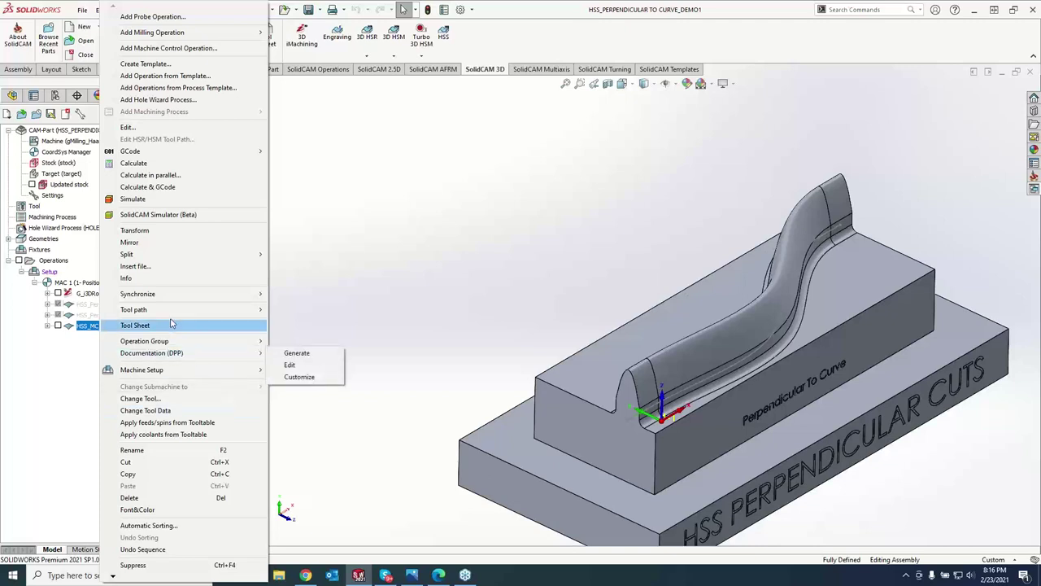
pyautogui.click(143, 207)
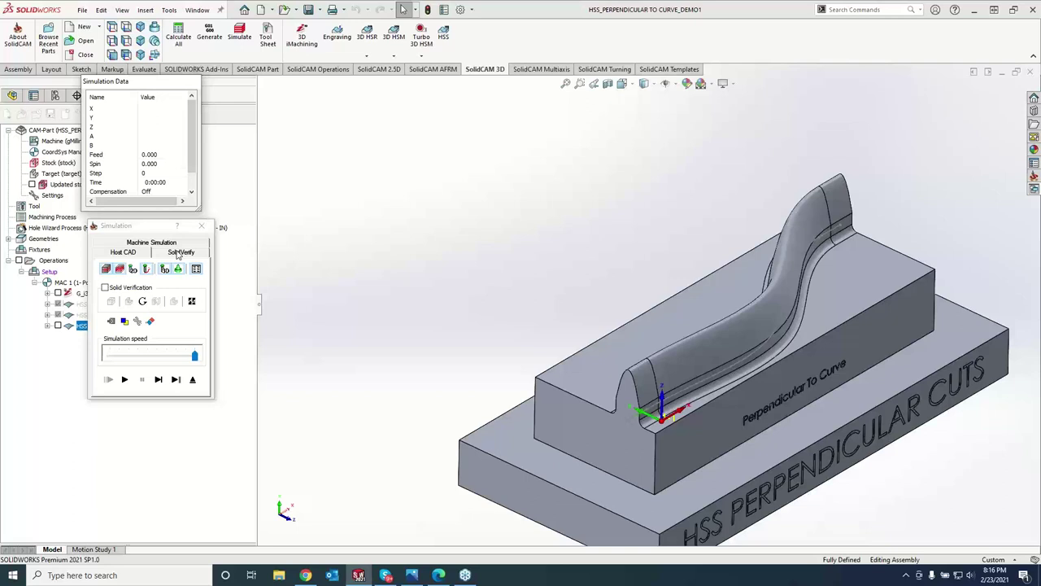
pyautogui.click(201, 226)
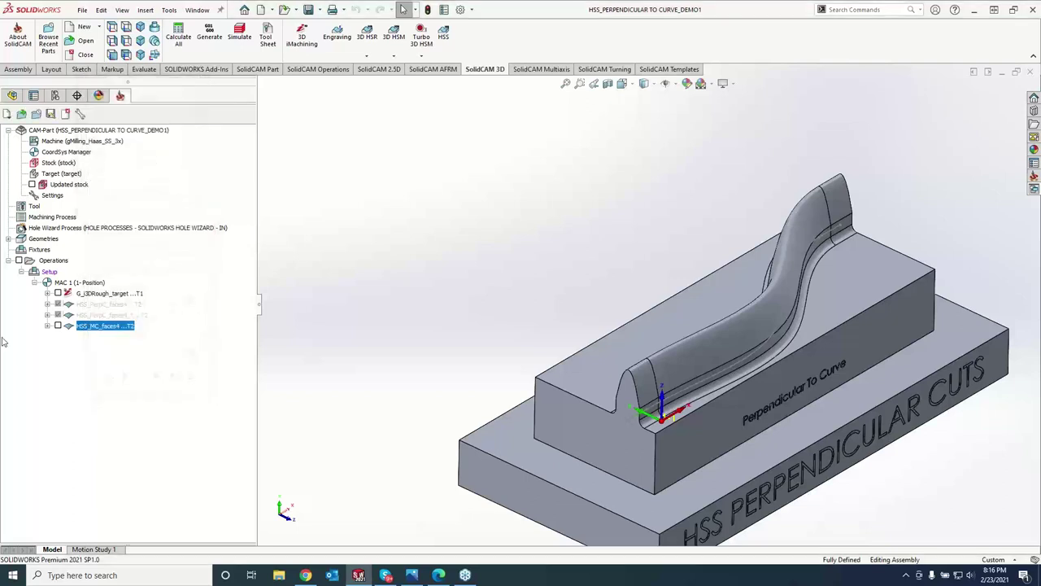
# Unsuppress HSS_PerpC_faces4 and open its machining simulation.
pyautogui.rightClick(101, 305)
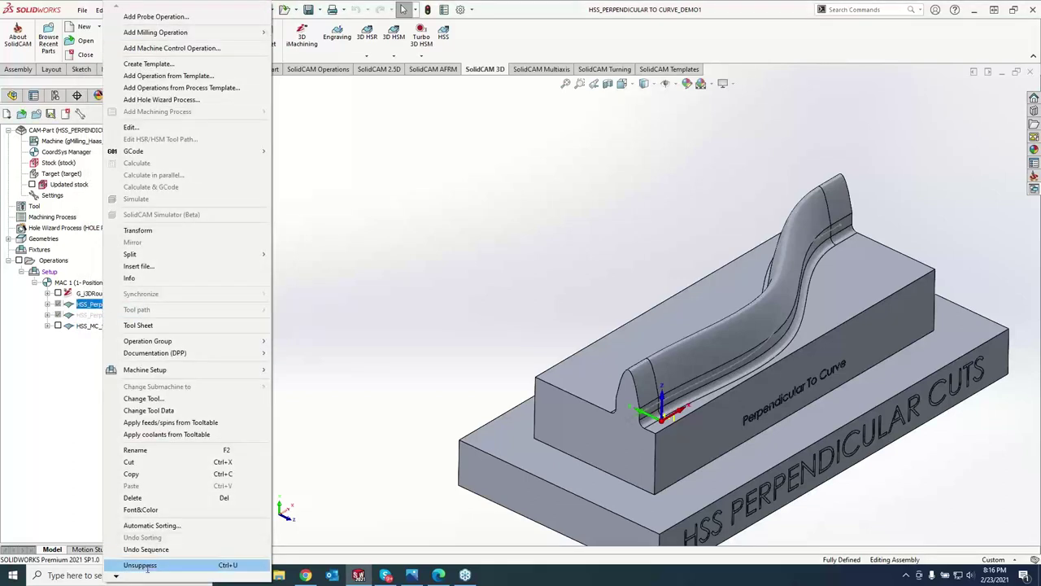
pyautogui.click(140, 564)
pyautogui.rightClick(118, 306)
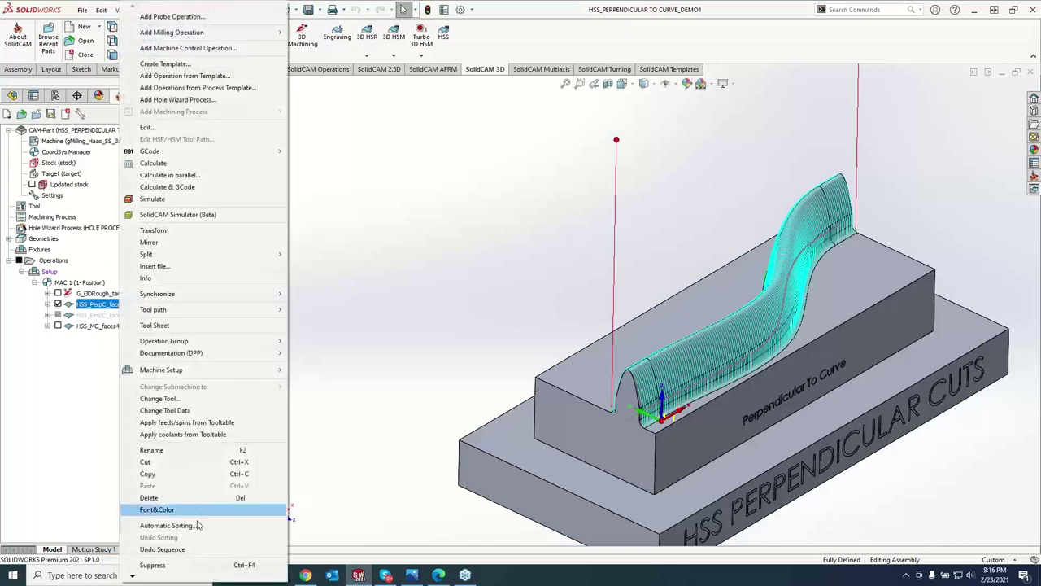
pyautogui.click(152, 214)
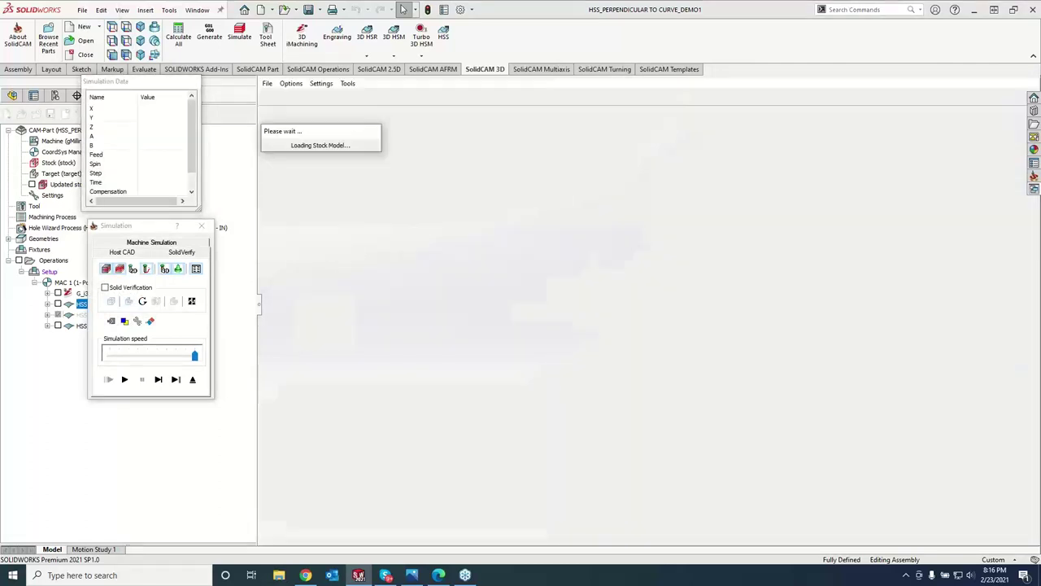
# Play the HSS_PerpC_faces4 SolidVerify simulation to completion: 9475 steps, 0:10:59 cutting time.
pyautogui.click(124, 380)
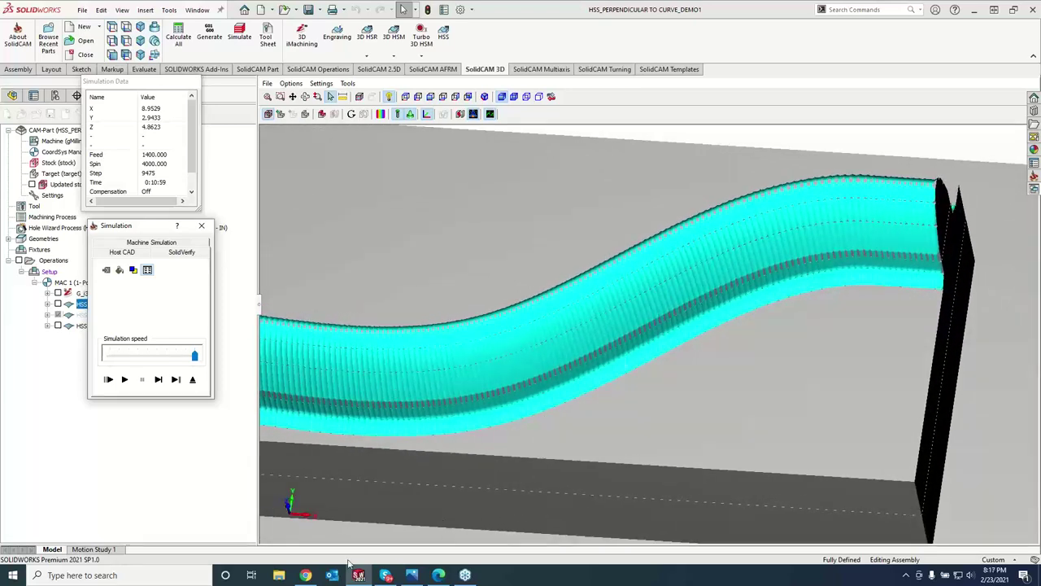
# Capture a Snipping Tool snip of the simulated rib wall close-up and switch back to SolidCAM.
pyautogui.click(161, 574)
pyautogui.write('s')
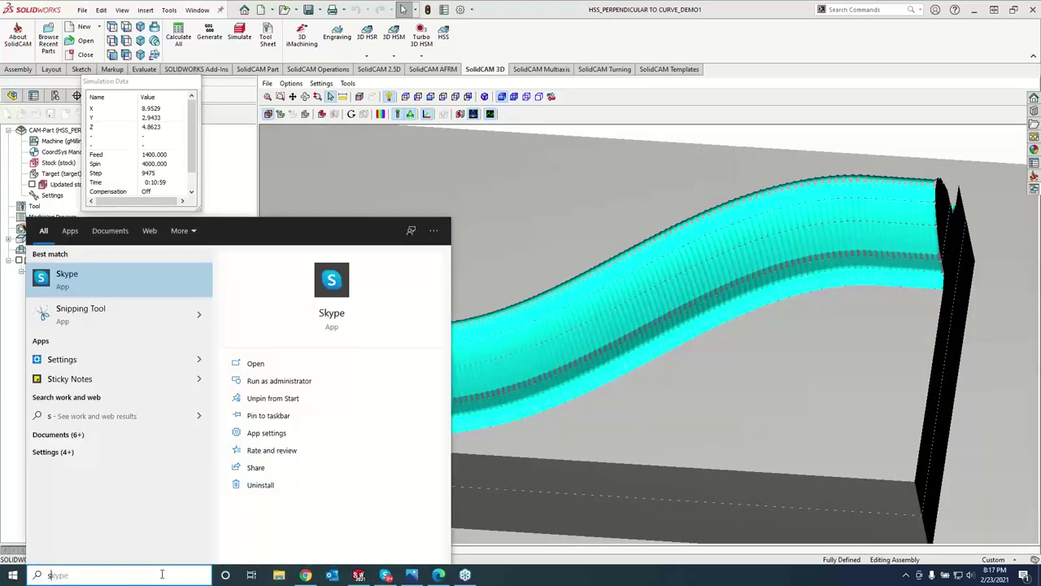
pyautogui.click(80, 313)
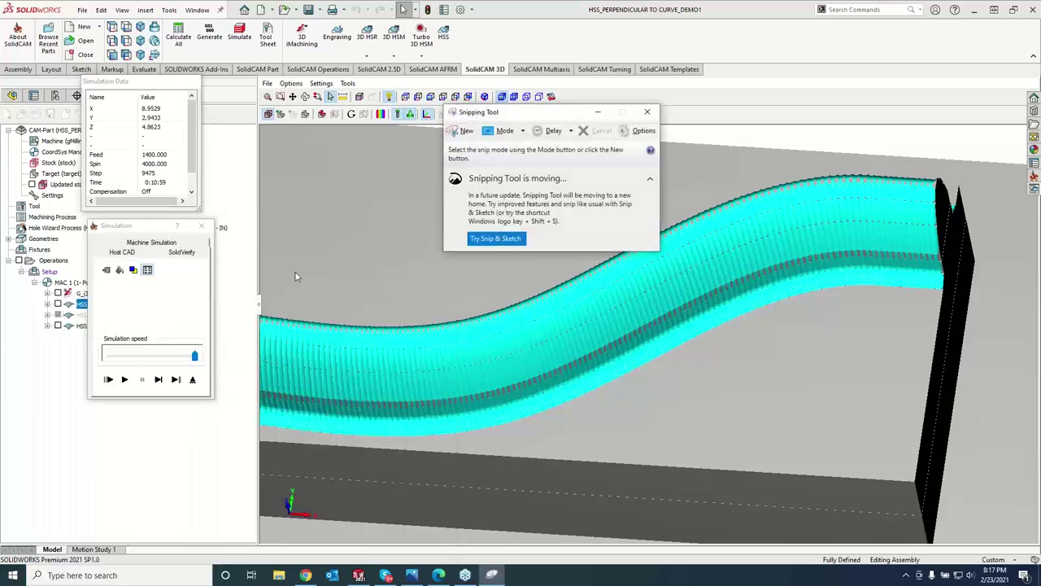
pyautogui.click(446, 135)
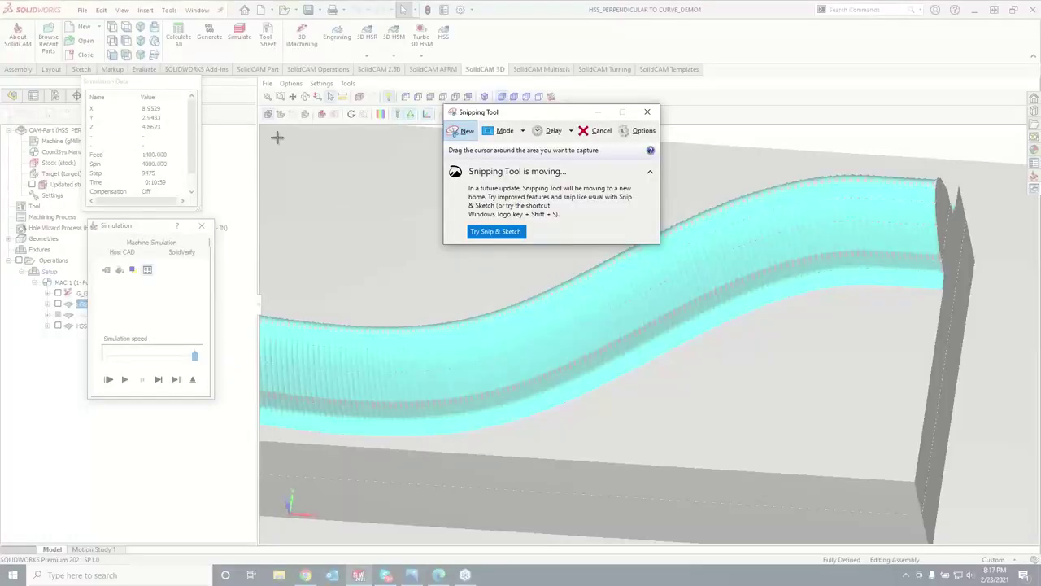
pyautogui.moveTo(278, 153); pyautogui.dragTo(994, 474)
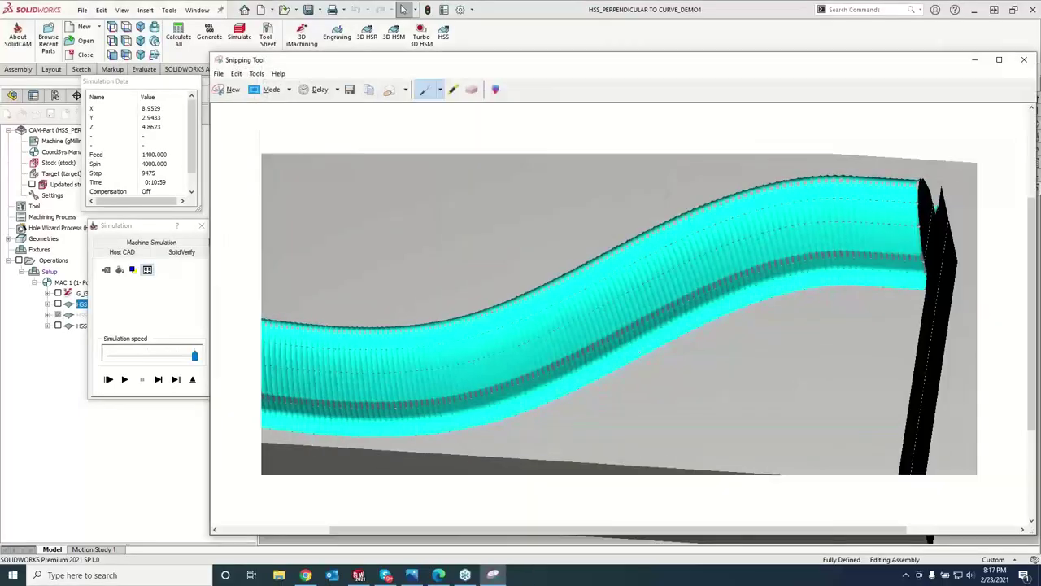
pyautogui.hotkey('alt', 'Tab')
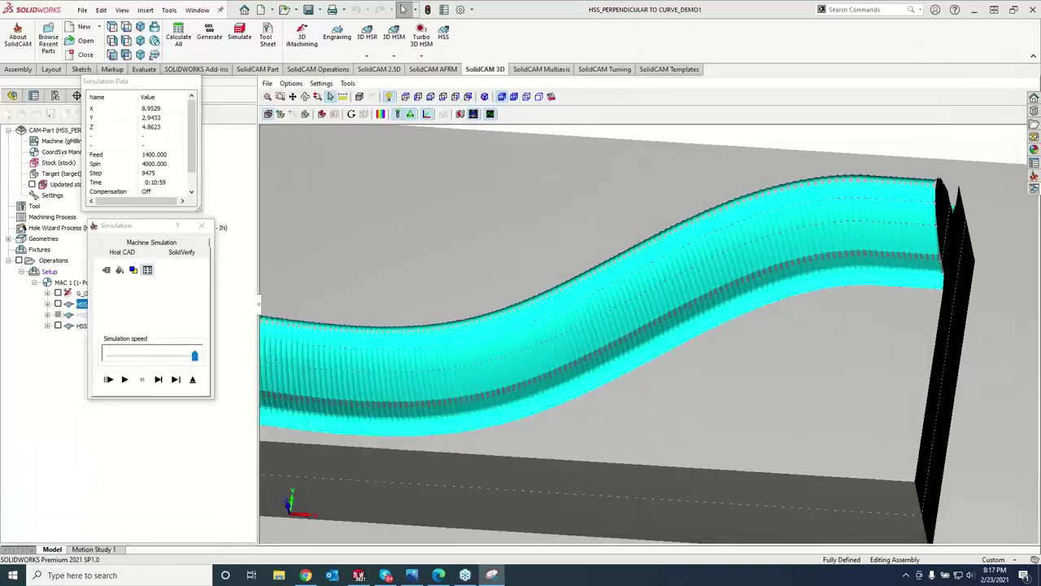
# Close the simulation, suppress HSS_PerpC_faces4 and unsuppress HSS_PerpC_faces4_1.
pyautogui.click(201, 226)
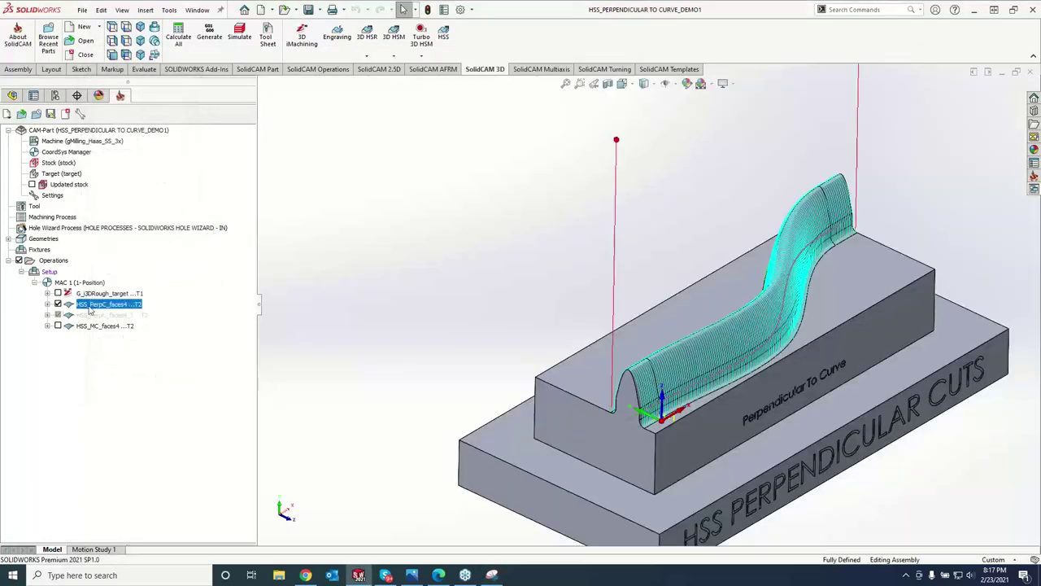
pyautogui.rightClick(90, 308)
pyautogui.click(143, 563)
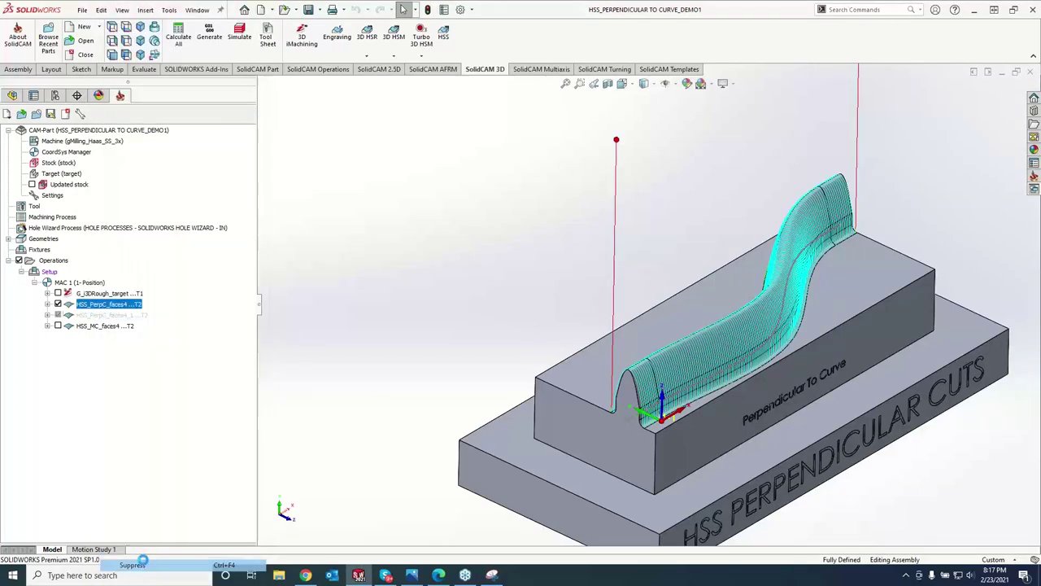
pyautogui.rightClick(110, 317)
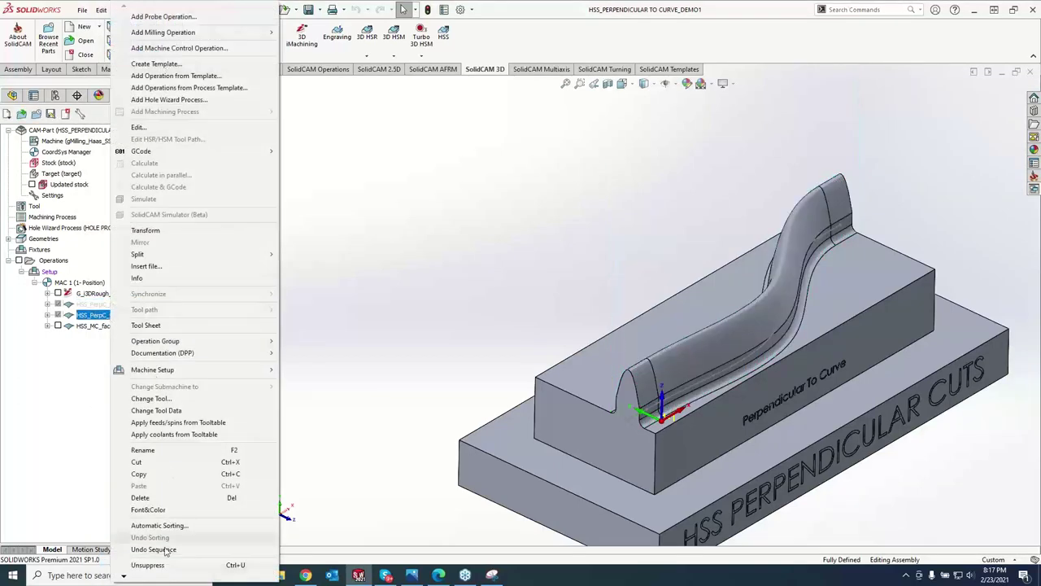
pyautogui.click(130, 561)
# Simulate HSS_PerpC_faces4_1 in SolidVerify (9754 steps, 0:10:30) and orbit to view the cut wall from below.
pyautogui.rightClick(115, 319)
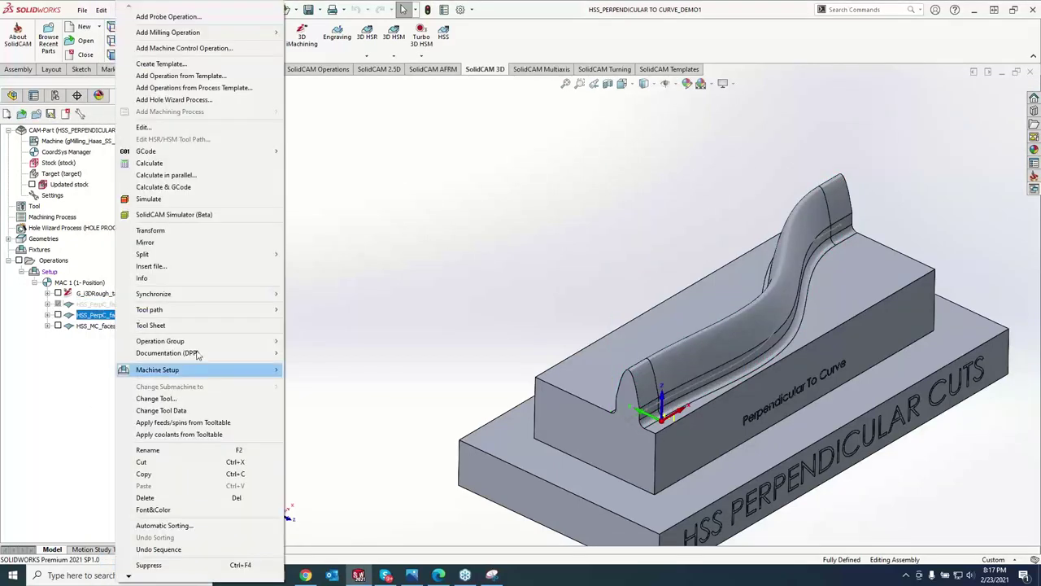
pyautogui.click(167, 205)
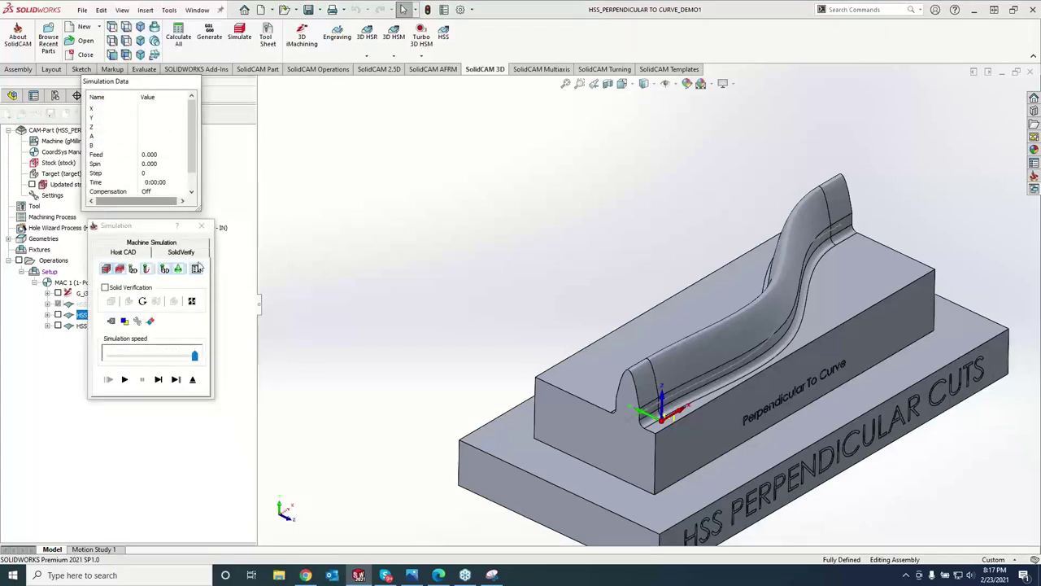
pyautogui.click(173, 256)
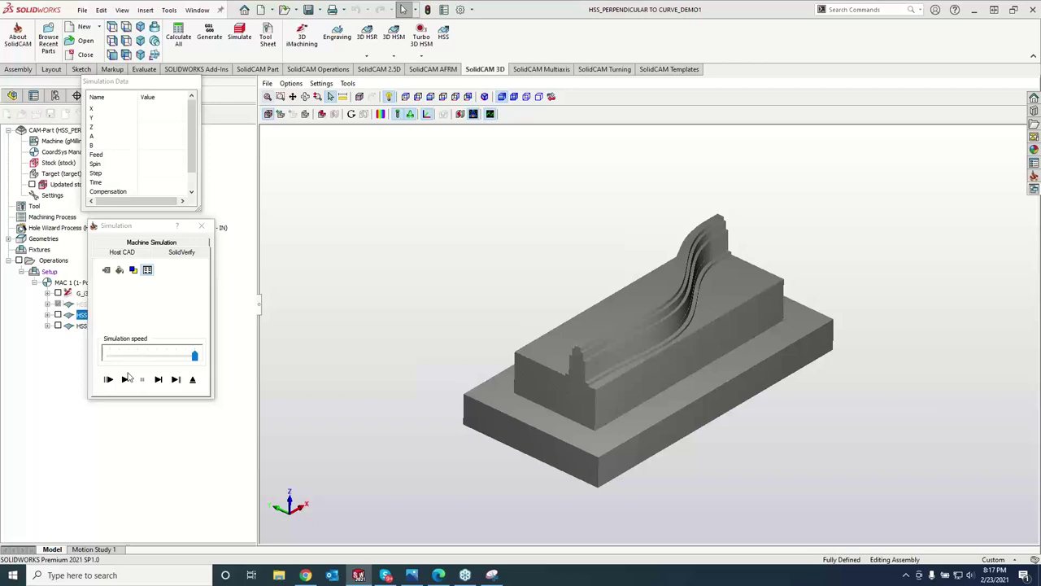
pyautogui.click(126, 380)
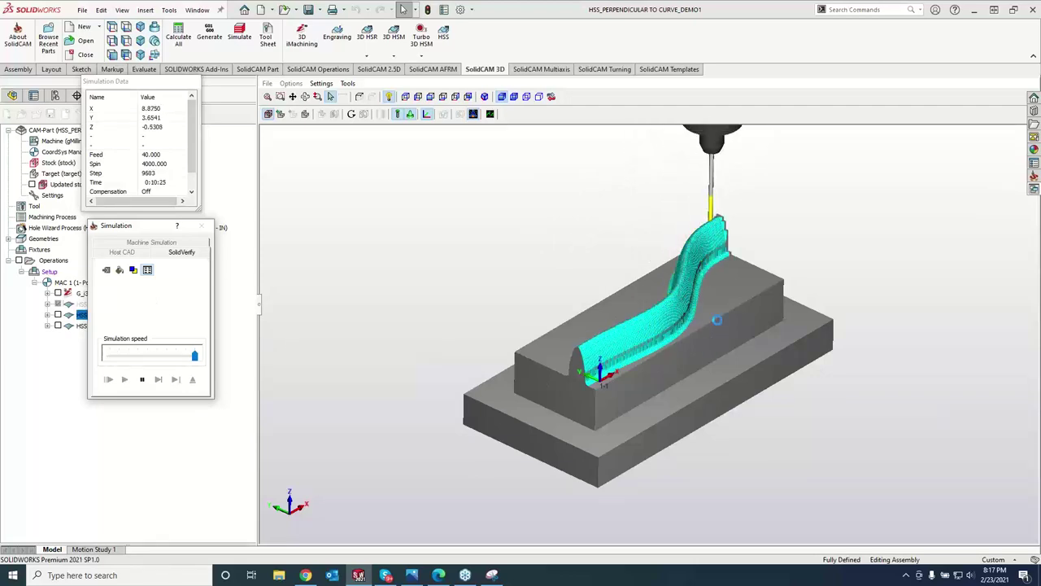
pyautogui.scroll(5, 800, 266)
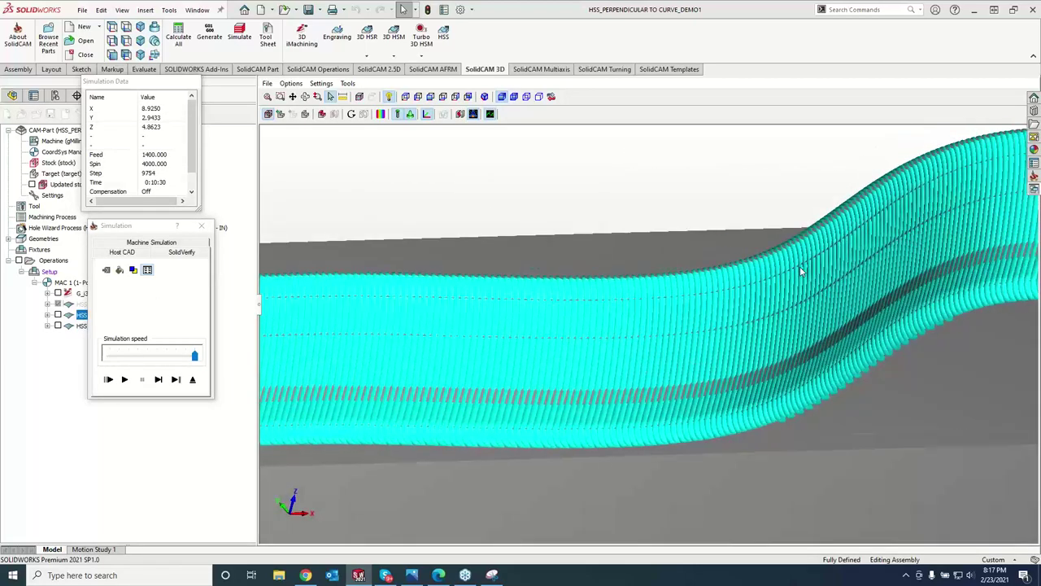
pyautogui.scroll(-2, 800, 266)
pyautogui.moveTo(708, 297); pyautogui.dragTo(592, 370, button='middle')
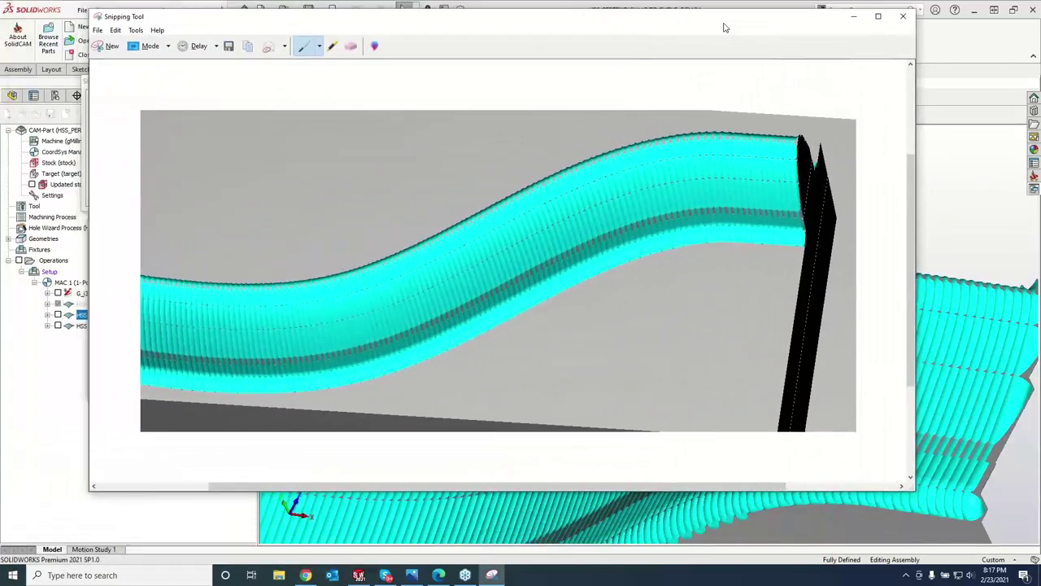
# Reposition the snip window and draw a blue freehand loop around the curved toolpath.
pyautogui.moveTo(725, 27); pyautogui.dragTo(486, 106)
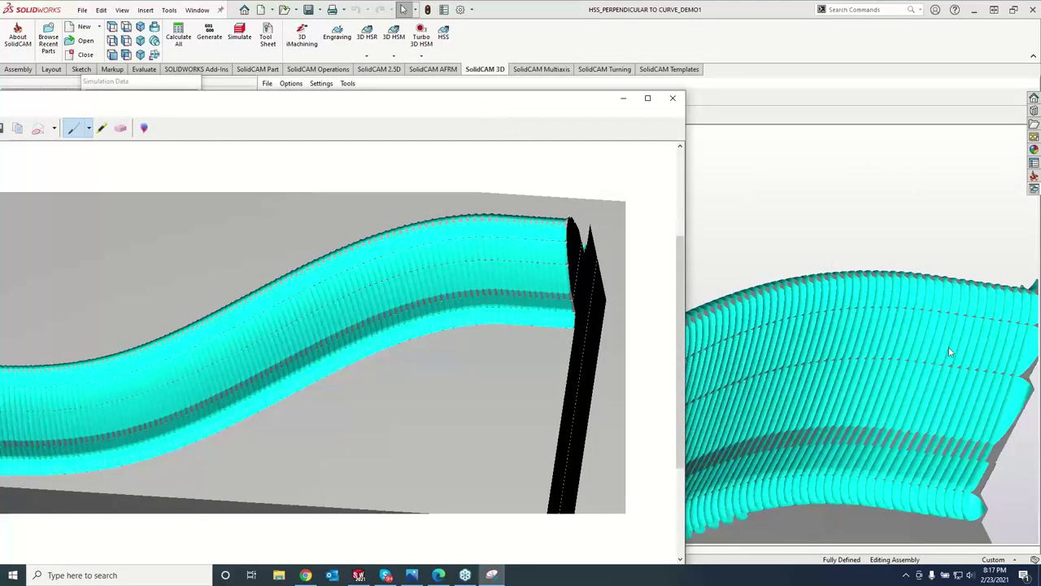
pyautogui.scroll(3, 855, 376)
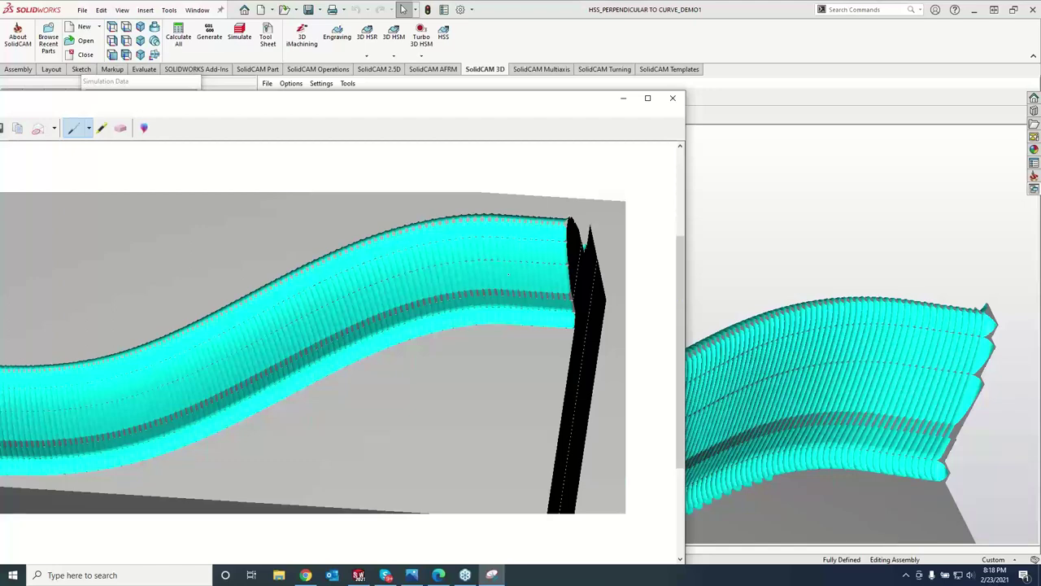
pyautogui.moveTo(422, 205)
pyautogui.mouseDown()
pyautogui.moveTo(233, 279)
pyautogui.moveTo(355, 375)
pyautogui.moveTo(651, 325)
pyautogui.moveTo(637, 209)
pyautogui.moveTo(341, 193)
pyautogui.moveTo(245, 243)
pyautogui.moveTo(240, 304)
pyautogui.moveTo(469, 413)
pyautogui.moveTo(625, 365)
pyautogui.mouseUp()
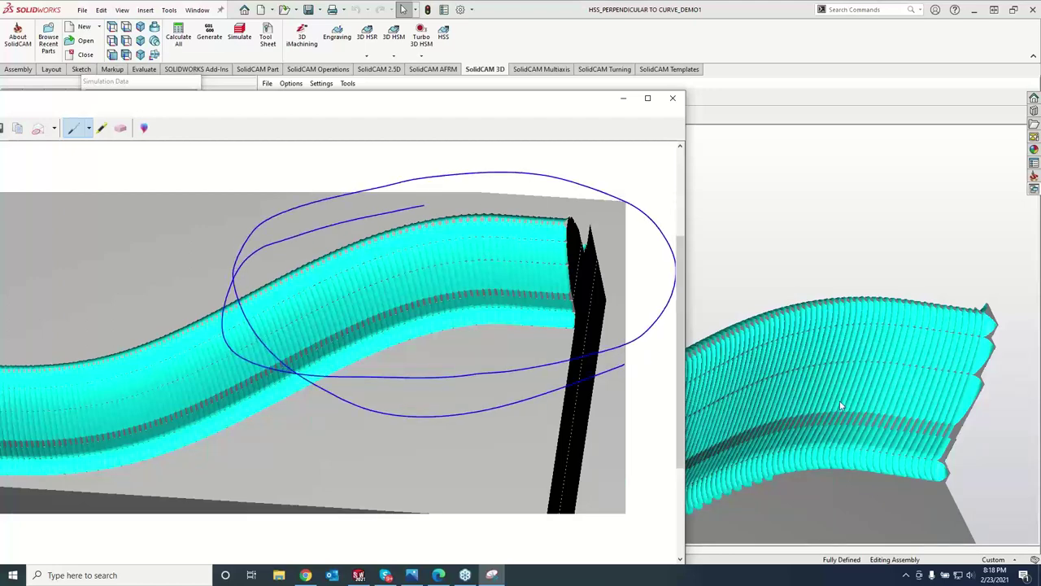
pyautogui.moveTo(838, 409)
pyautogui.mouseDown(button='middle')
pyautogui.moveTo(760, 459)
pyautogui.moveTo(700, 457)
pyautogui.mouseUp(button='middle')
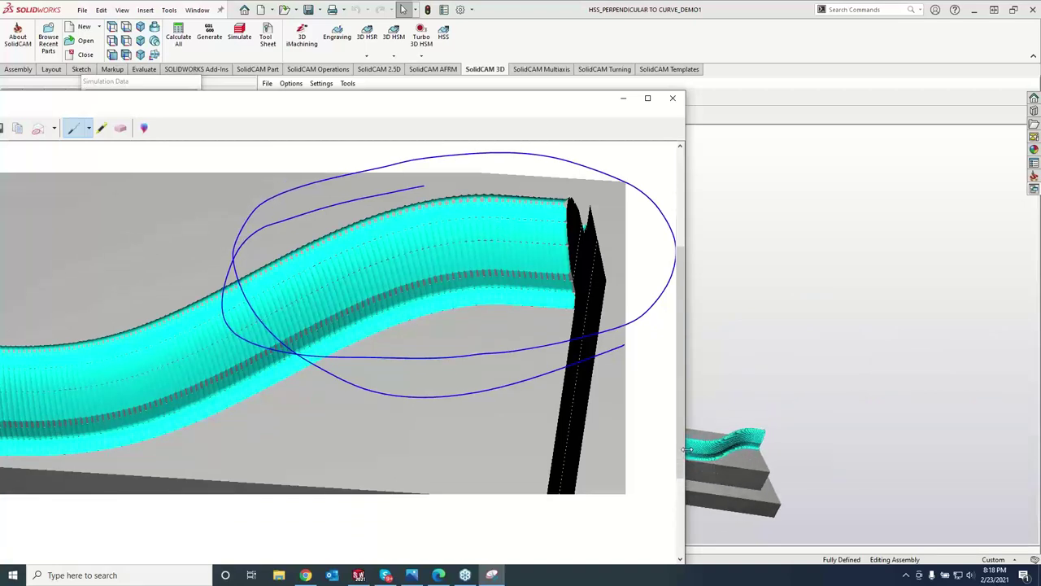
# Shift the snip window further left to compare it with the simulation.
pyautogui.scroll(-3, 698, 453)
pyautogui.scroll(5, 698, 445)
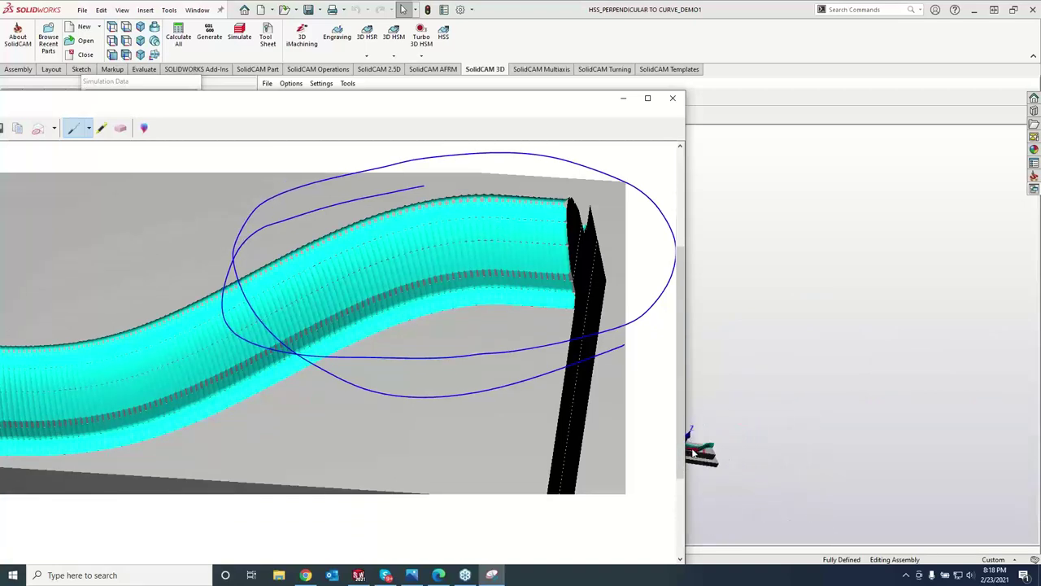
pyautogui.scroll(-3, 685, 450)
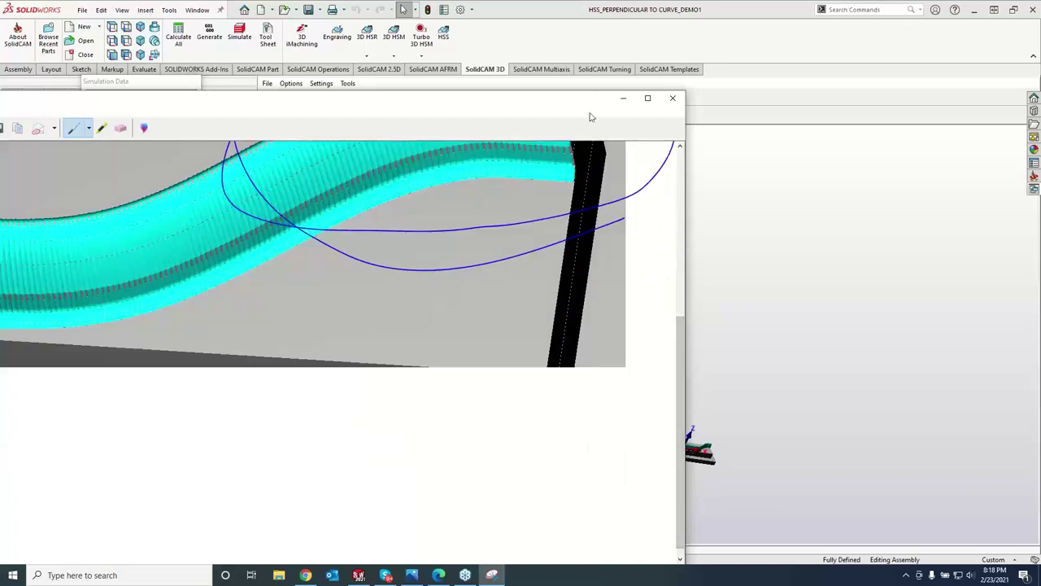
pyautogui.moveTo(587, 99); pyautogui.dragTo(291, 109)
pyautogui.scroll(-10, 701, 412)
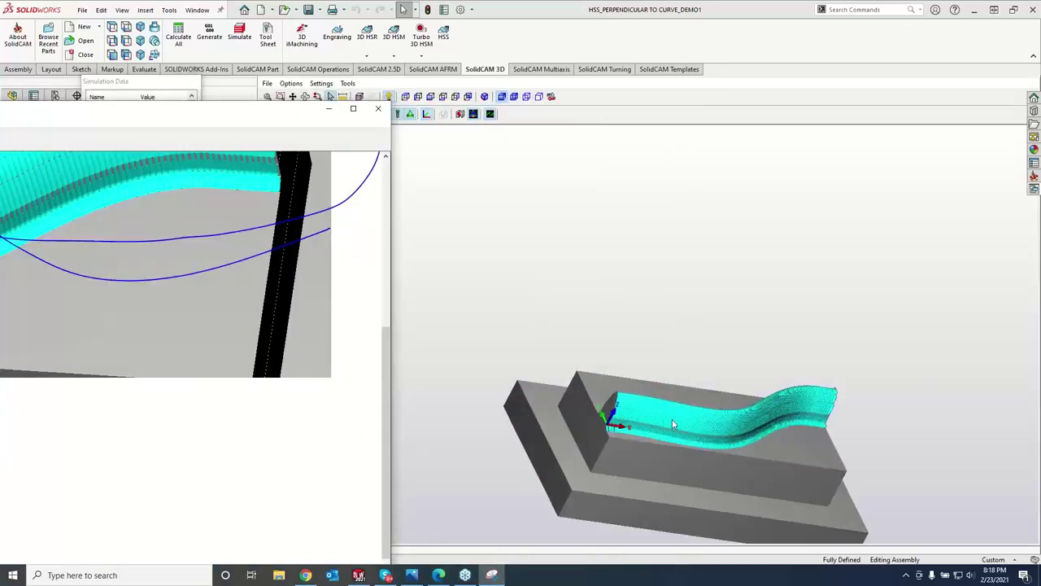
# Restore the annotated snip window and close it, returning to the rib part model.
pyautogui.scroll(-3, 620, 409)
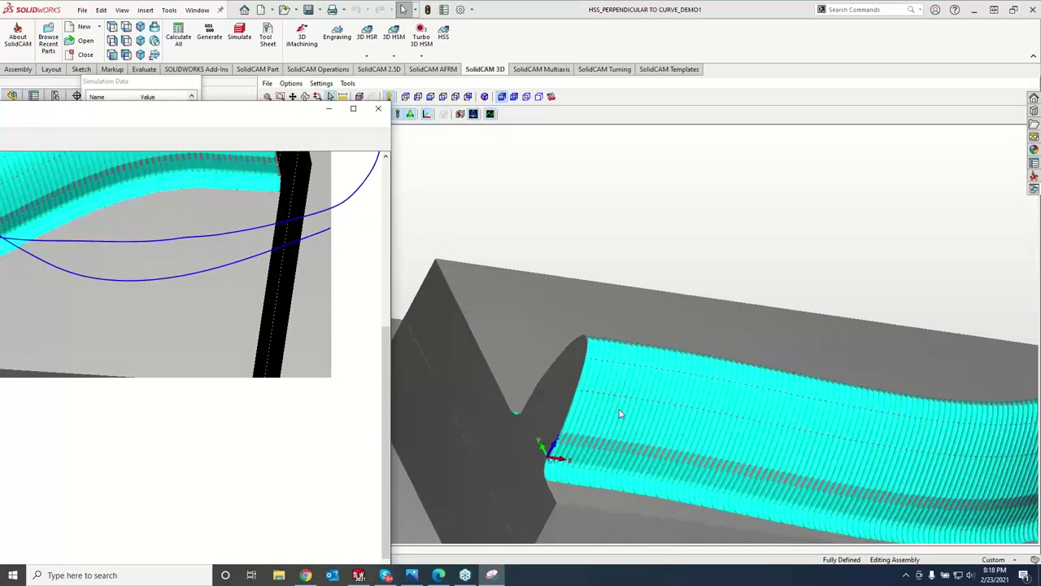
pyautogui.moveTo(264, 122); pyautogui.dragTo(819, 238)
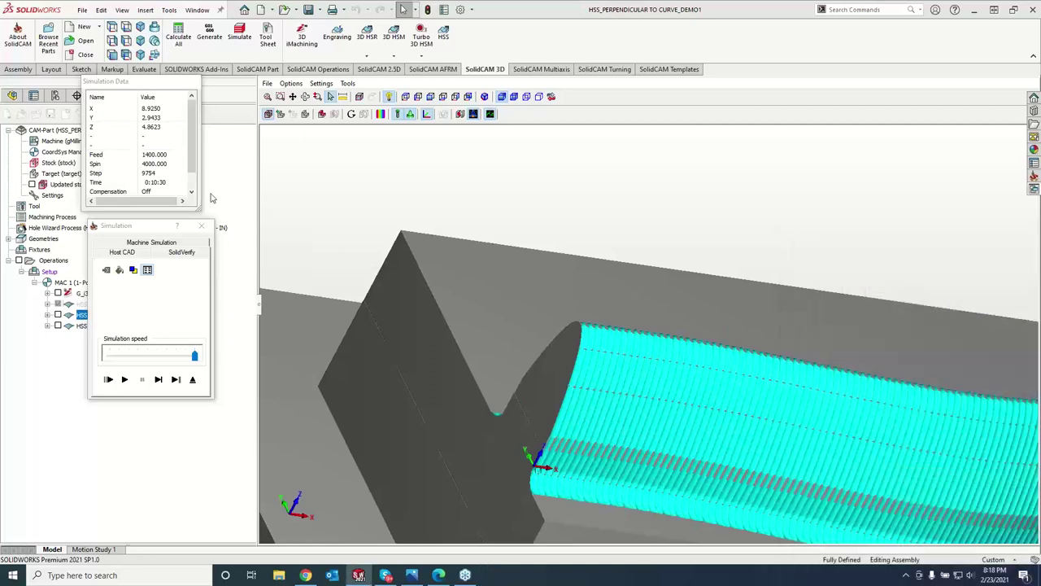
pyautogui.click(203, 236)
# Suppress the second Perpendicular-to-curve operation, simulate HSS_MC_faces4, and zoom in on the machined rib.
pyautogui.rightClick(126, 317)
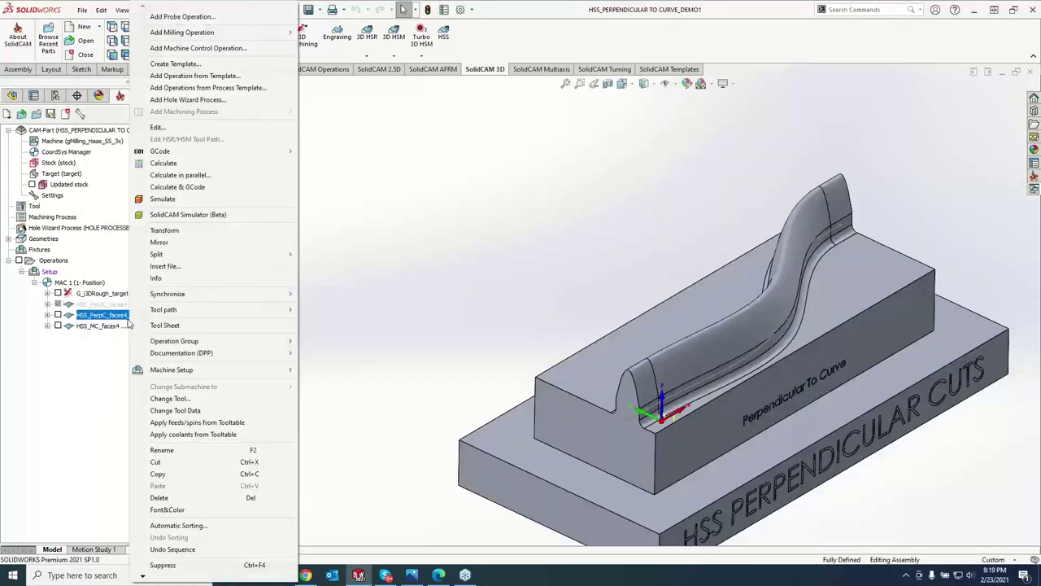
pyautogui.click(163, 565)
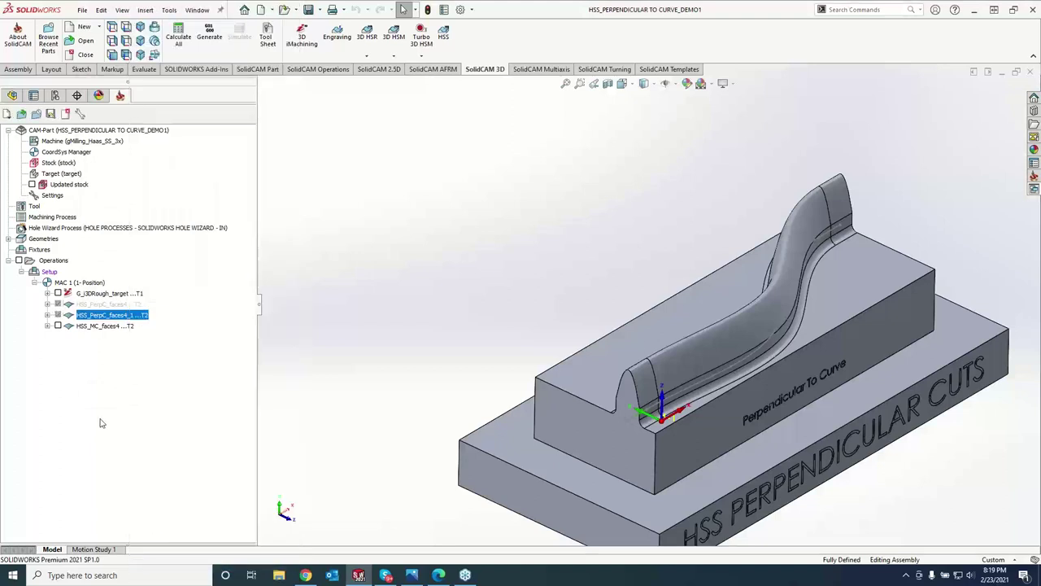
pyautogui.rightClick(98, 326)
pyautogui.click(130, 200)
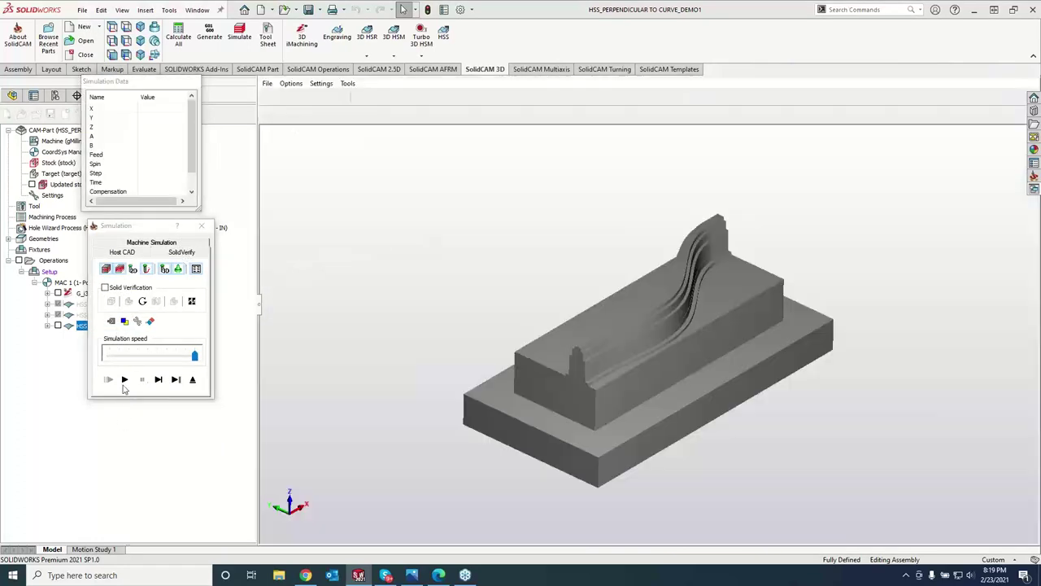
pyautogui.click(124, 379)
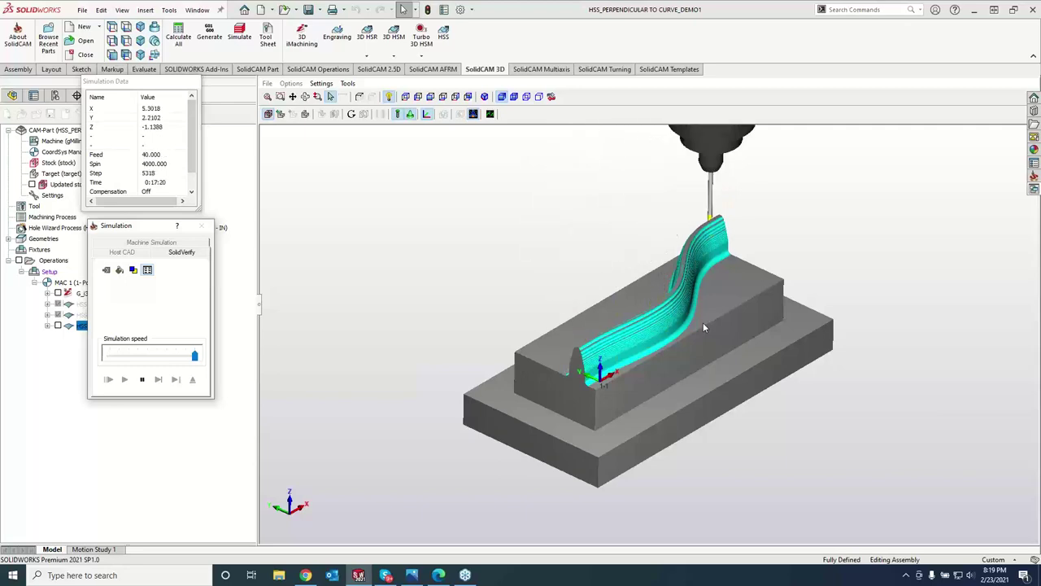
pyautogui.scroll(5, 642, 372)
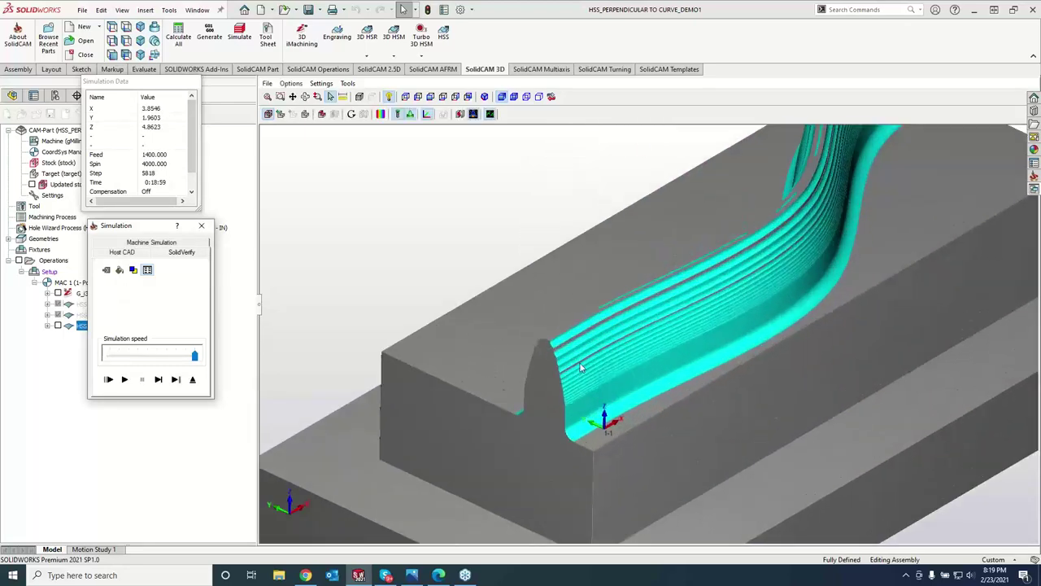
pyautogui.scroll(3, 628, 341)
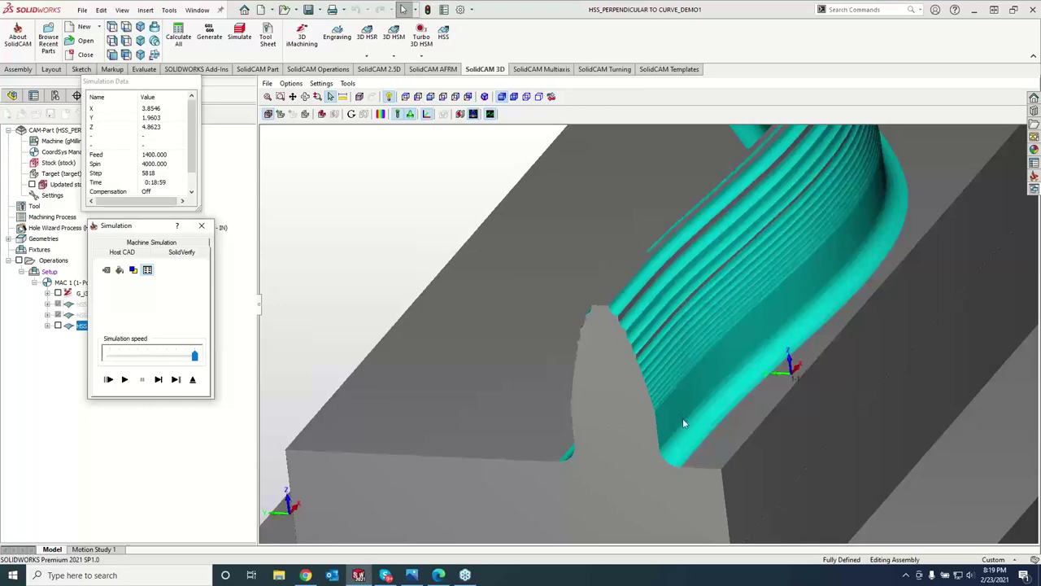
# Close the simulation and, on HSS_MC_faces4's Geometry page, begin a new start edge curve contour13.
pyautogui.click(201, 225)
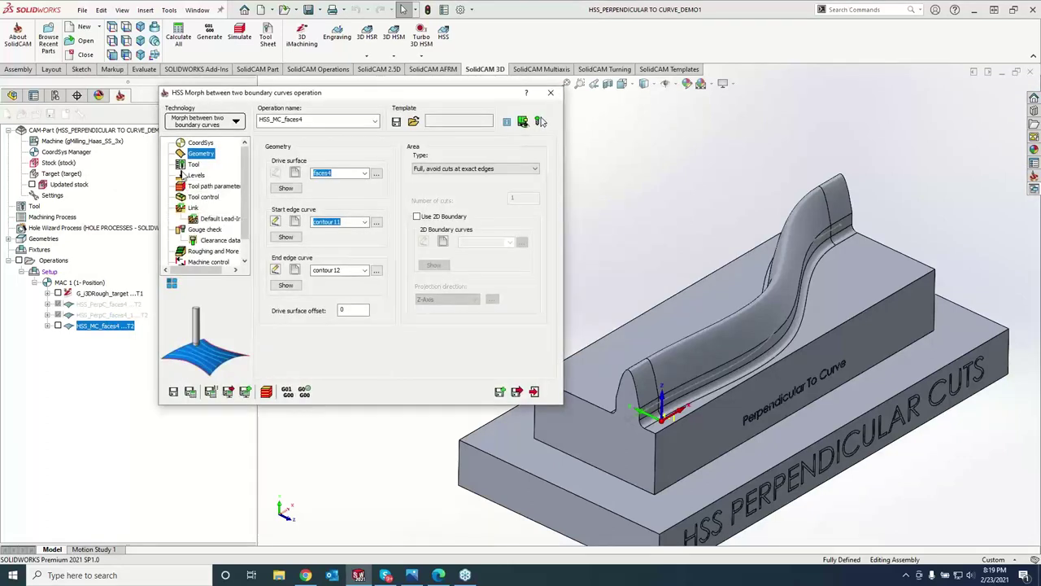
pyautogui.click(213, 186)
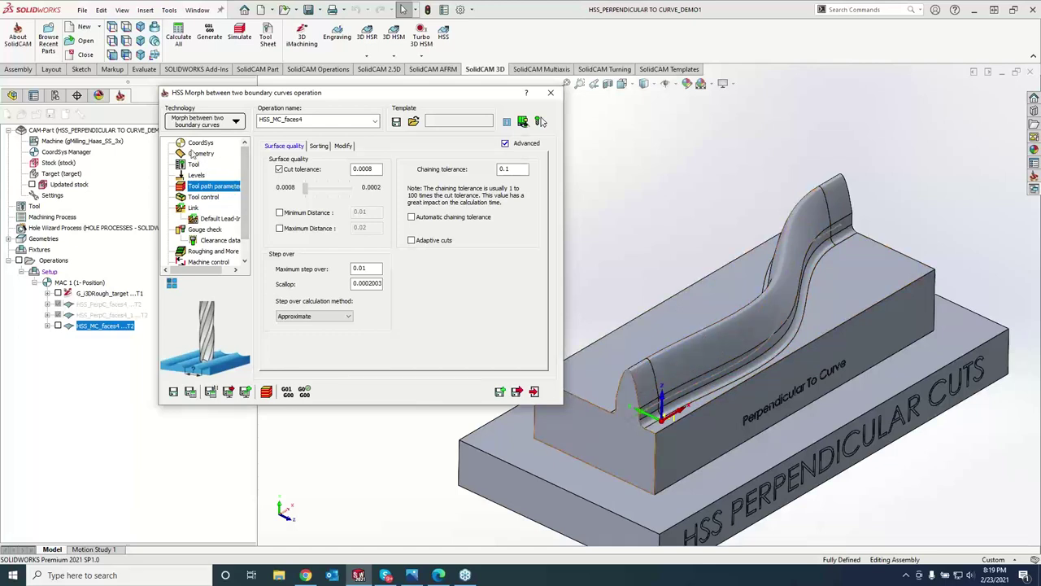
pyautogui.click(201, 153)
pyautogui.click(295, 221)
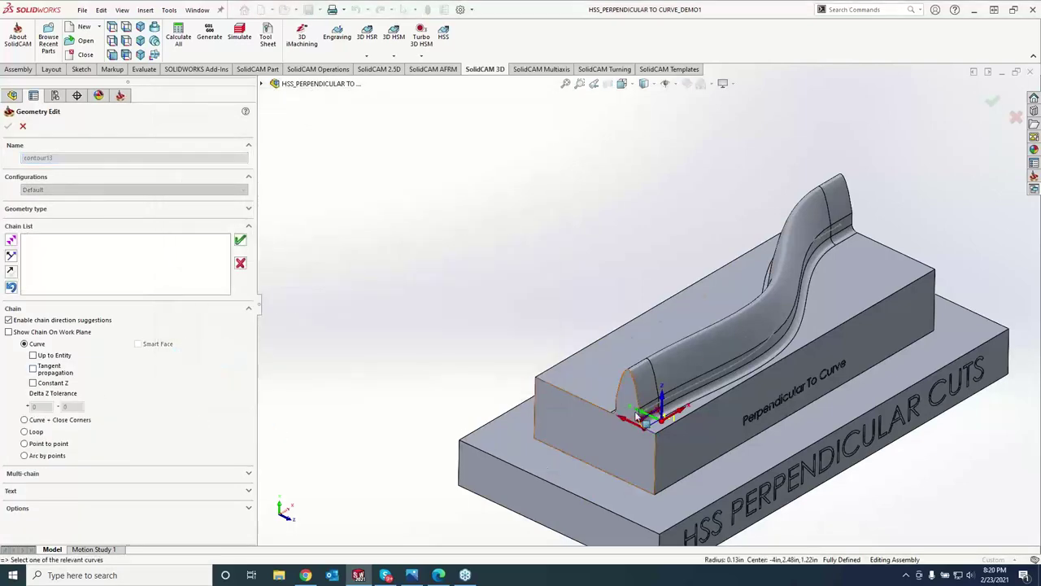
# Pick the rib's front end edge chain and save it as start edge curve contour13.
pyautogui.scroll(-5, 644, 420)
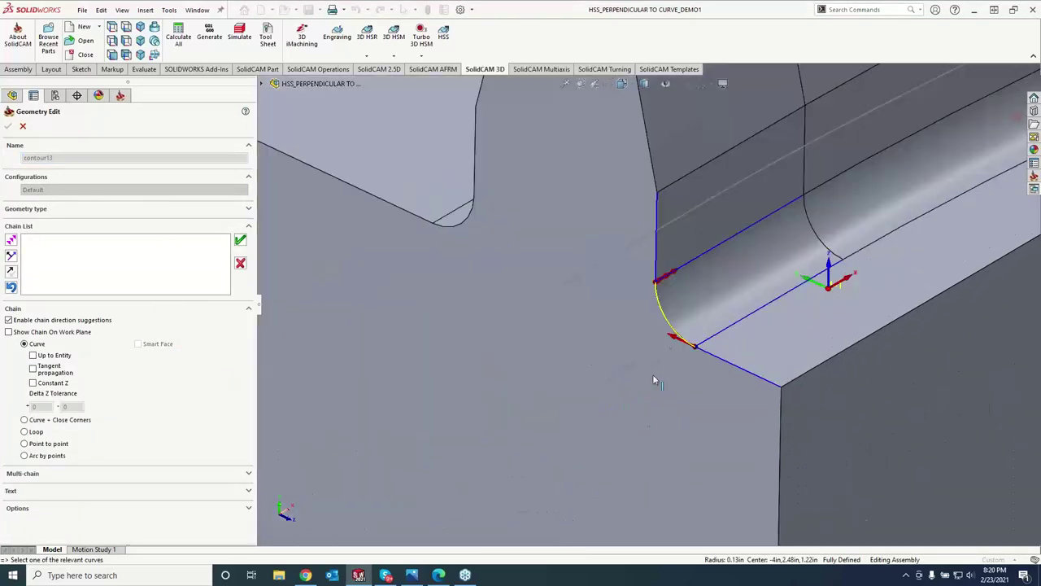
pyautogui.click(657, 258)
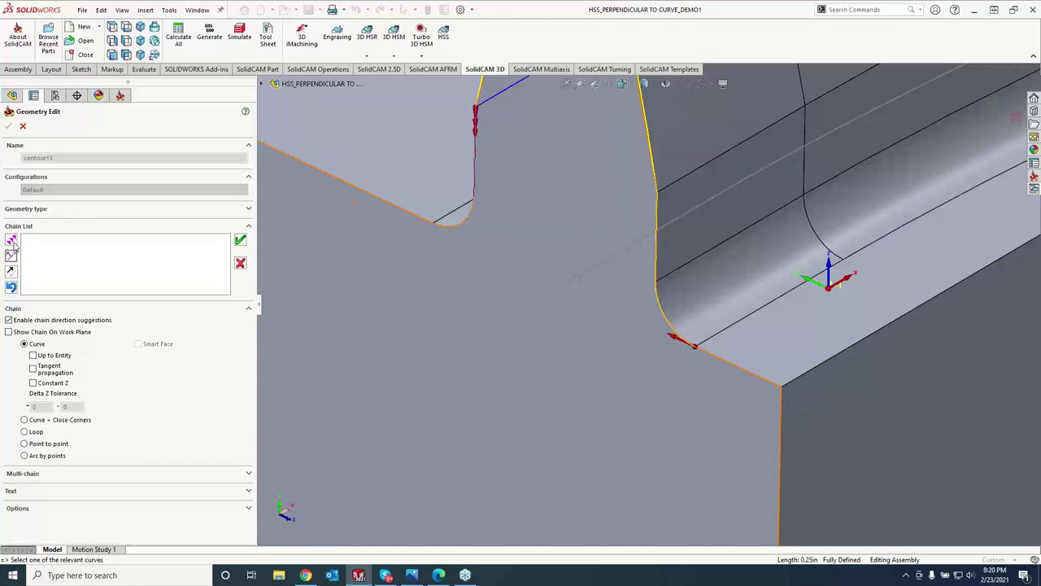
pyautogui.click(240, 240)
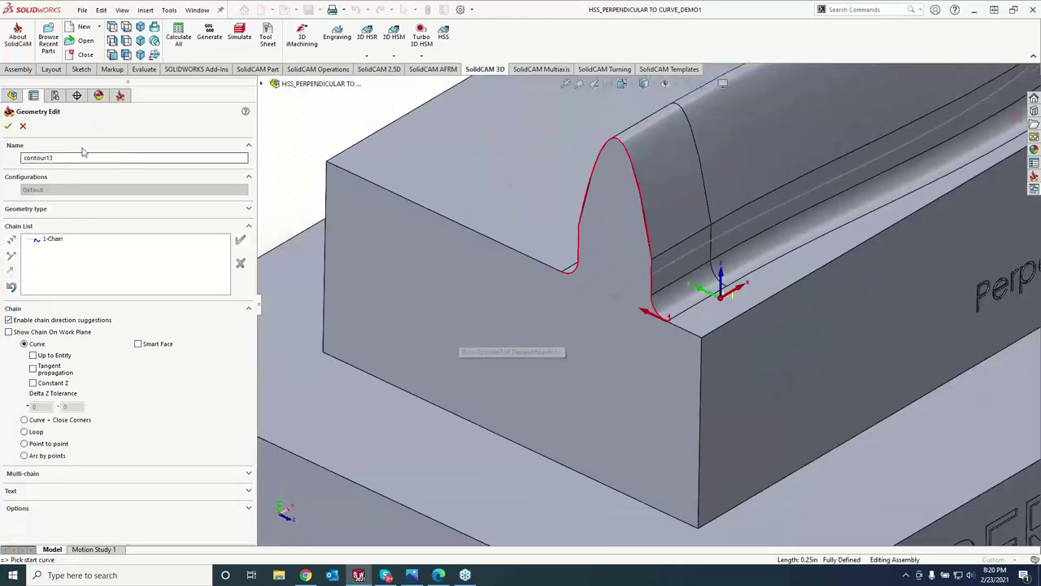
pyautogui.click(11, 127)
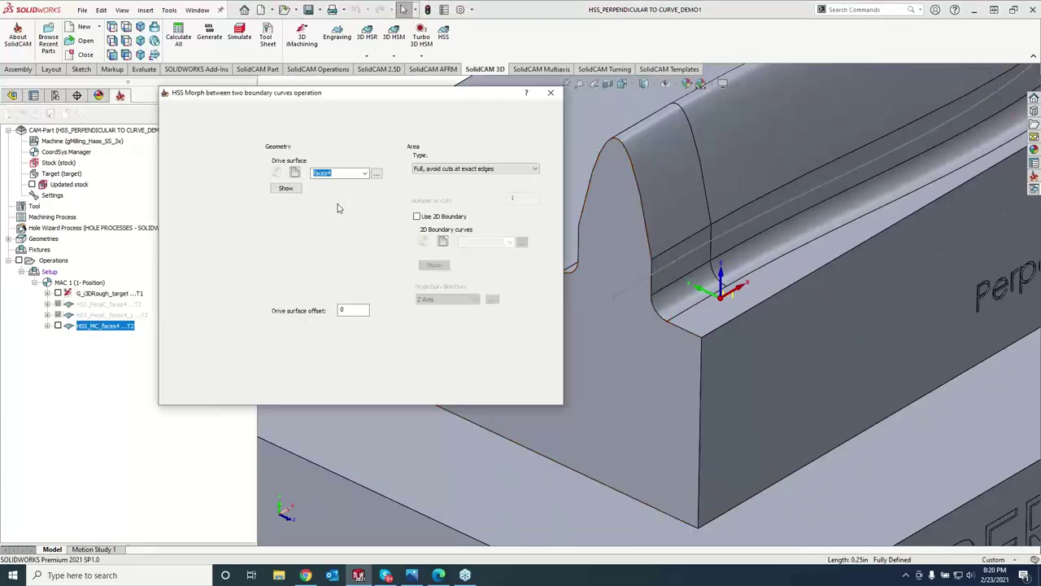
# Chain the rib's far-end profile, correcting a wrong segment, and save it as end edge curve contour14.
pyautogui.click(294, 269)
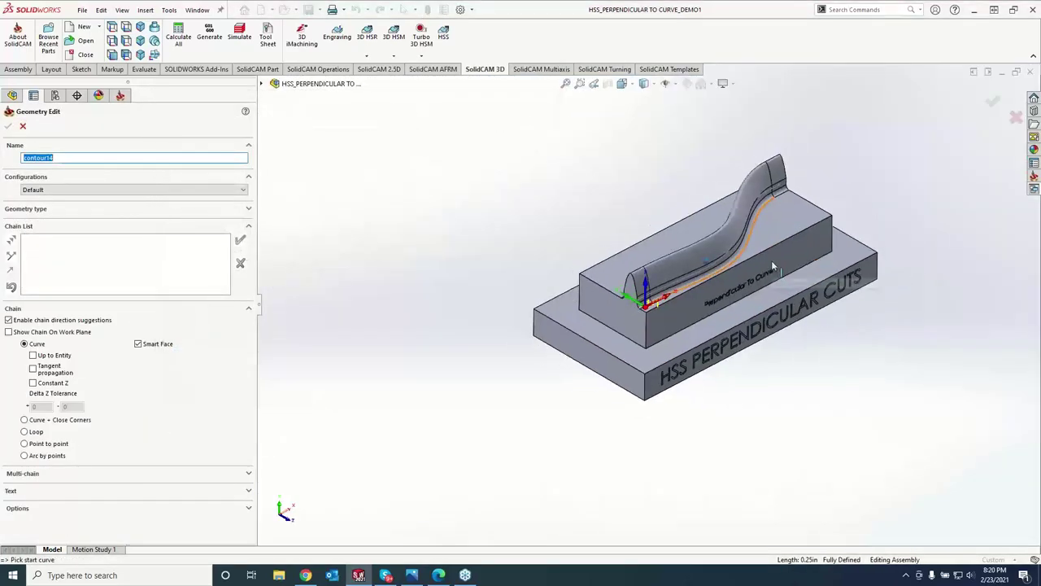
pyautogui.scroll(-6, 774, 267)
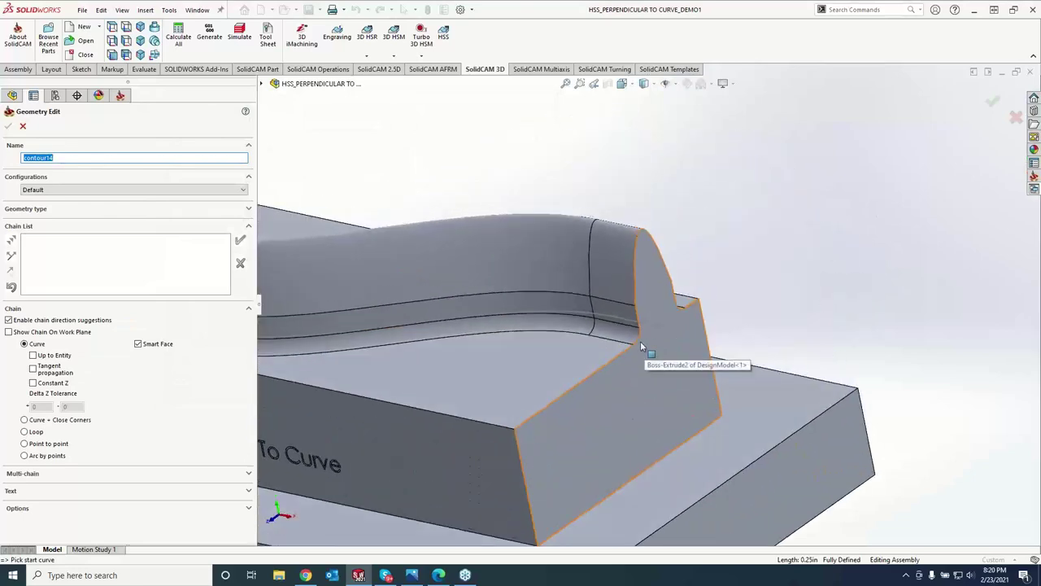
pyautogui.click(640, 341)
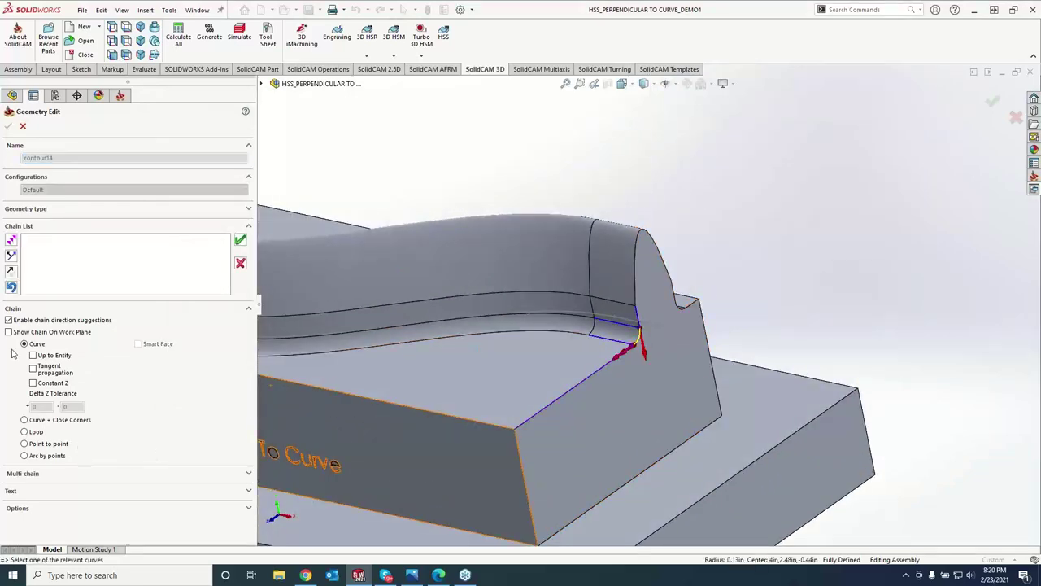
pyautogui.click(11, 255)
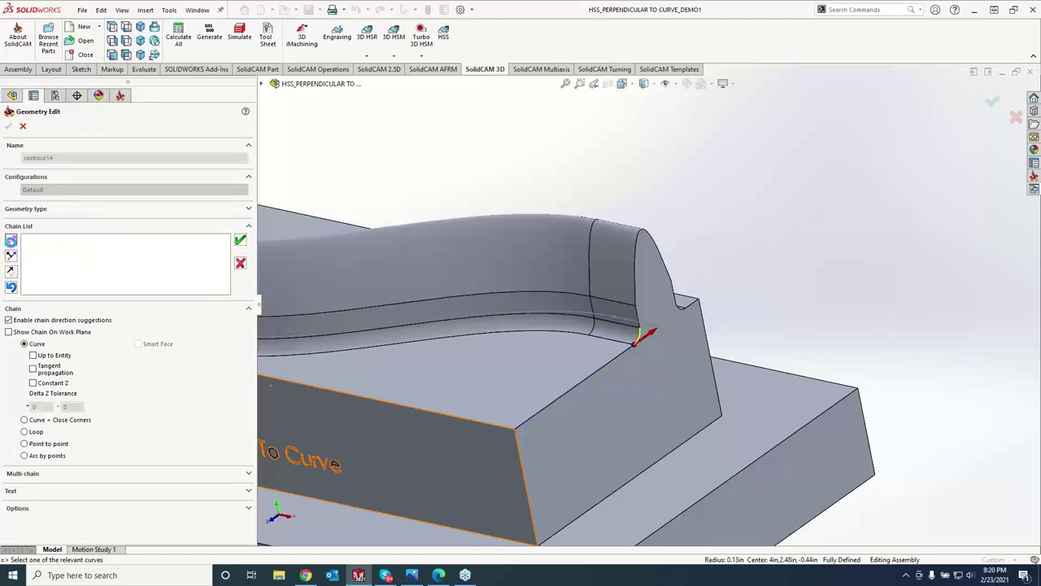
pyautogui.click(11, 286)
pyautogui.click(10, 255)
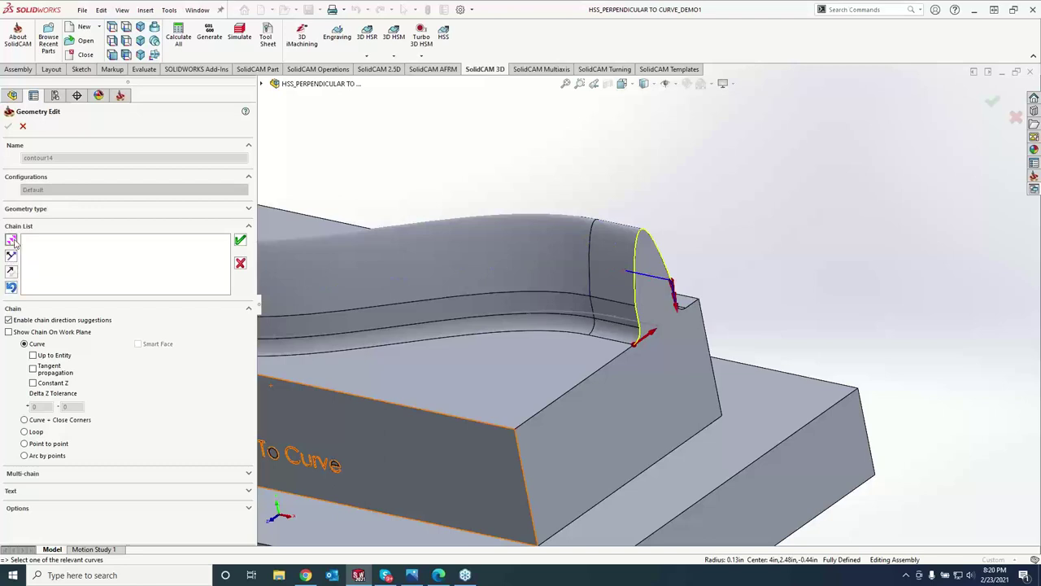
pyautogui.click(240, 239)
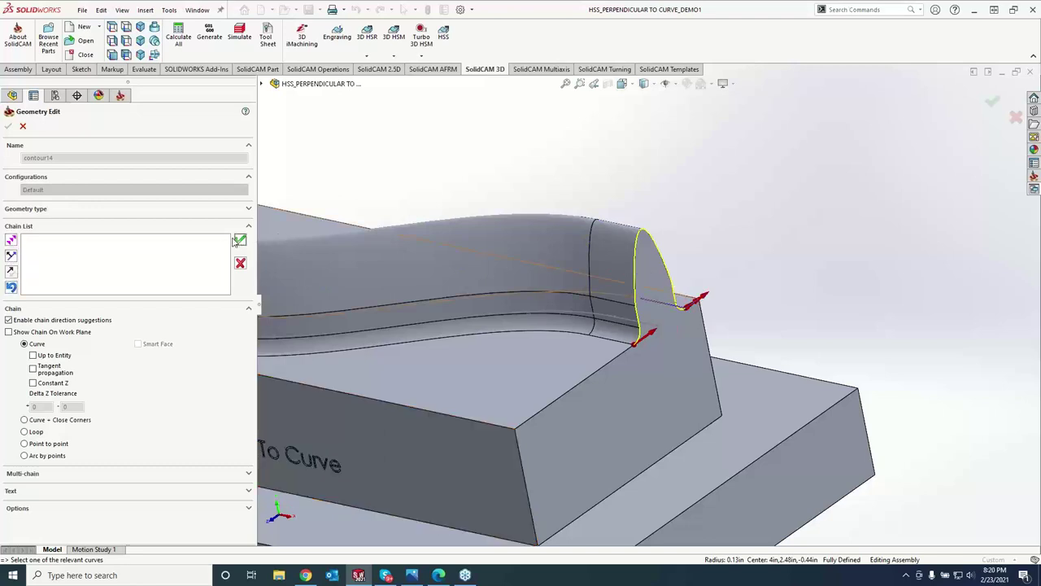
pyautogui.click(8, 126)
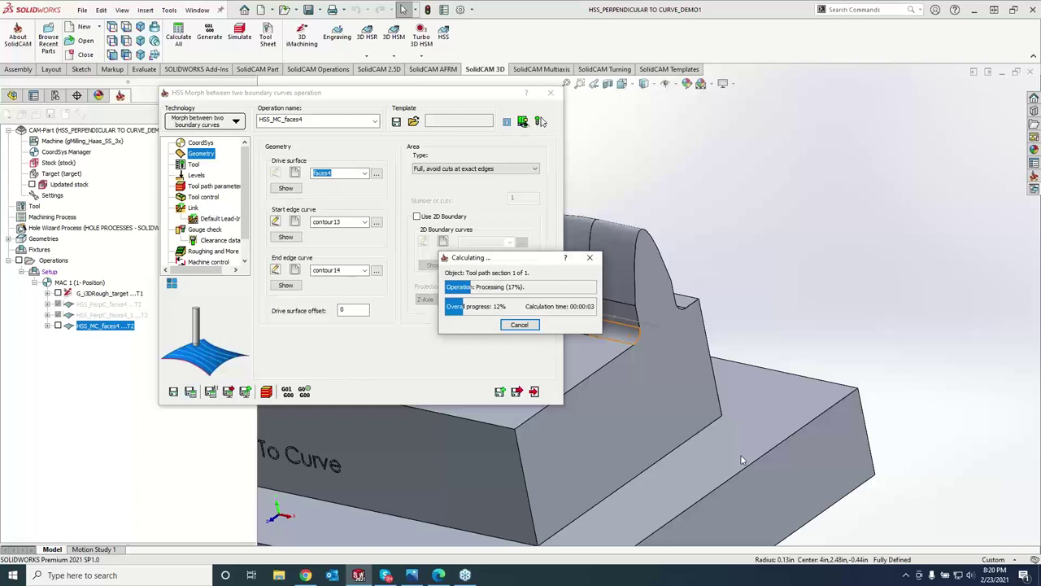
# Stop the running calculation, set Maximum step over to 0.05, and recalculate the Morph toolpath.
pyautogui.click(519, 325)
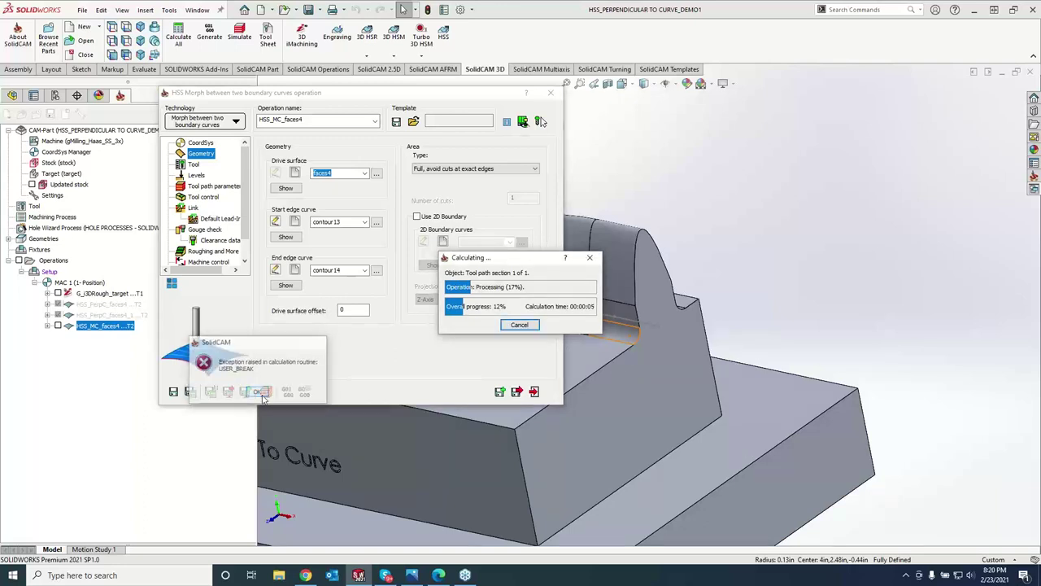
pyautogui.click(257, 392)
pyautogui.click(218, 185)
pyautogui.doubleClick(365, 268)
pyautogui.write('0.05')
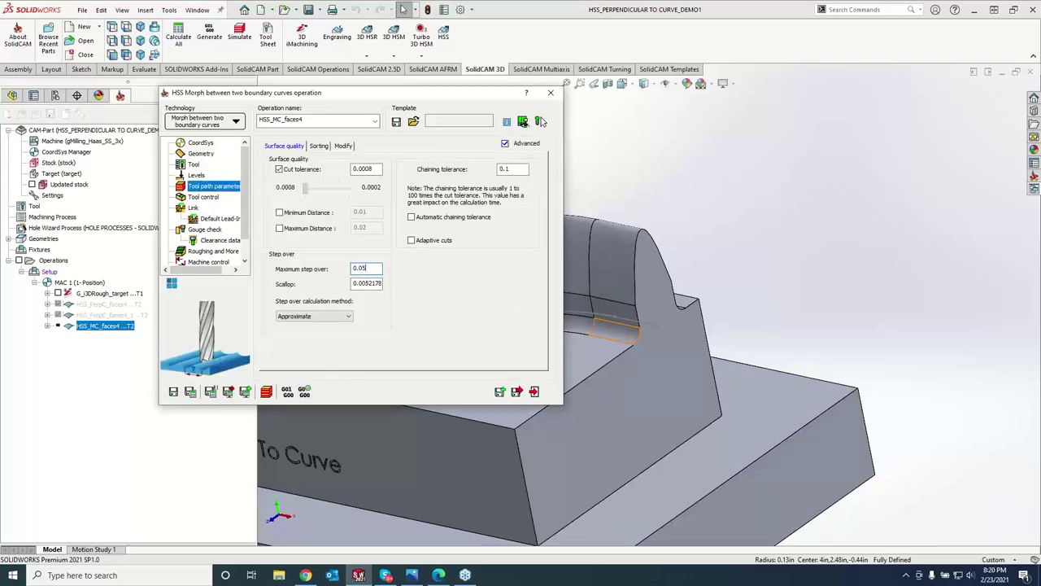
pyautogui.click(189, 392)
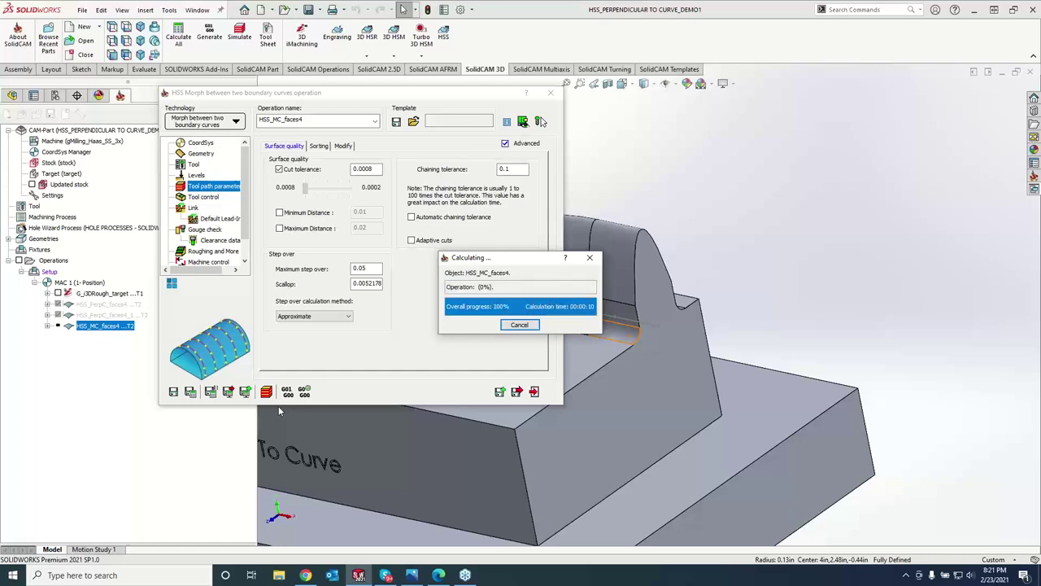
# Set large moves between slices to Blend spline links and recalculate the toolpath.
pyautogui.doubleClick(479, 97)
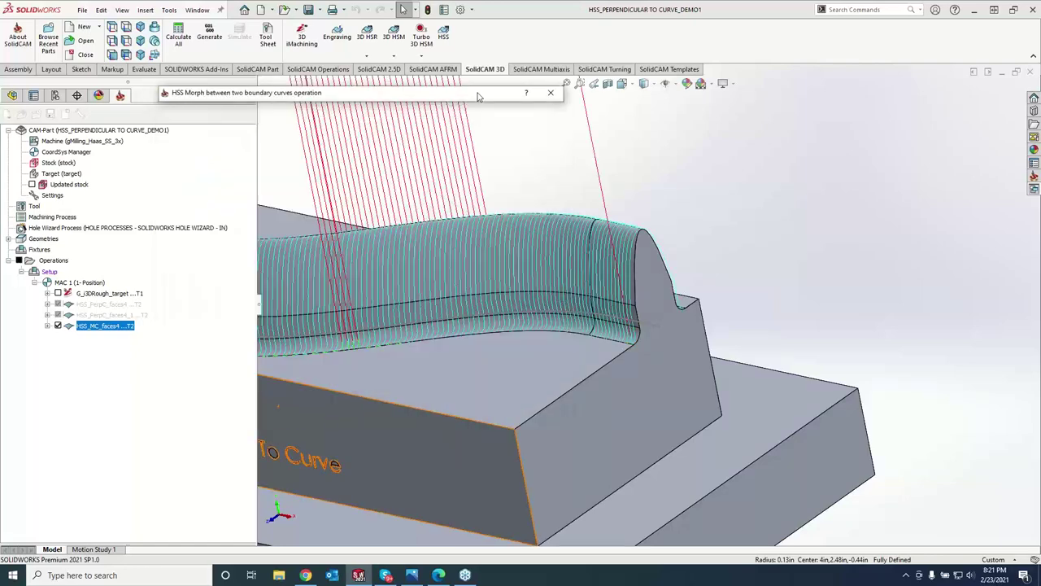
pyautogui.doubleClick(399, 97)
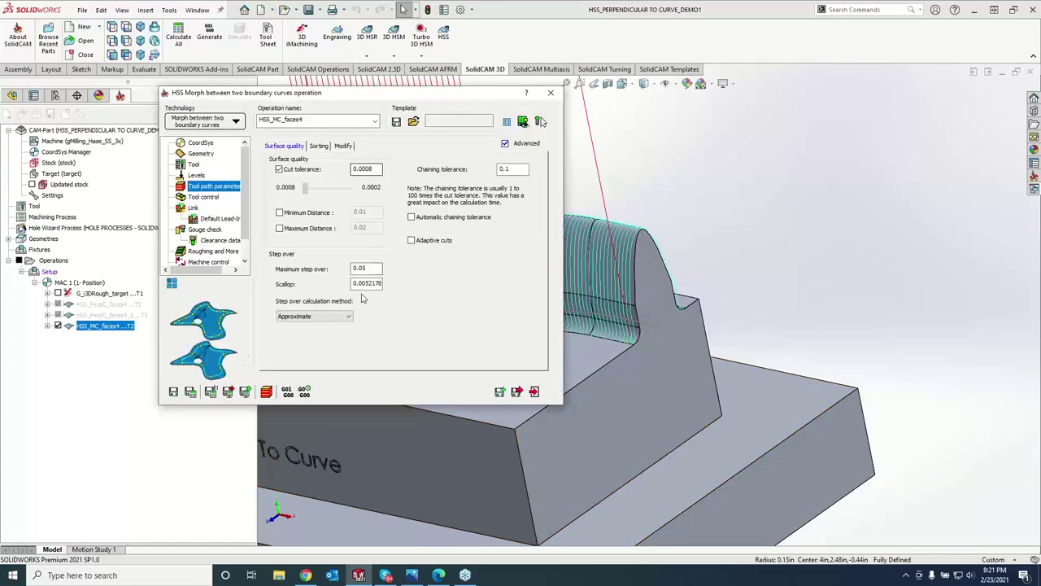
pyautogui.click(194, 209)
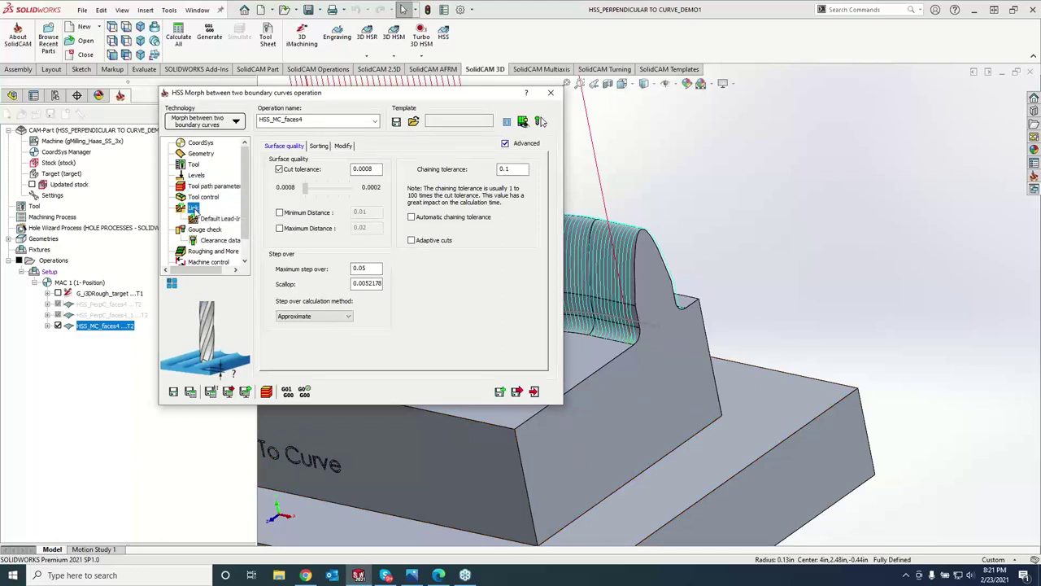
pyautogui.click(326, 146)
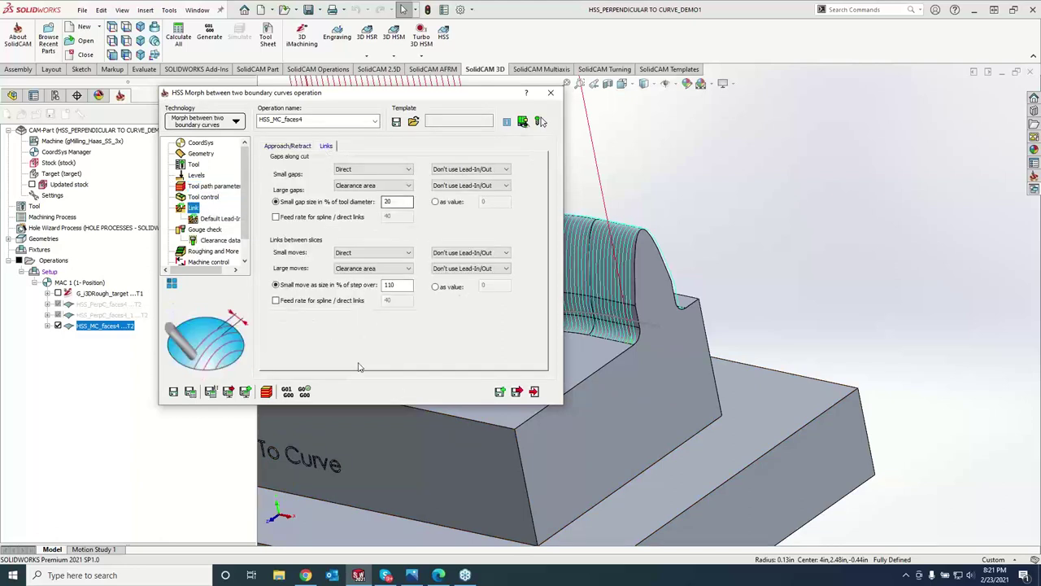
pyautogui.click(367, 270)
pyautogui.click(351, 305)
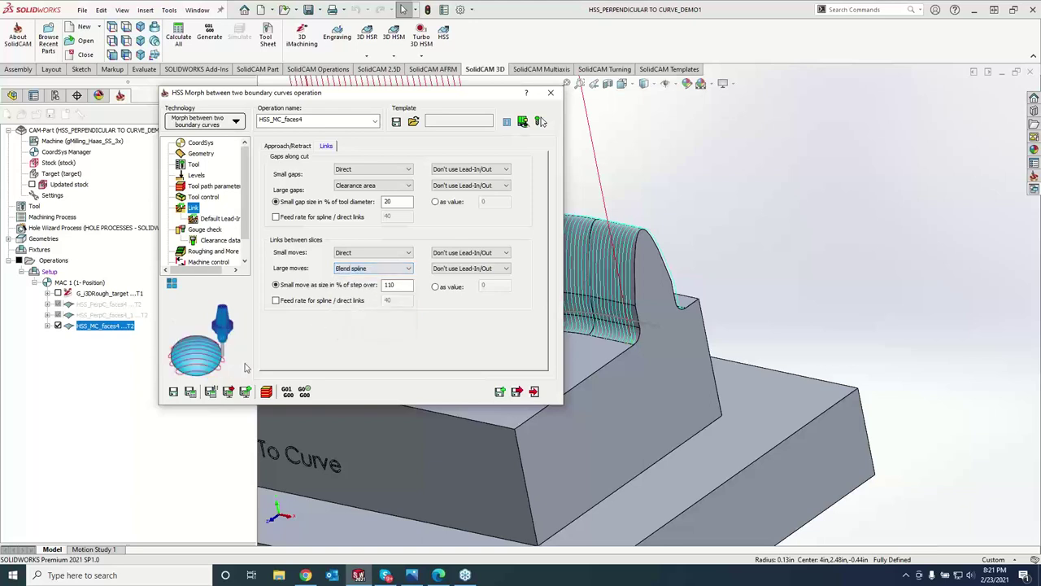
pyautogui.click(194, 394)
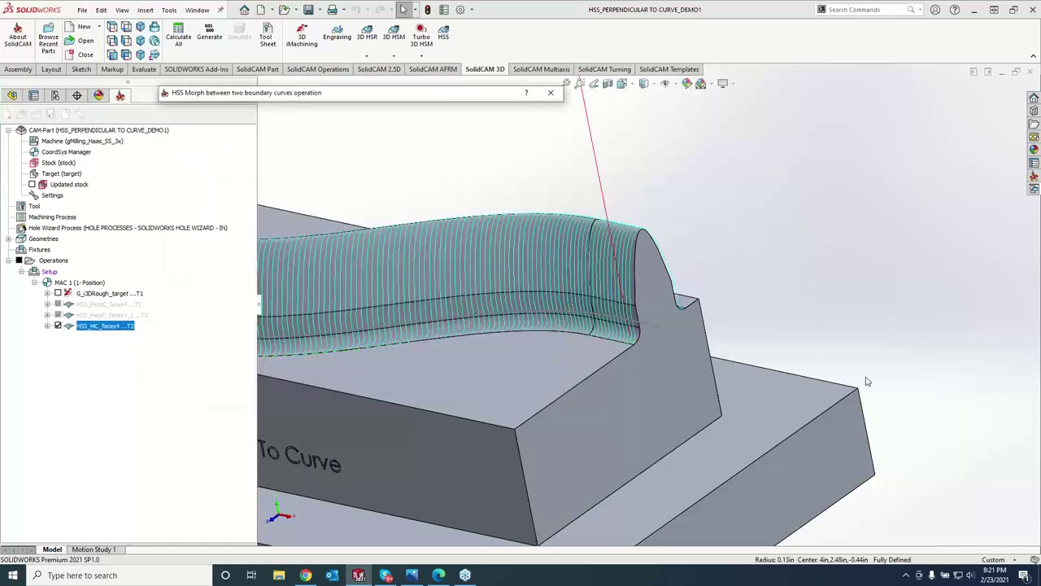
# Orbit the view to review the recalculated Morph toolpath along the rib.
pyautogui.moveTo(868, 382); pyautogui.dragTo(825, 282, button='middle')
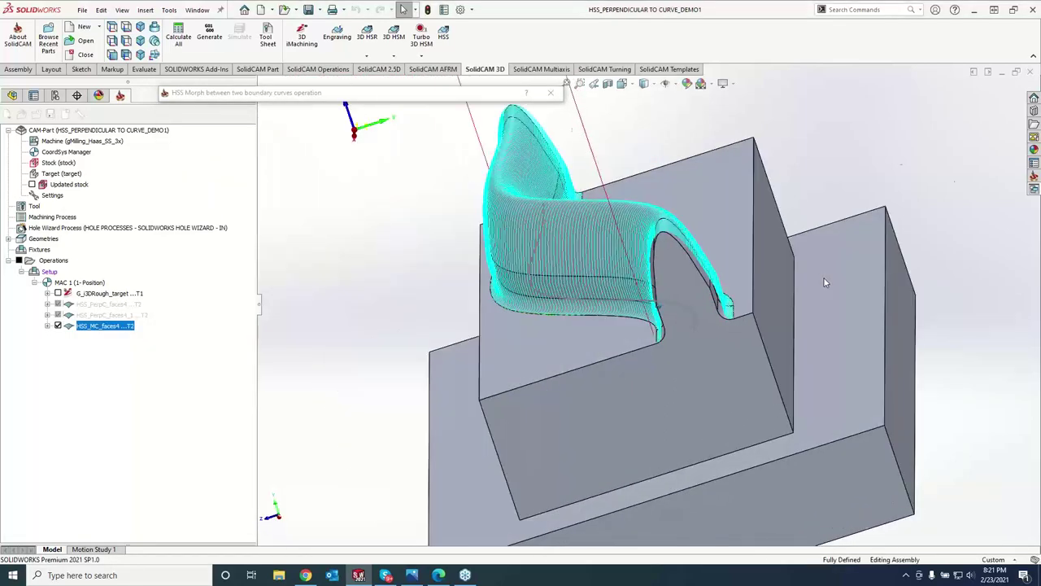
pyautogui.hotkey('ctrl', '7')
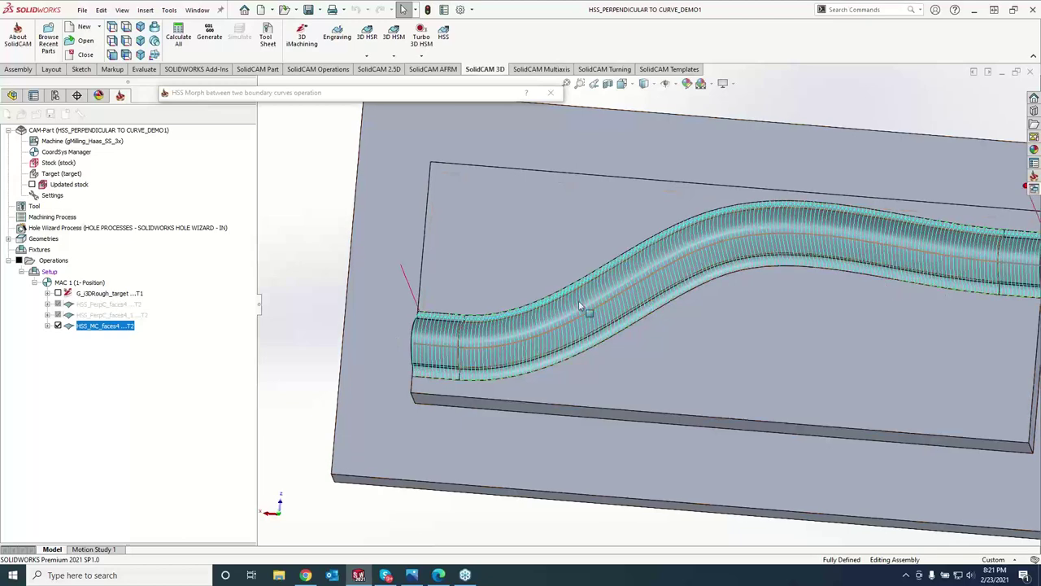
pyautogui.moveTo(619, 289); pyautogui.dragTo(820, 221, button='middle')
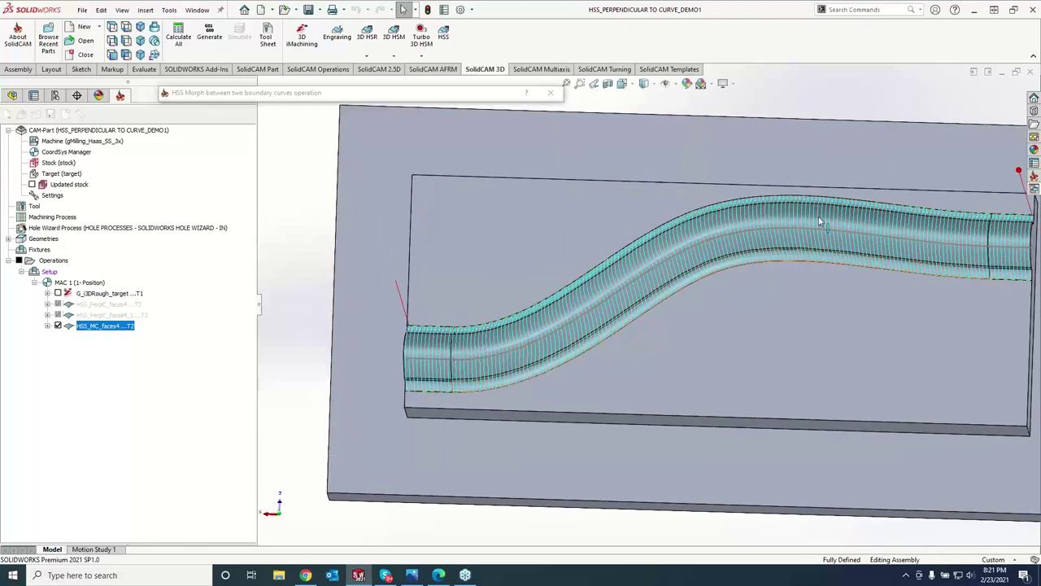
# Unsuppress and redisplay the HSS_PerpC_faces4 toolpath, then select the HSS_MC_faces4 Morph operation.
pyautogui.rightClick(83, 316)
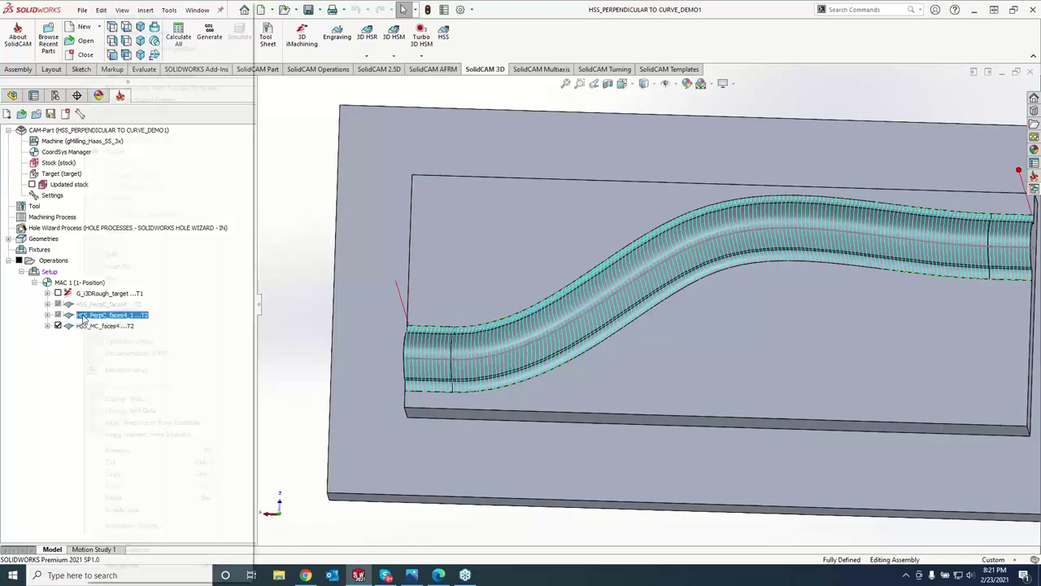
pyautogui.click(150, 566)
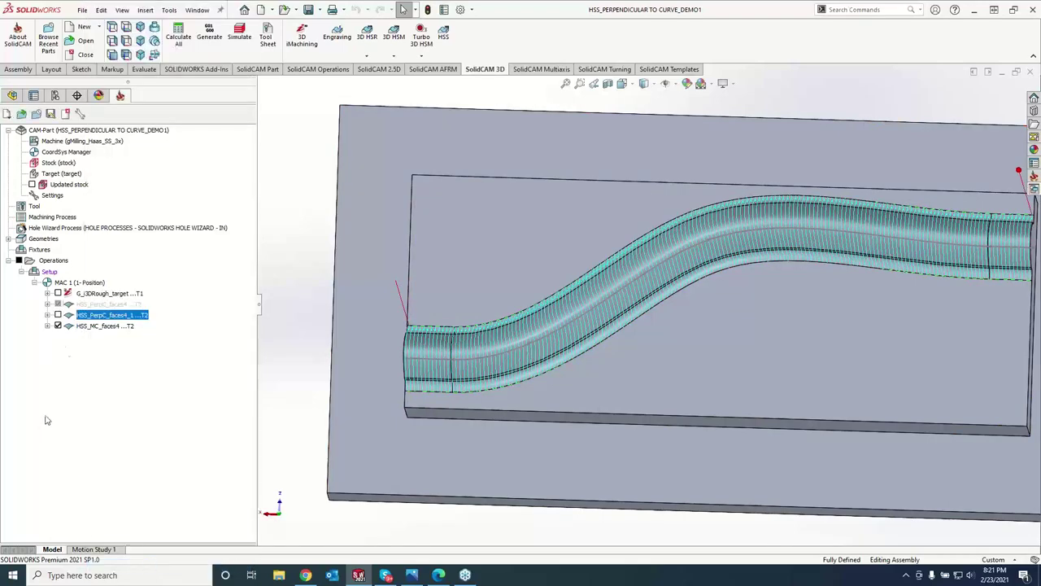
pyautogui.click(57, 315)
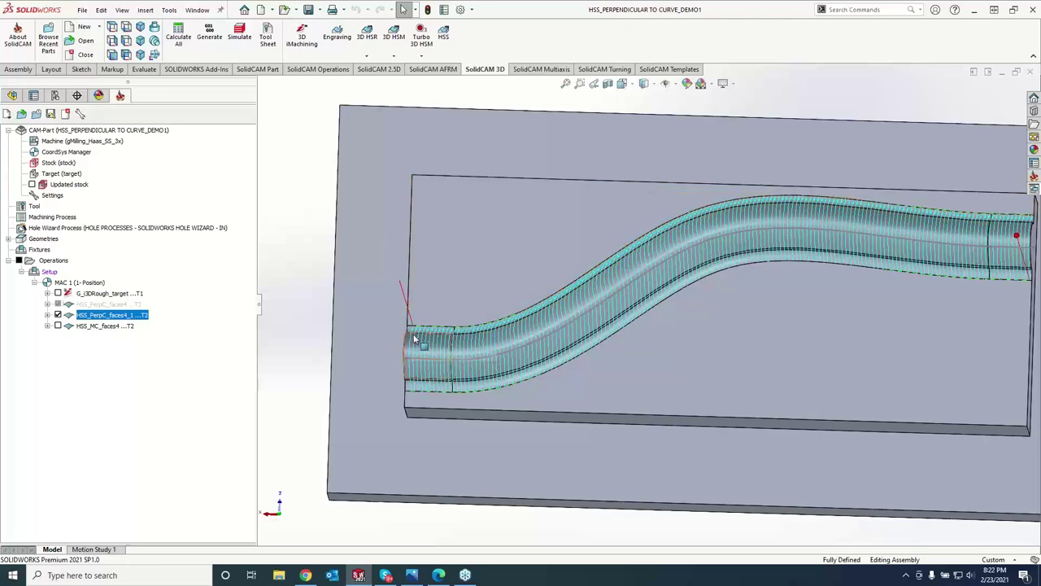
pyautogui.scroll(-5, 681, 333)
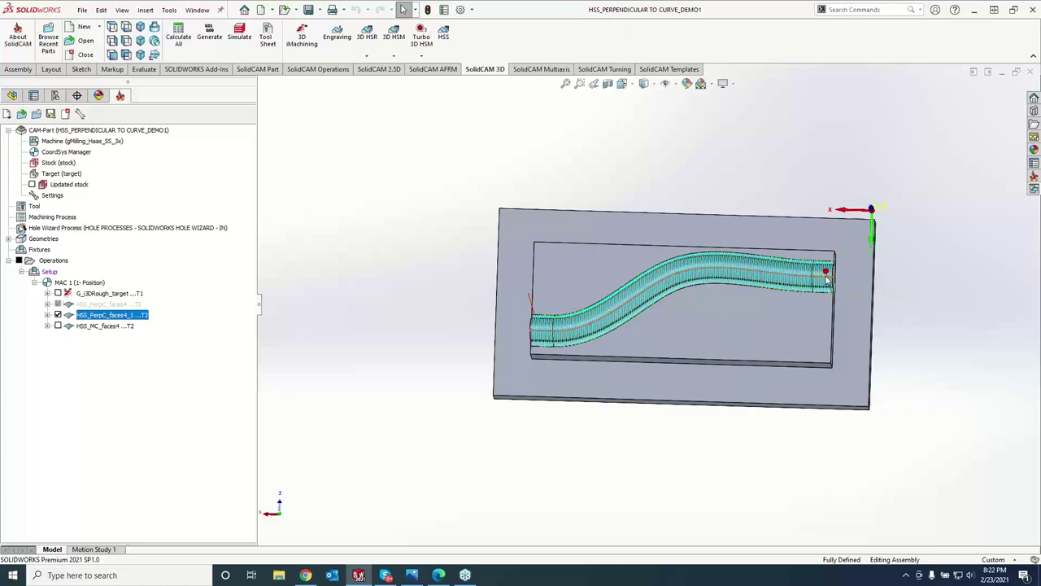
pyautogui.scroll(4, 773, 298)
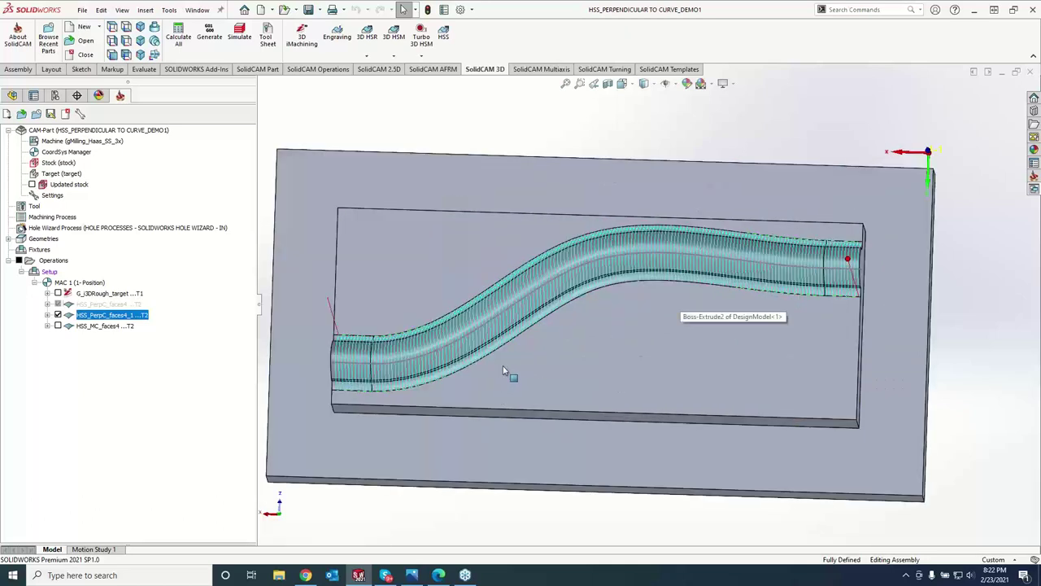
pyautogui.click(57, 315)
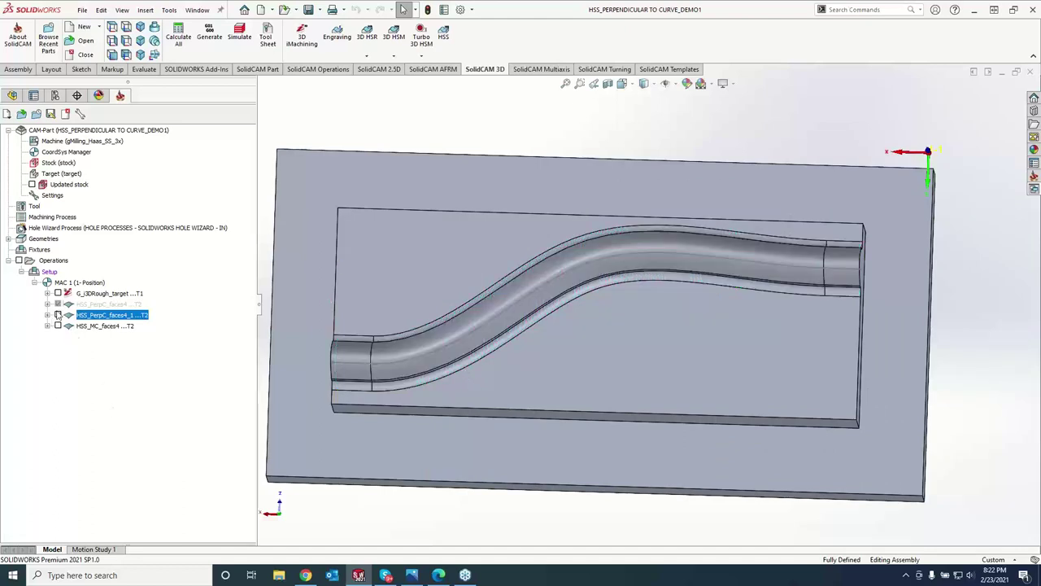
pyautogui.rightClick(84, 305)
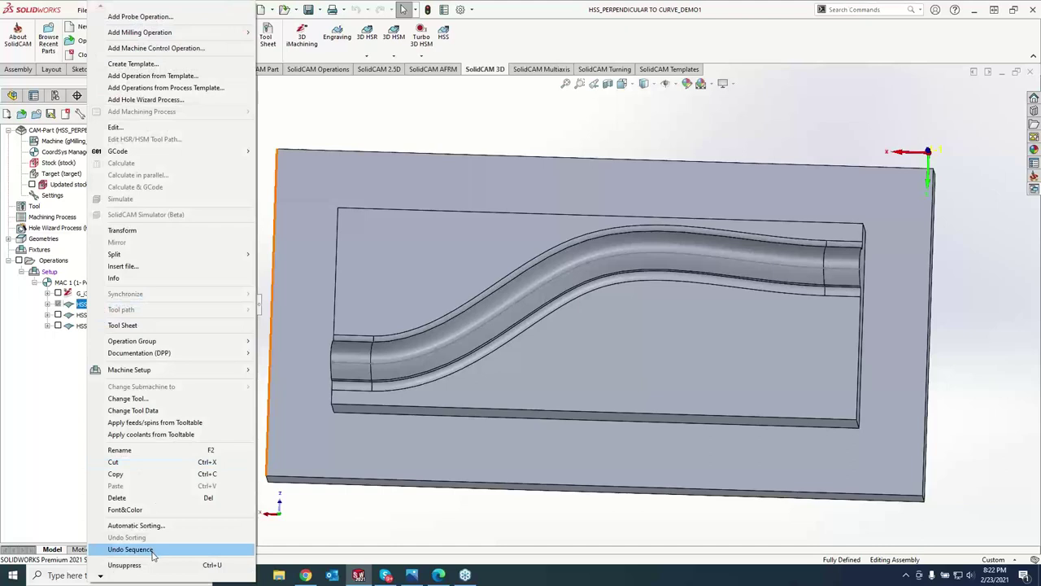
pyautogui.click(131, 564)
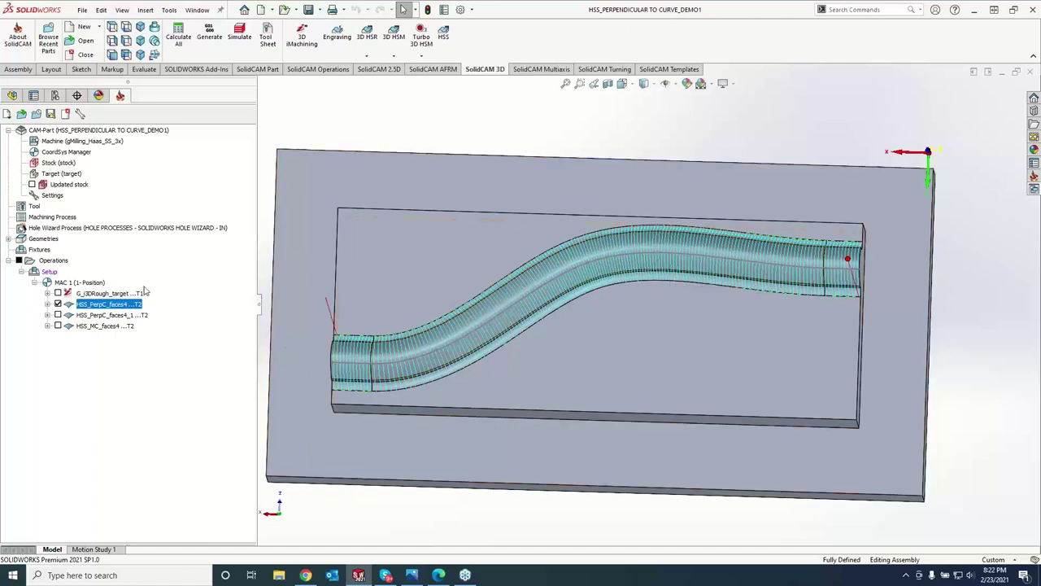
pyautogui.click(98, 326)
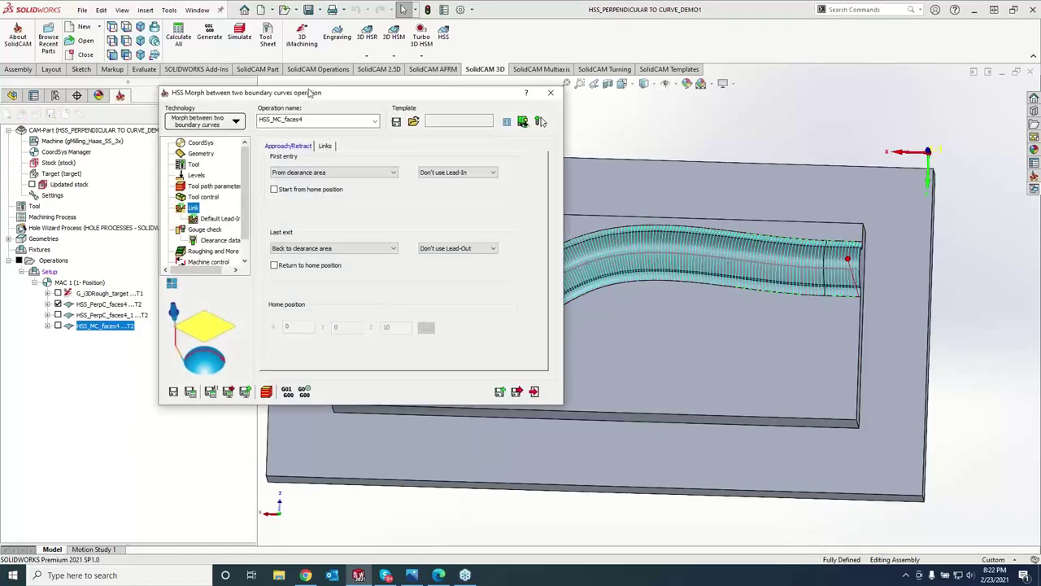
# Copy tool 2 to a new tool 3, colour it red, and assign it to HSS_MC_faces4.
pyautogui.click(222, 164)
pyautogui.click(329, 309)
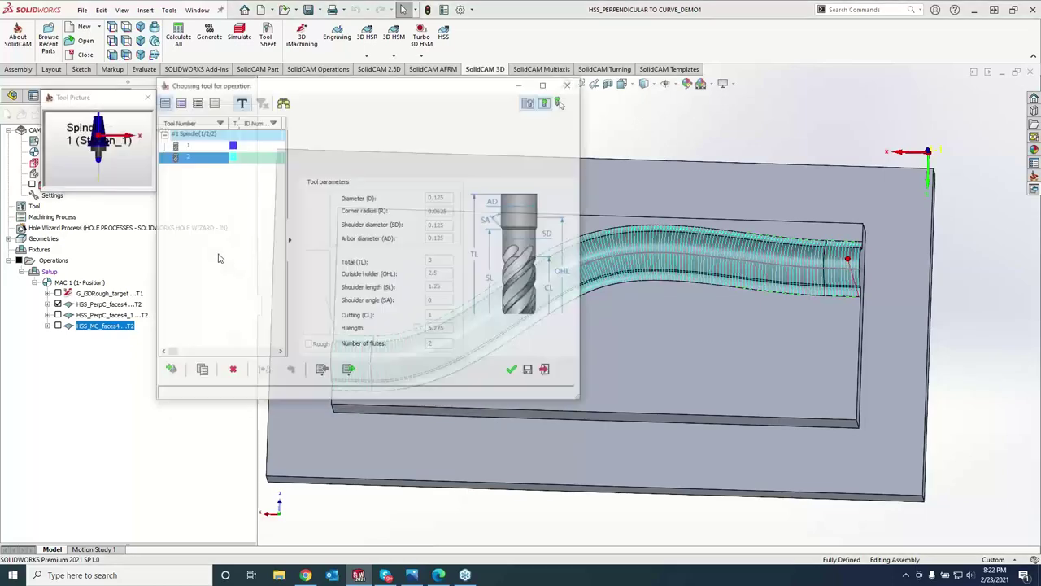
pyautogui.rightClick(202, 156)
pyautogui.click(219, 202)
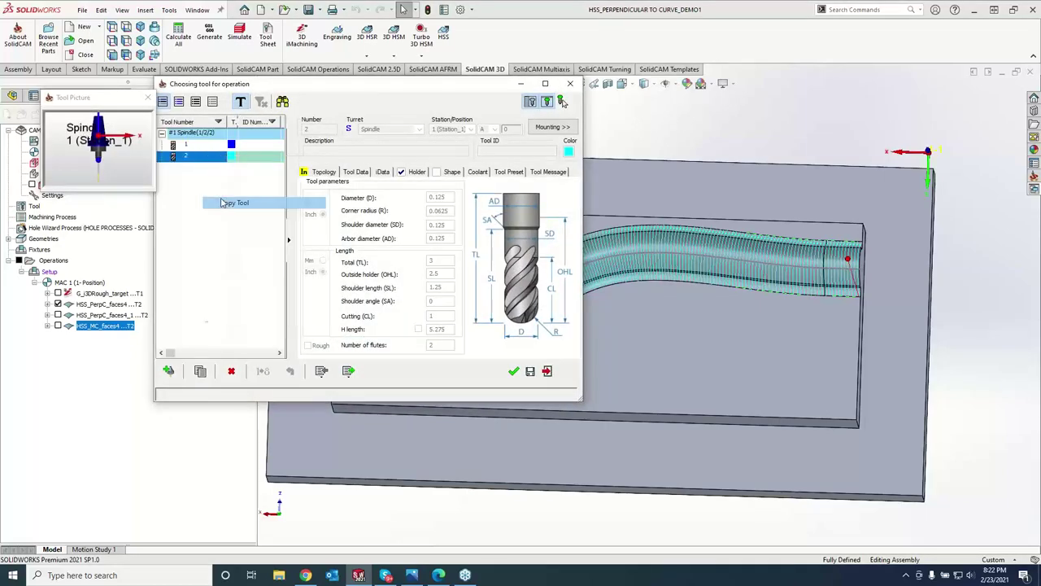
pyautogui.click(568, 152)
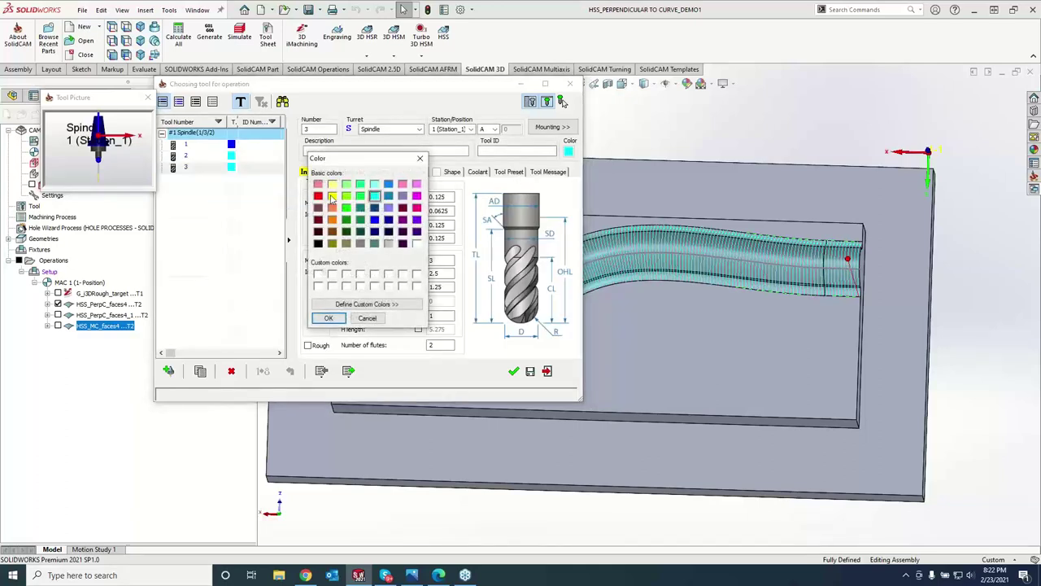
pyautogui.click(319, 196)
pyautogui.click(329, 318)
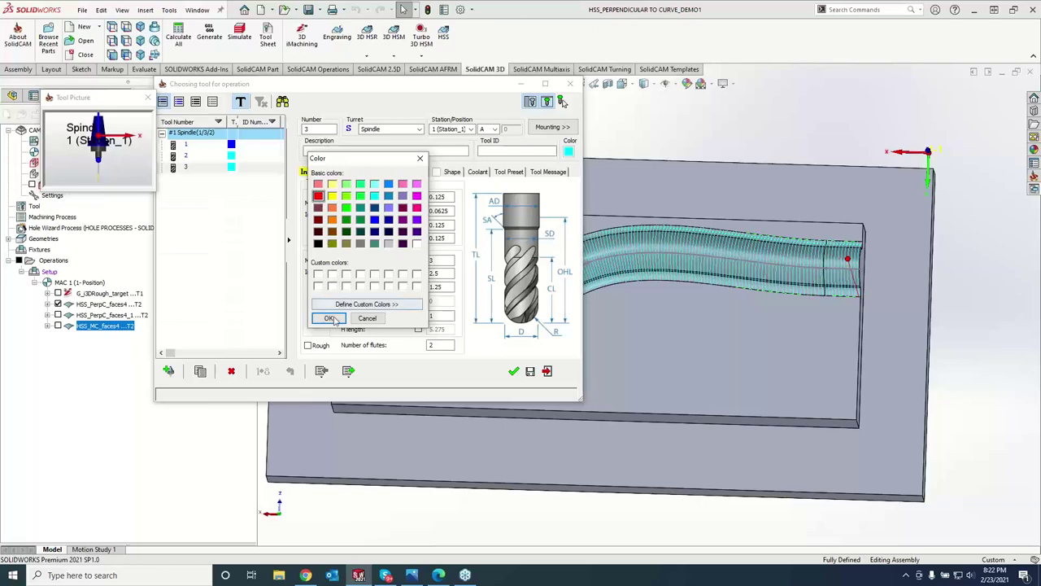
pyautogui.click(513, 372)
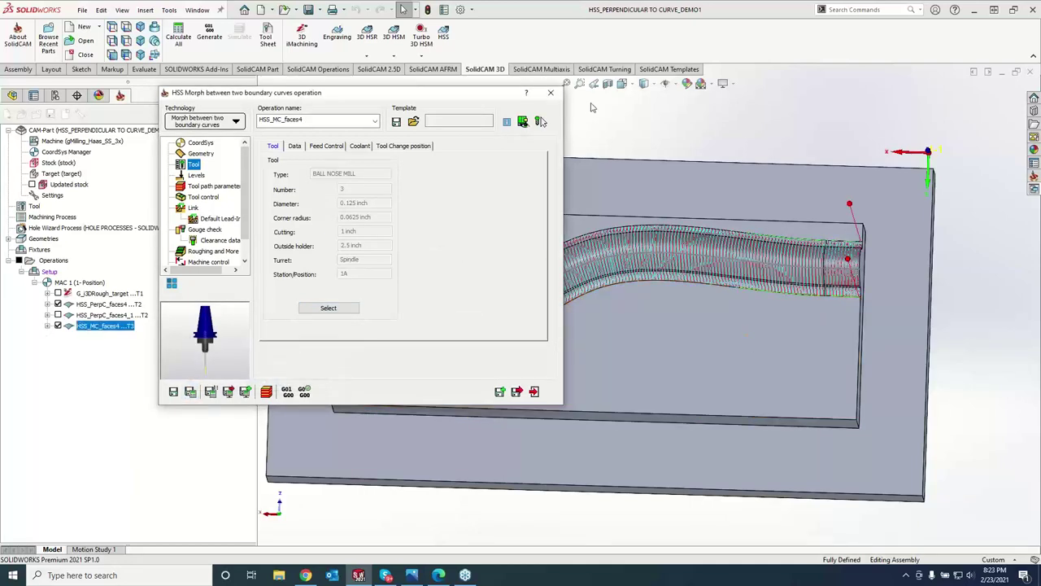
# Save the Morph operation, orbit around its red toolpath, then open HSS_PerpC_faces4's settings.
pyautogui.click(551, 92)
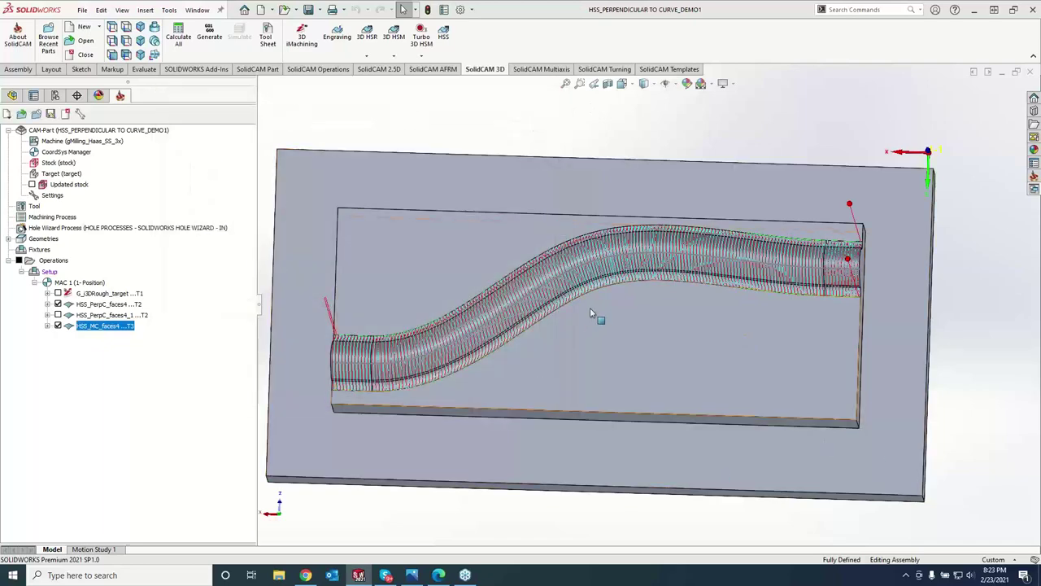
pyautogui.scroll(-5, 591, 313)
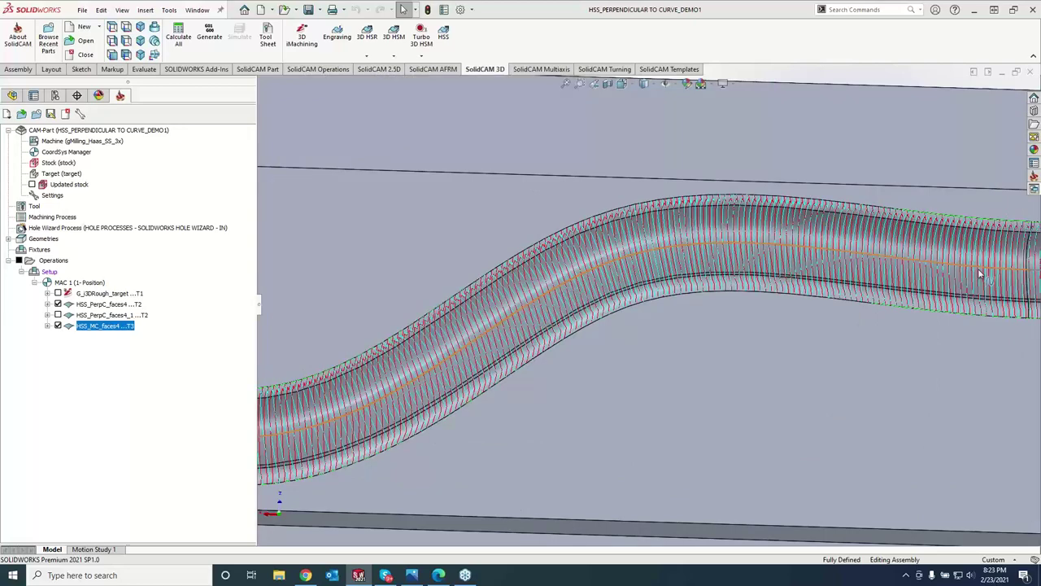
pyautogui.moveTo(978, 269); pyautogui.dragTo(462, 267, button='middle')
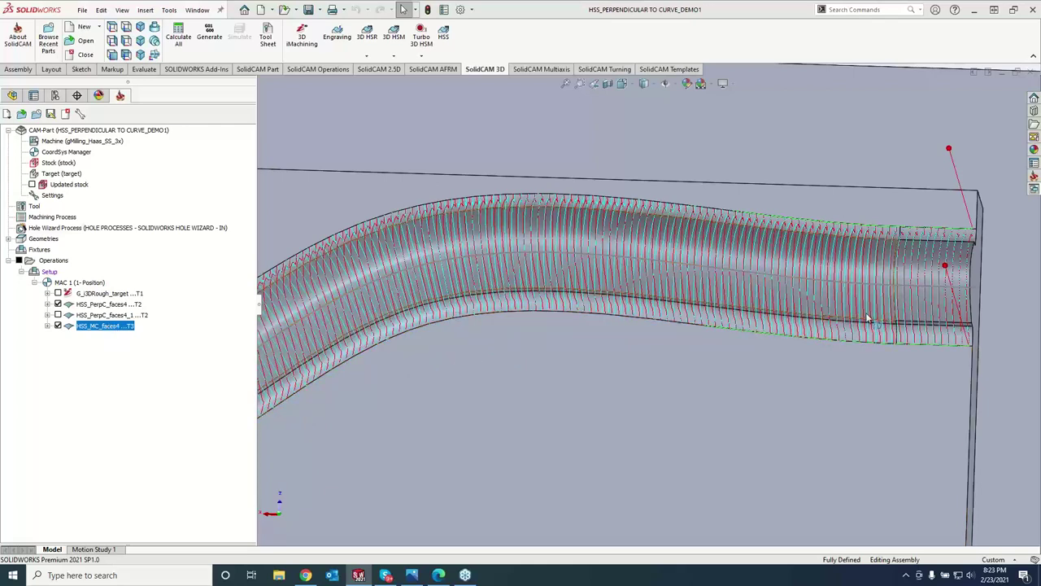
pyautogui.moveTo(868, 318); pyautogui.dragTo(903, 263, button='middle')
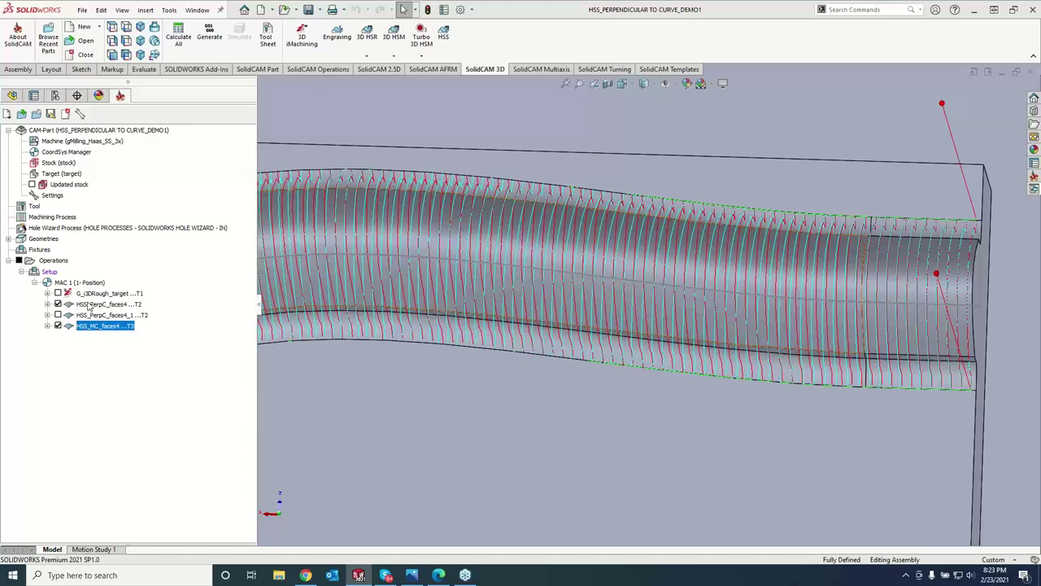
pyautogui.click(89, 304)
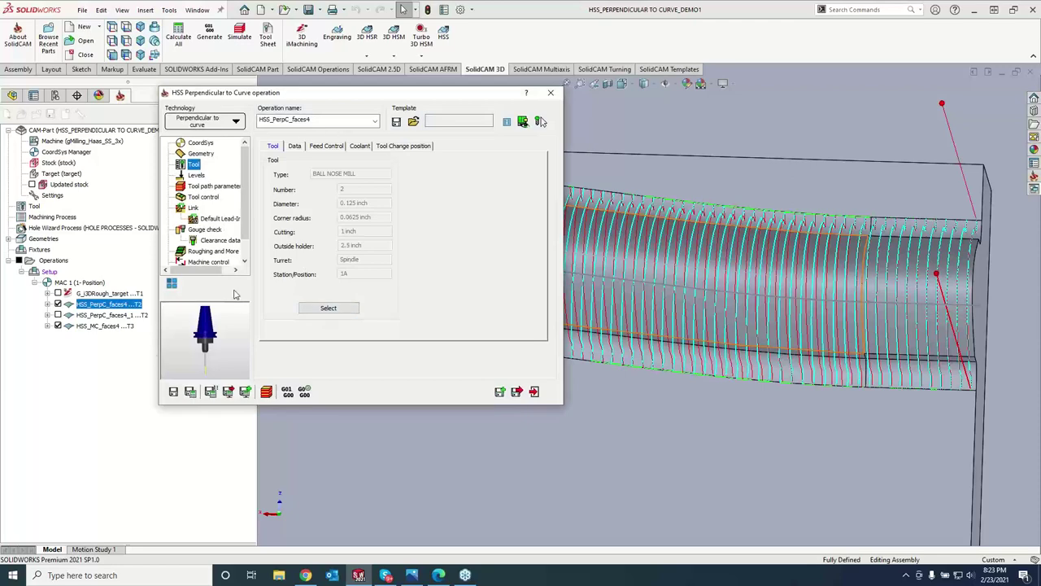
# Show lead curve contour8 for HSS_PerpC_faces4, close its settings unchanged, and zoom around the toolpaths.
pyautogui.click(196, 152)
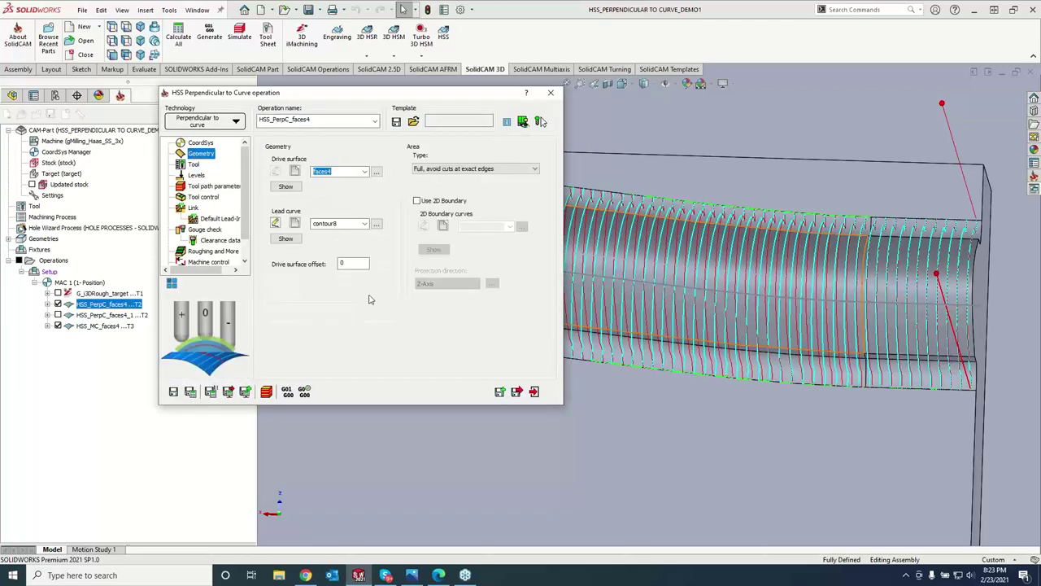
pyautogui.click(286, 239)
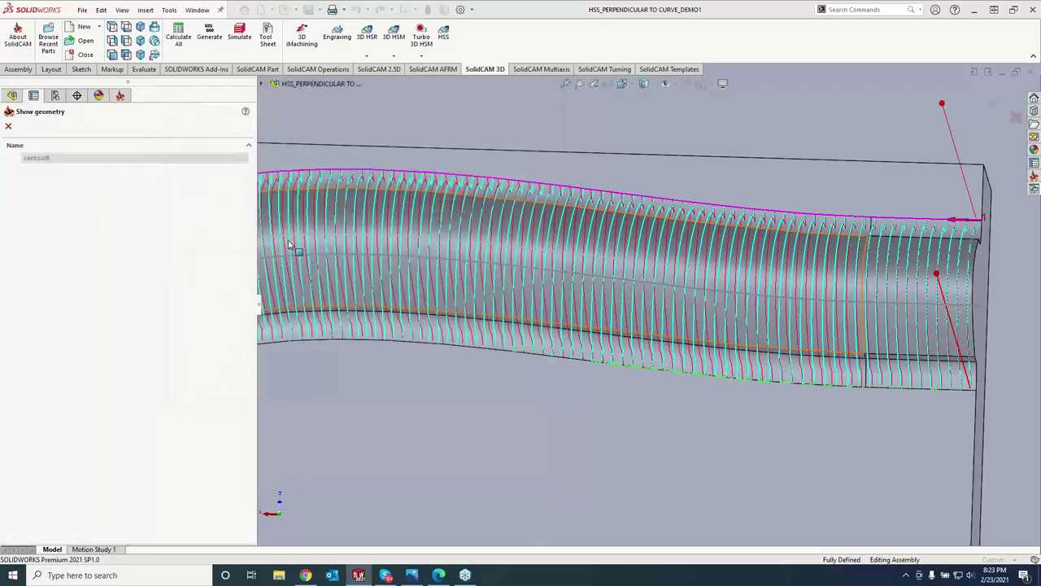
pyautogui.click(8, 126)
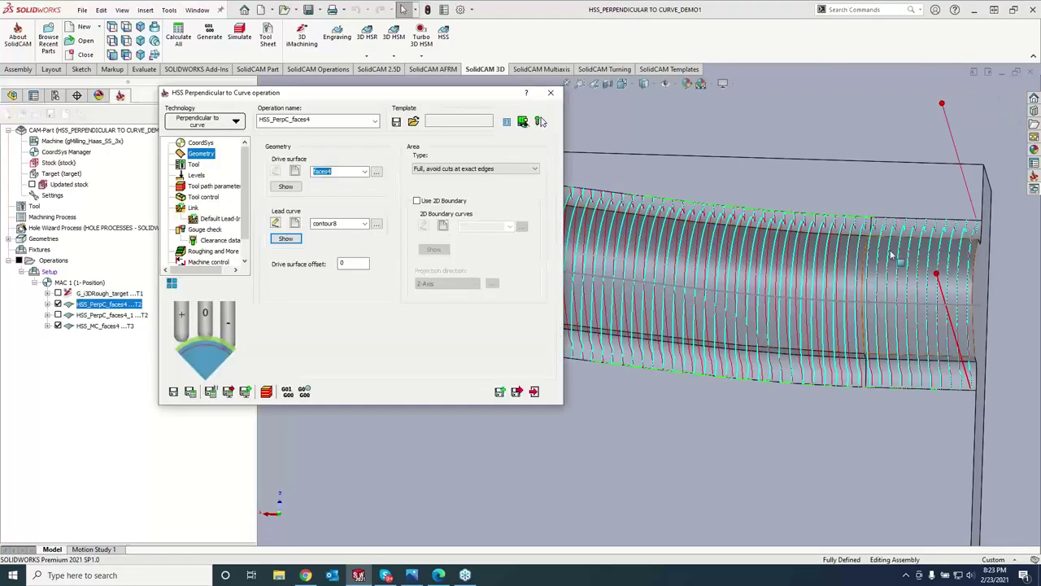
pyautogui.click(551, 93)
pyautogui.scroll(-3, 434, 242)
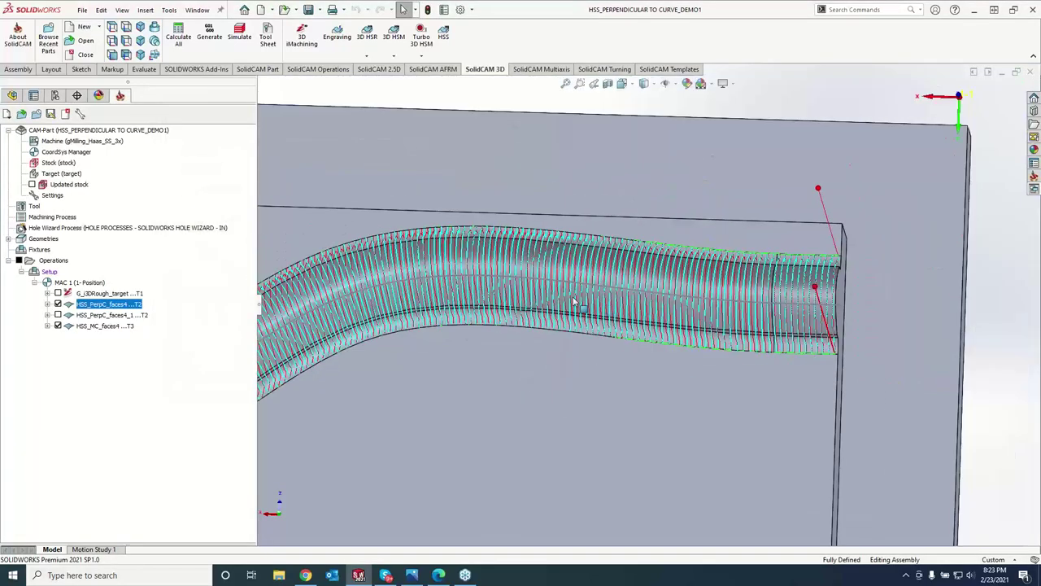
pyautogui.scroll(5, 435, 241)
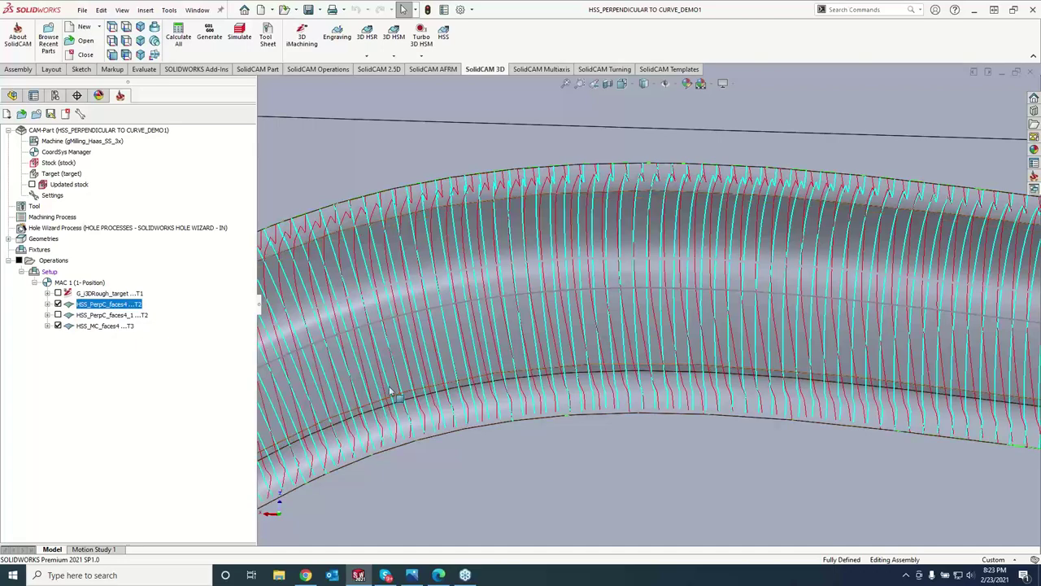
pyautogui.scroll(5, 383, 407)
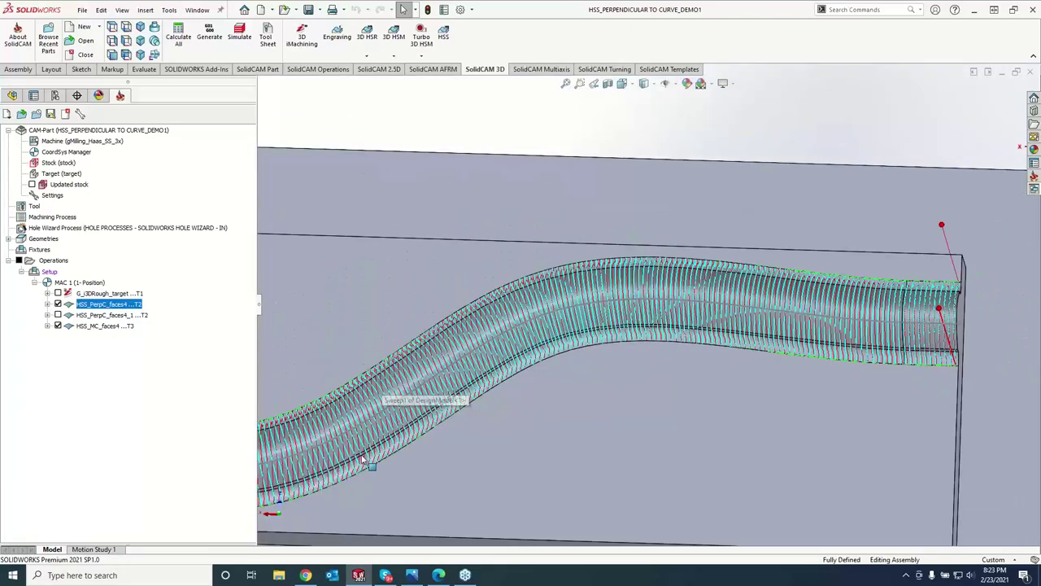
pyautogui.scroll(-5, 362, 464)
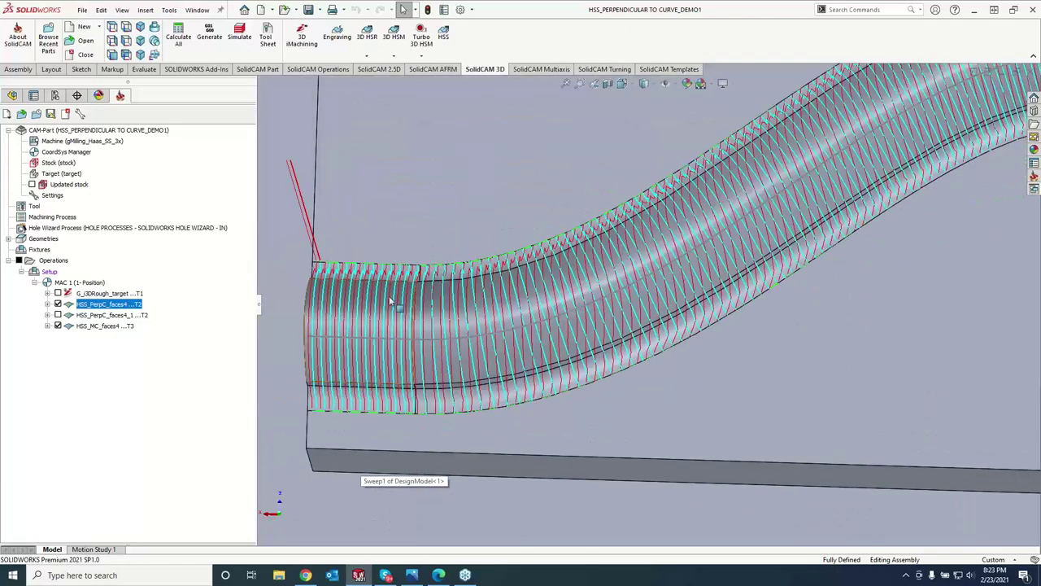
pyautogui.scroll(-3, 350, 305)
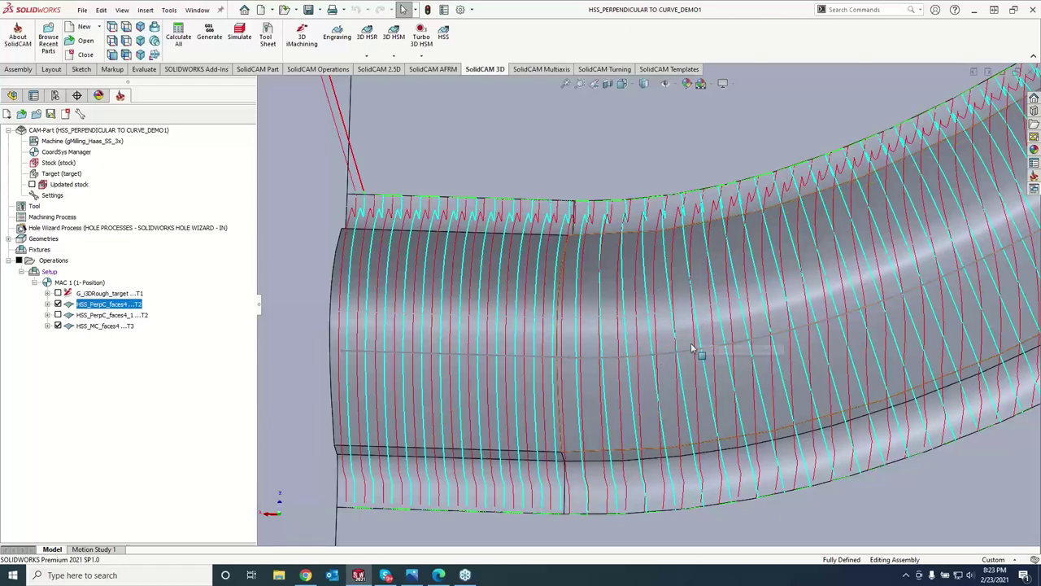
pyautogui.scroll(6, 781, 326)
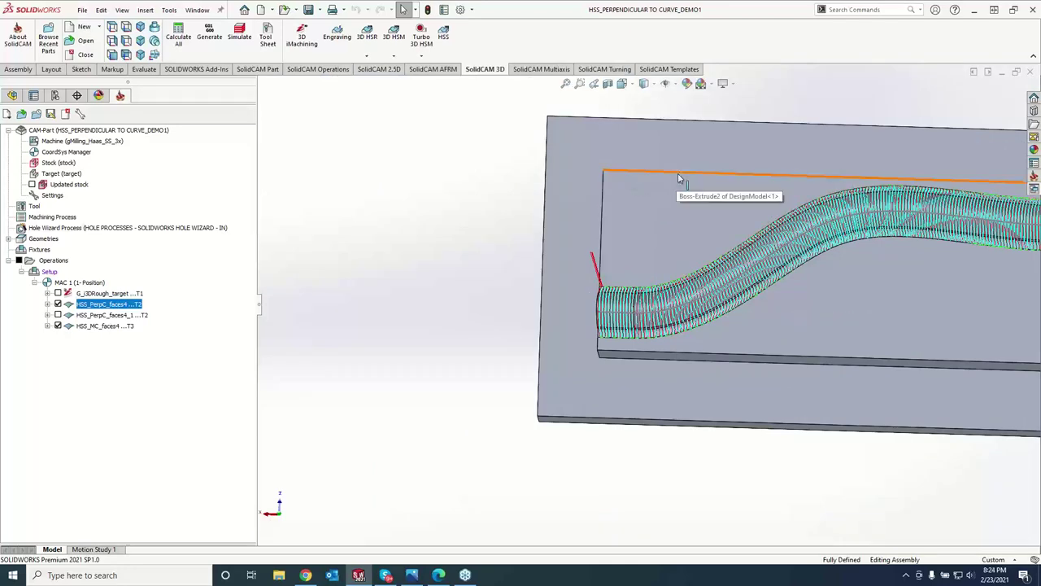
# Swap the displayed toolpath from HSS_PerpC_faces4 to HSS_PerpC_faces4_1 and zoom to fit the part.
pyautogui.scroll(-5, 735, 317)
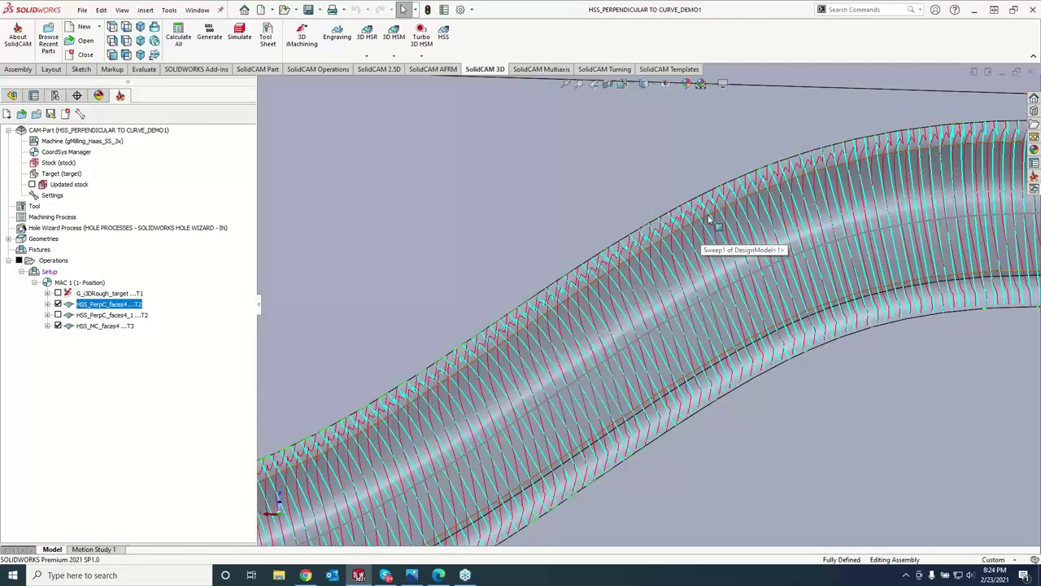
pyautogui.click(58, 304)
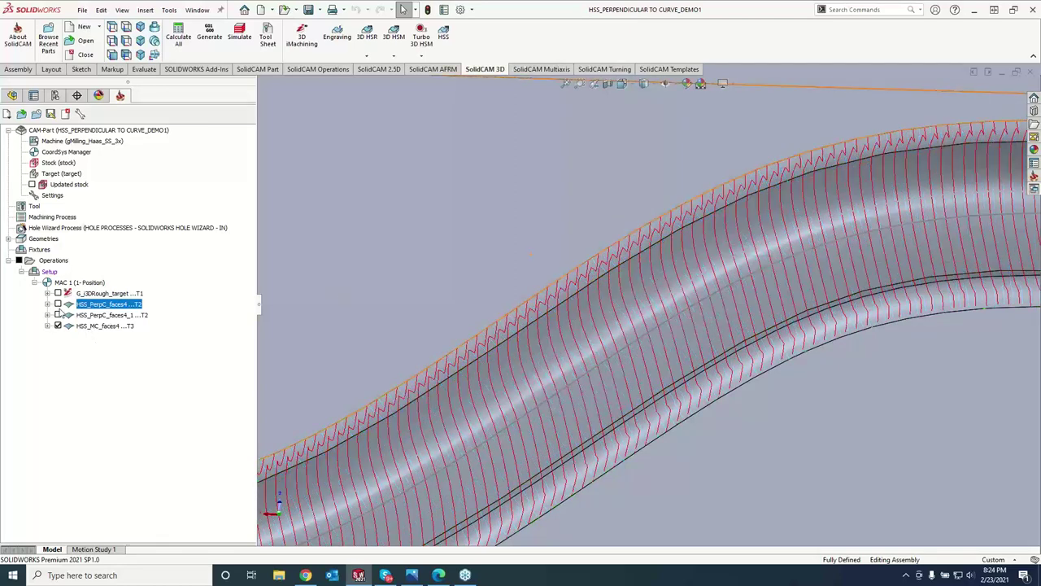
pyautogui.click(58, 315)
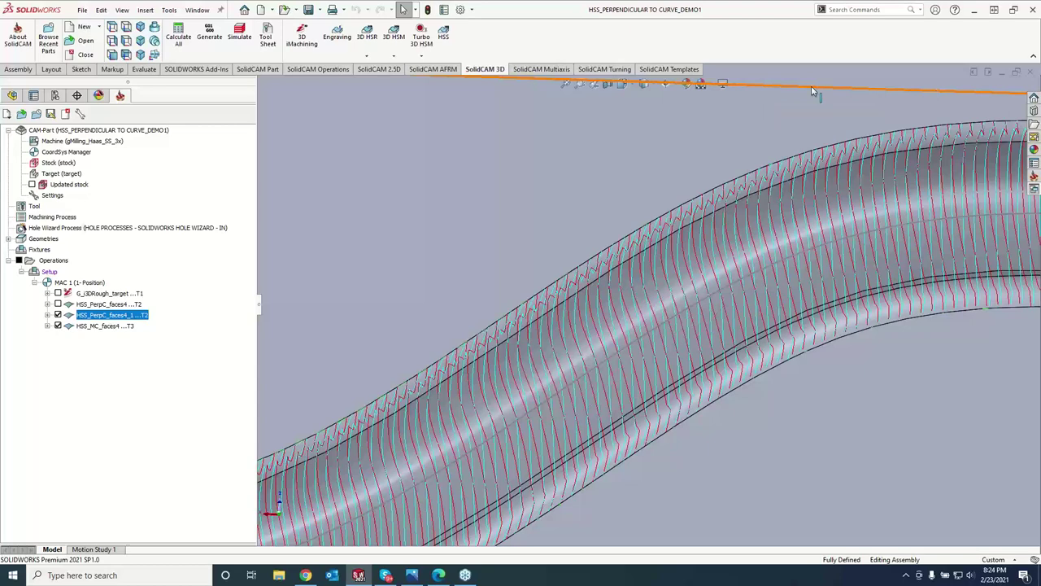
pyautogui.press('f')
pyautogui.scroll(-3, 763, 324)
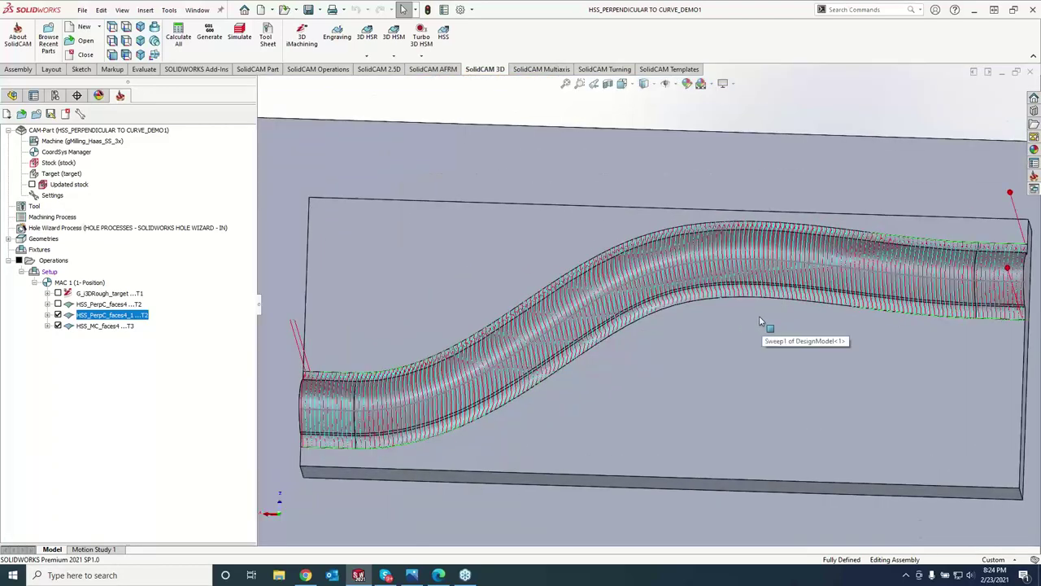
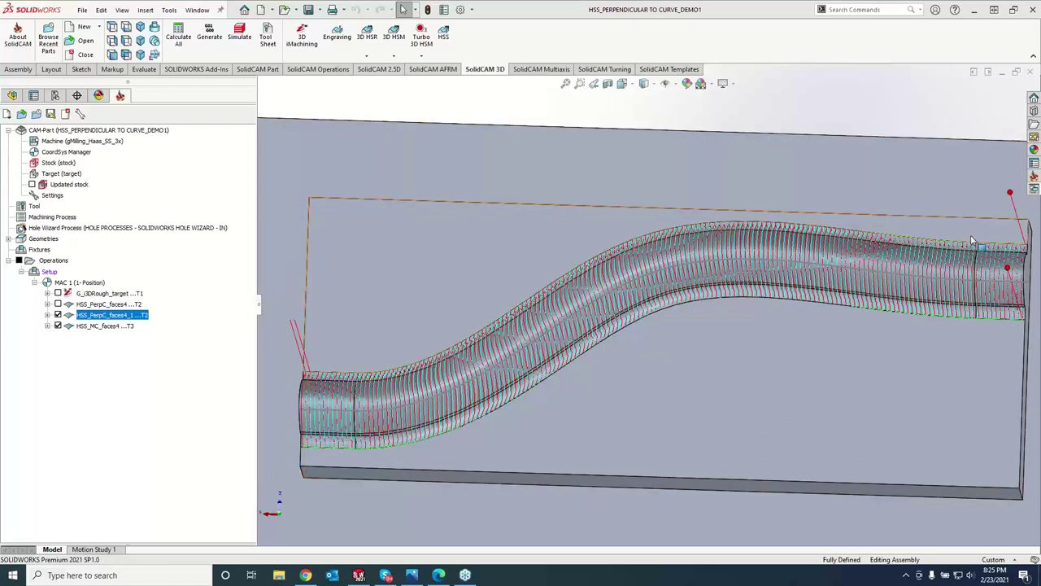
# Close the S-curve CAM-Part and reopen recent CAM-Part HSS_PERPENDICULAR TO CURVE_INTRO, declining the model search.
pyautogui.click(381, 384)
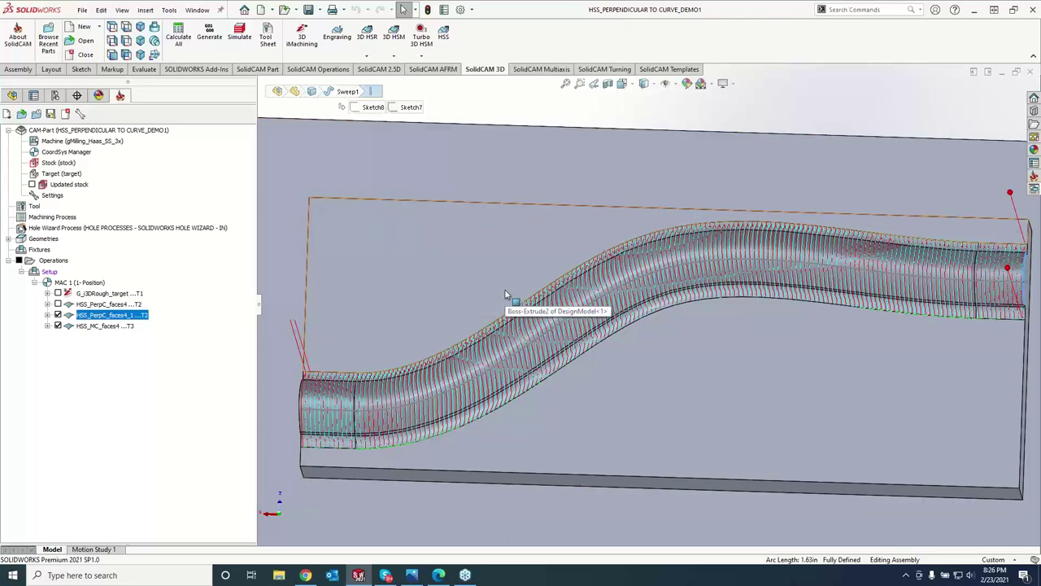
pyautogui.click(66, 113)
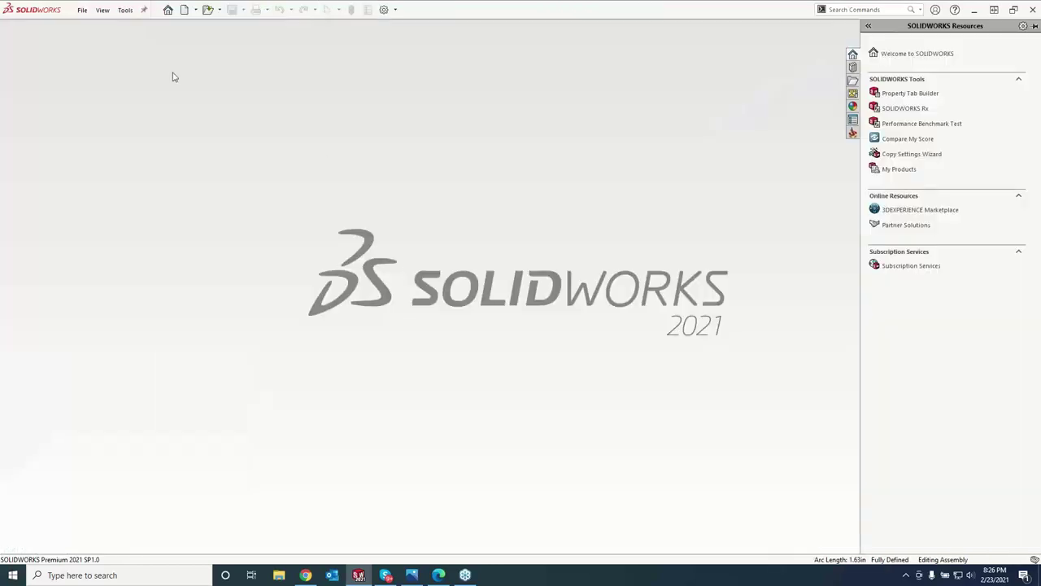
pyautogui.click(125, 9)
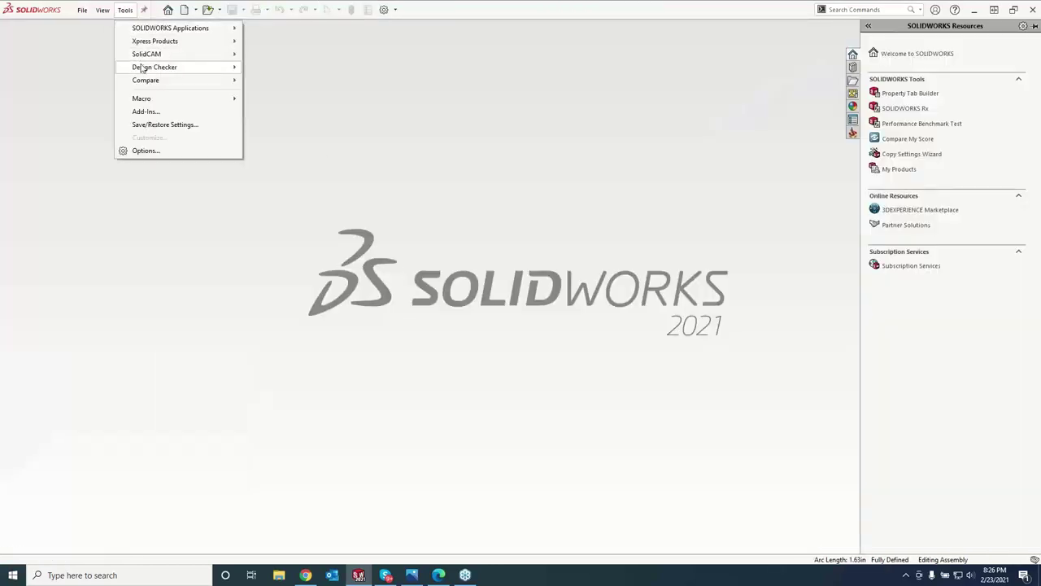
pyautogui.moveTo(146, 54)
pyautogui.moveTo(358, 289)
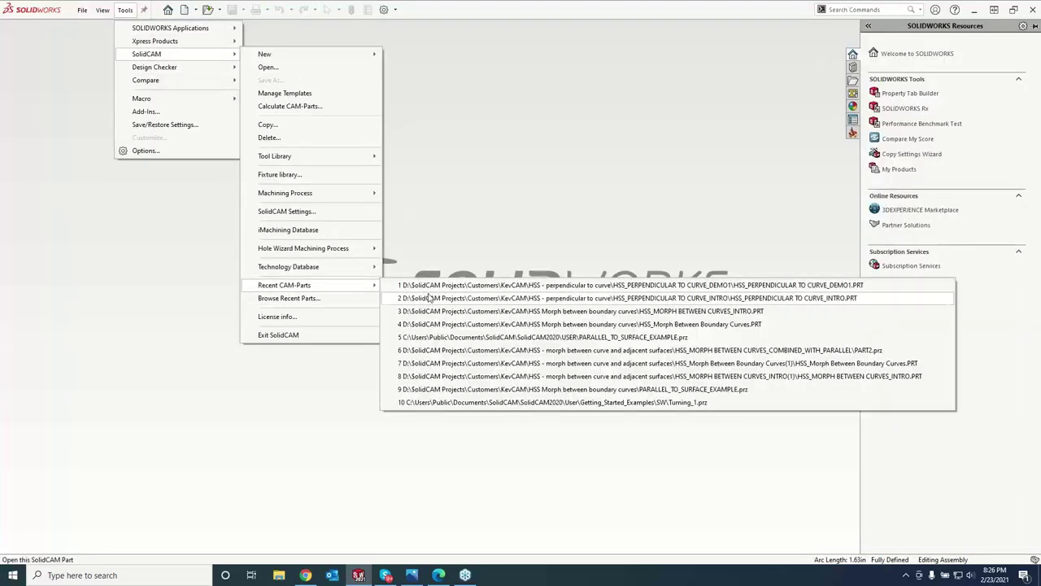
pyautogui.click(429, 299)
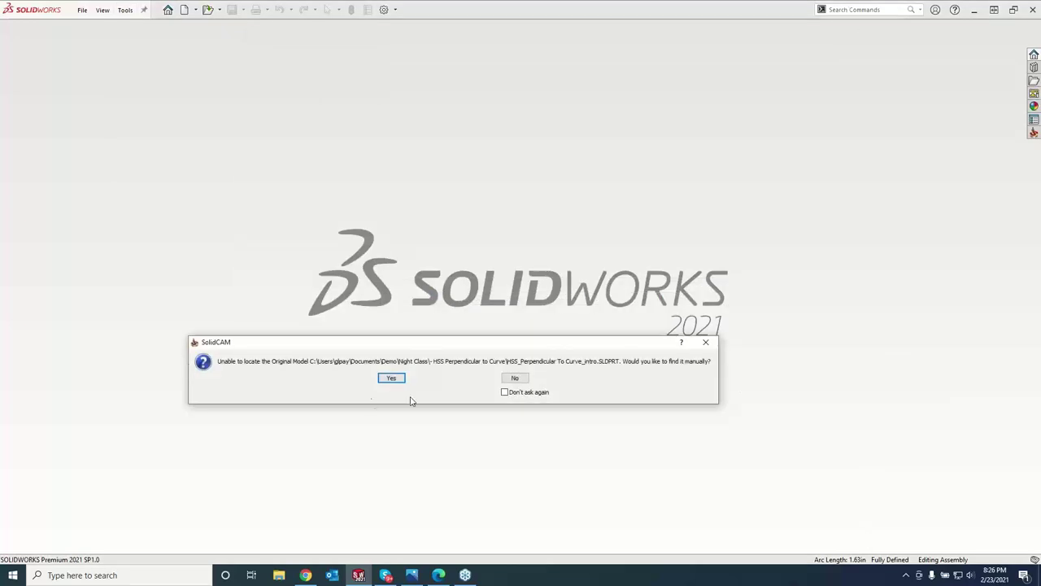
pyautogui.click(512, 380)
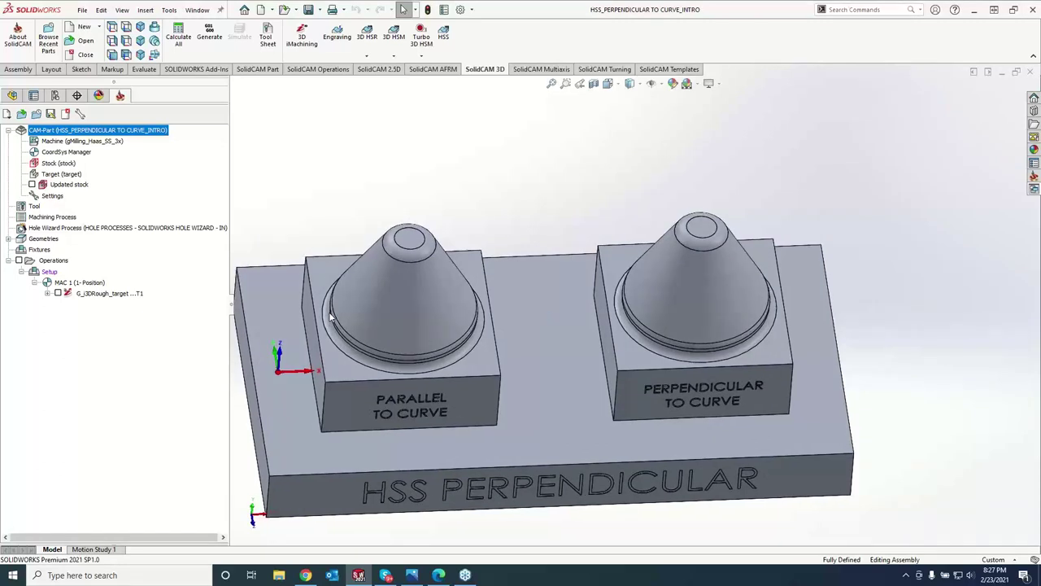
# Start an HSS operation from G_3DRough_target and set its technology to Parallel to Curve(s).
pyautogui.click(71, 295)
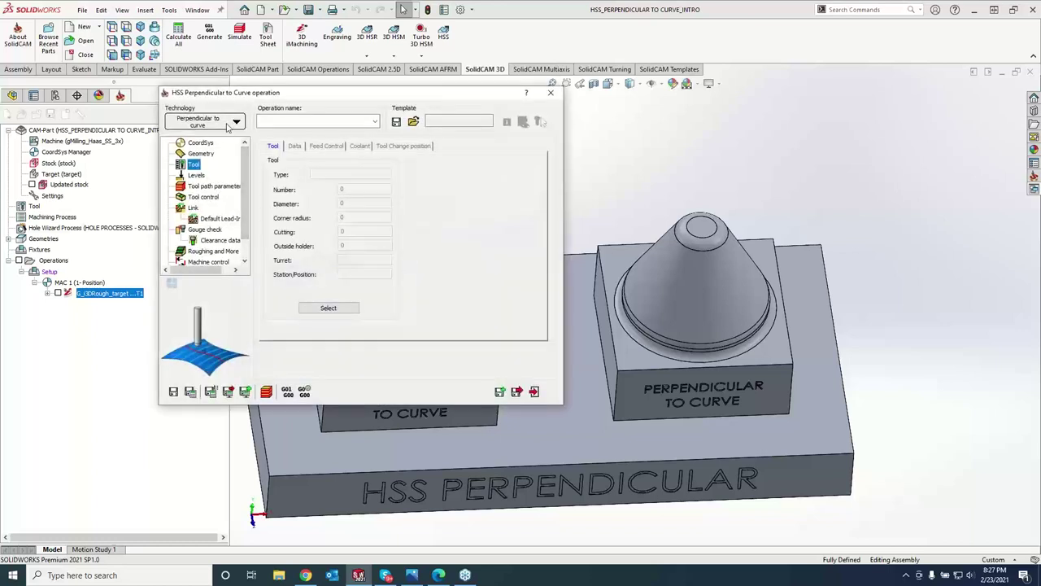
pyautogui.click(231, 124)
pyautogui.click(219, 148)
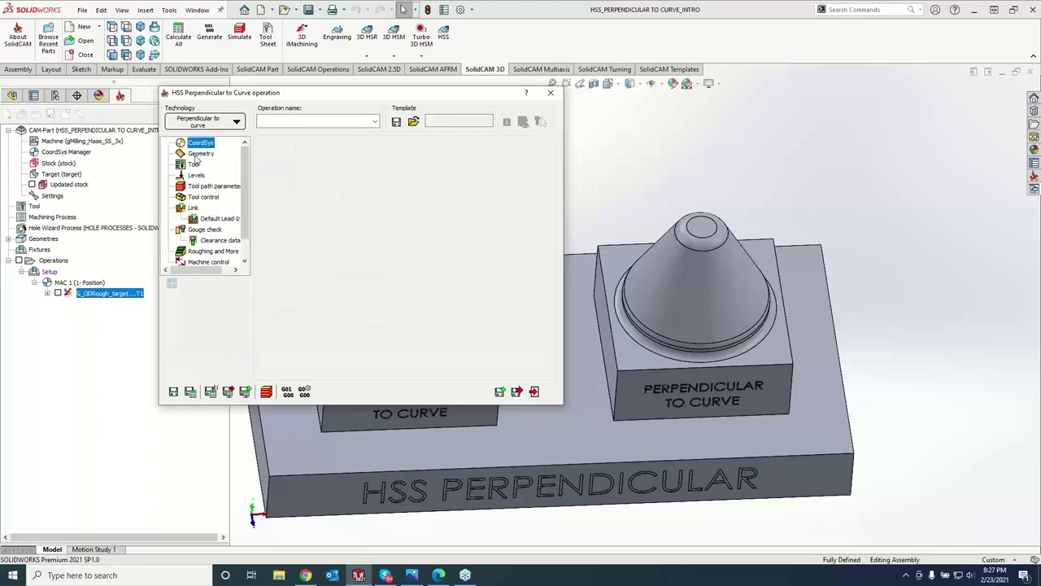
# Select the left cone's five faces as the drive surface (faces8).
pyautogui.click(296, 172)
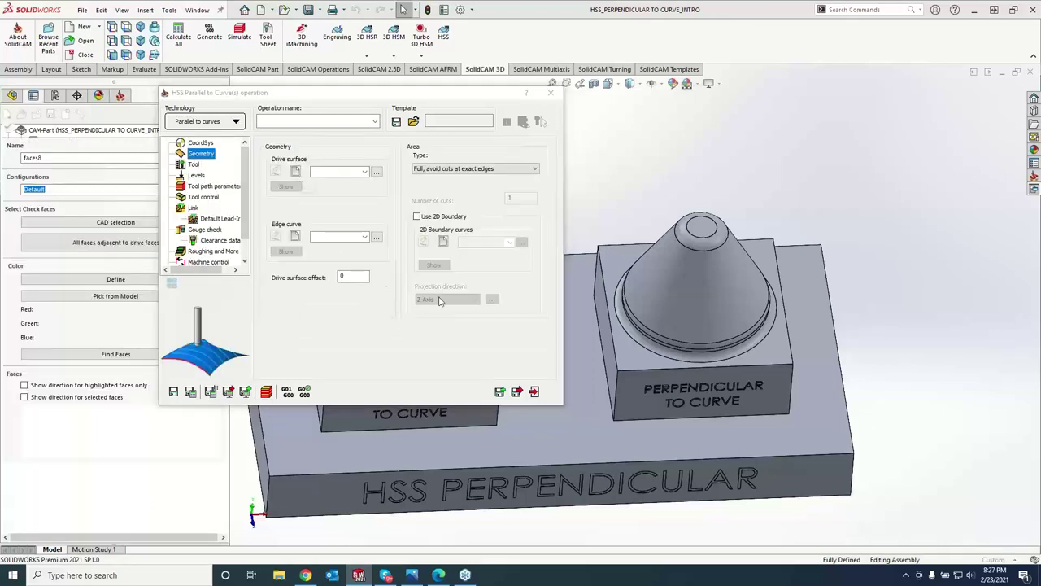
pyautogui.click(403, 259)
pyautogui.click(393, 286)
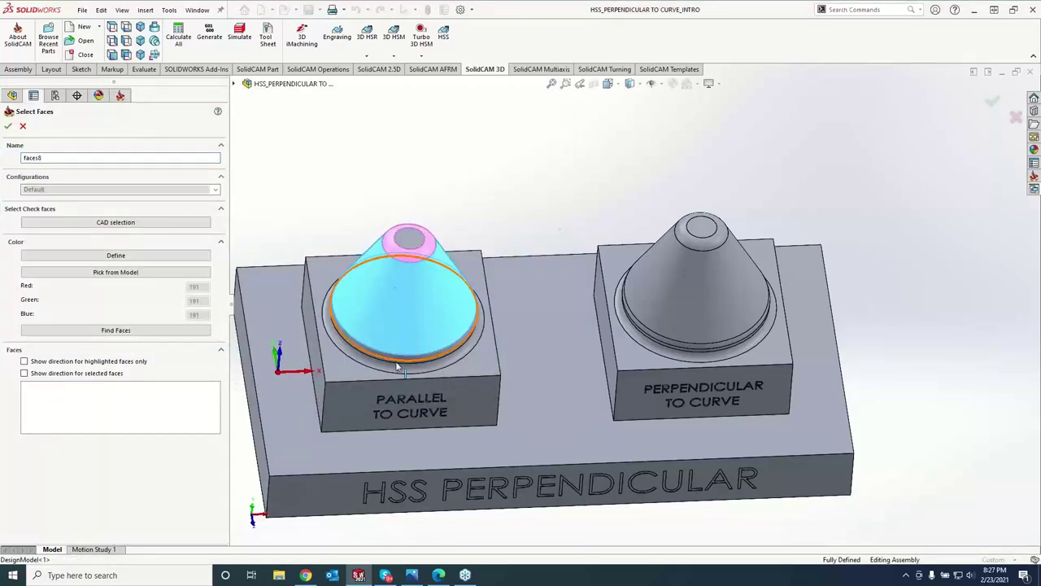
pyautogui.click(399, 364)
pyautogui.scroll(-5, 399, 366)
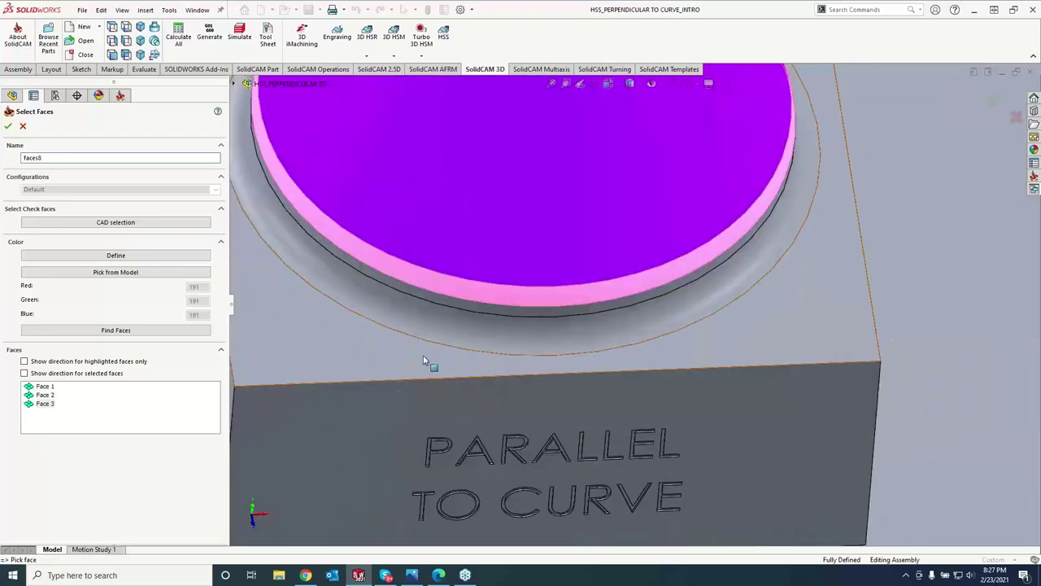
pyautogui.click(477, 326)
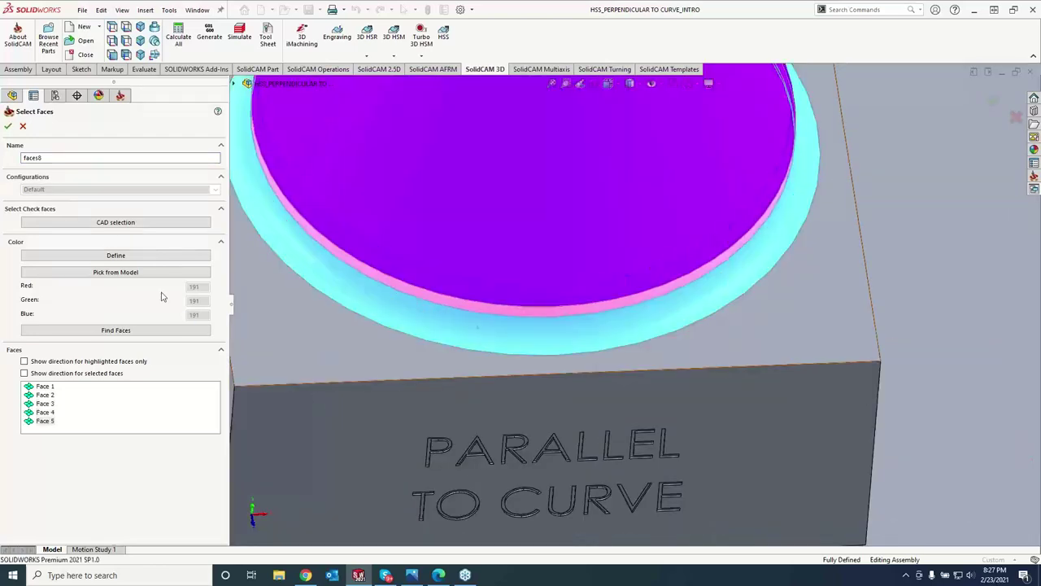
pyautogui.click(488, 342)
pyautogui.click(9, 127)
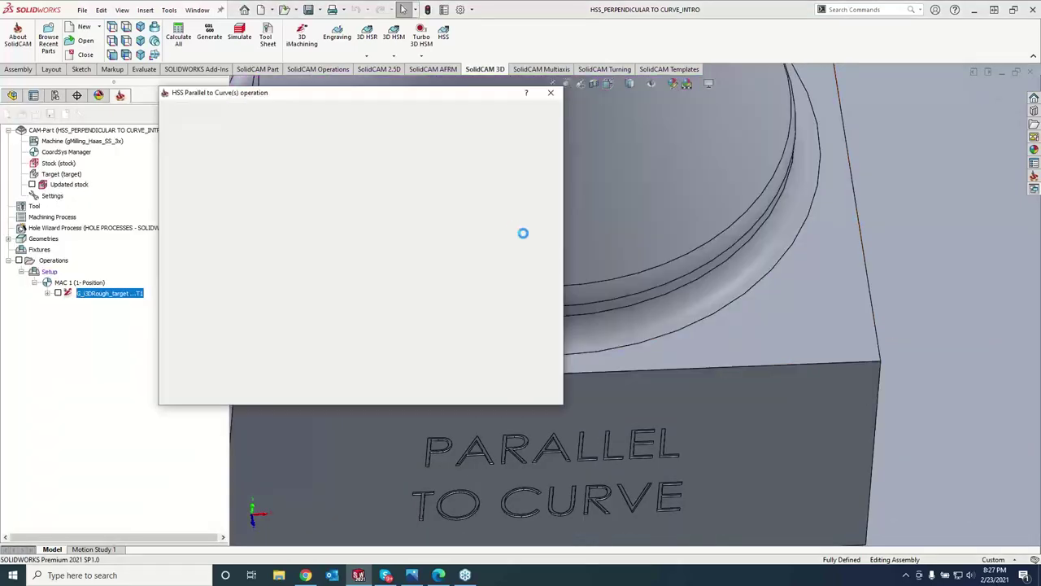
# Chain the left cone's circular base edge as the edge curve (contour10).
pyautogui.click(295, 237)
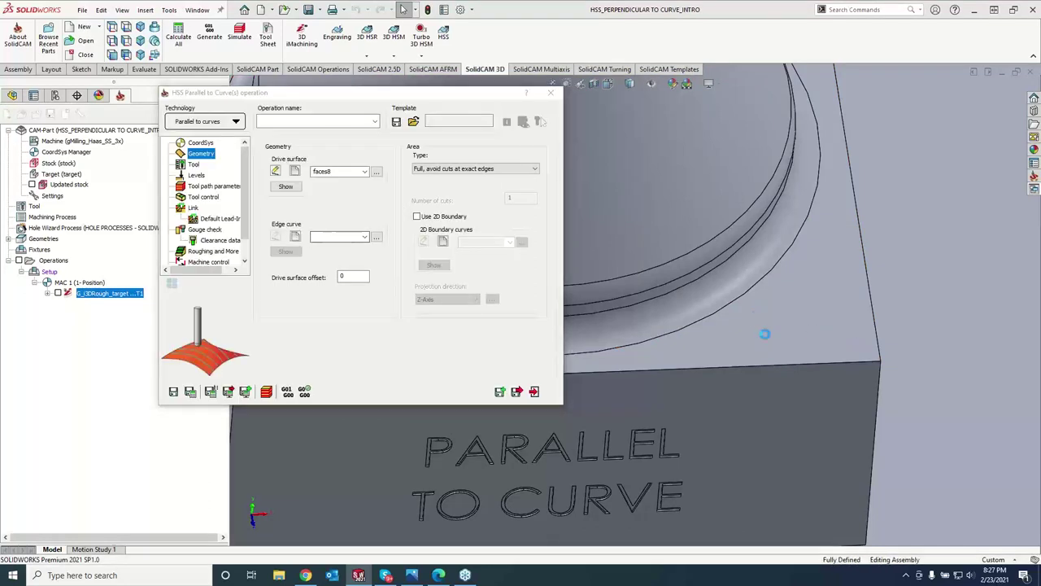
pyautogui.click(704, 323)
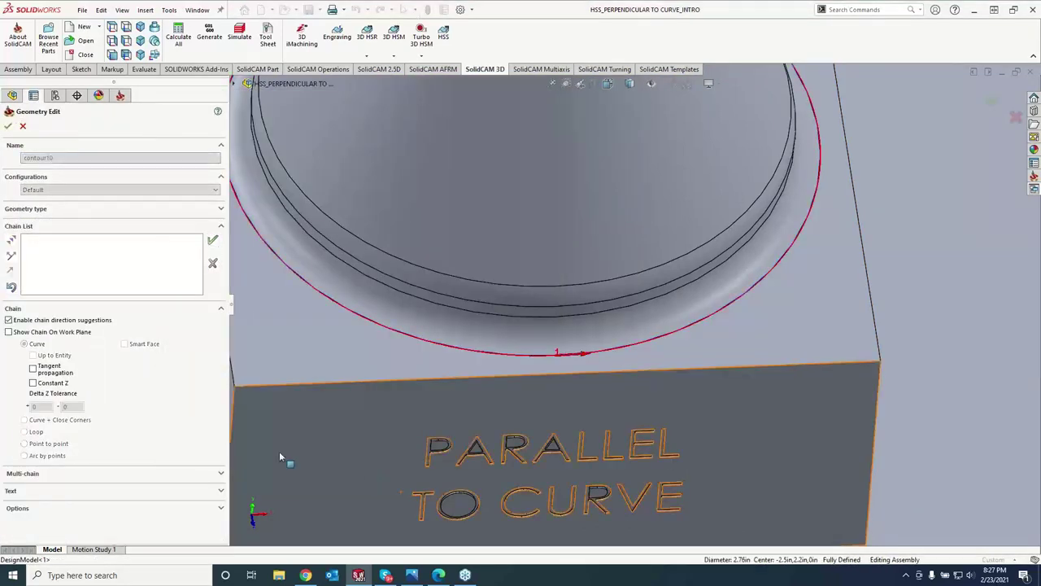
pyautogui.click(8, 127)
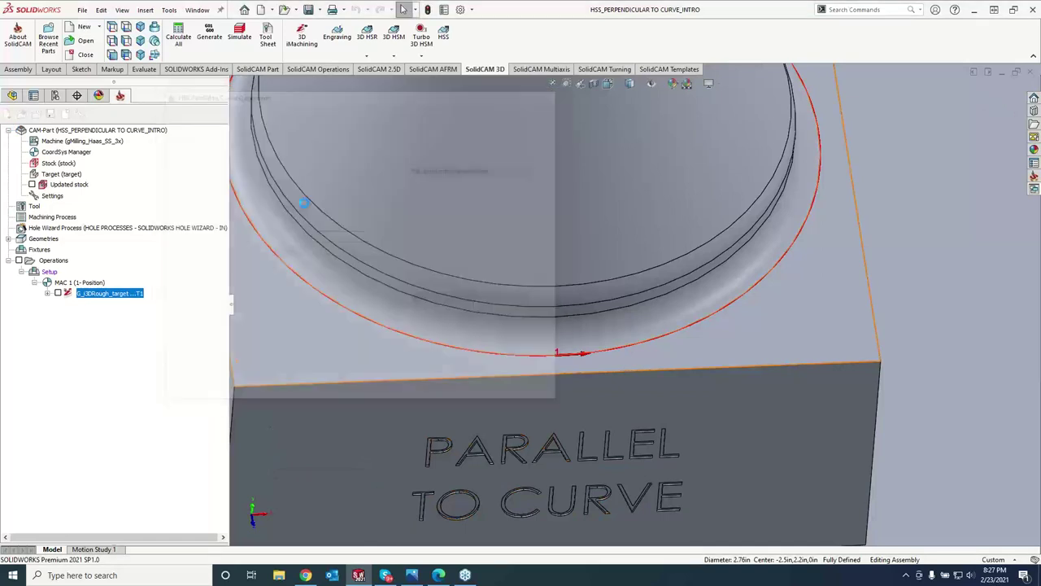
pyautogui.click(194, 163)
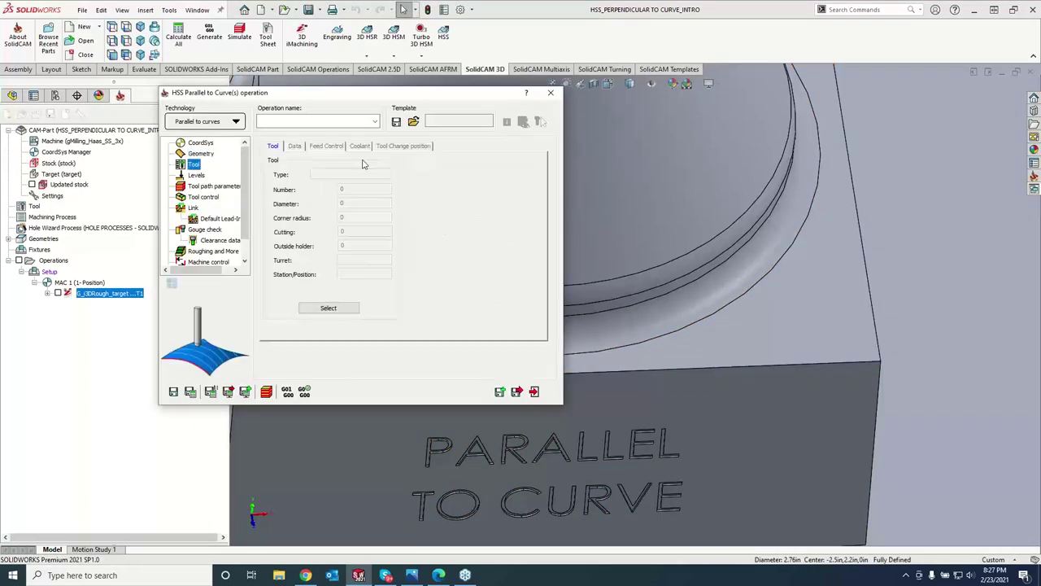
# Choose the 0.125-inch ball nose mill as the operation's tool.
pyautogui.click(329, 303)
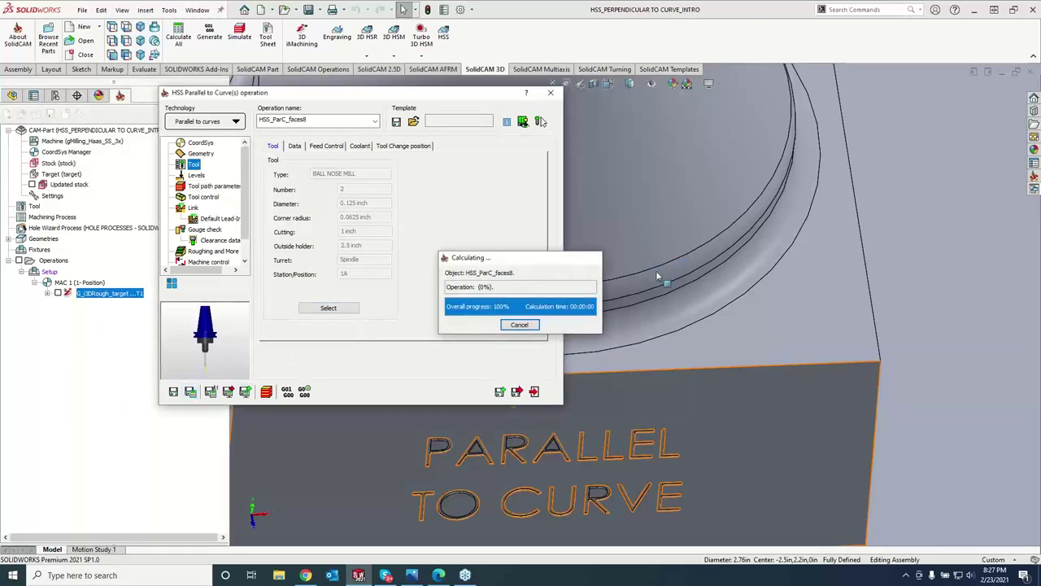
pyautogui.scroll(5, 648, 276)
pyautogui.scroll(3, 647, 277)
pyautogui.scroll(-6, 675, 289)
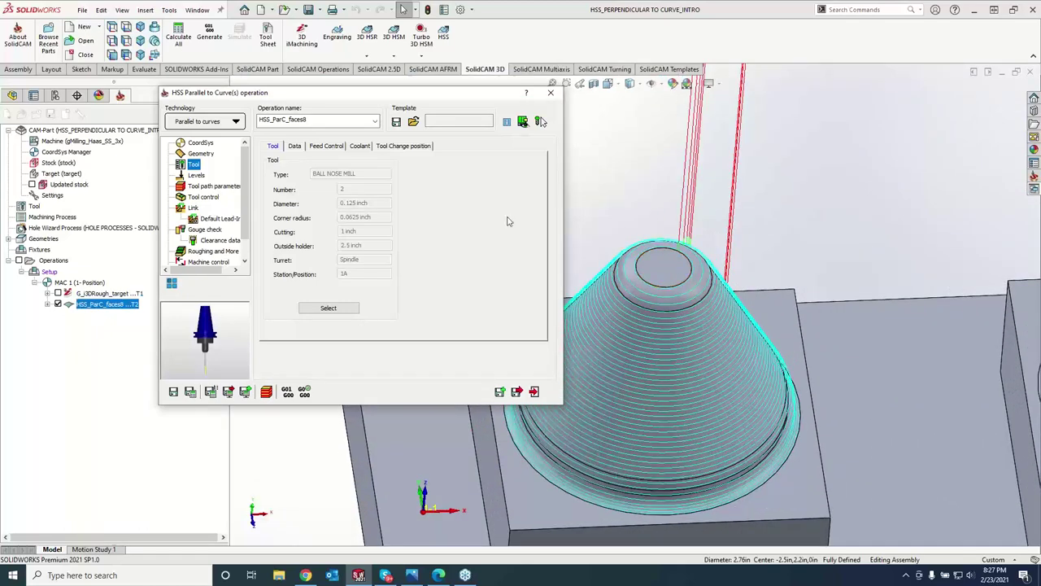
# Set the sorting cutting method to Spiral and save and calculate HSS_ParC_faces8.
pyautogui.click(196, 186)
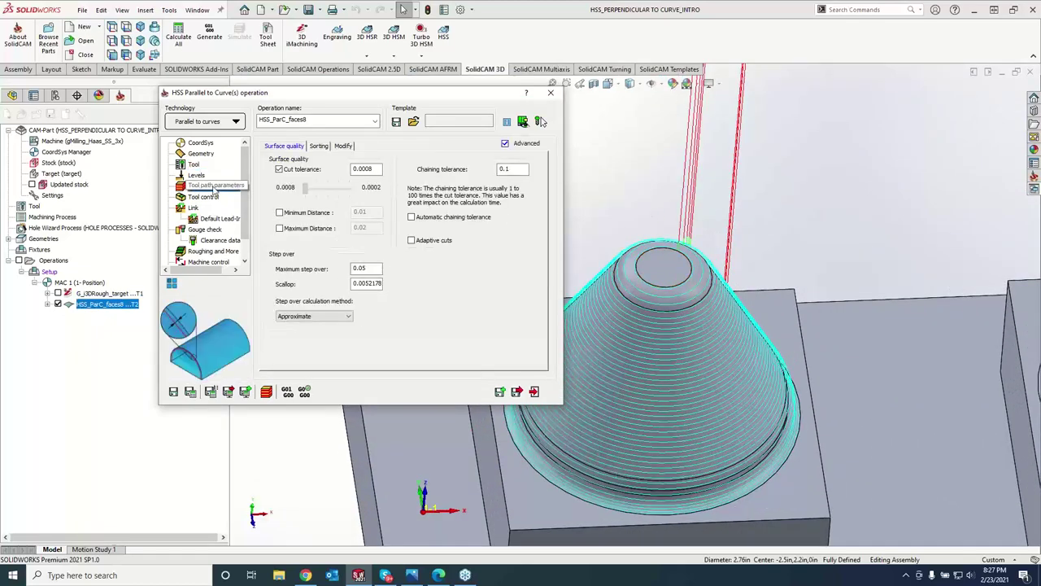
pyautogui.click(320, 146)
pyautogui.click(363, 170)
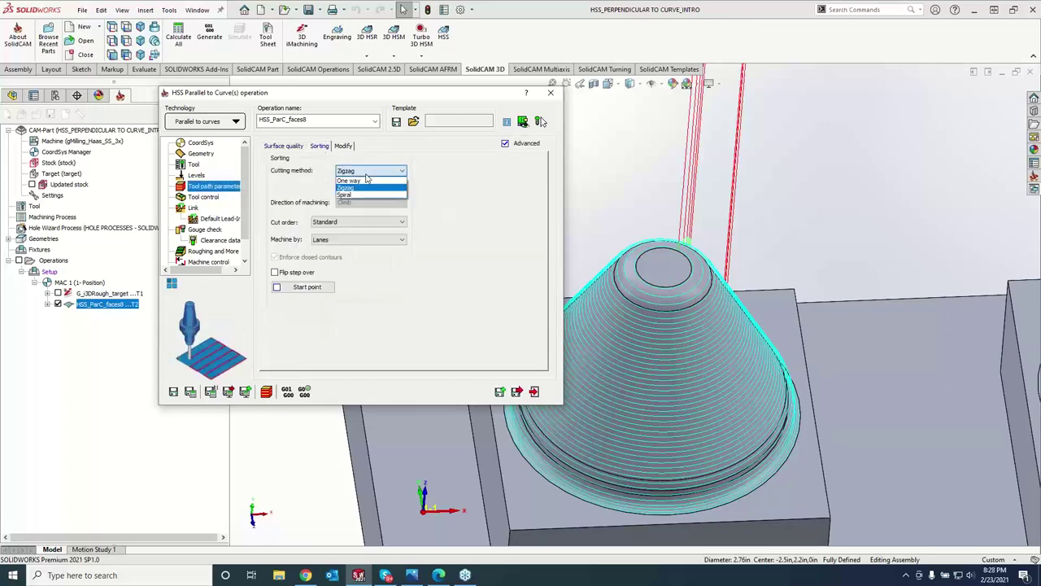
pyautogui.click(365, 201)
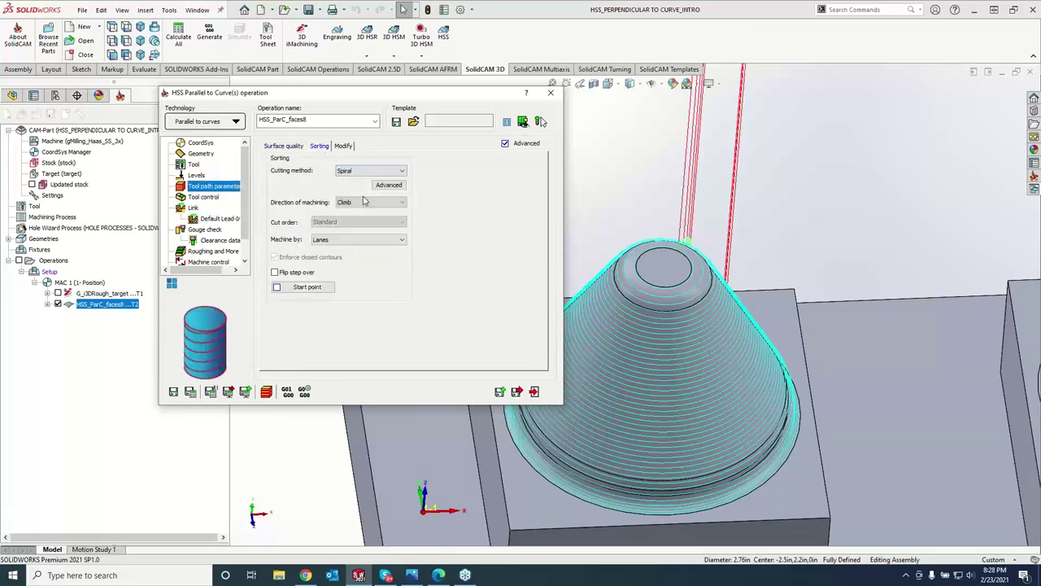
pyautogui.click(195, 393)
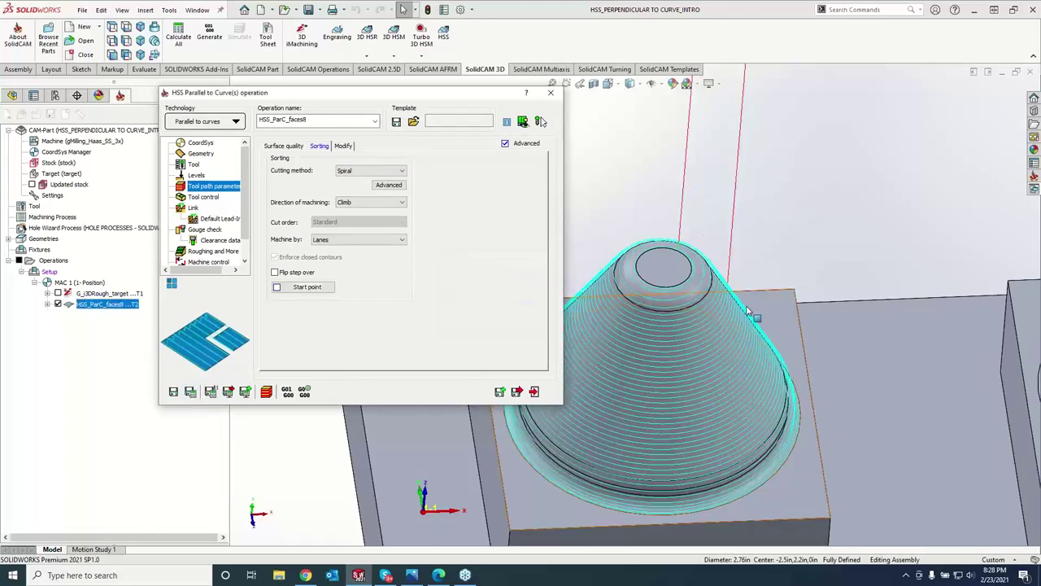
pyautogui.click(715, 254)
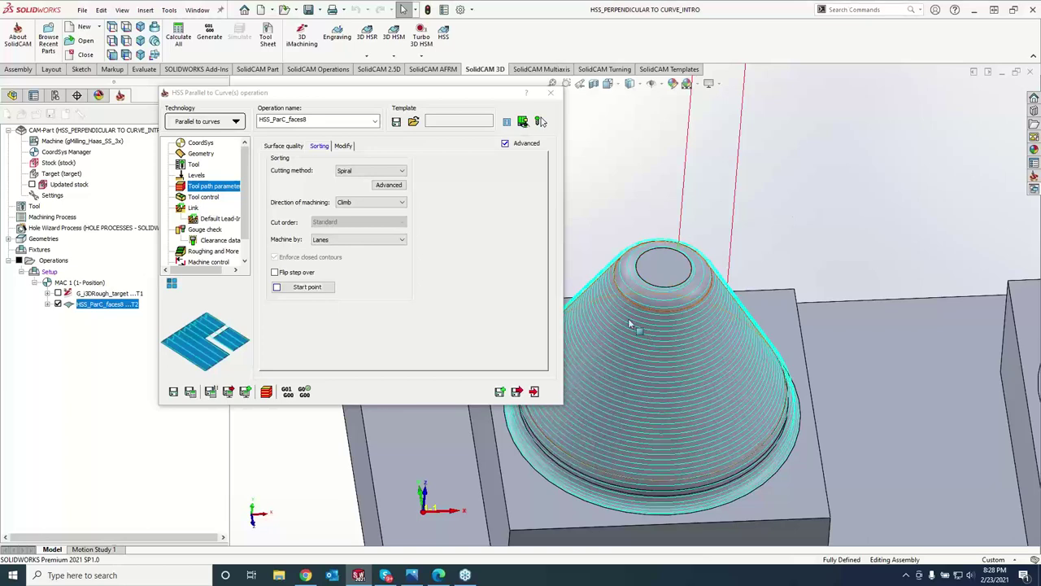
pyautogui.scroll(2, 812, 248)
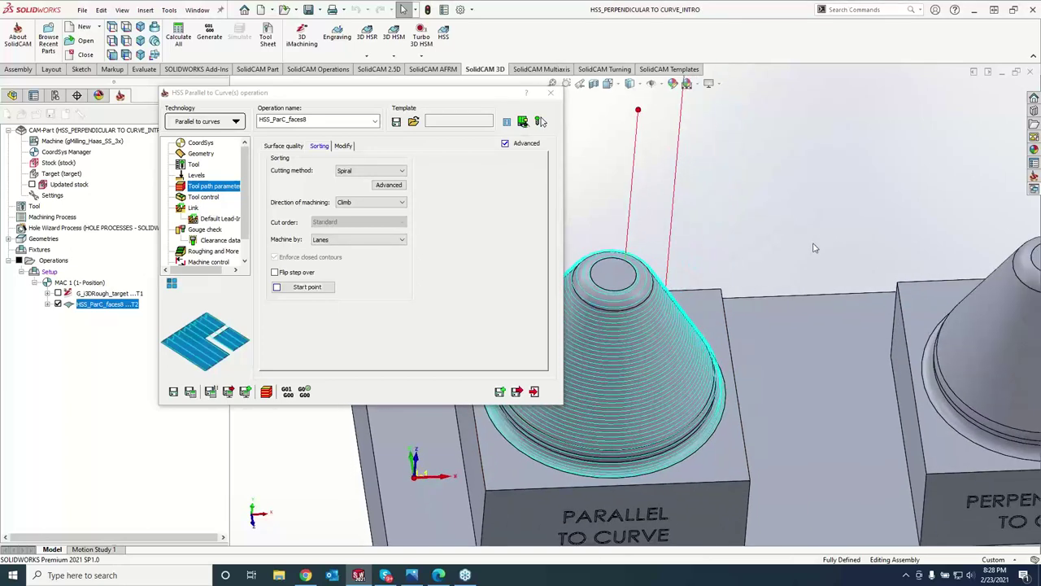
pyautogui.scroll(-2, 813, 247)
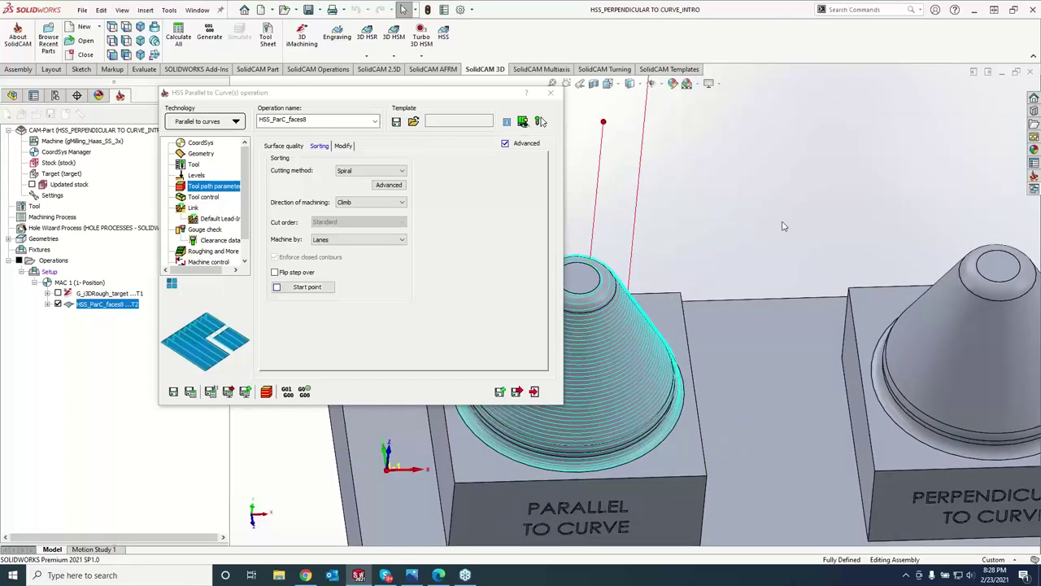
pyautogui.click(501, 392)
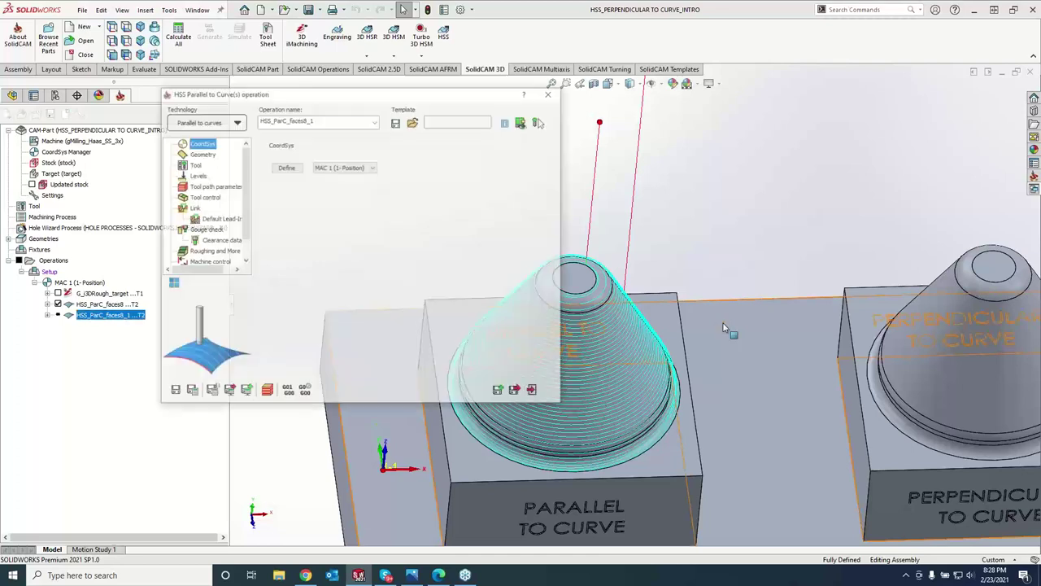
# Switch the copy to Perpendicular to Curve with the right cone's base edge as lead curve.
pyautogui.click(218, 122)
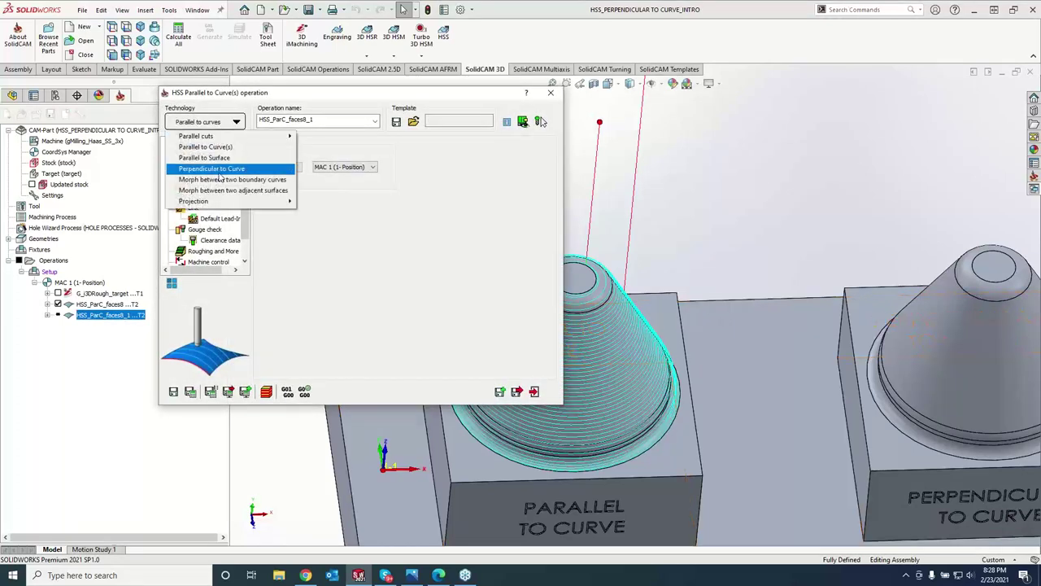
pyautogui.click(217, 170)
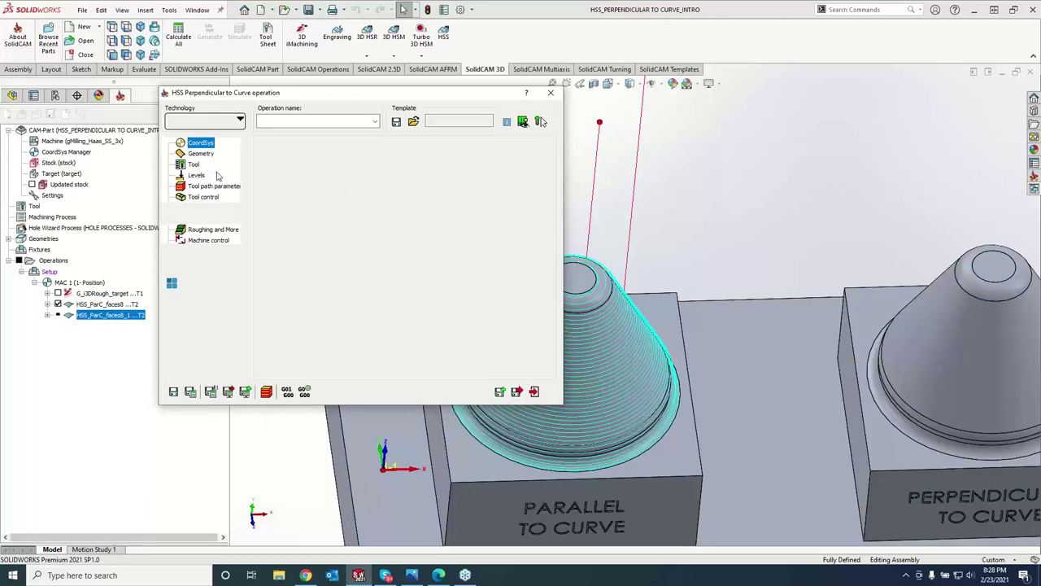
pyautogui.click(194, 154)
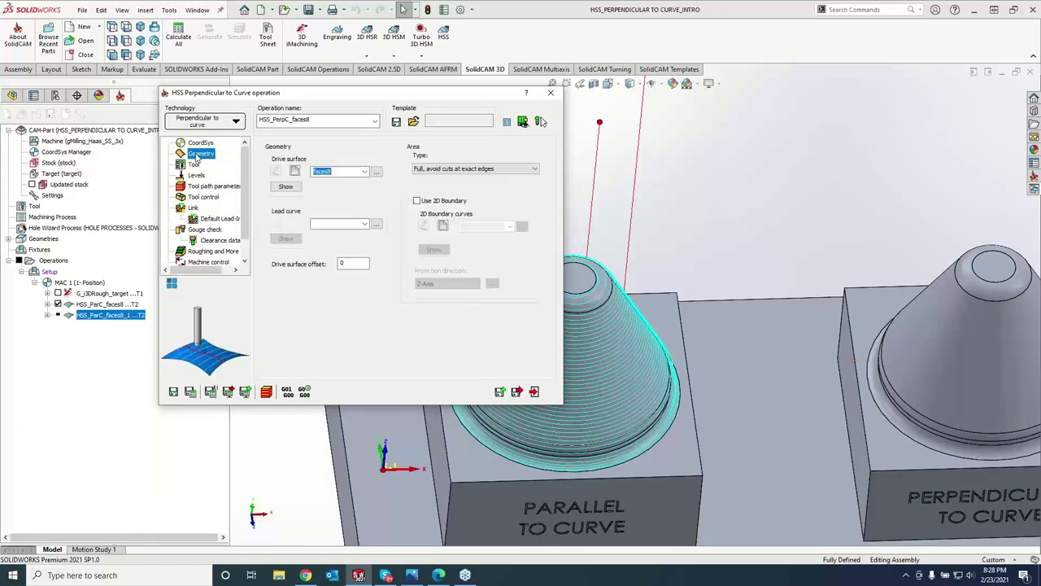
pyautogui.click(294, 222)
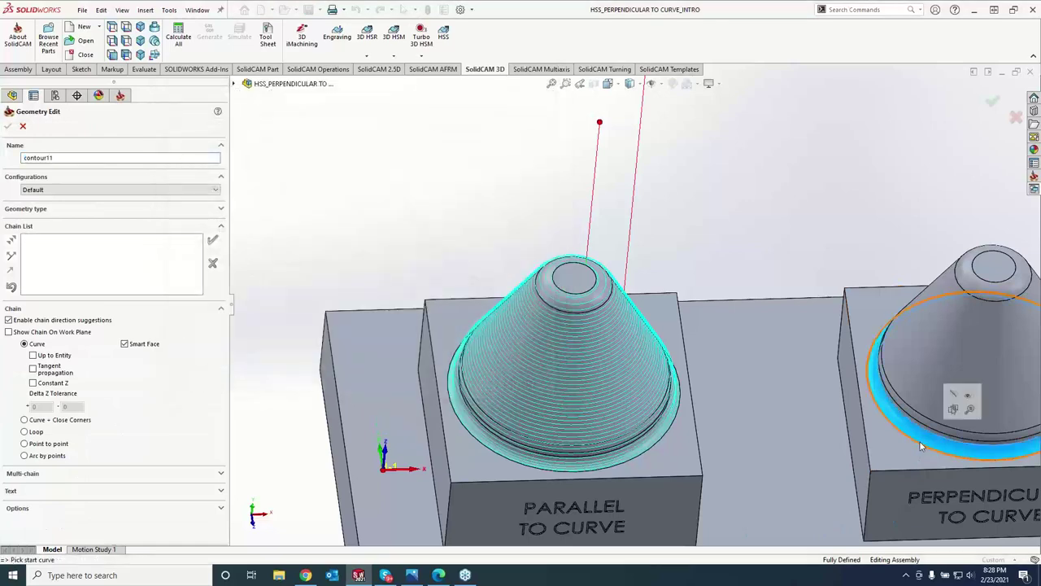
pyautogui.click(920, 443)
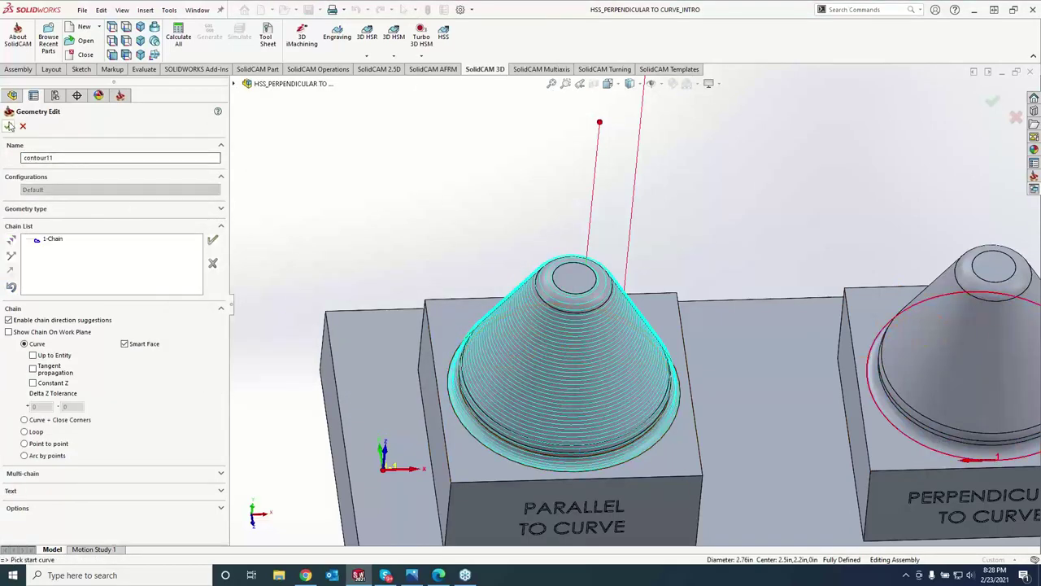
pyautogui.click(9, 126)
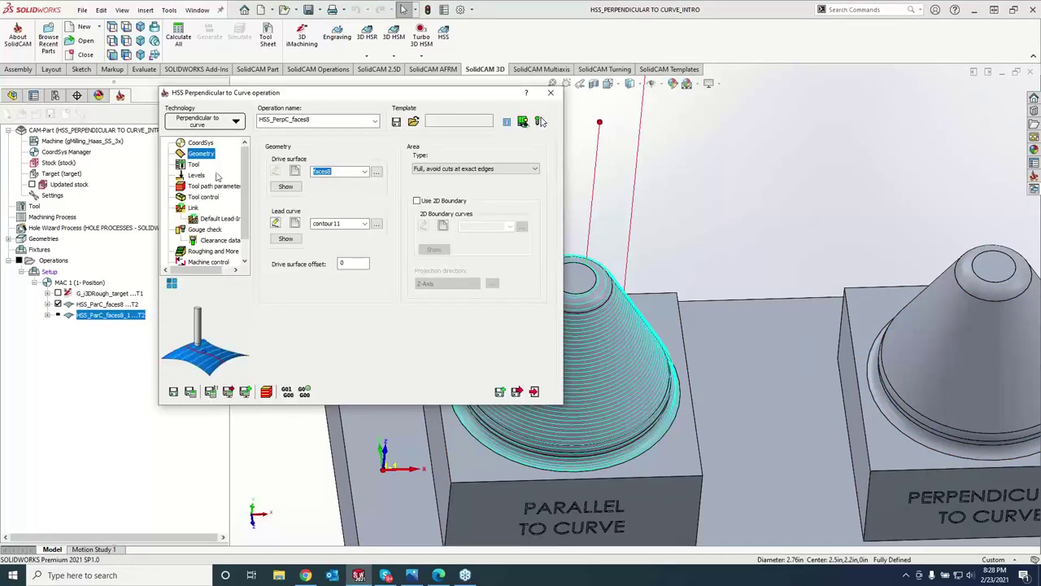
# Set the sorting cutting method to Zigzag and save and calculate the toolpath.
pyautogui.click(196, 185)
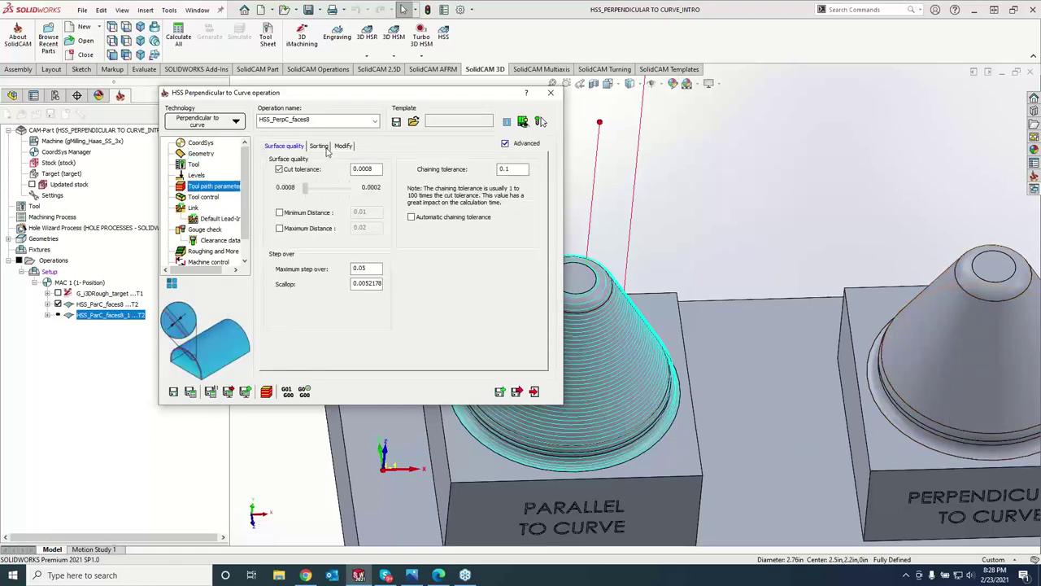
pyautogui.click(325, 148)
pyautogui.click(362, 172)
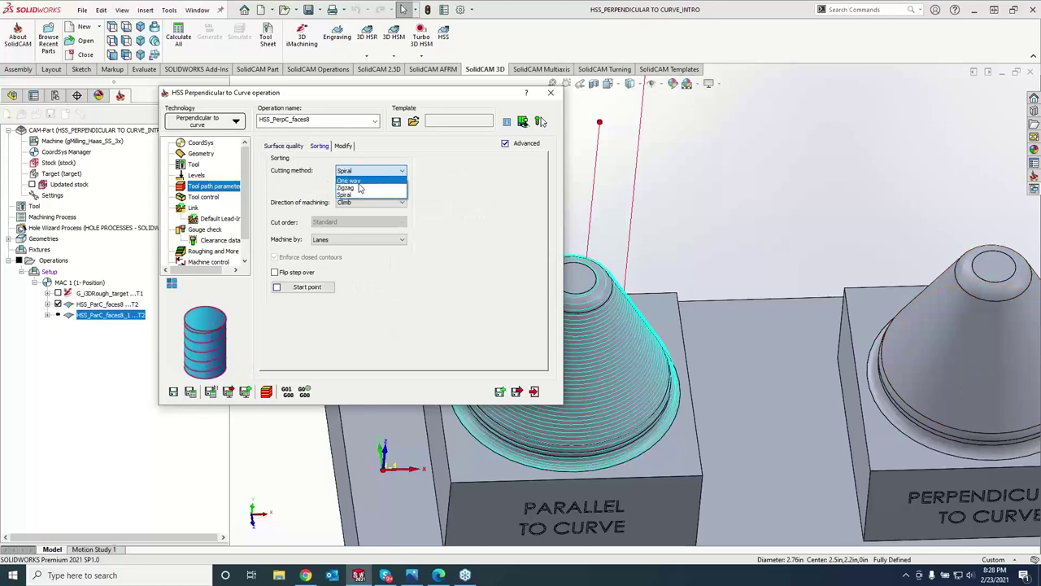
pyautogui.click(361, 188)
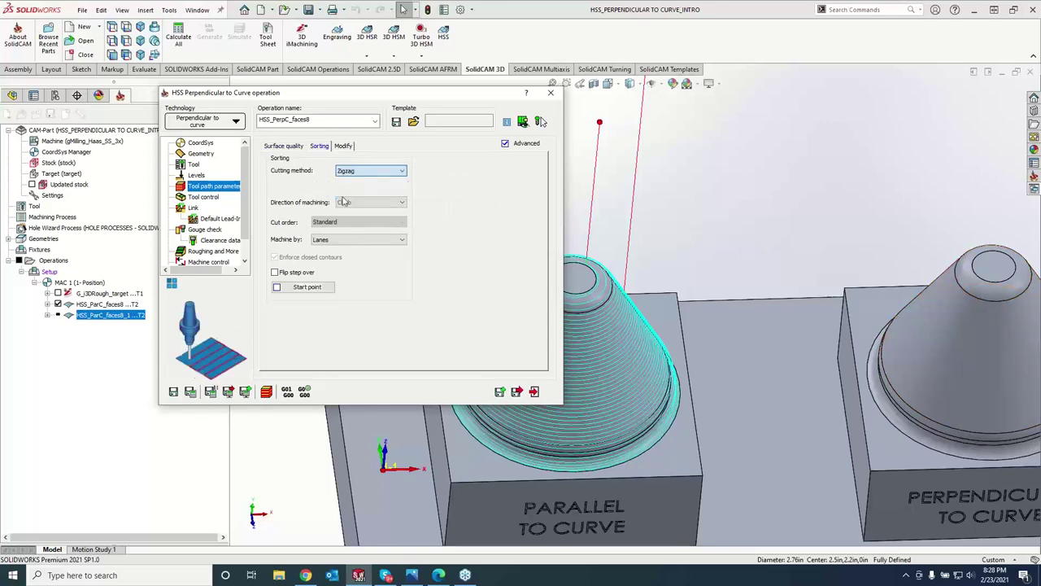
pyautogui.click(191, 391)
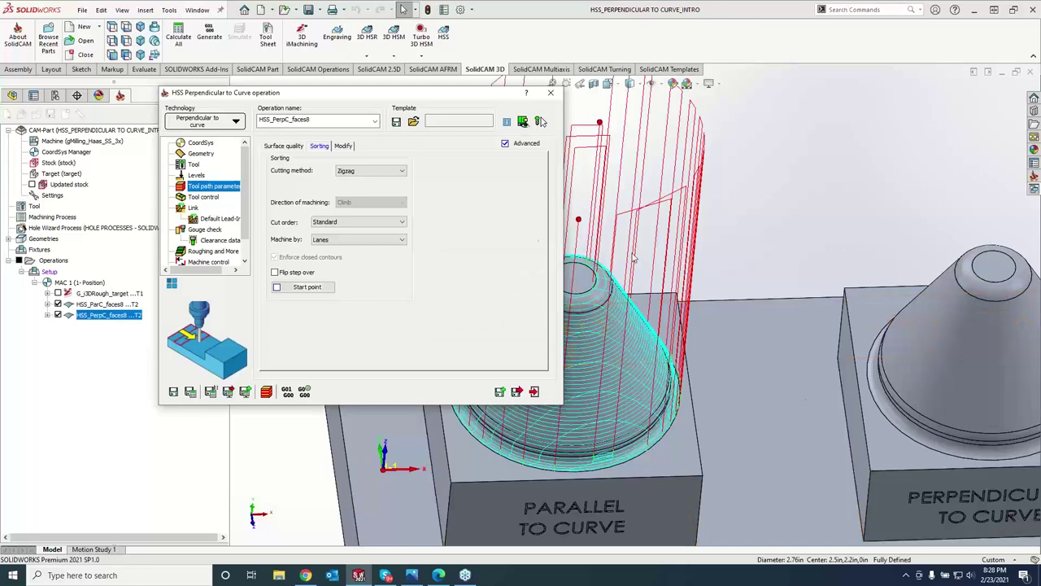
# Reselect the right cone's faces, including both base rim faces, as the drive surface (faces9).
pyautogui.click(201, 143)
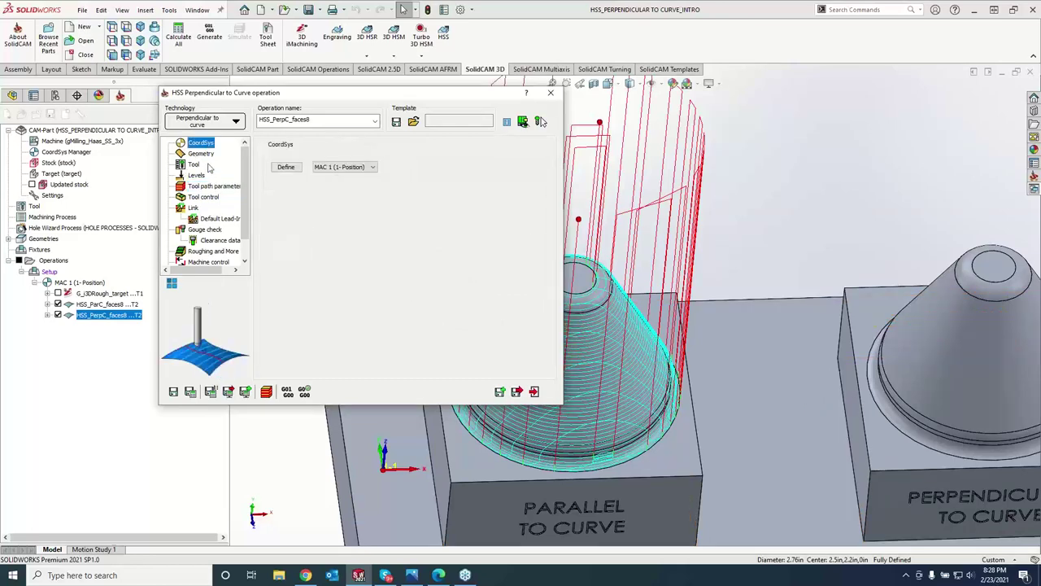
pyautogui.click(201, 154)
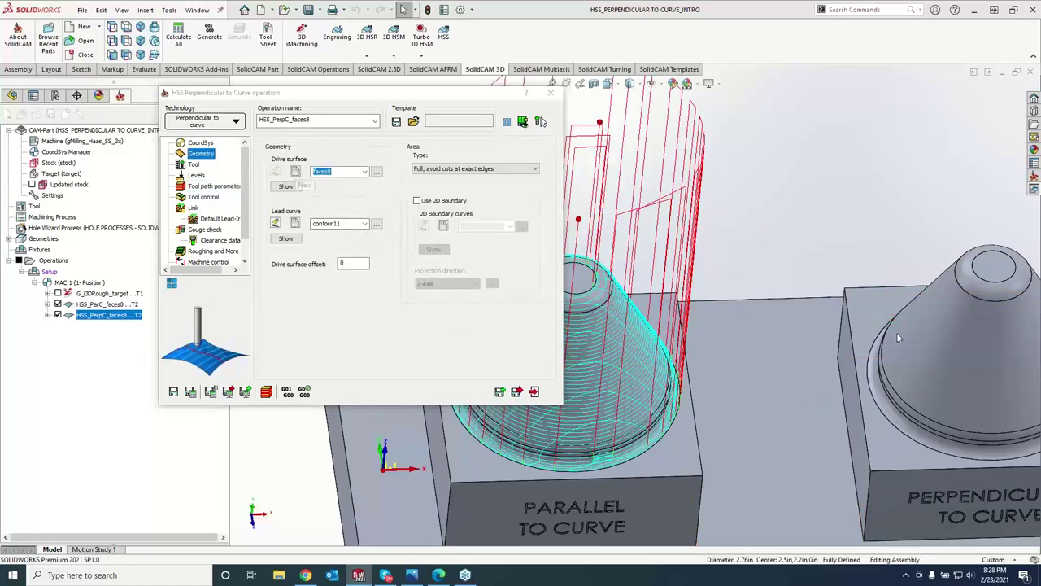
pyautogui.click(991, 310)
pyautogui.click(947, 411)
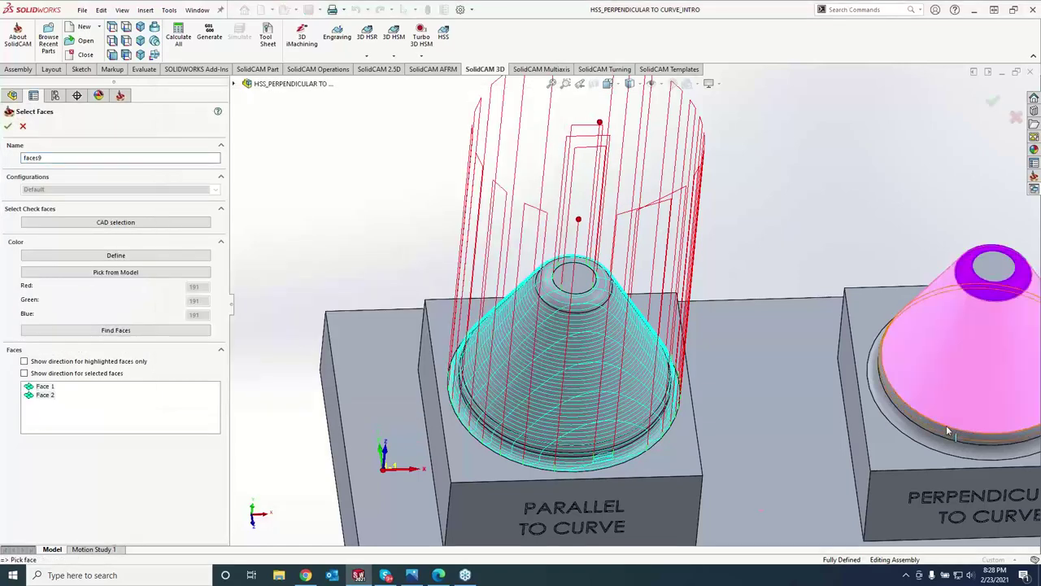
pyautogui.scroll(-5, 948, 431)
pyautogui.click(829, 397)
pyautogui.click(806, 447)
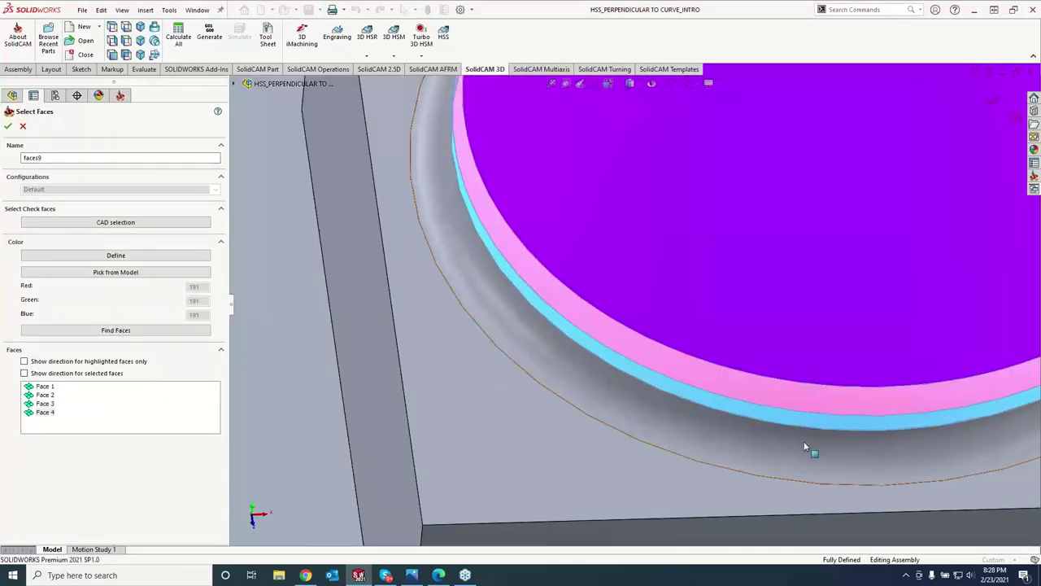
pyautogui.click(9, 125)
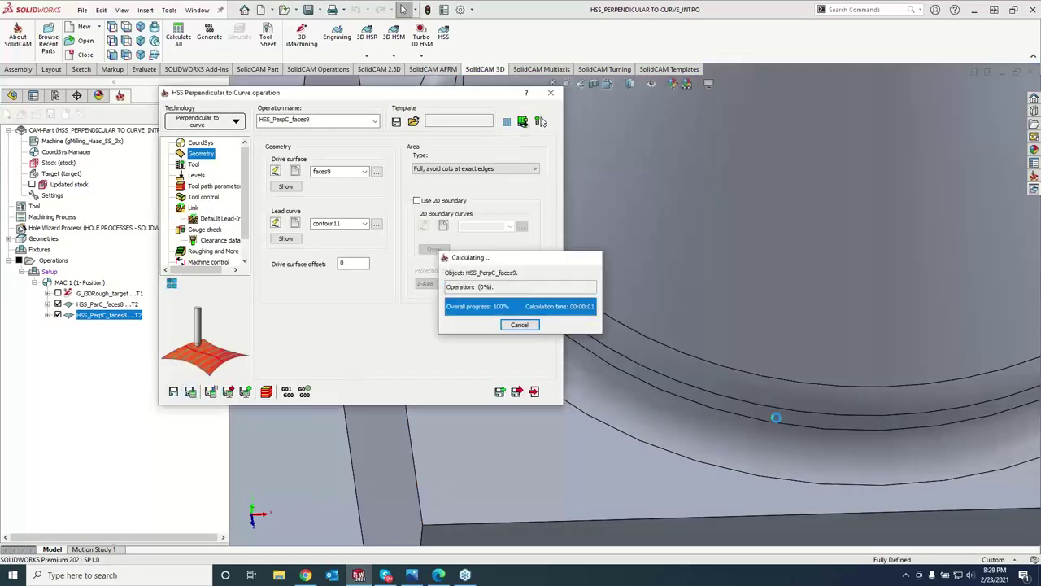
pyautogui.scroll(5, 716, 325)
pyautogui.scroll(-3, 666, 233)
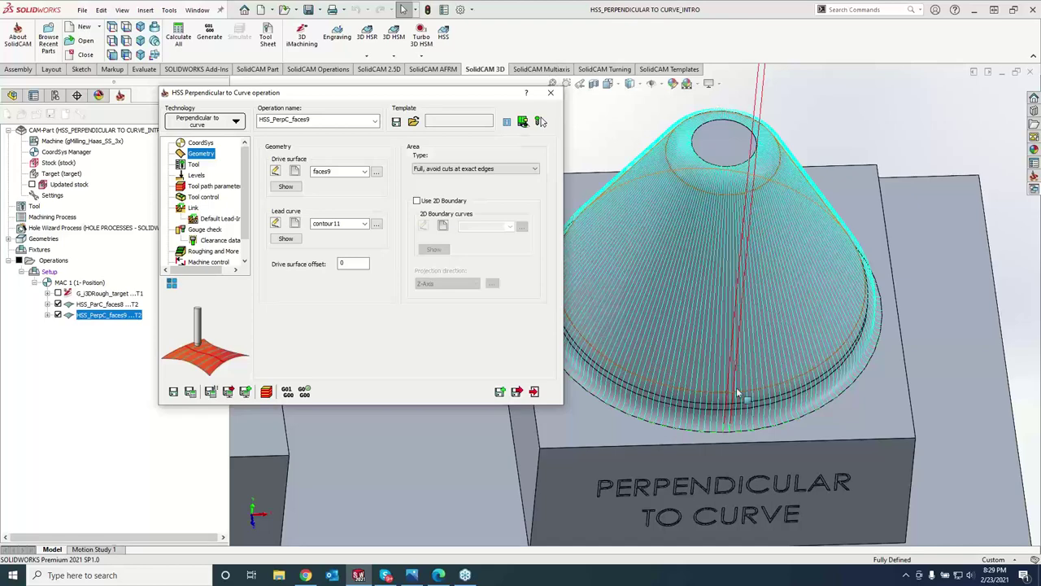
pyautogui.scroll(-3, 724, 187)
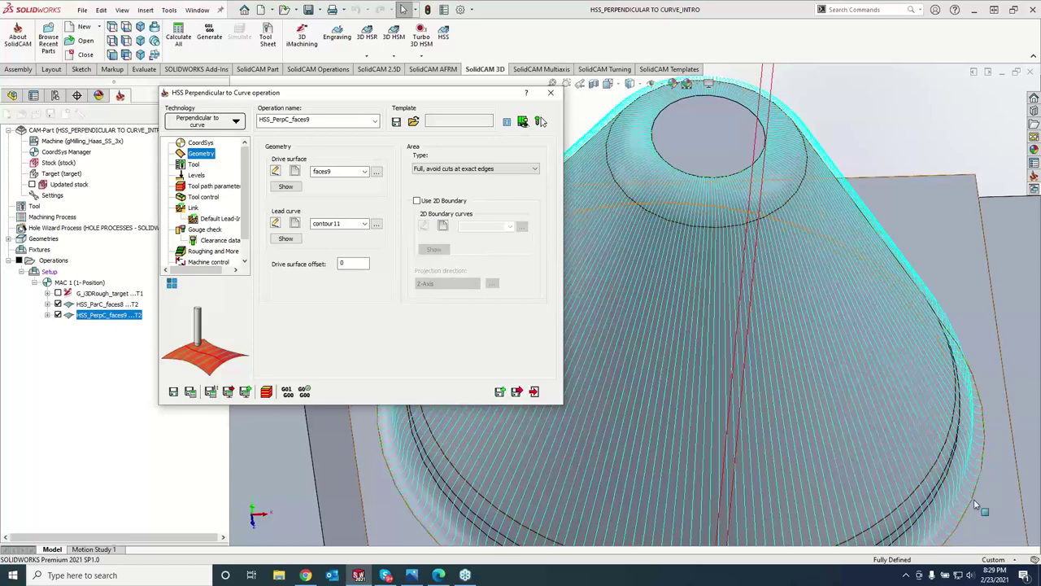
pyautogui.click(550, 92)
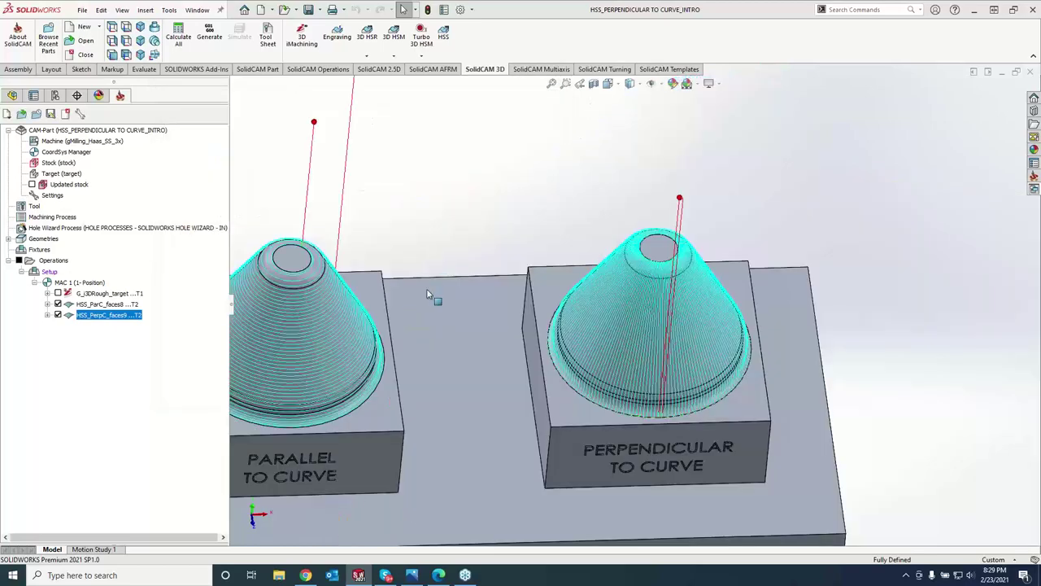
pyautogui.scroll(-5, 413, 247)
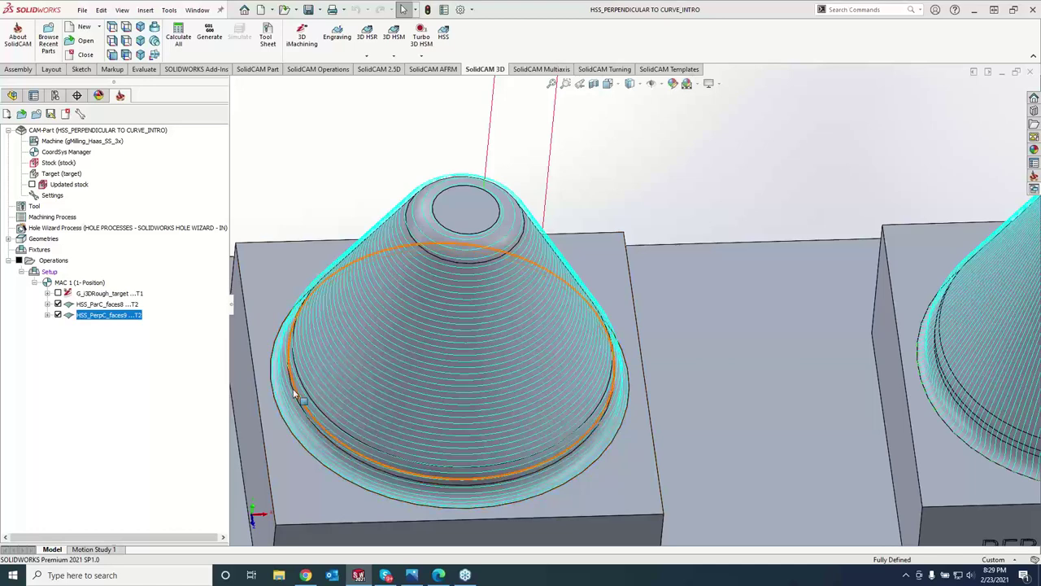
pyautogui.scroll(5, 982, 379)
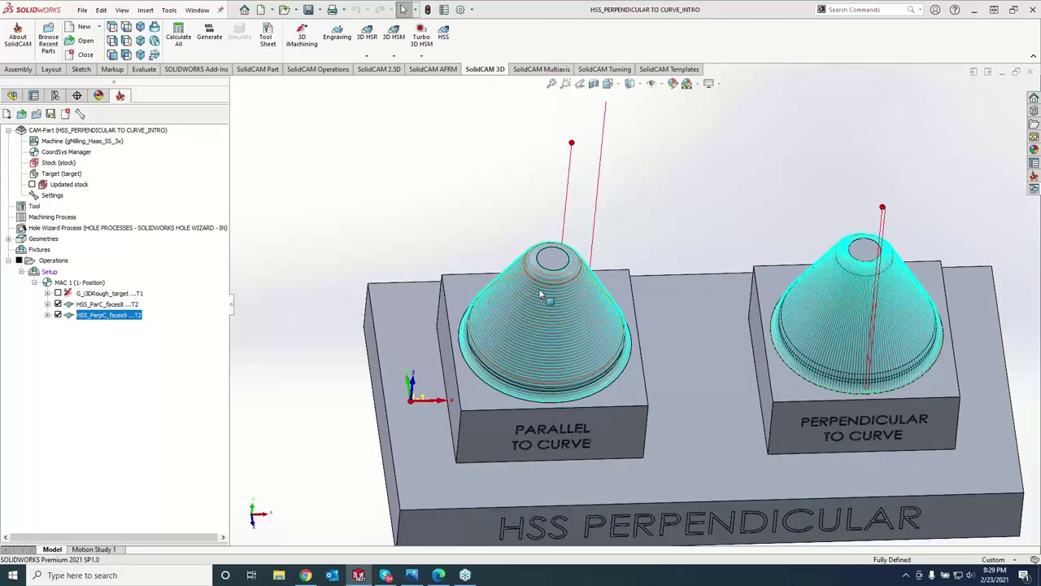
pyautogui.rightClick(114, 323)
# Launch SolidVerify, change Stock splitting in the General settings, and restart the simulation.
pyautogui.click(160, 200)
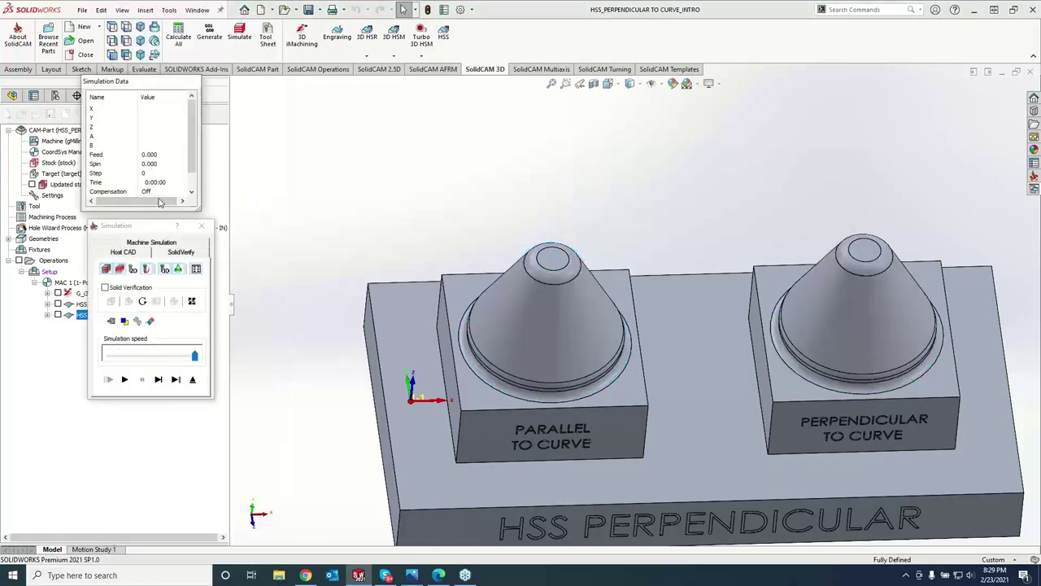
pyautogui.click(182, 252)
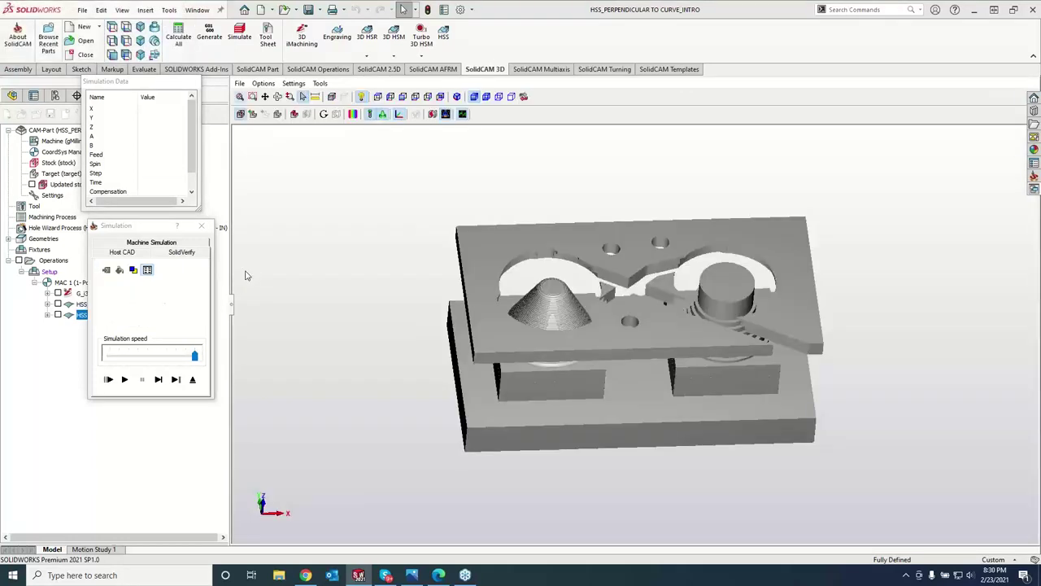
pyautogui.click(126, 379)
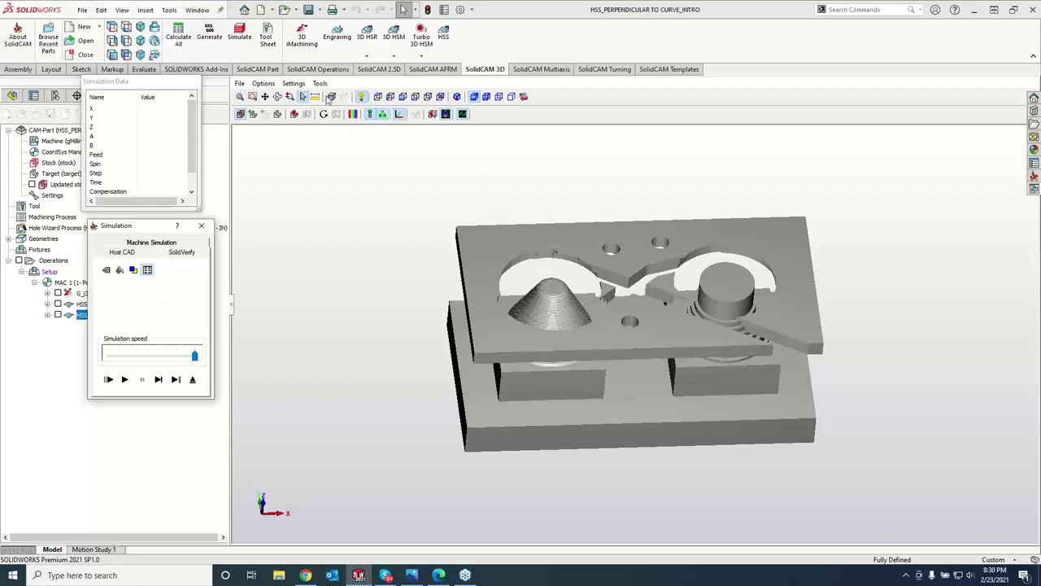
pyautogui.click(293, 83)
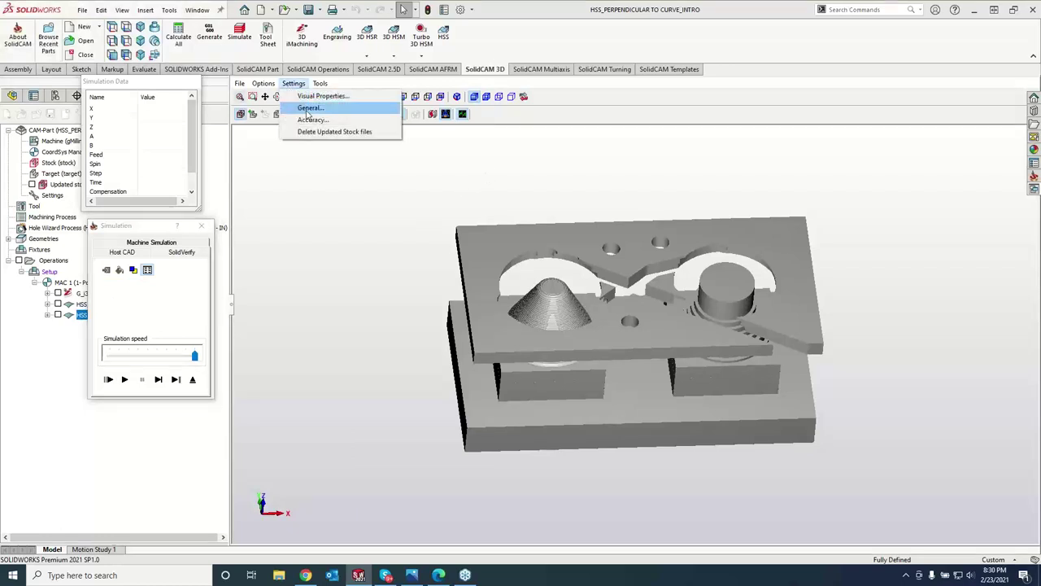
pyautogui.click(308, 108)
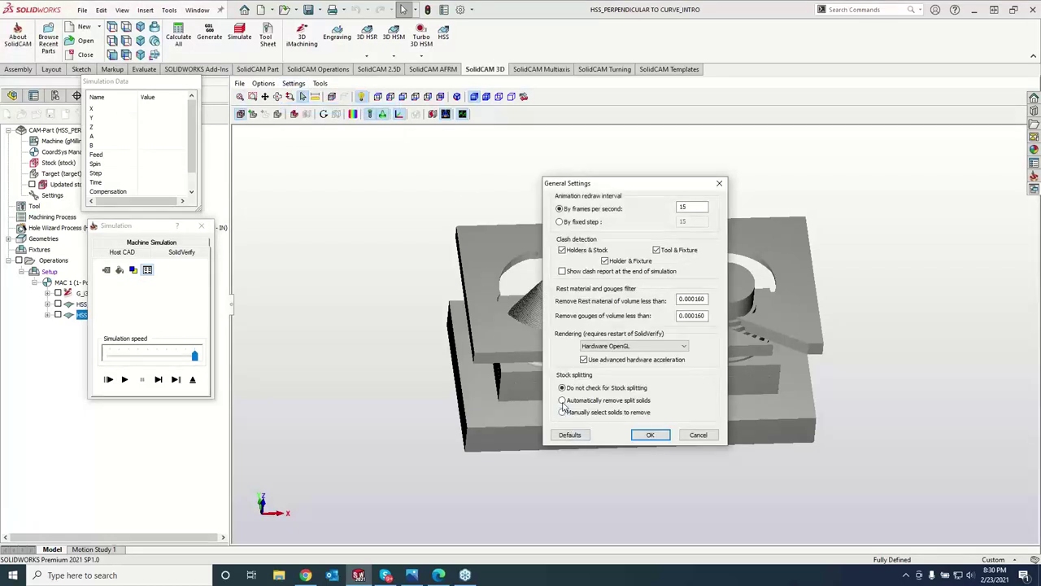
pyautogui.click(655, 436)
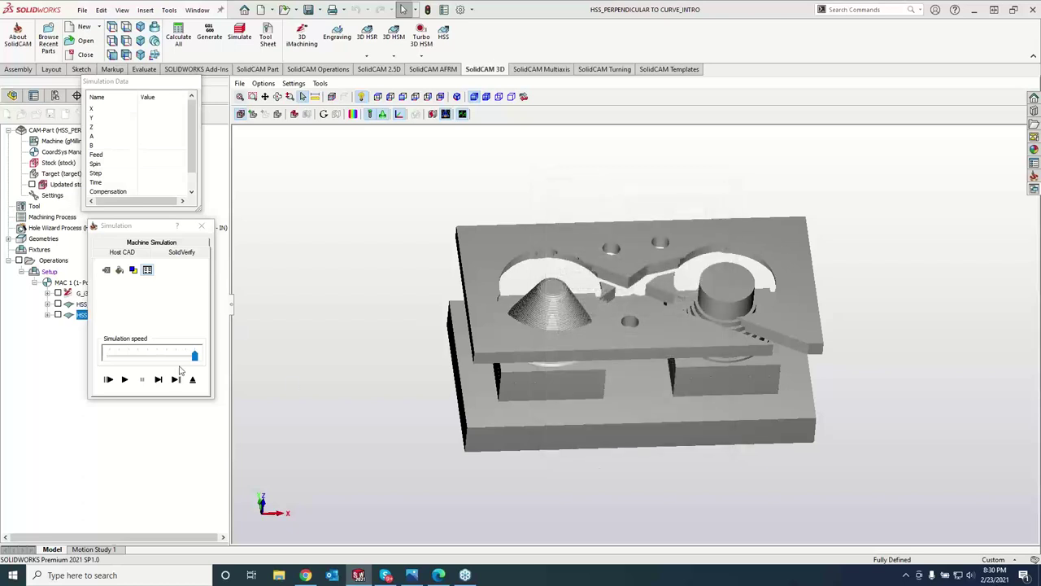
pyautogui.click(132, 268)
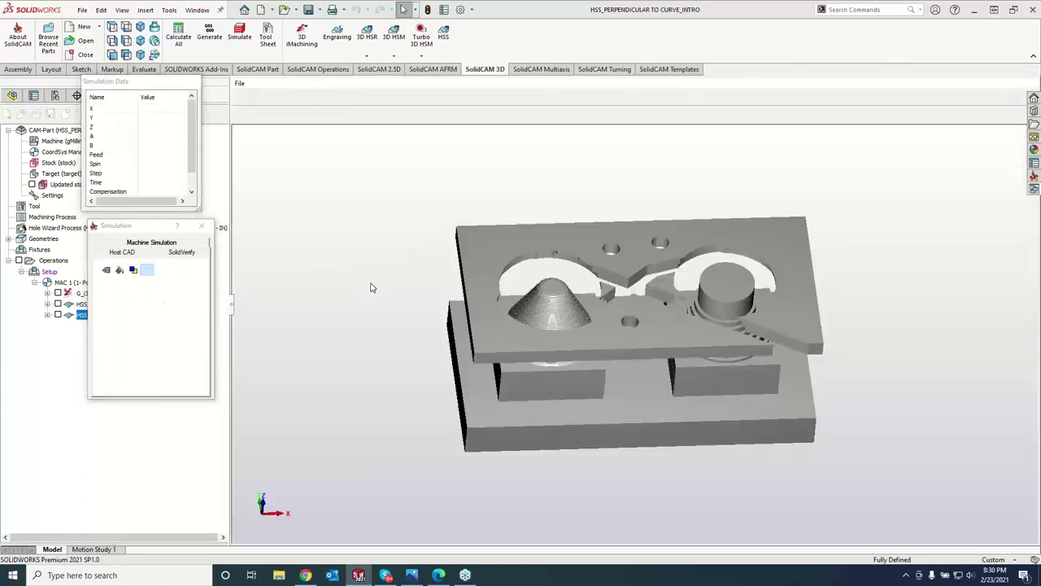
# Orbit to a high top view and inspect split Solids 4, 3 and 2 individually.
pyautogui.scroll(4, 740, 291)
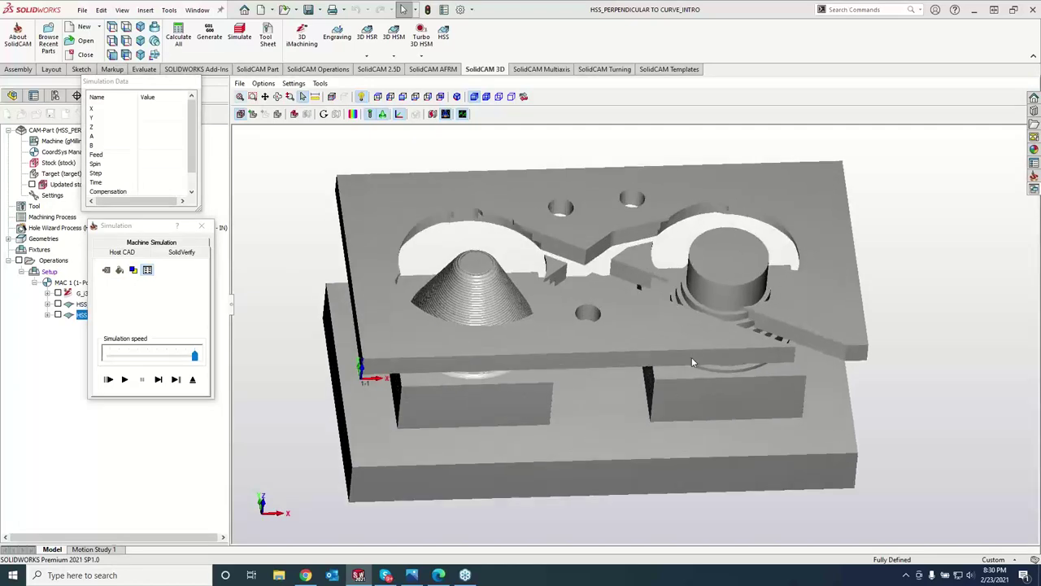
pyautogui.moveTo(675, 348); pyautogui.dragTo(457, 138)
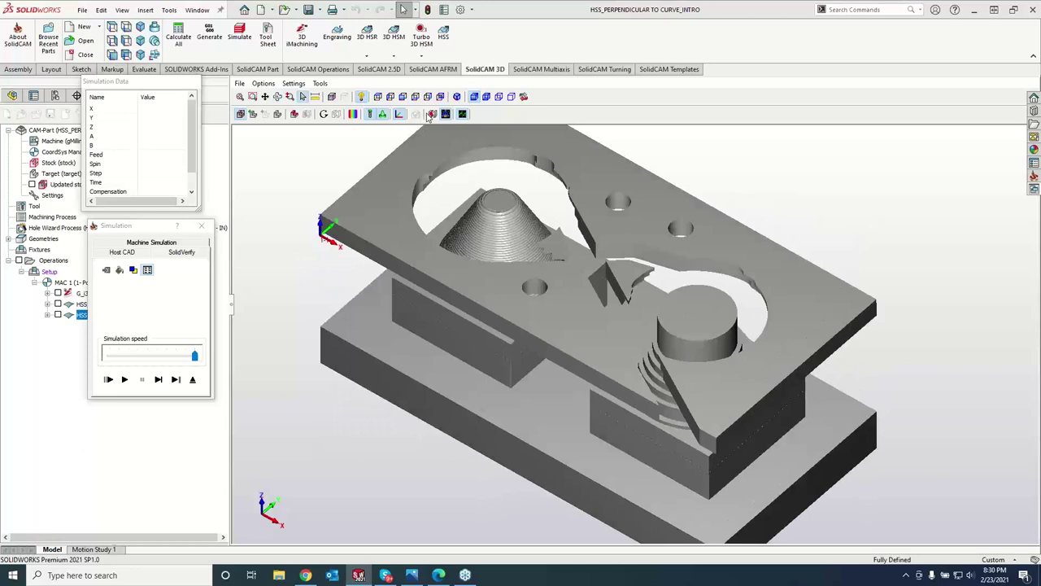
pyautogui.click(432, 116)
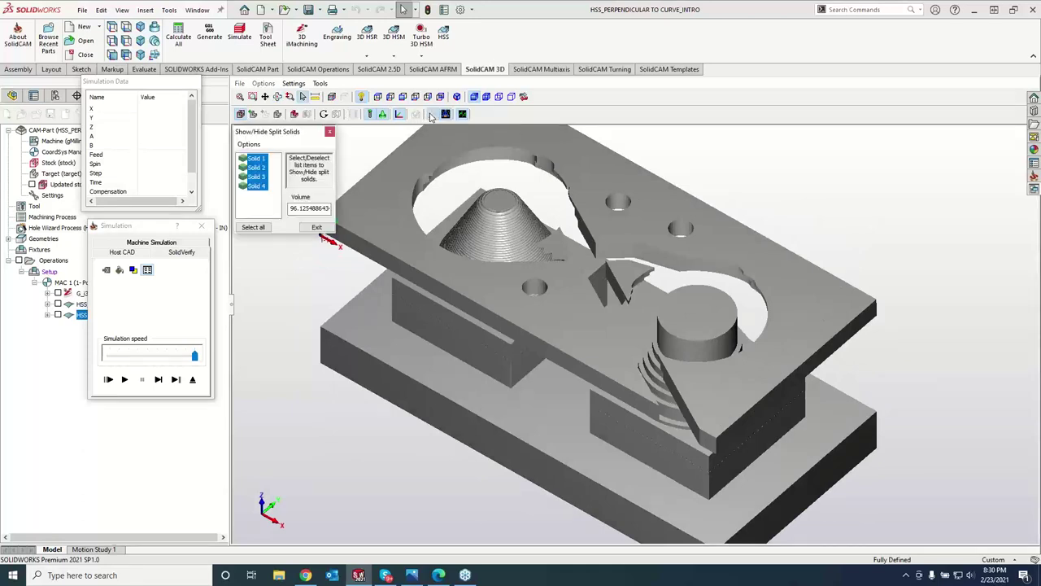
pyautogui.click(958, 168)
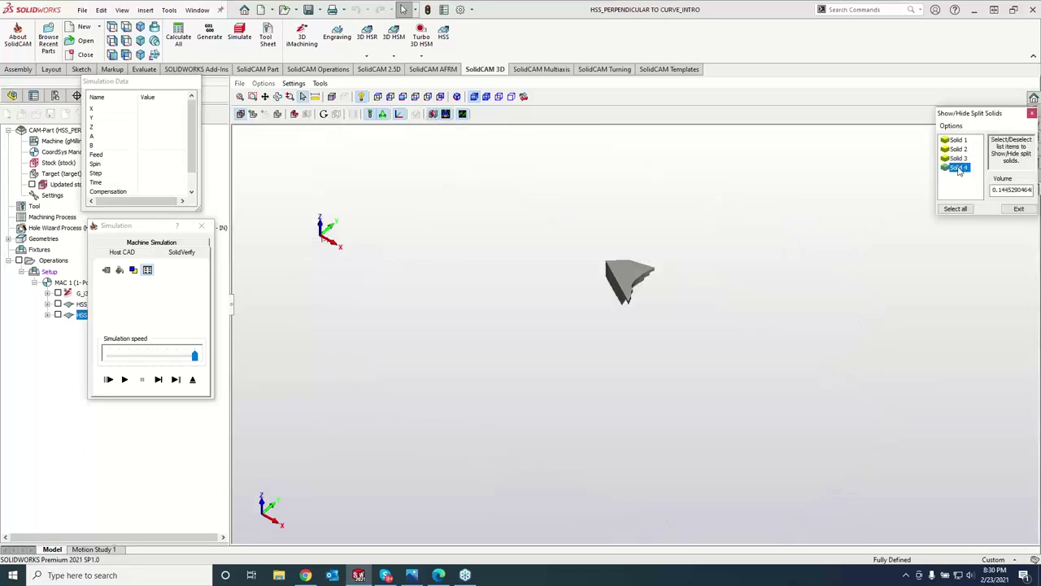
pyautogui.click(958, 159)
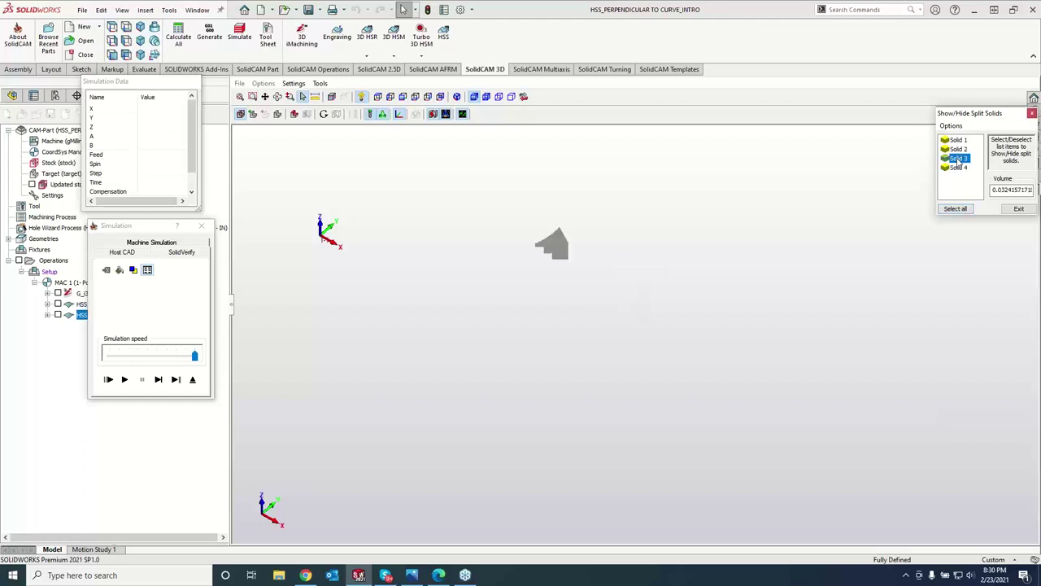
pyautogui.click(958, 149)
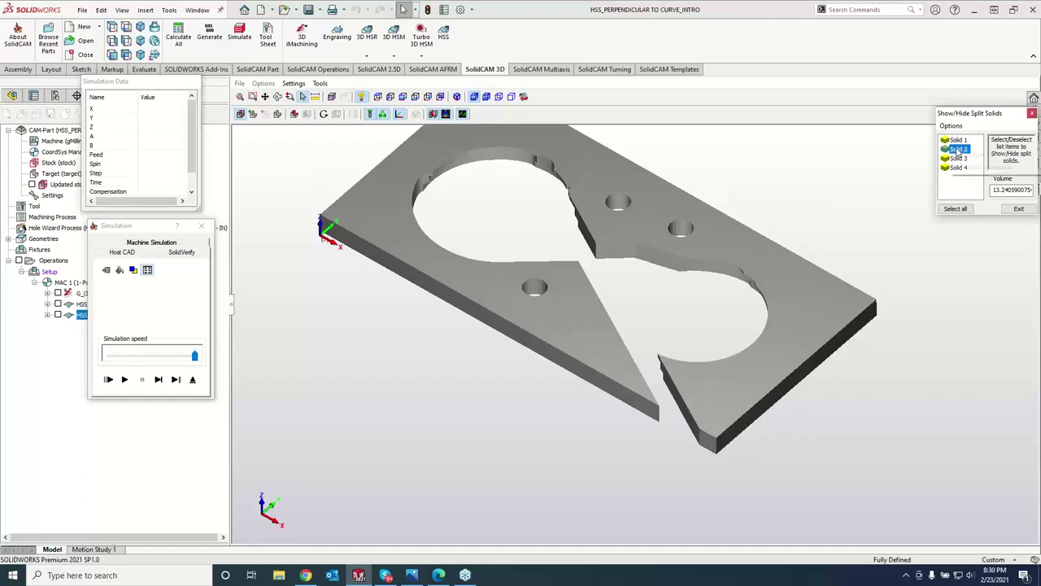
# Delete scrap Solids 2, 3 and 4, then show the remaining Solid 1.
pyautogui.rightClick(961, 152)
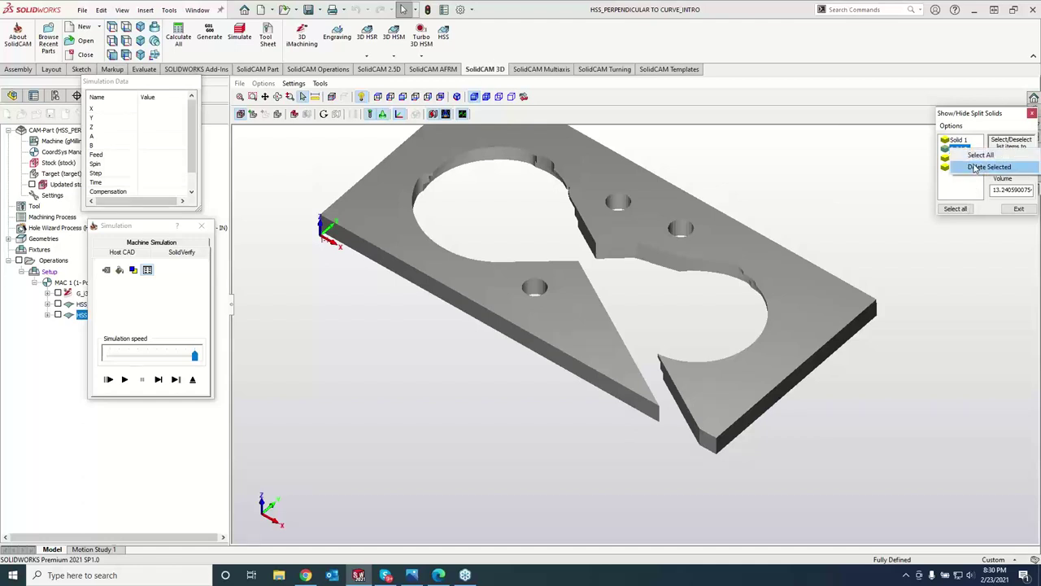
pyautogui.click(986, 167)
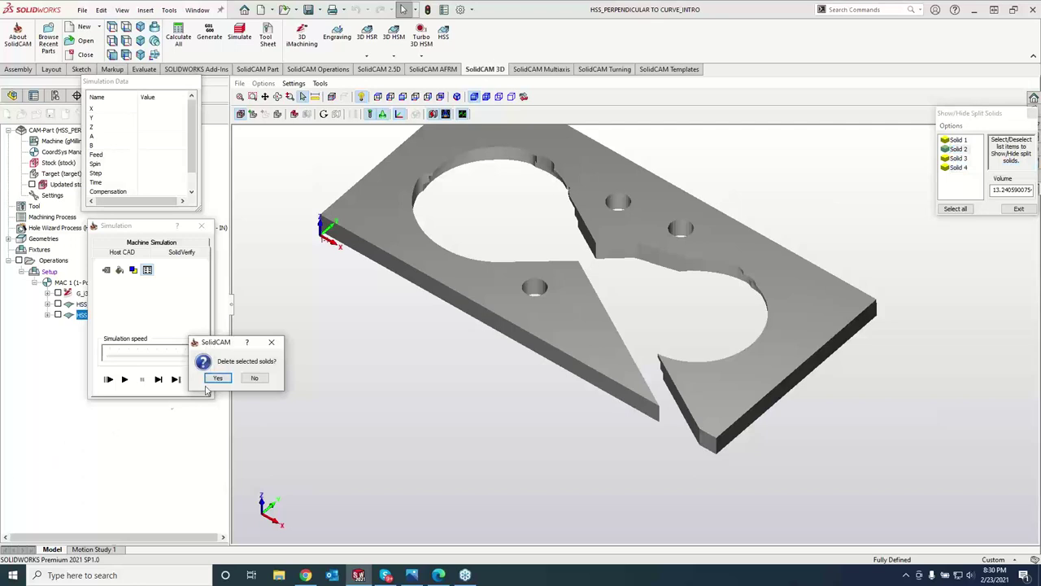
pyautogui.click(217, 377)
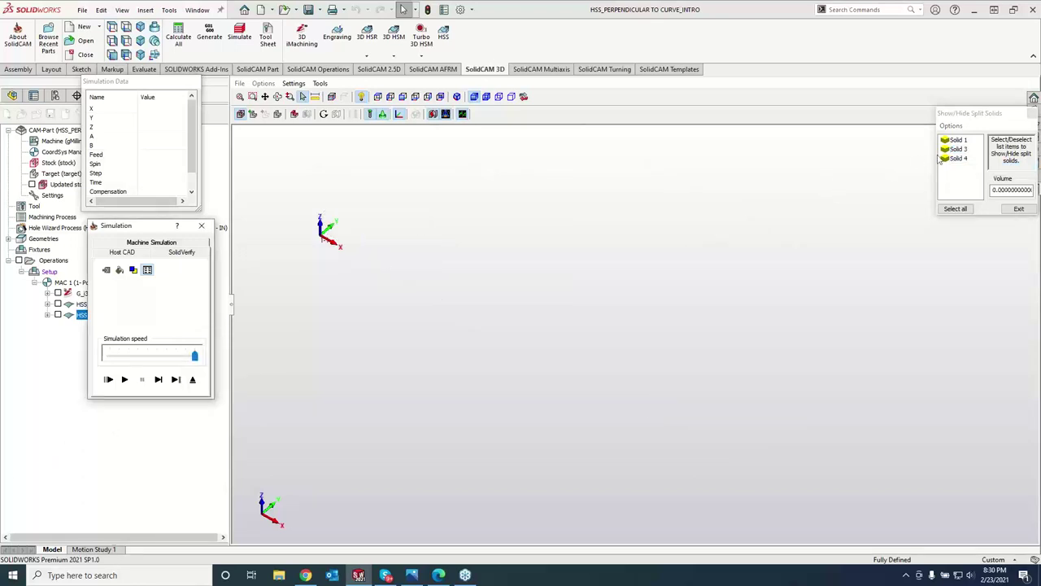
pyautogui.rightClick(968, 152)
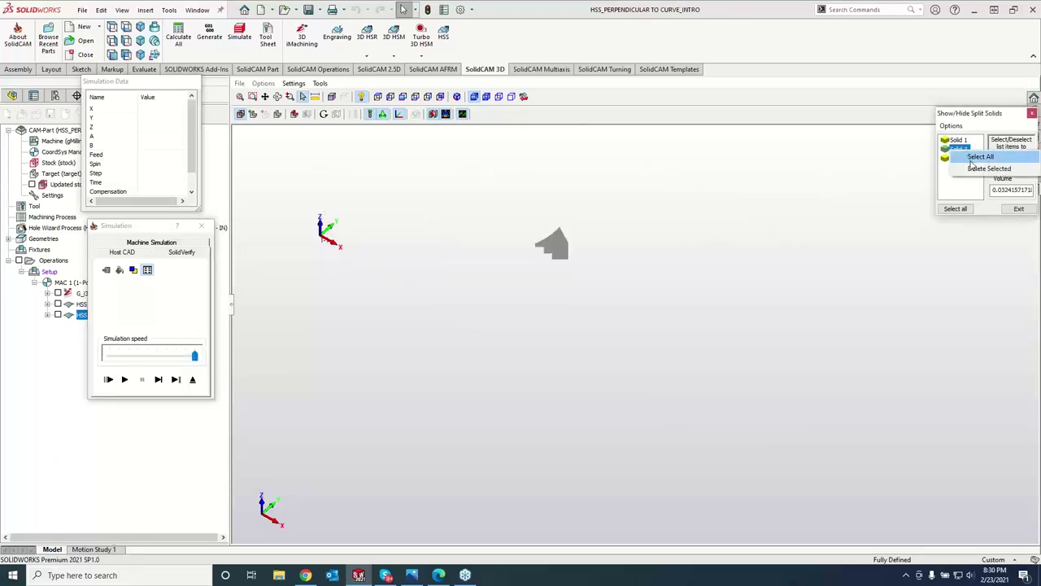
pyautogui.click(987, 168)
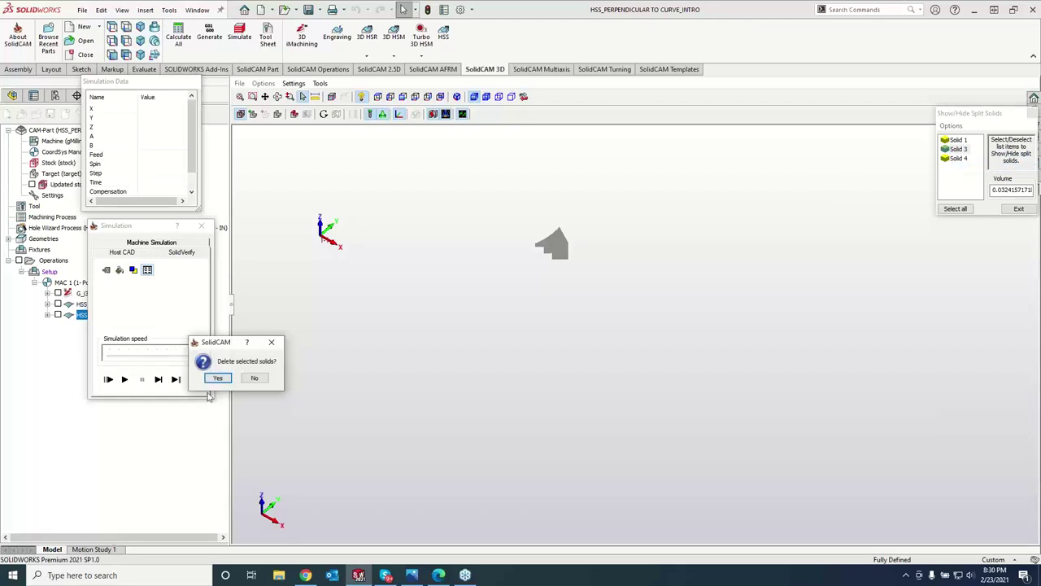
pyautogui.click(217, 378)
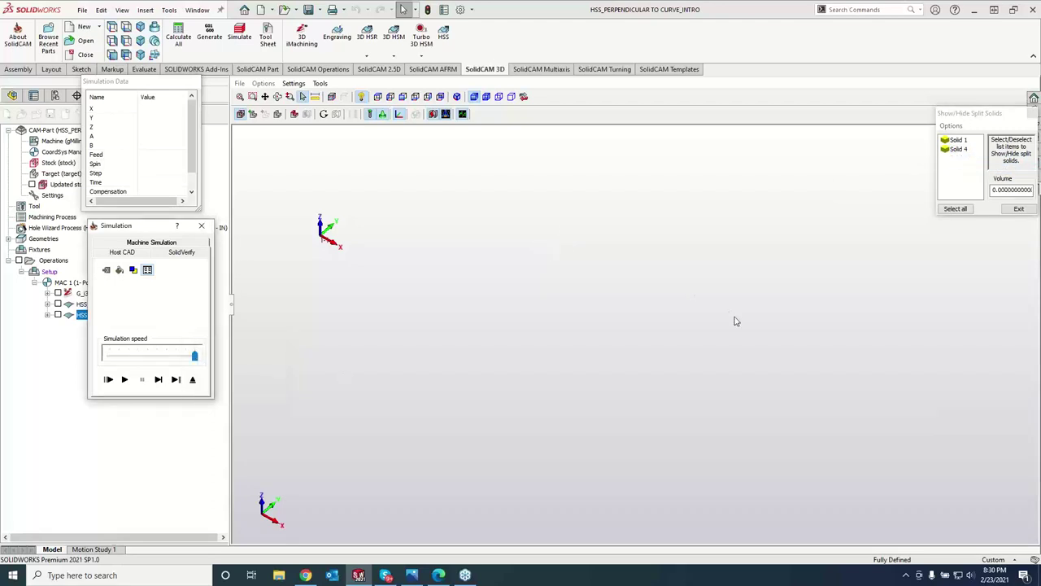
pyautogui.rightClick(964, 153)
pyautogui.click(986, 167)
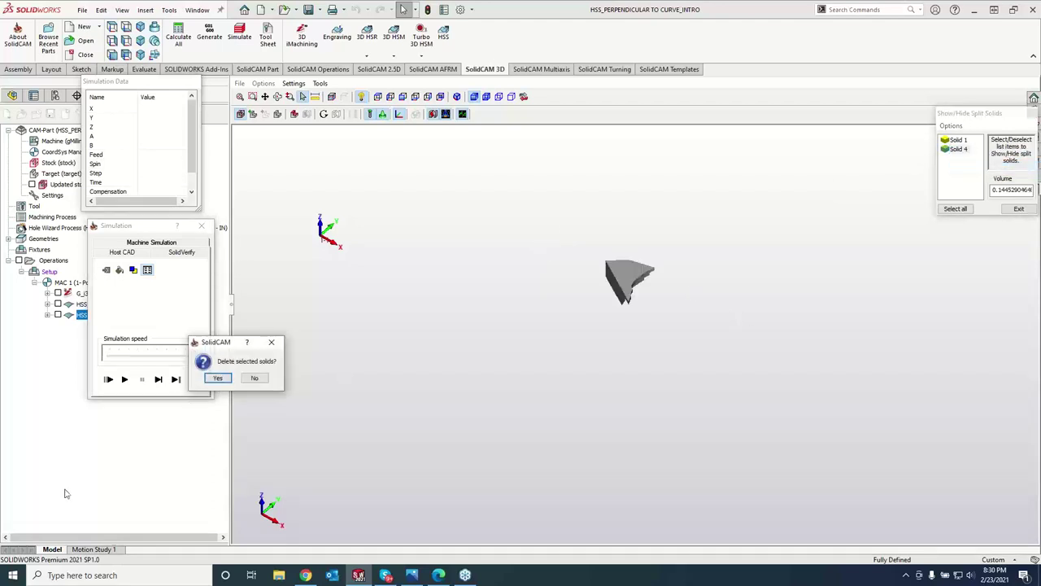
pyautogui.click(218, 378)
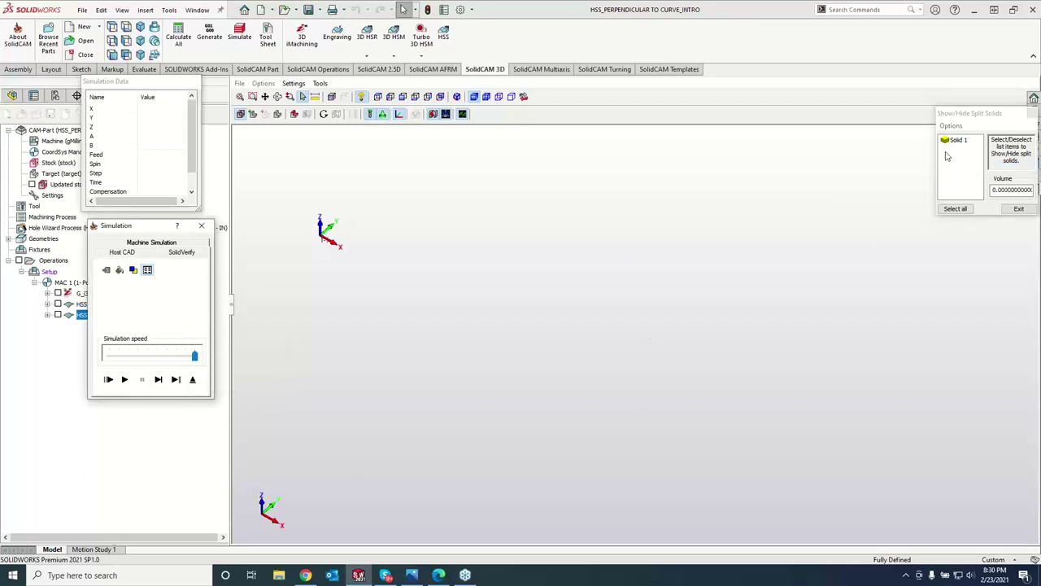
pyautogui.click(953, 141)
# Play the simulation, rotate to a frontal view of both cut cones, then close it.
pyautogui.click(124, 379)
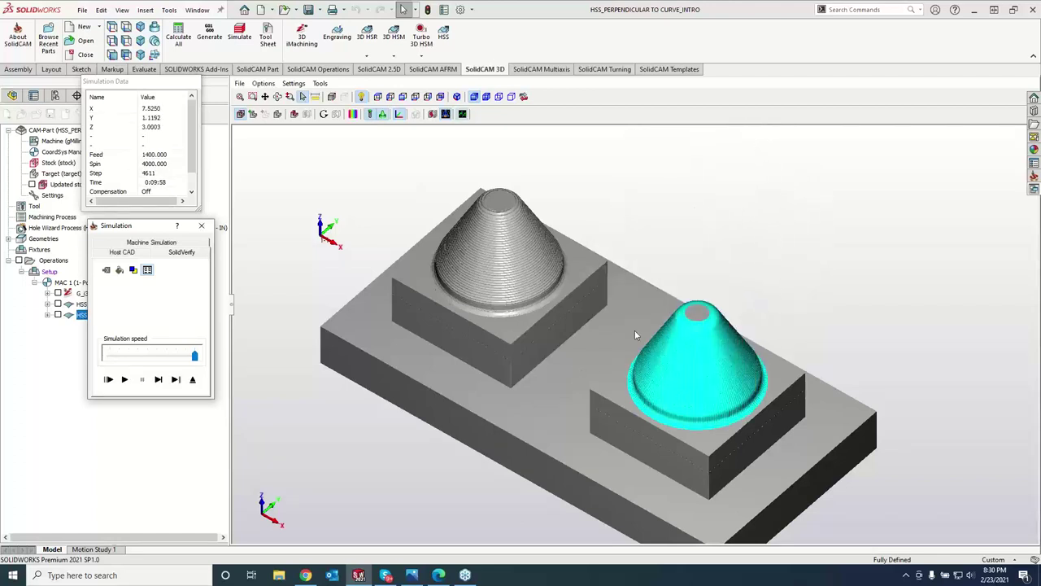
pyautogui.click(690, 225)
pyautogui.press('Up')
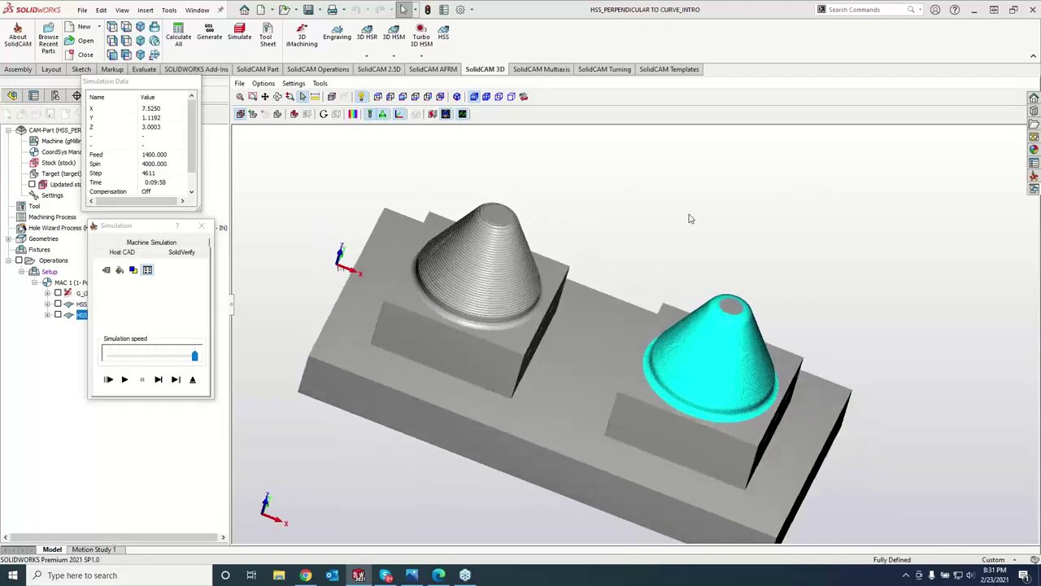
pyautogui.press('Up')
pyautogui.press('Up')
pyautogui.press('Up')
pyautogui.press('Up')
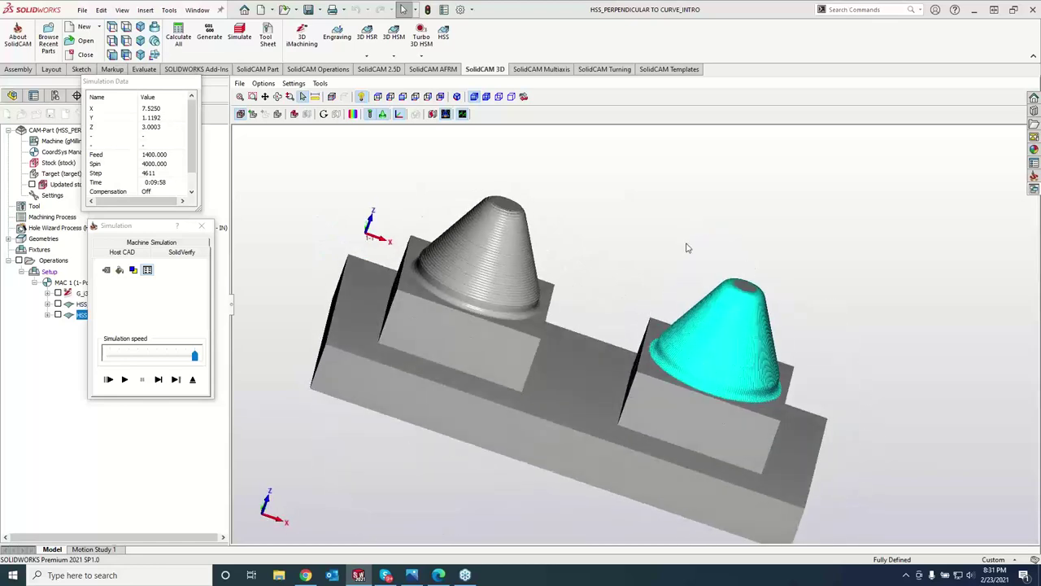
pyautogui.press('Up')
pyautogui.press('Up')
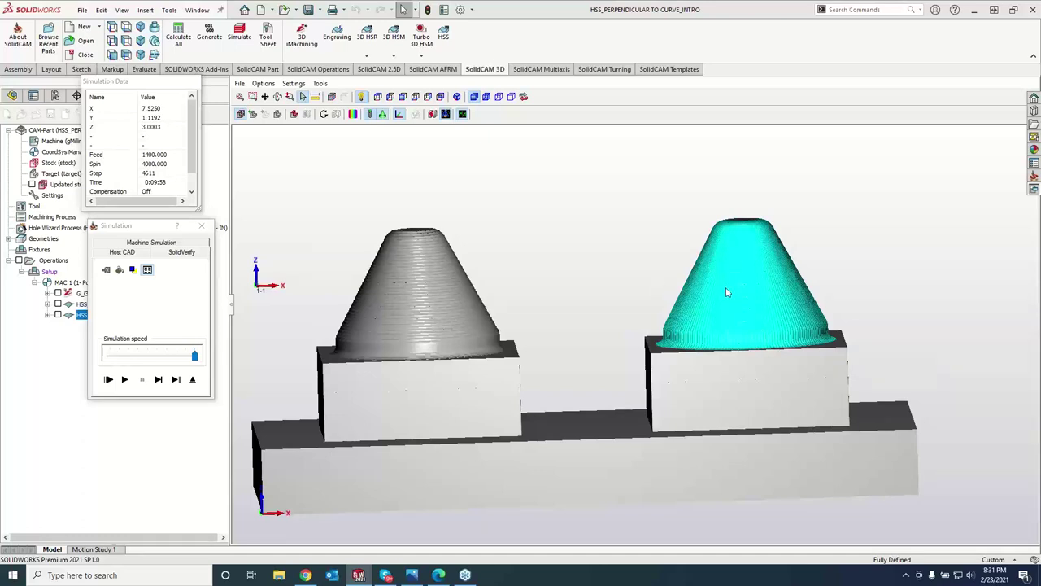
pyautogui.click(201, 226)
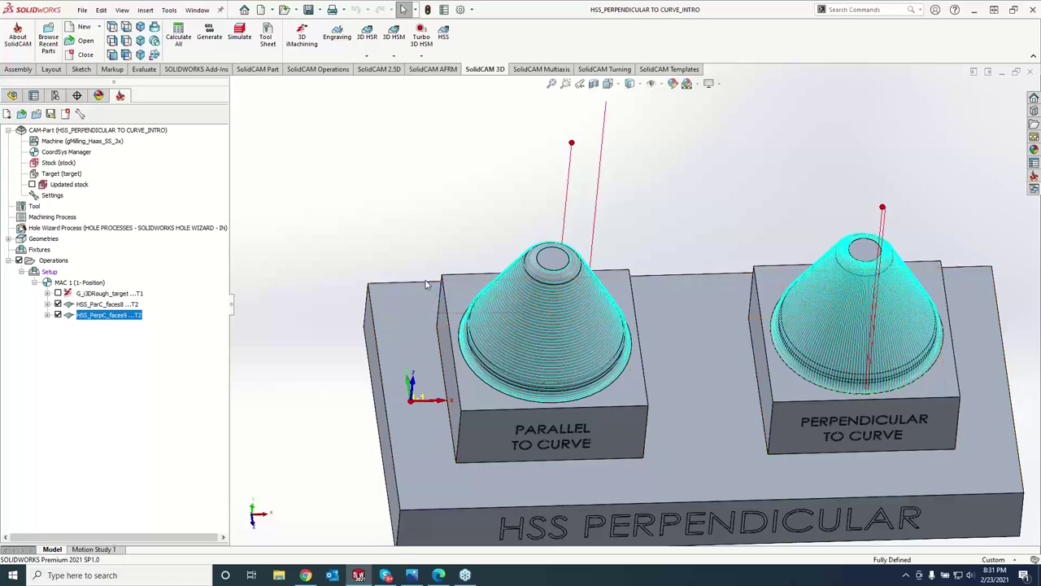
# Turn on Show Machining Time for the operations: 0:06:27 parallel, 0:09:58 perpendicular.
pyautogui.rightClick(122, 306)
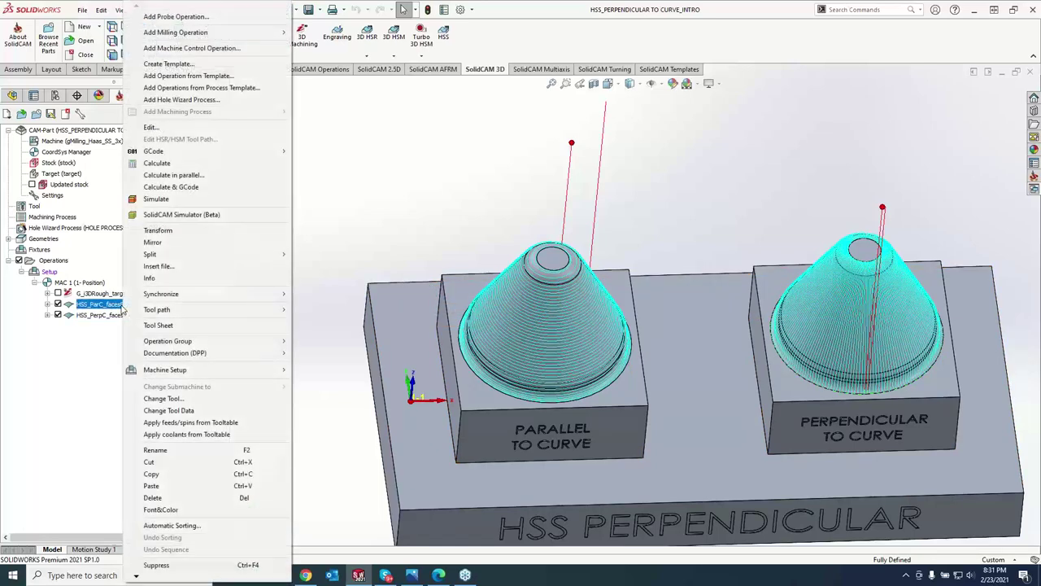
pyautogui.rightClick(64, 260)
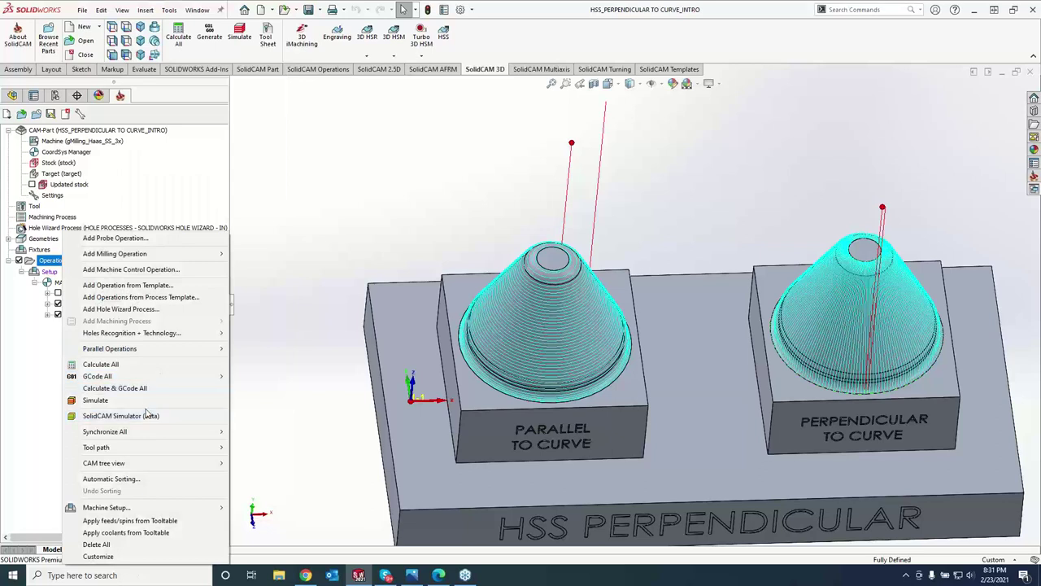
pyautogui.moveTo(146, 462)
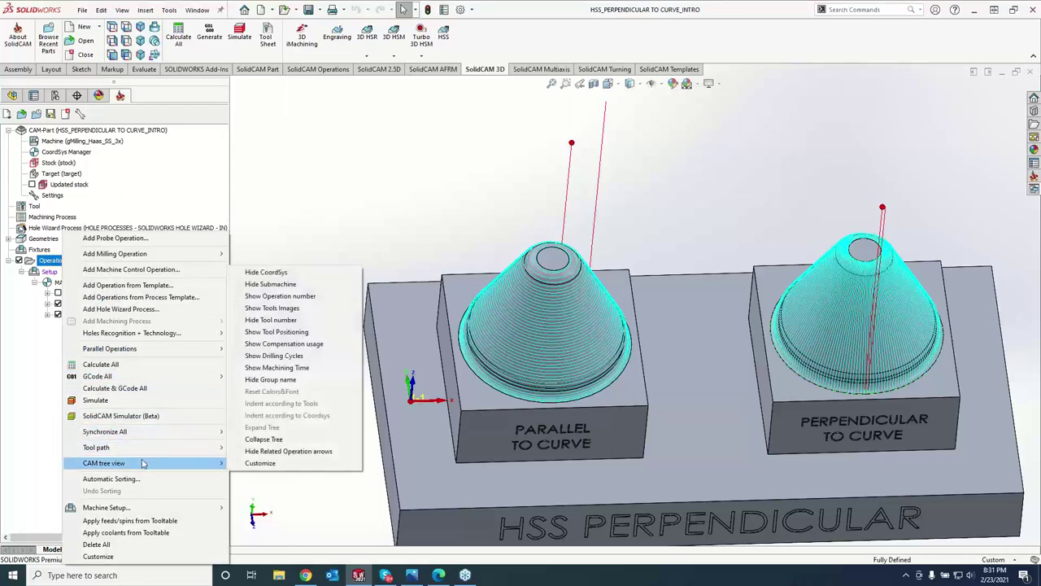
pyautogui.click(273, 368)
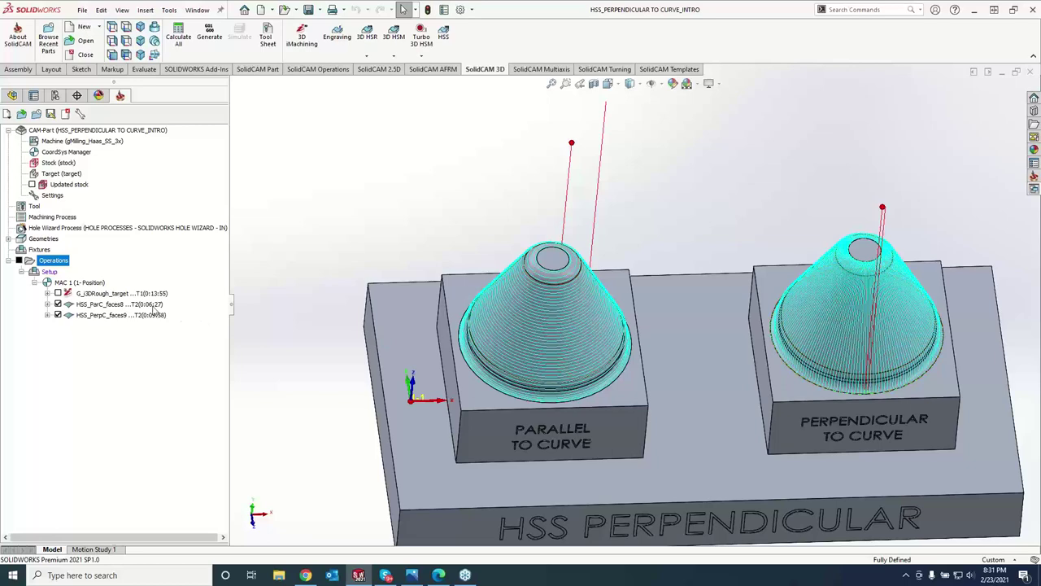
# Set HSS_ParC_faces8's maximum step over to 0.01 and recalculate, giving 0:31:39 machining time.
pyautogui.click(122, 304)
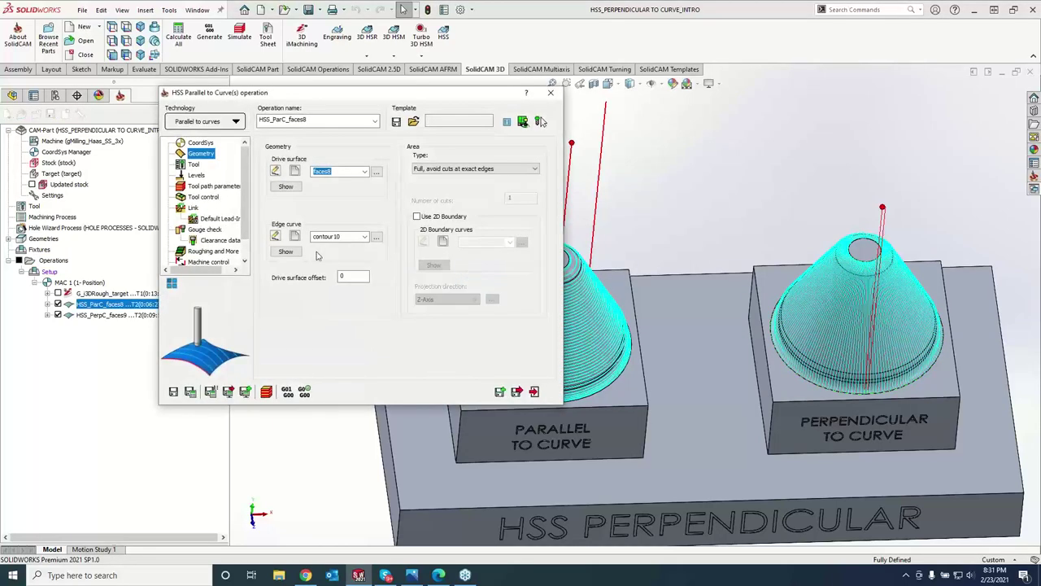
pyautogui.click(210, 187)
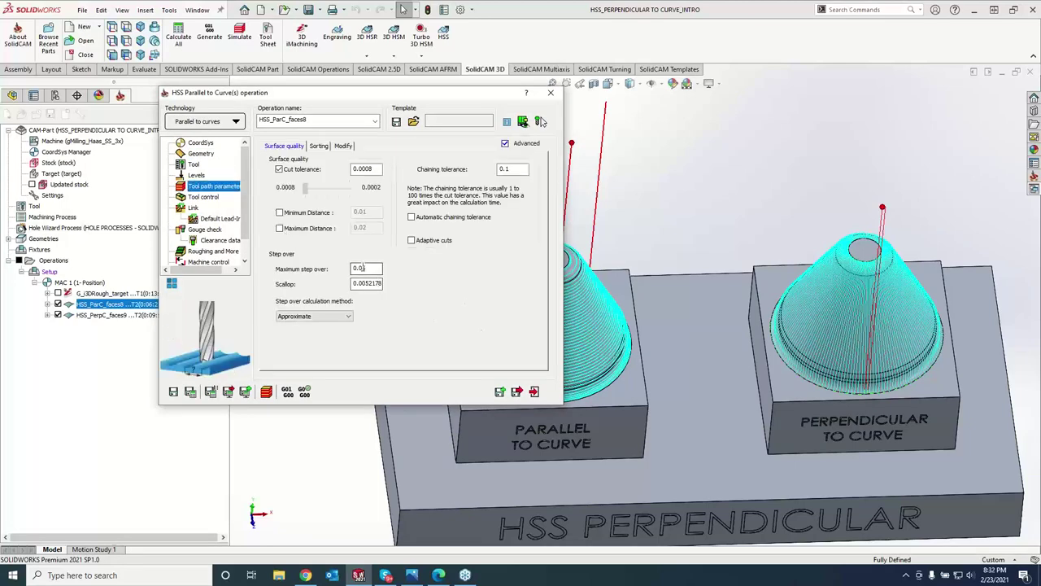
pyautogui.write('1')
pyautogui.click(191, 392)
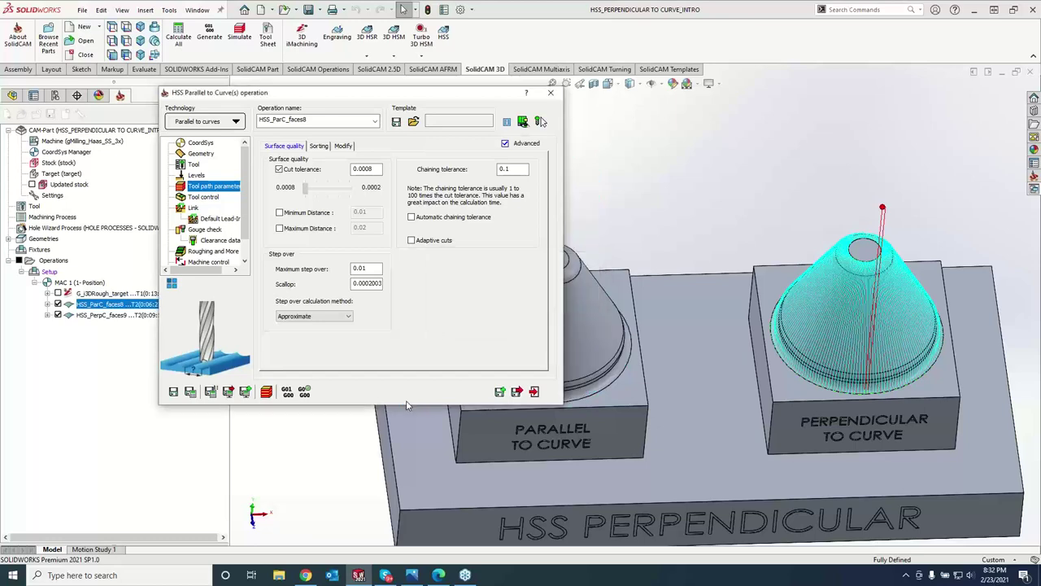
pyautogui.click(551, 92)
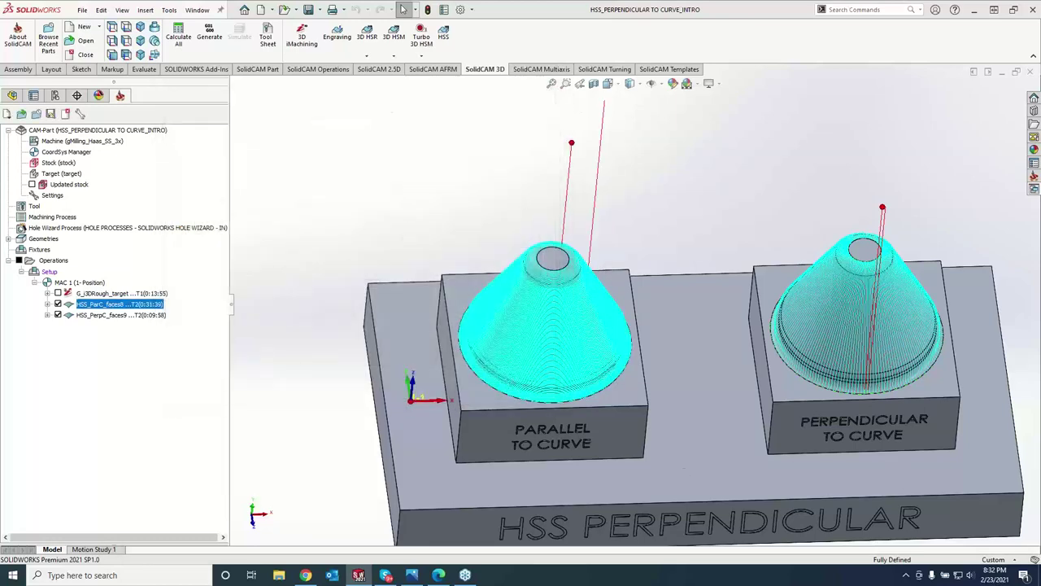
pyautogui.rightClick(99, 316)
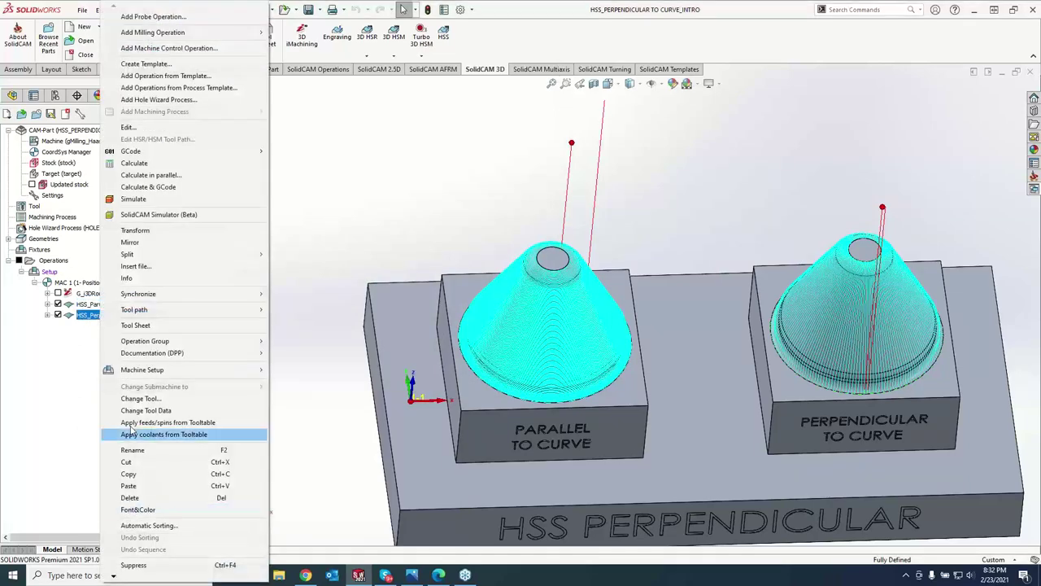
# Simulate from HSS_PerpC_faces9, delete the scrap split solids, and play Solid 1's machining.
pyautogui.click(134, 199)
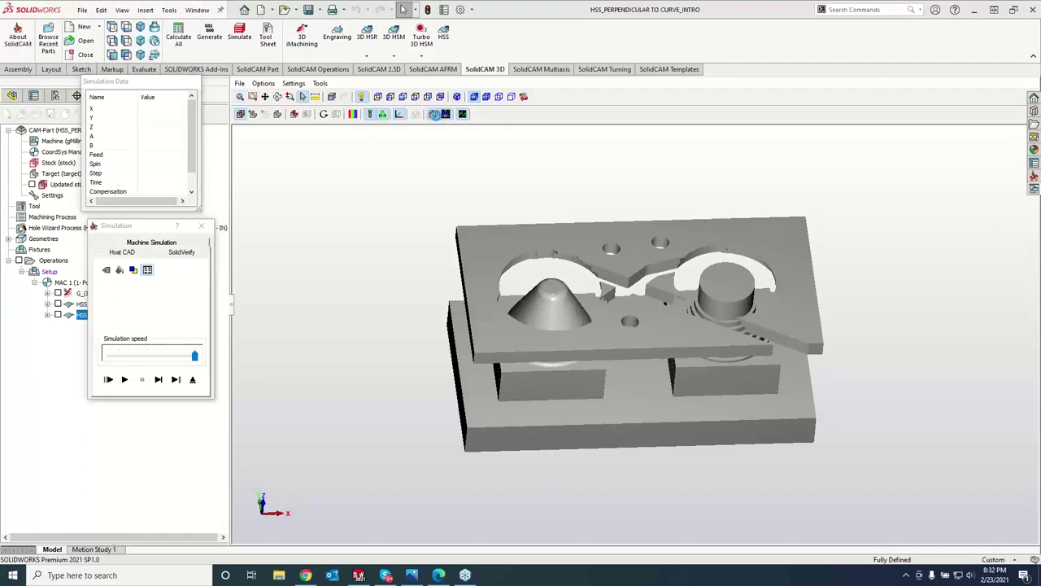
pyautogui.click(434, 113)
pyautogui.click(959, 148)
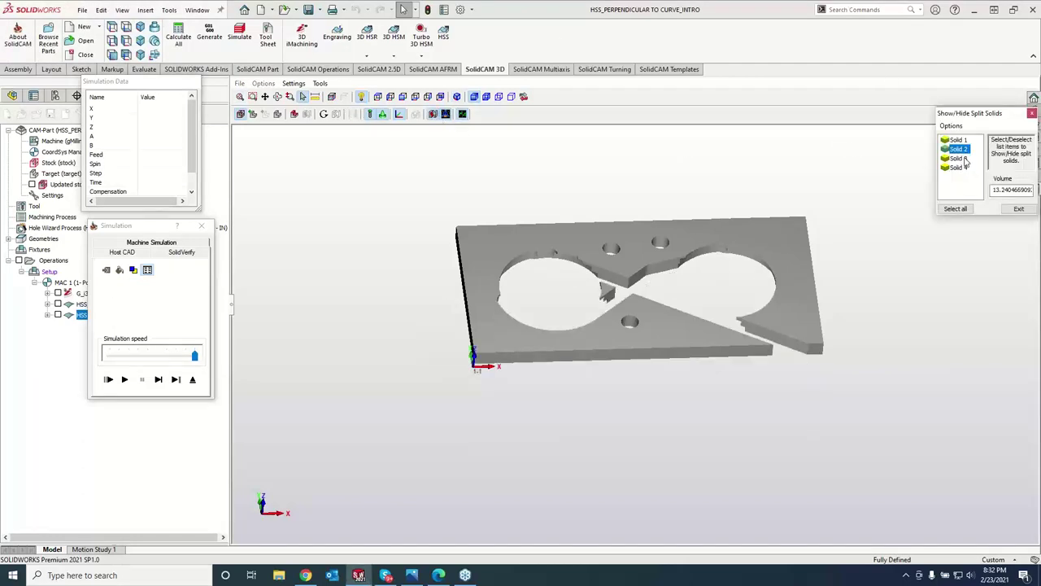
pyautogui.keyDown('ctrl'); pyautogui.click(963, 159); pyautogui.keyUp('ctrl')
pyautogui.rightClick(967, 171)
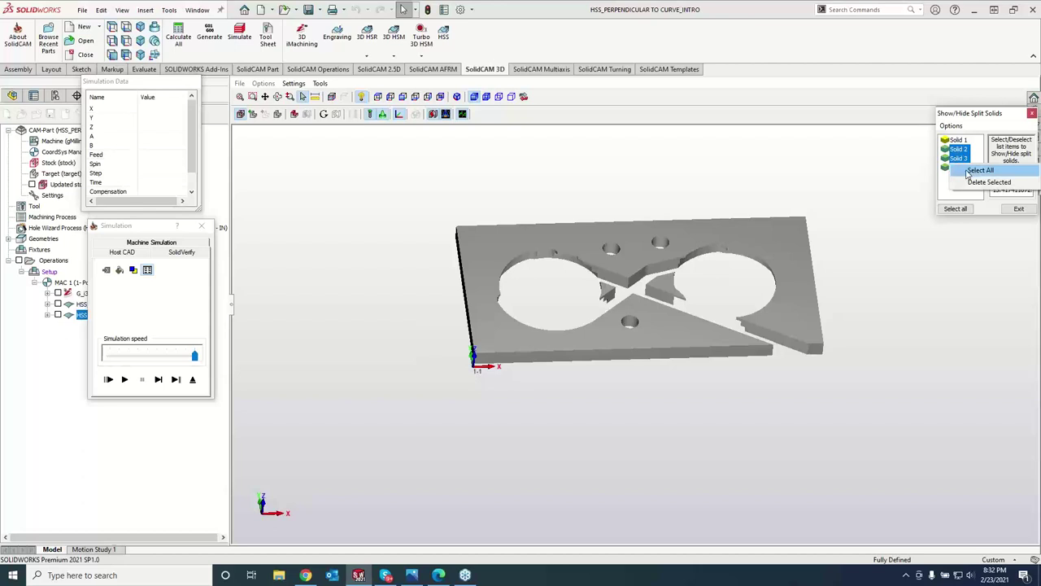
pyautogui.click(974, 181)
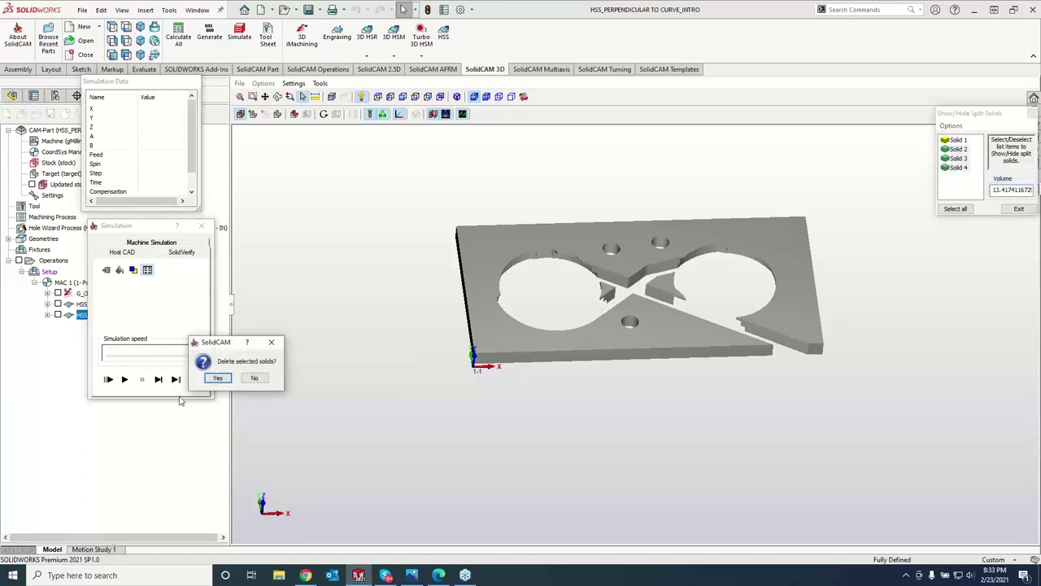
pyautogui.click(218, 379)
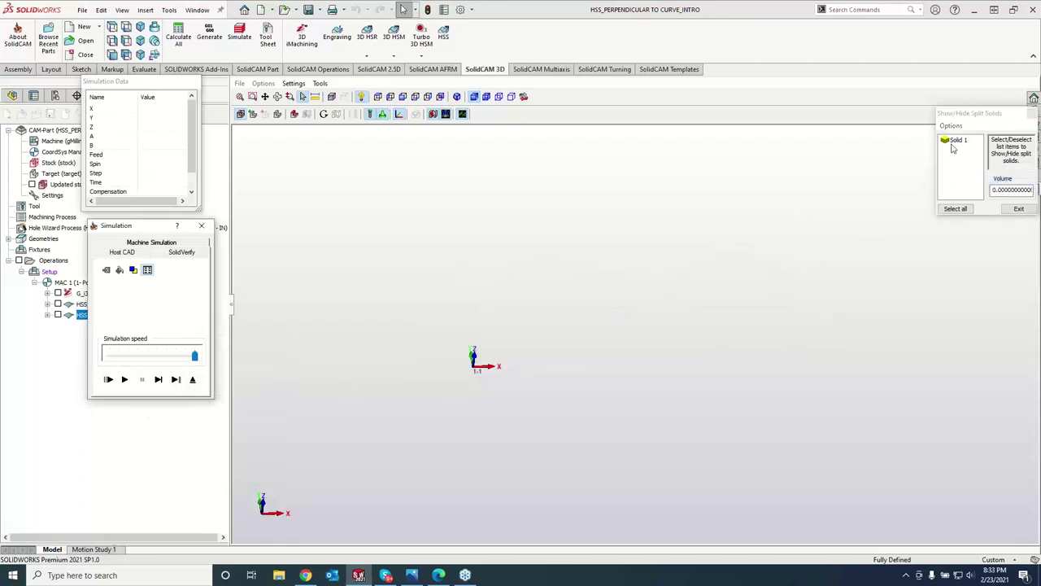
pyautogui.click(954, 148)
pyautogui.click(124, 379)
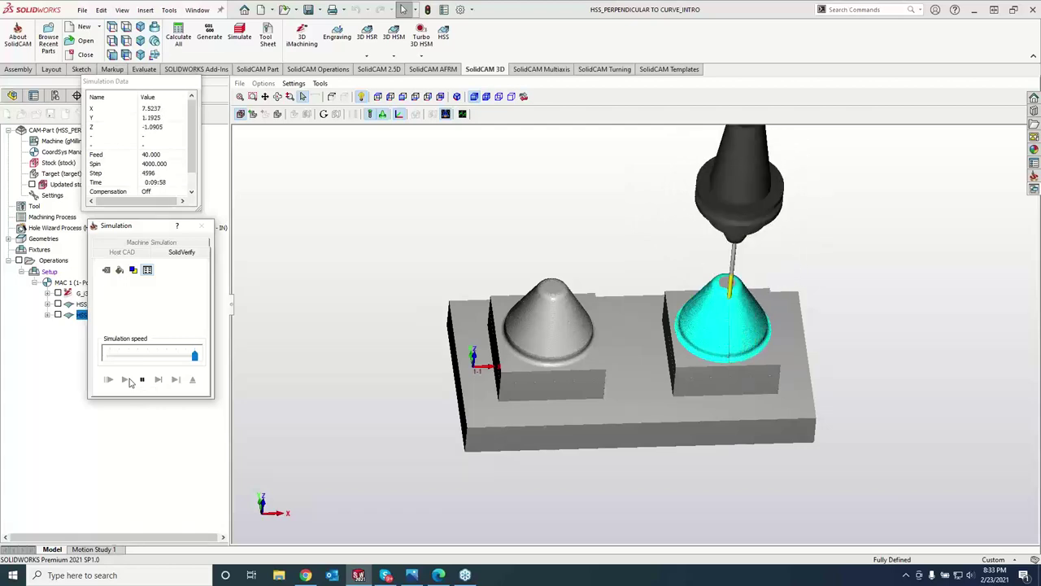
# Zoom in on both machined cones in a front view and move the Simulation window below the CAM tree.
pyautogui.moveTo(795, 508); pyautogui.dragTo(748, 493)
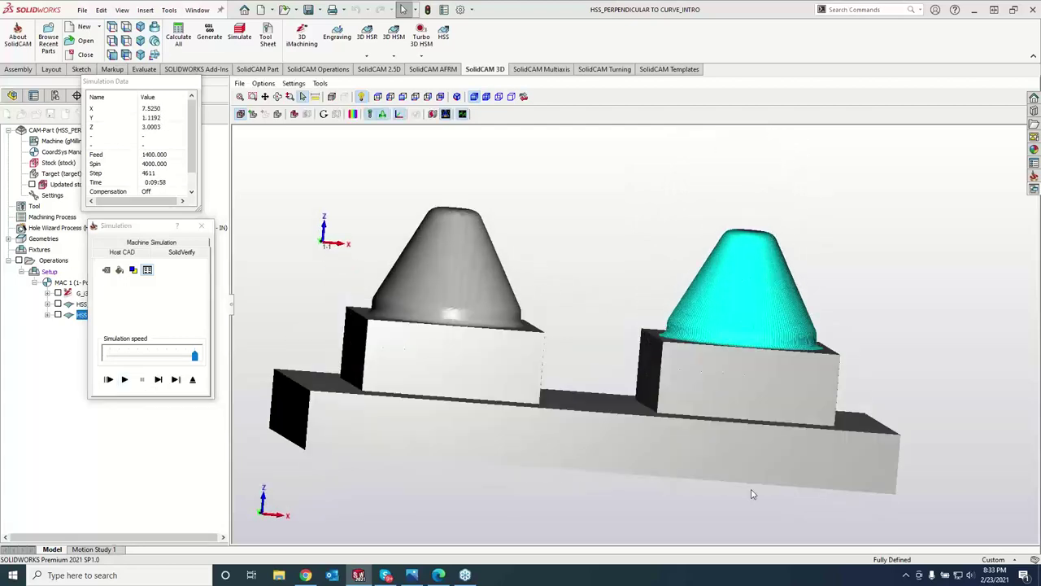
pyautogui.scroll(5, 746, 488)
pyautogui.hotkey('ctrl', '1')
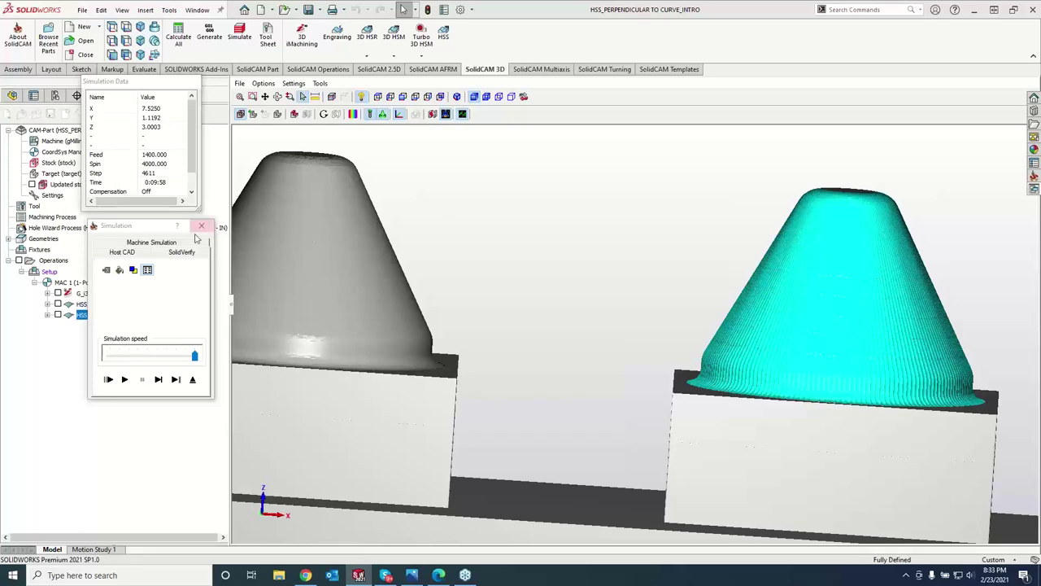
pyautogui.click(140, 226)
pyautogui.moveTo(141, 226); pyautogui.dragTo(142, 353)
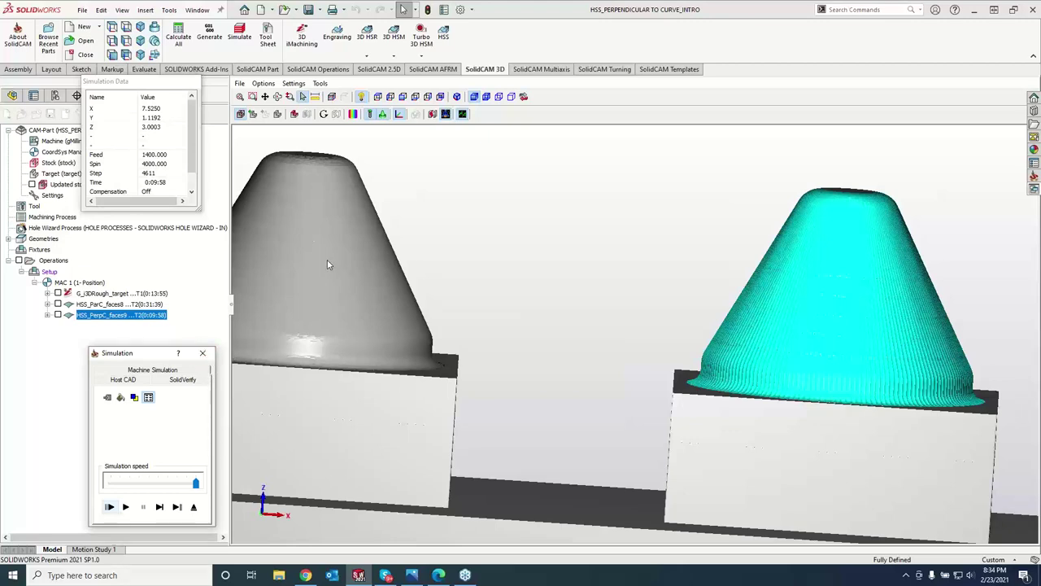
# Change HSS_ParC_faces8's maximum step over to 0.025 and recalculate its toolpath.
pyautogui.click(203, 353)
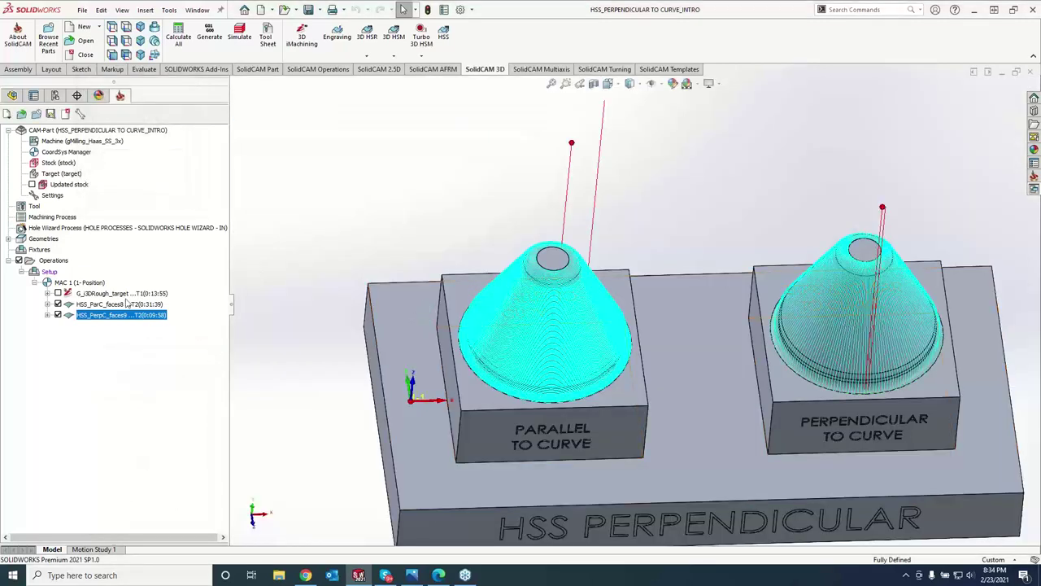
pyautogui.click(122, 304)
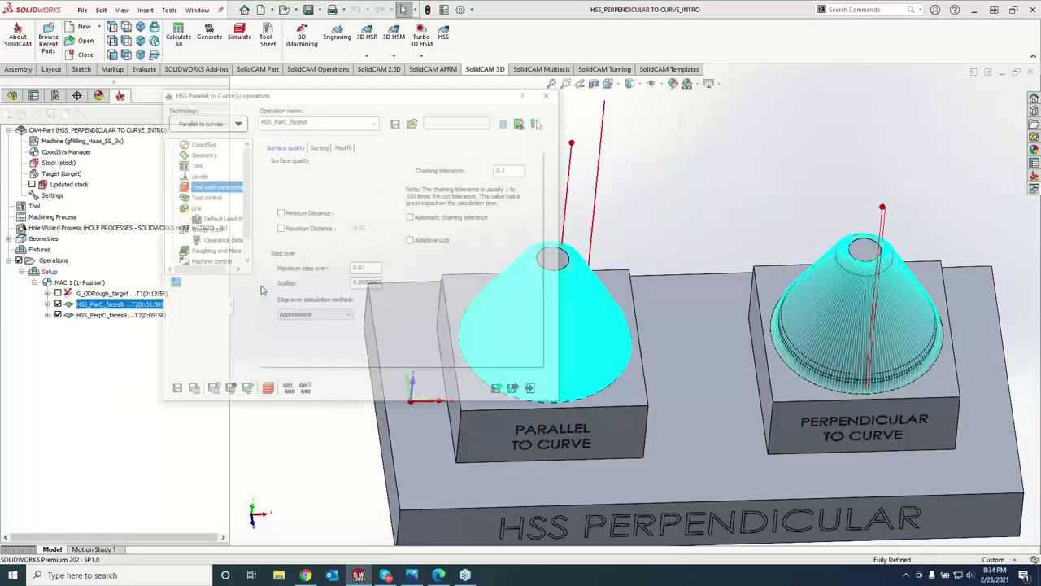
pyautogui.doubleClick(355, 268)
pyautogui.write('0.025')
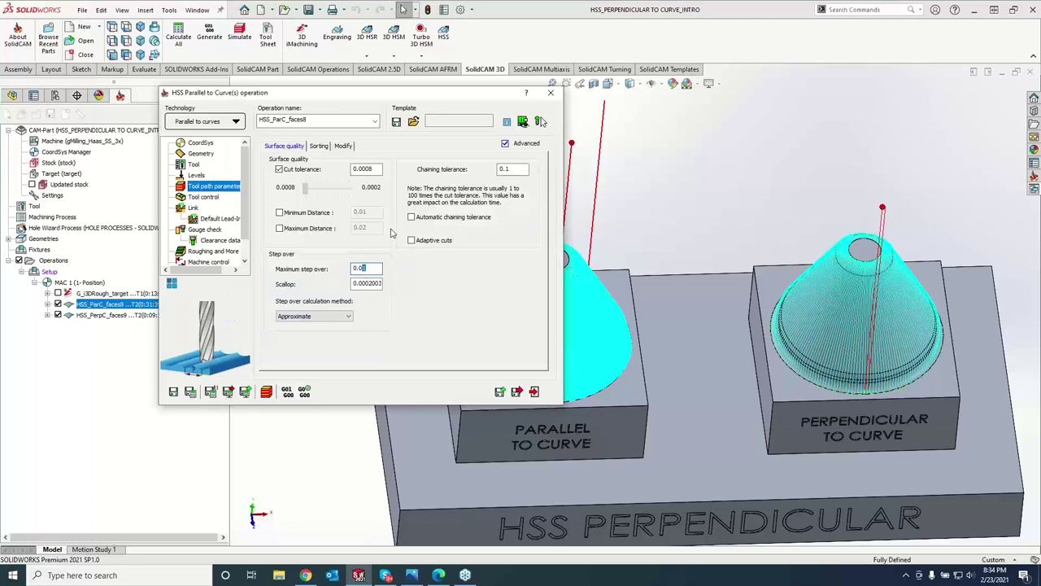
pyautogui.click(190, 391)
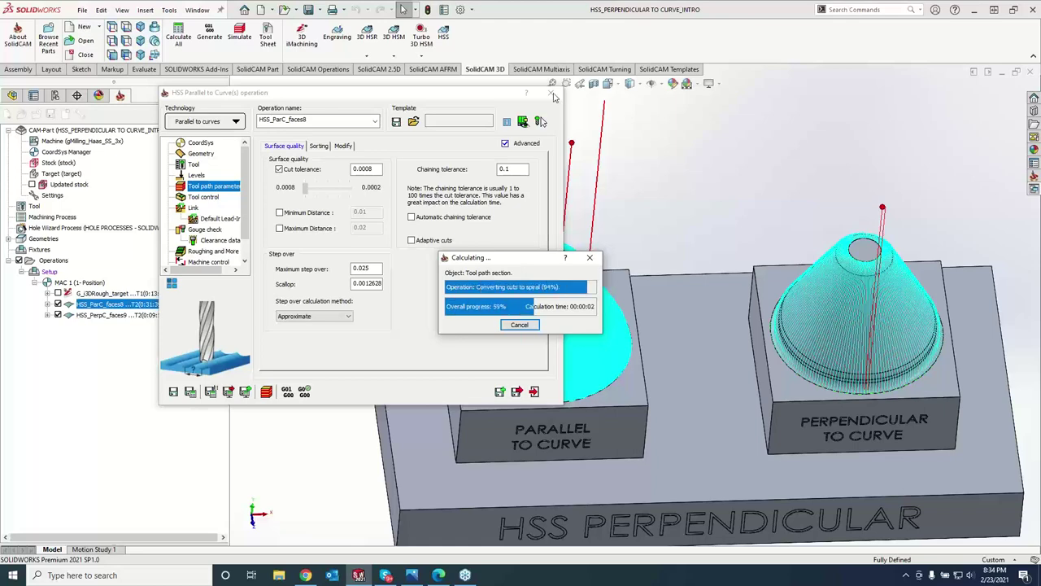
pyautogui.rightClick(123, 316)
# Simulate HSS_PerpC_faces9 in SolidVerify and list the split solids.
pyautogui.click(146, 203)
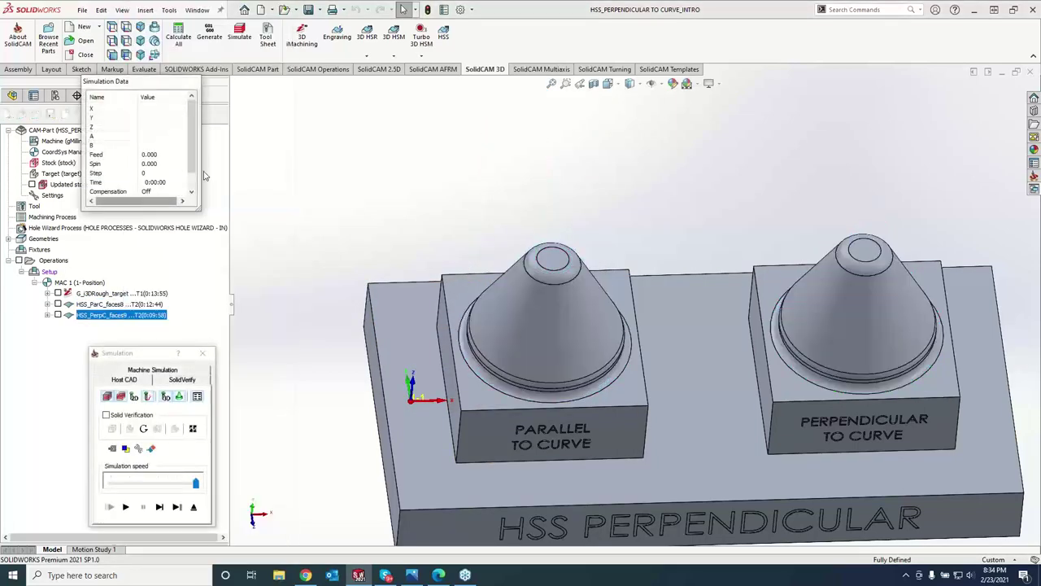
pyautogui.click(184, 398)
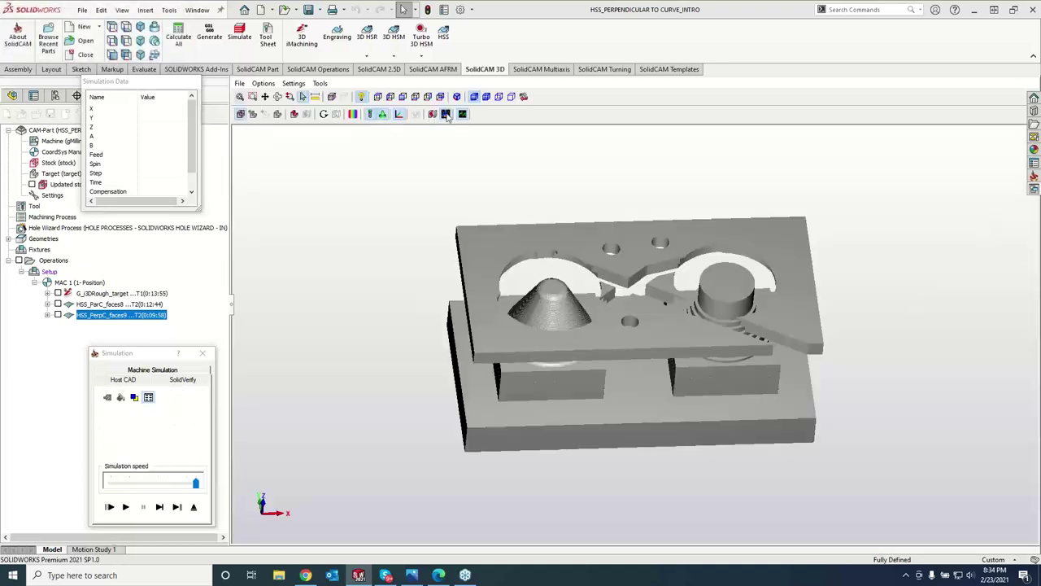
pyautogui.click(434, 115)
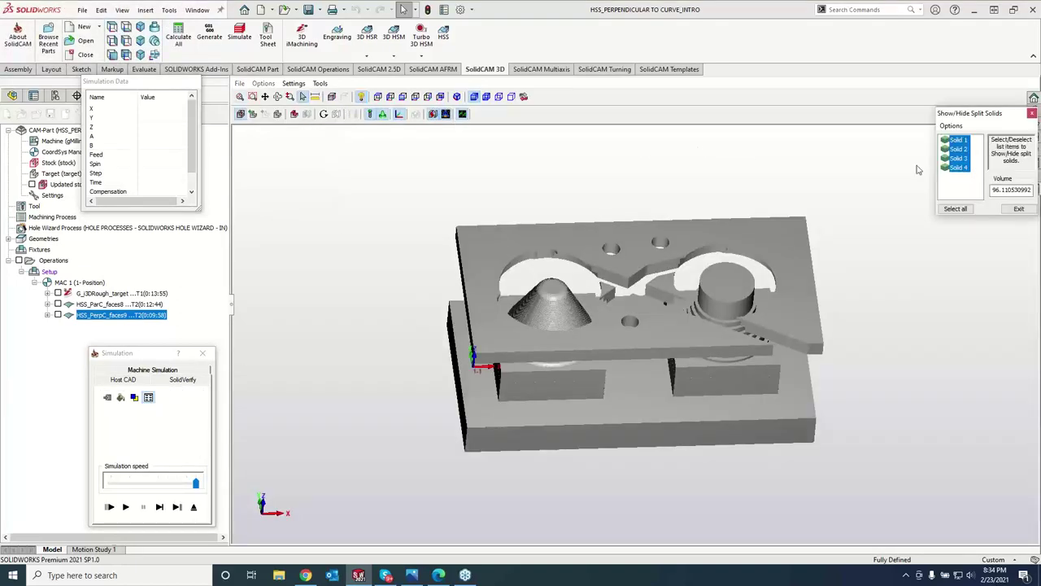
# Delete split Solids 2–4 so only the machined Solid 1 remains.
pyautogui.click(958, 150)
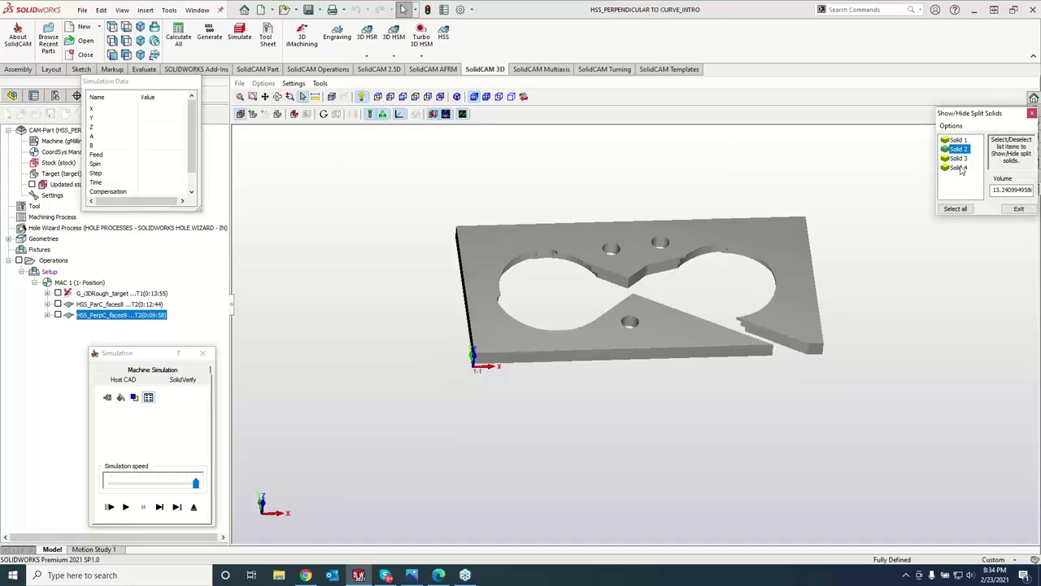
pyautogui.keyDown('shift'); pyautogui.click(960, 167); pyautogui.keyUp('shift')
pyautogui.rightClick(962, 168)
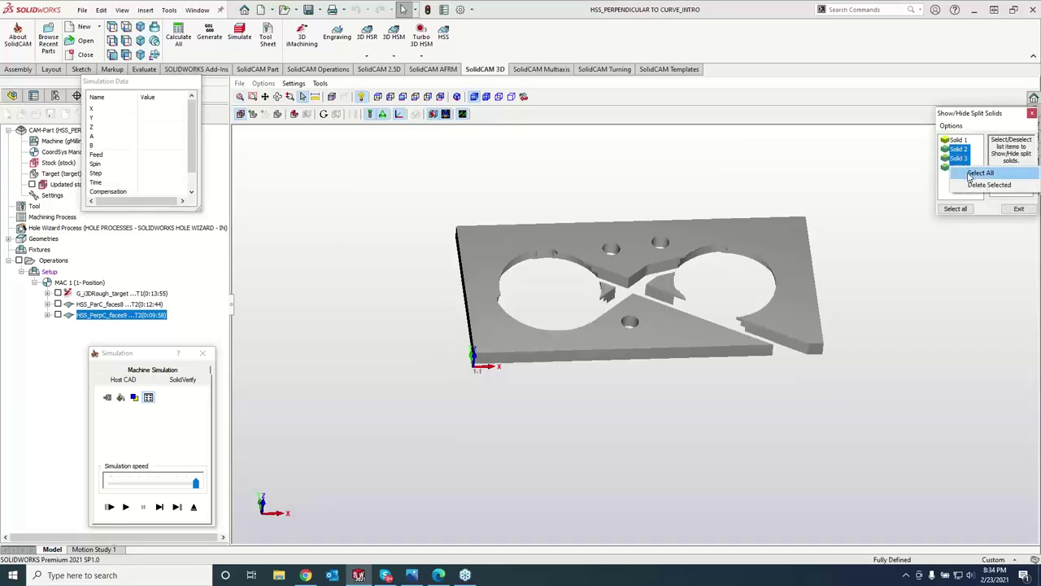
pyautogui.click(972, 185)
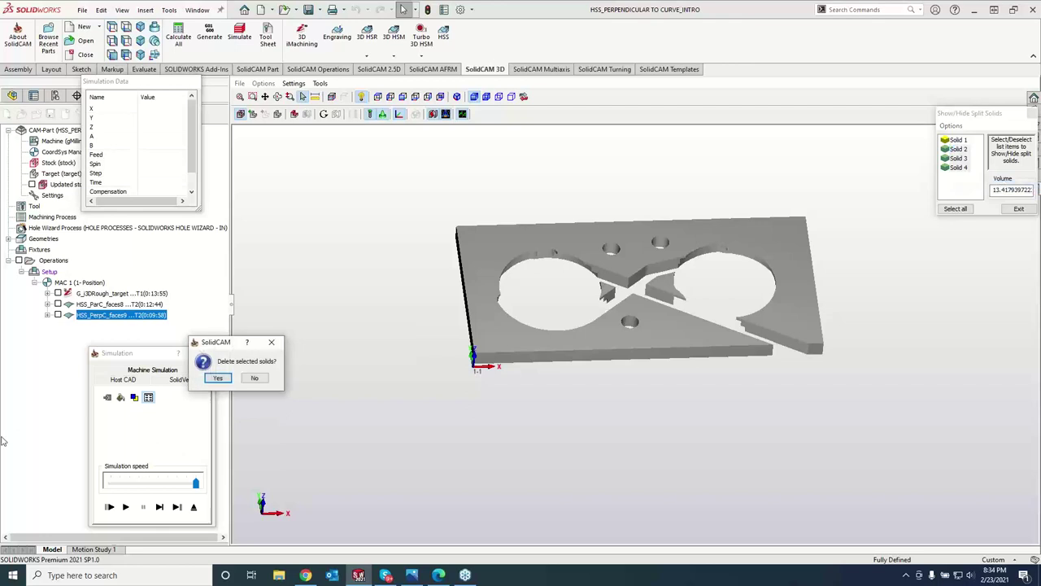
pyautogui.click(218, 378)
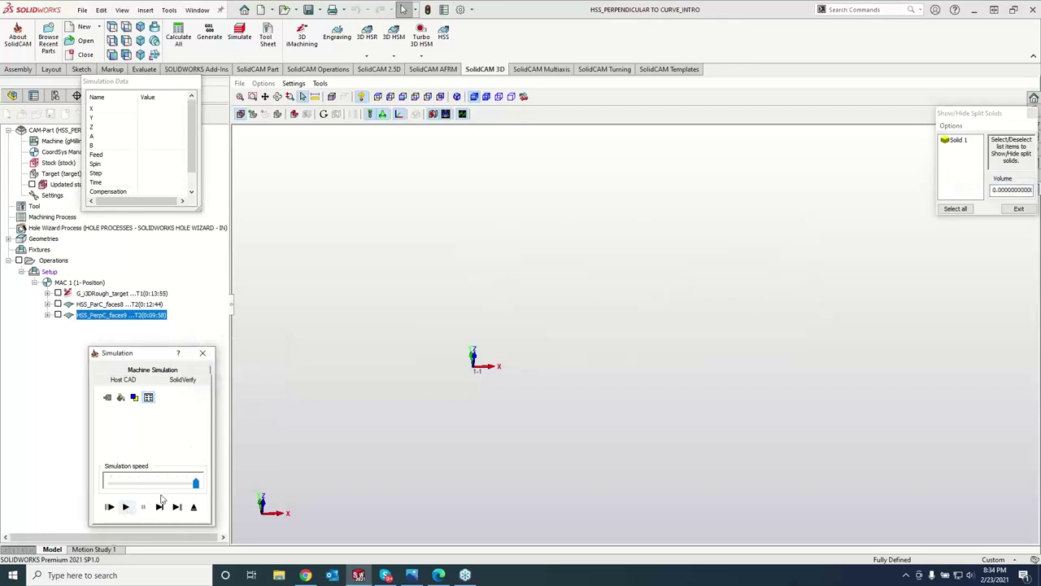
pyautogui.click(968, 144)
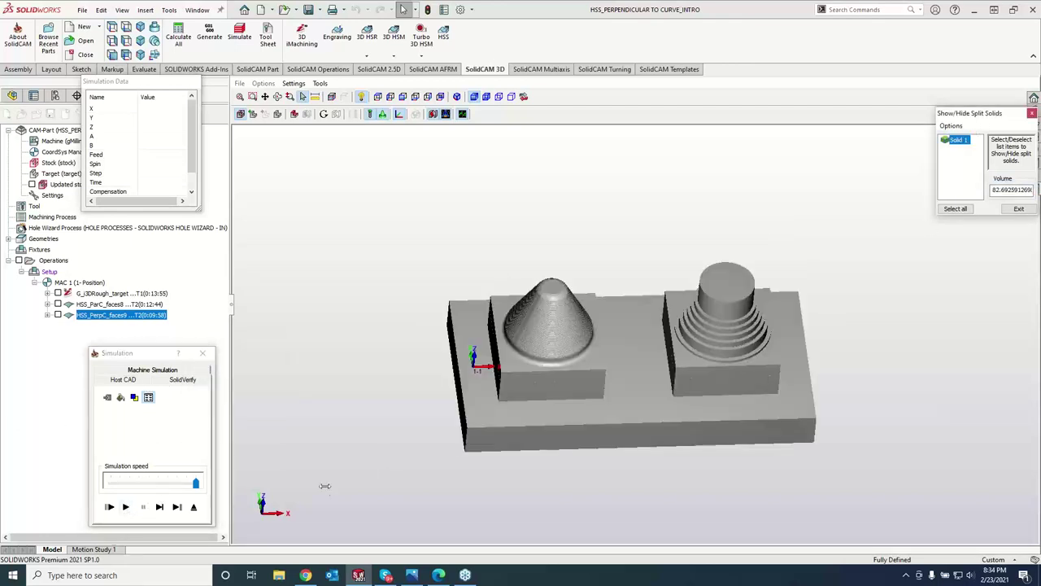
# Play the perpendicular-to-curve simulation, inspect both cones from the front, then close it.
pyautogui.click(127, 506)
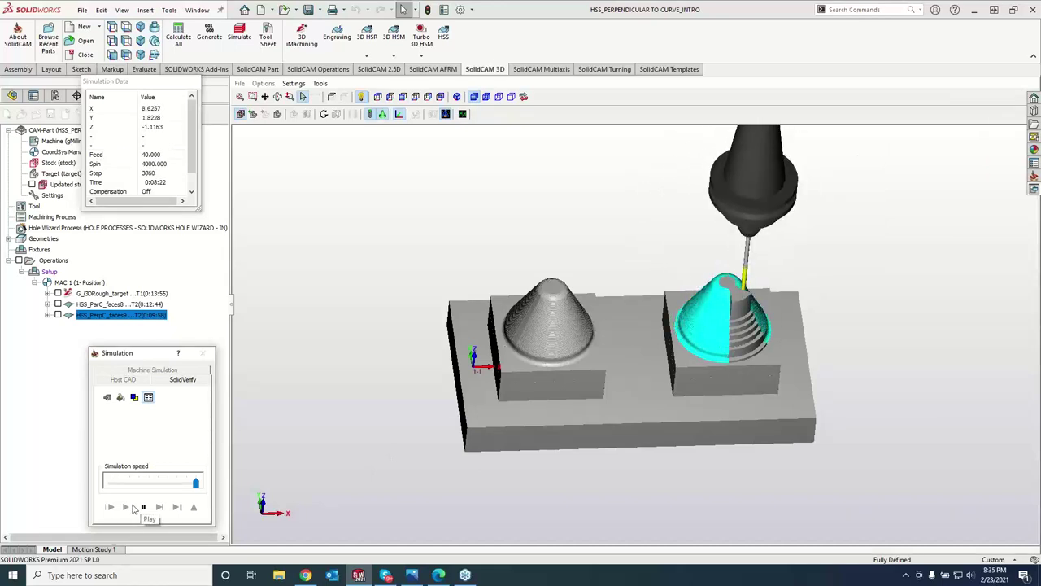
pyautogui.click(260, 511)
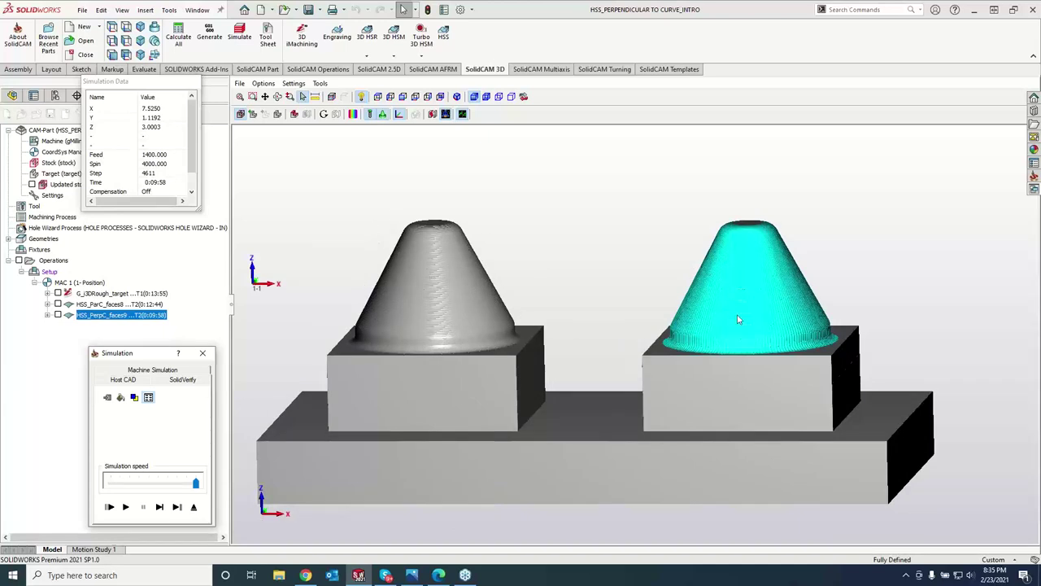
pyautogui.scroll(3, 681, 336)
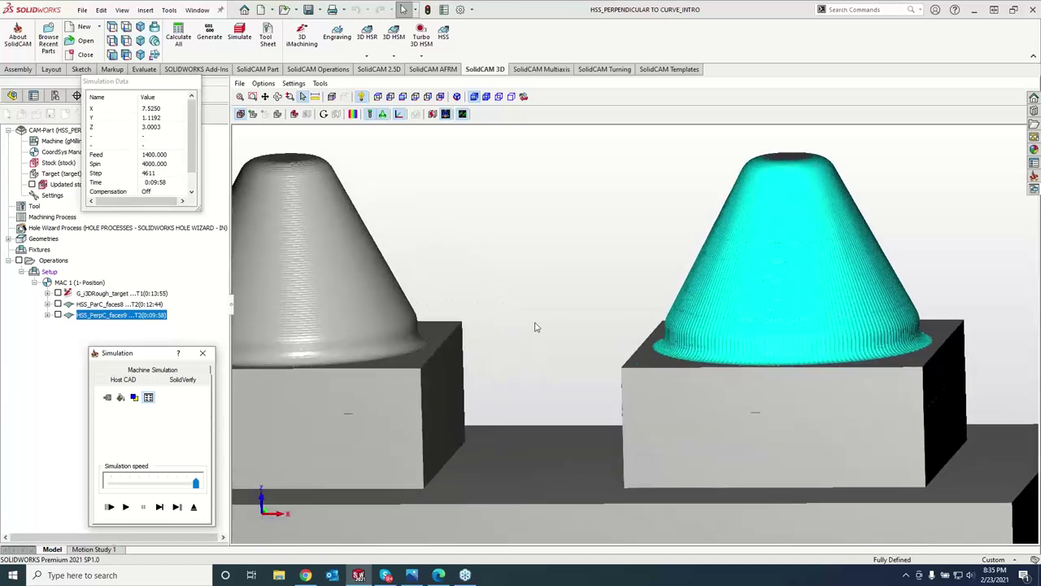
pyautogui.scroll(2, 783, 307)
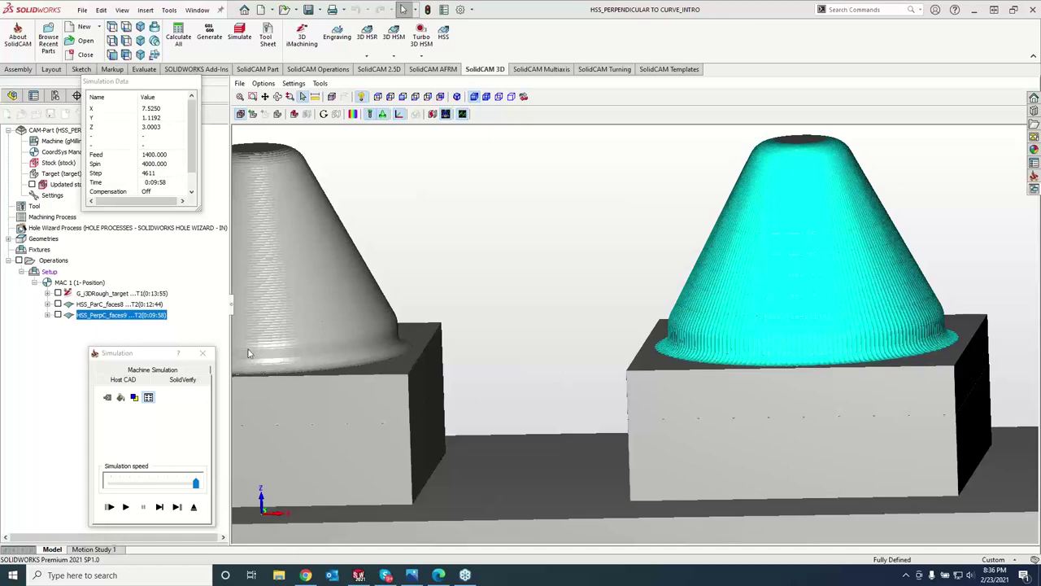
pyautogui.scroll(-5, 477, 309)
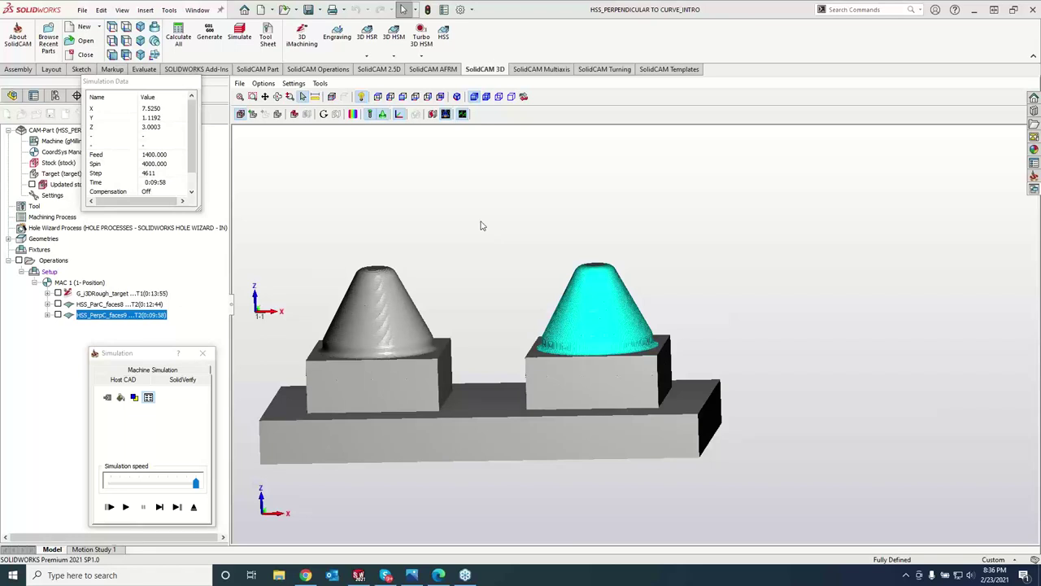
pyautogui.click(203, 352)
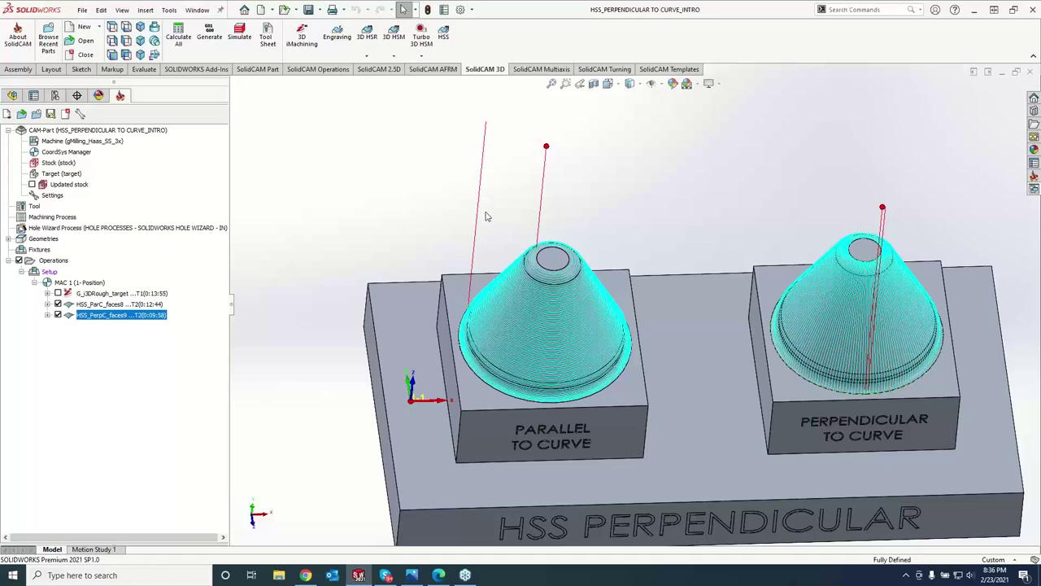
# Bring up the SolidCAM University YouTube videos, then switch to the KevCAM Night School registration tab.
pyautogui.click(303, 576)
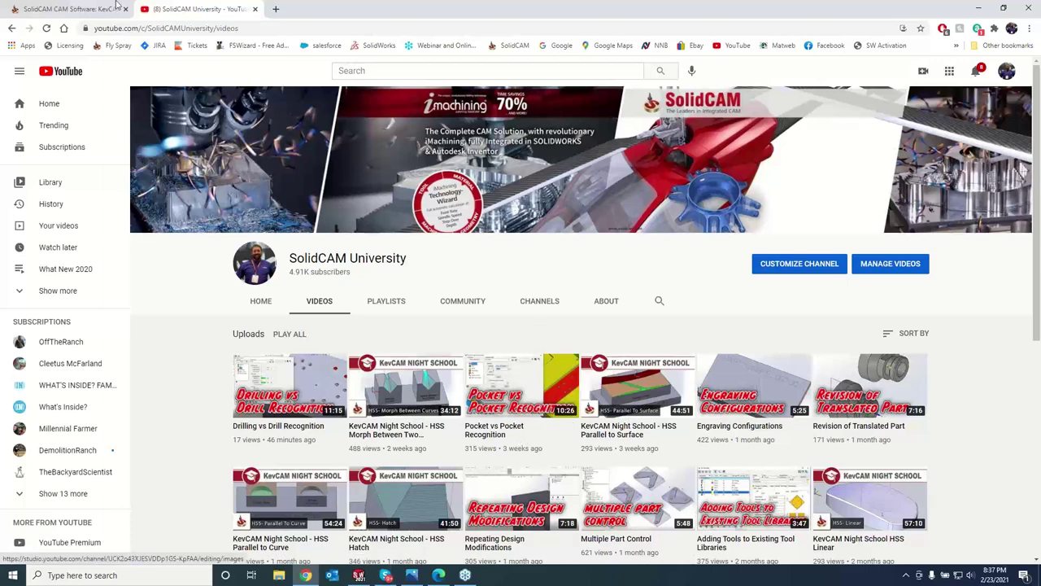
pyautogui.click(39, 6)
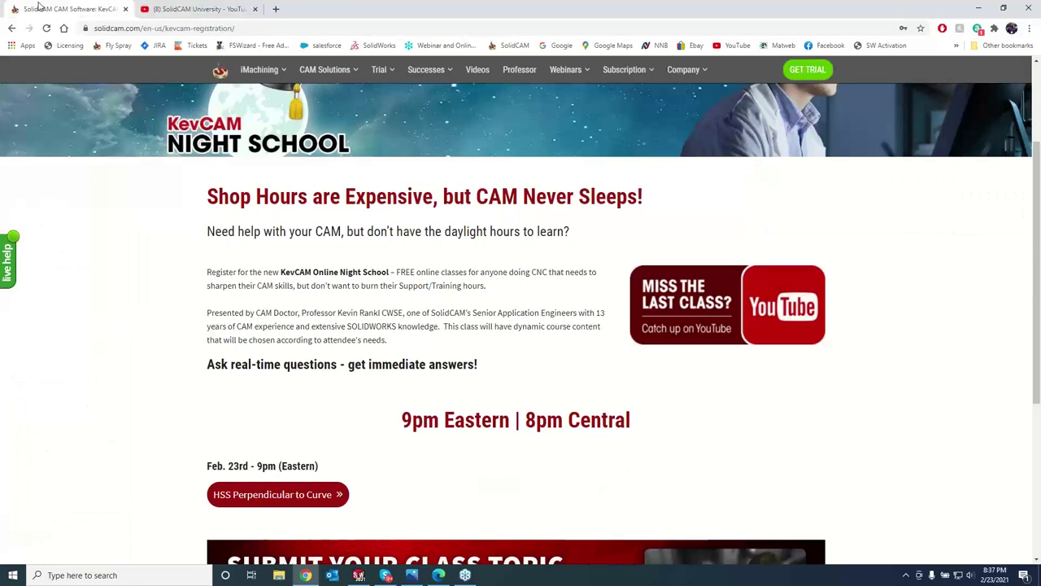
# Scroll through the KevCAM Night School registration page and minimize the browser.
pyautogui.scroll(2, 599, 192)
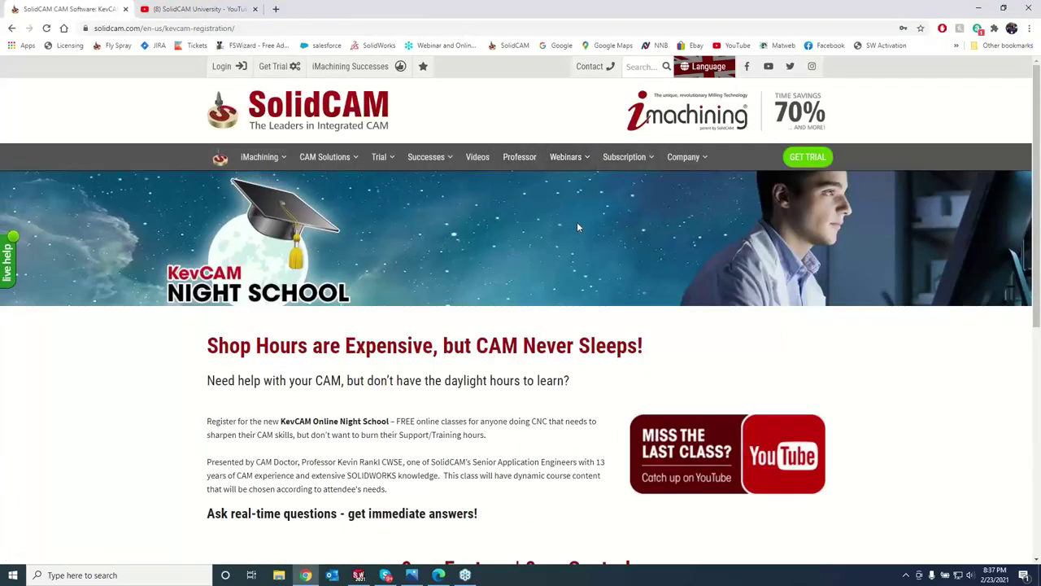
pyautogui.scroll(-2, 724, 350)
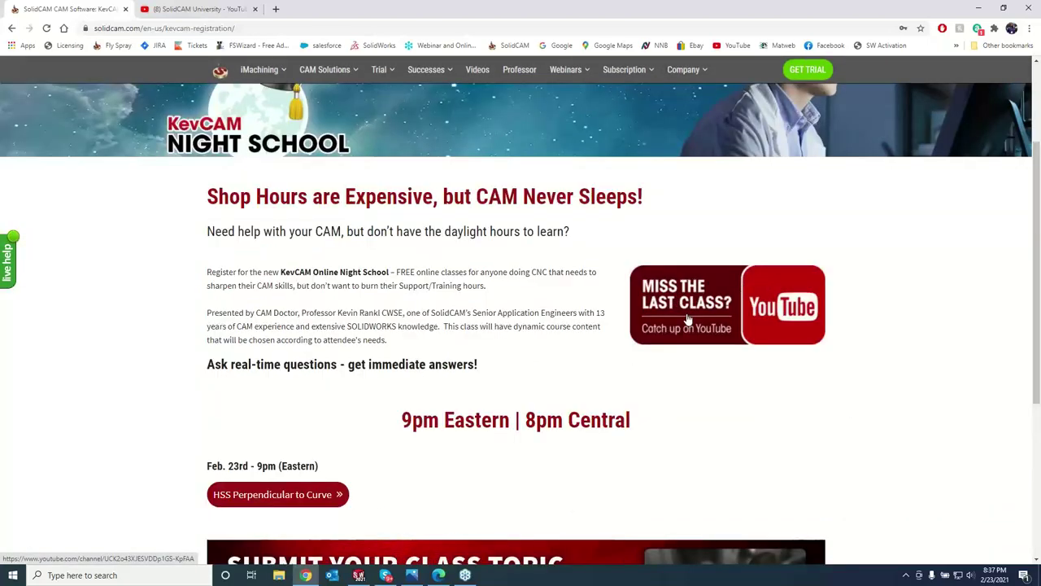
pyautogui.click(980, 8)
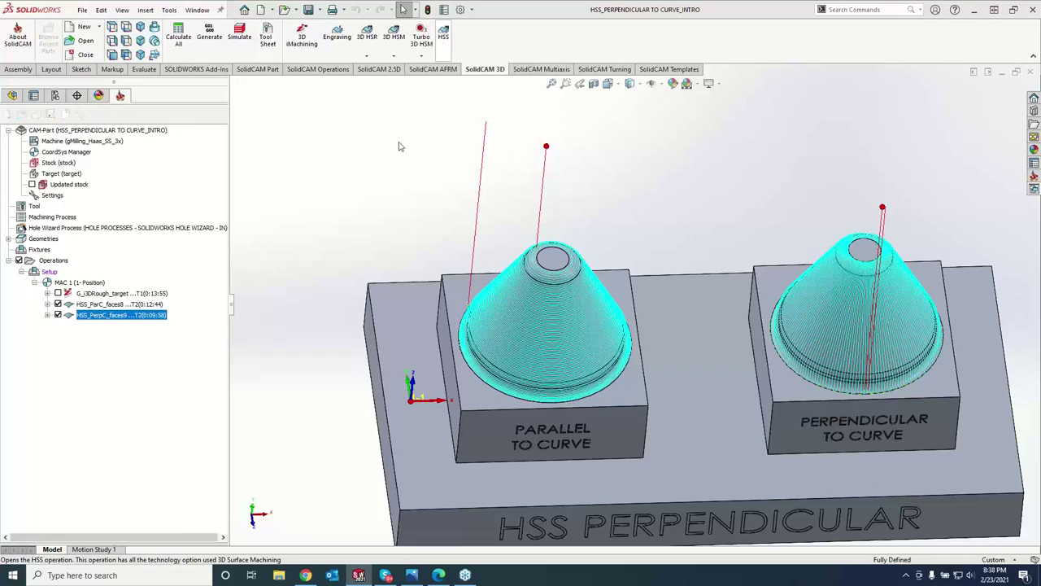
# Browse the HSS Technology choices including Projection, then return to the SolidCAM University YouTube videos.
pyautogui.click(443, 34)
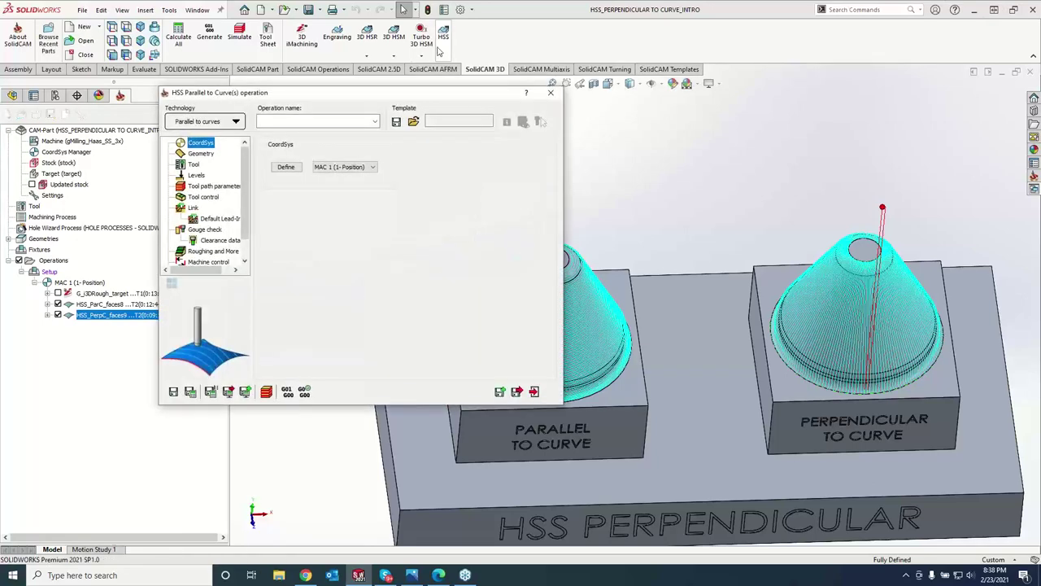
pyautogui.click(236, 122)
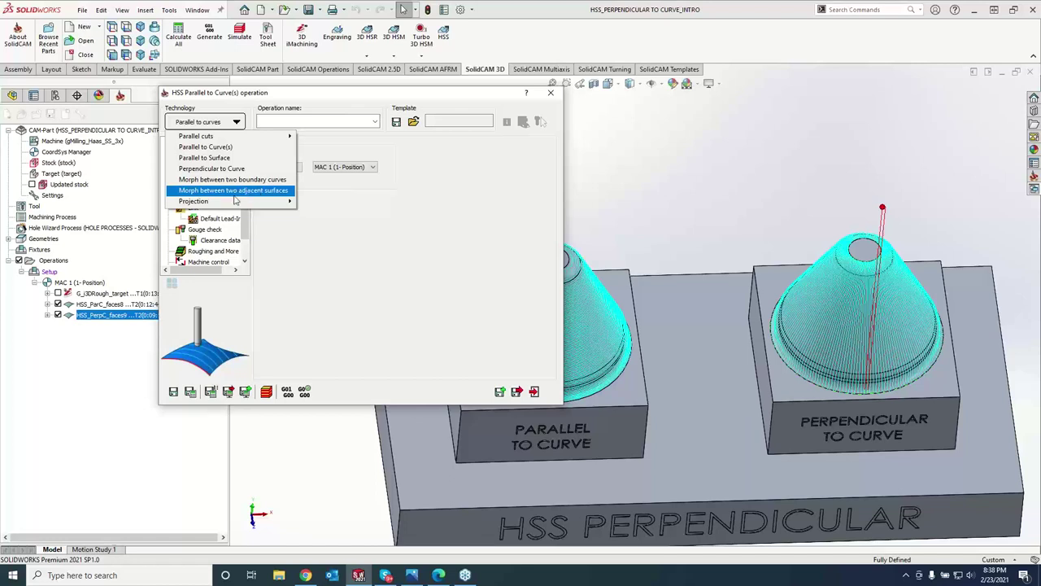
pyautogui.moveTo(237, 206)
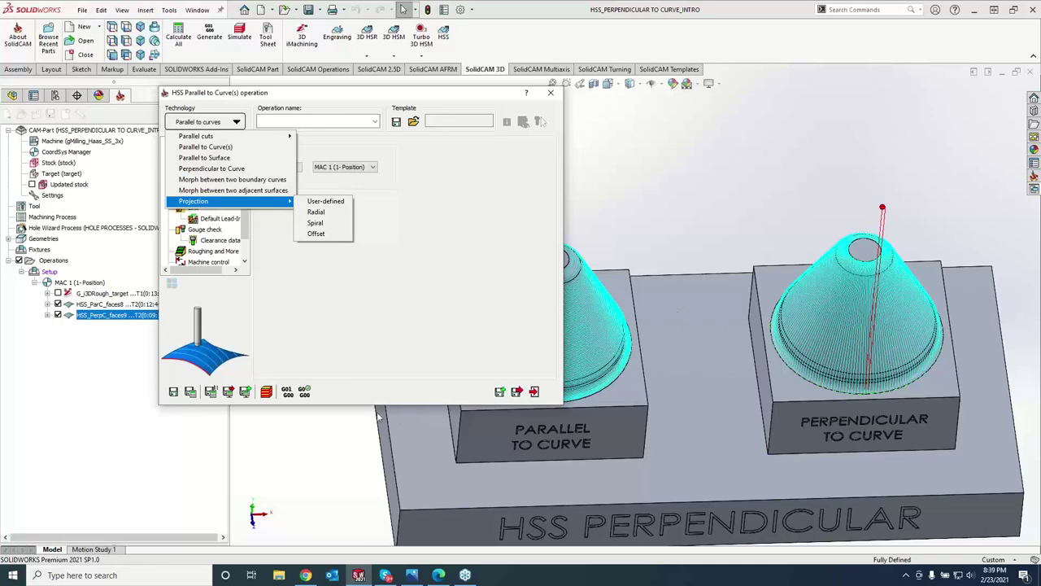
pyautogui.click(305, 575)
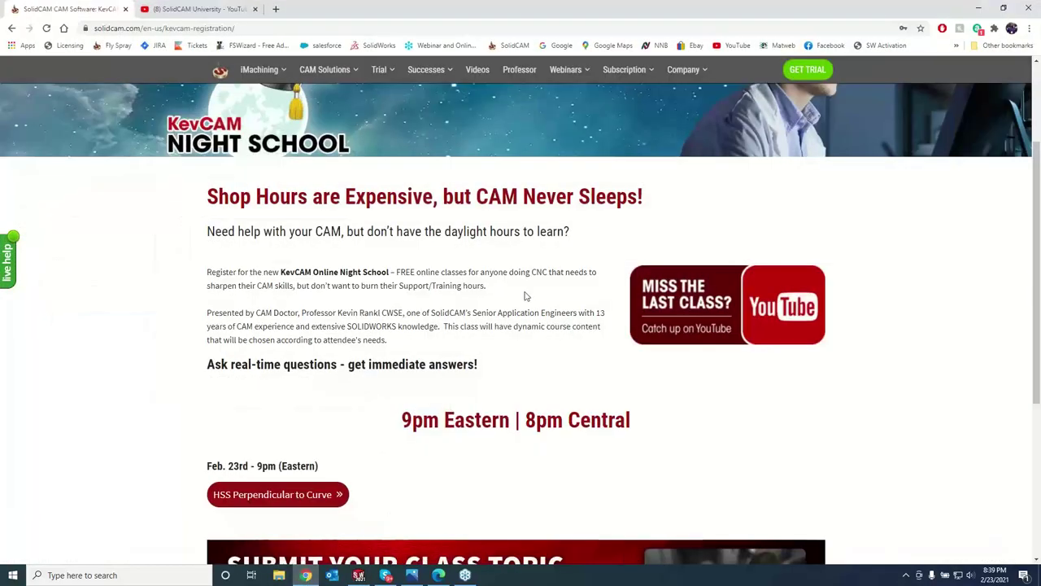
pyautogui.click(236, 8)
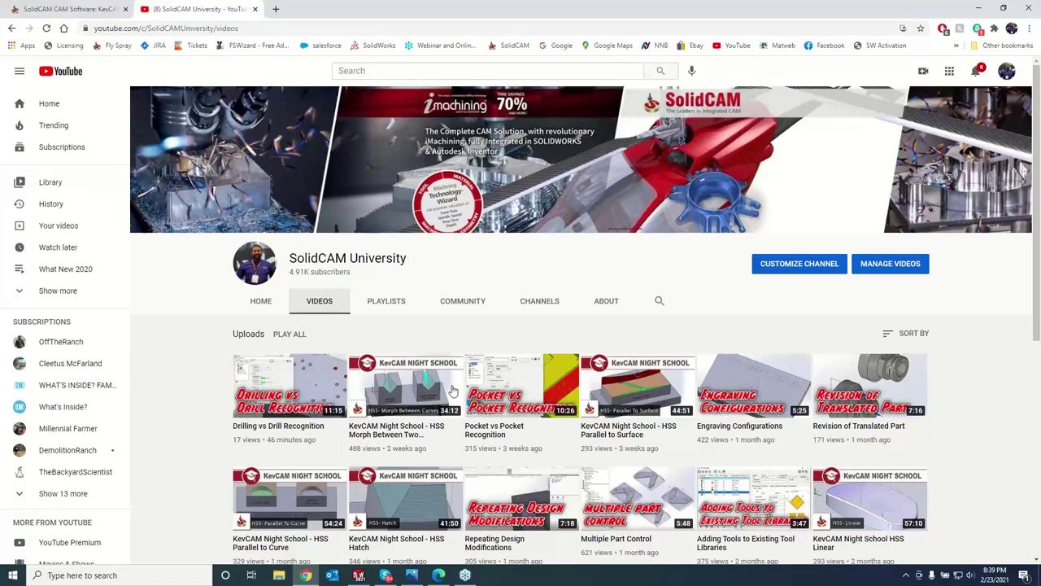
# Open the 'KevCAM Night School - HSS Morph Between Two Boundary Curves' video and highlight the contact e-mail in its description.
pyautogui.click(453, 381)
pyautogui.click(407, 390)
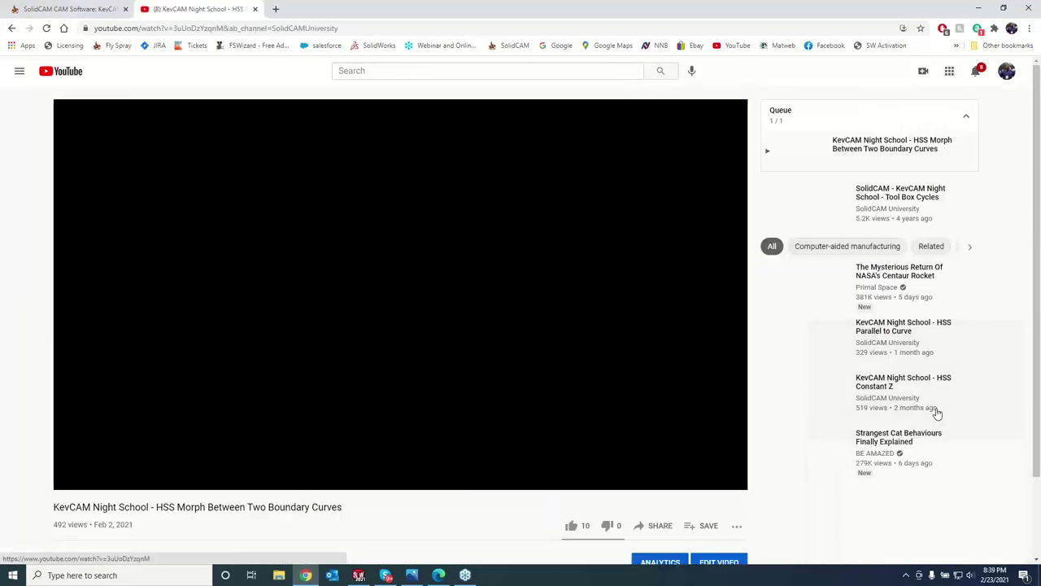
pyautogui.scroll(-3, 495, 380)
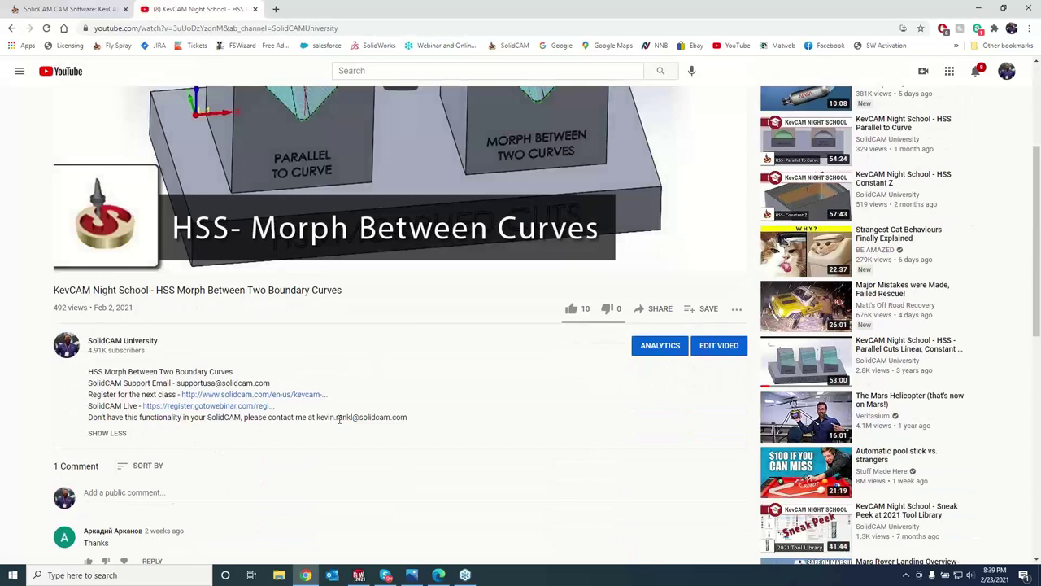
pyautogui.moveTo(315, 417); pyautogui.dragTo(417, 418)
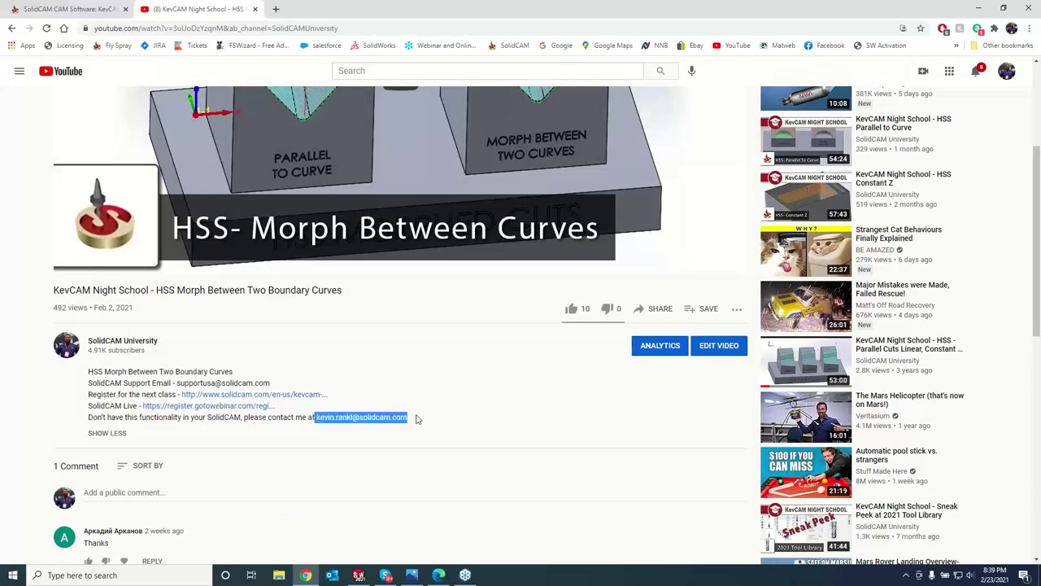